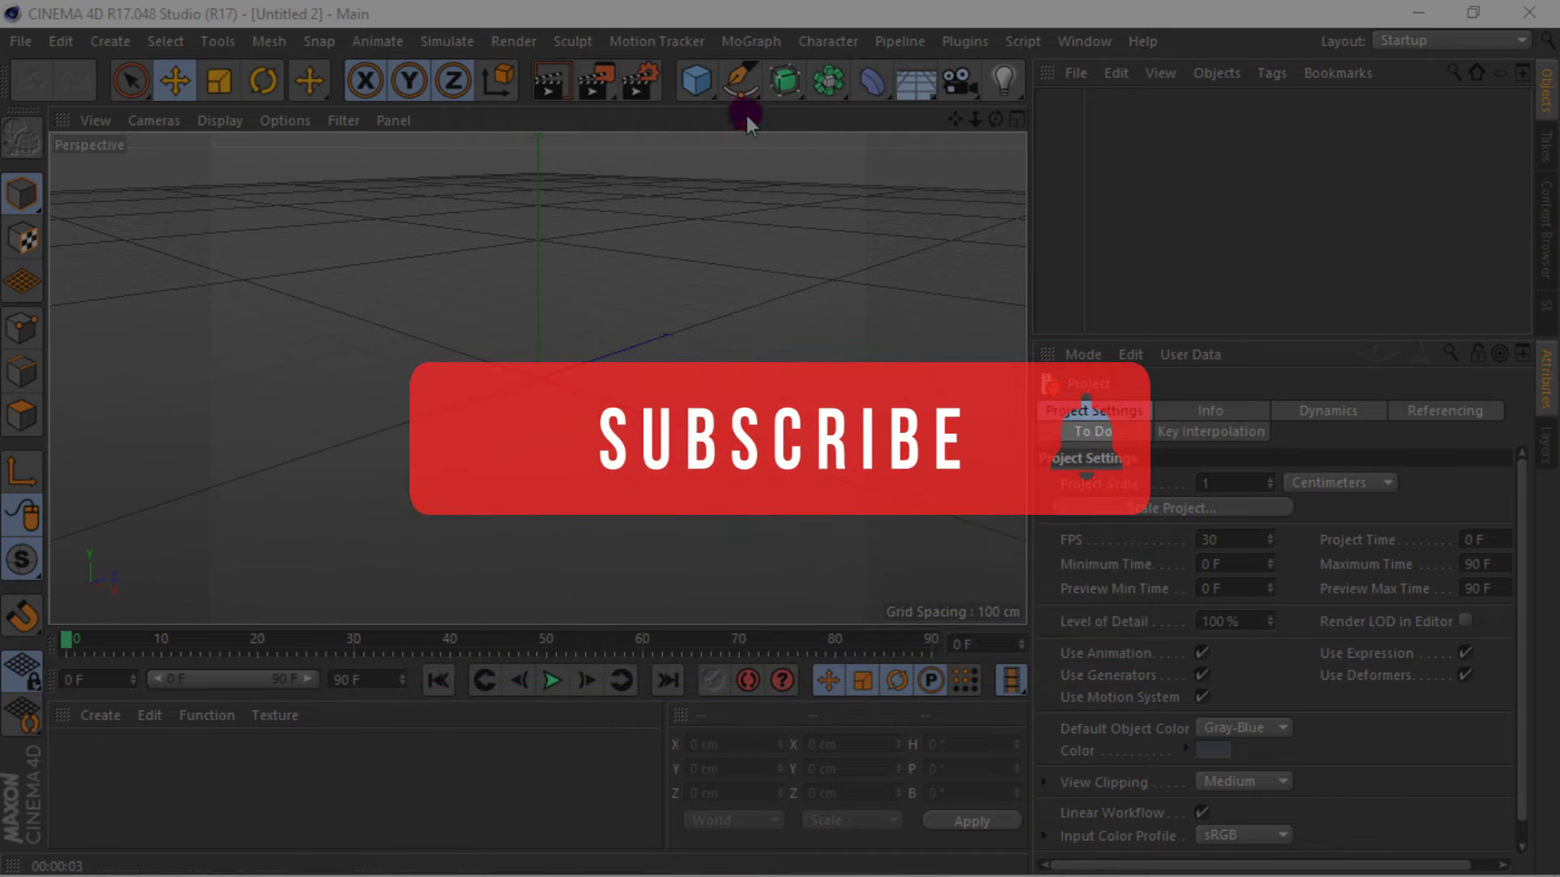
- Add a Text spline and a Rectangle spline from the spline palette
left_click(762, 83)
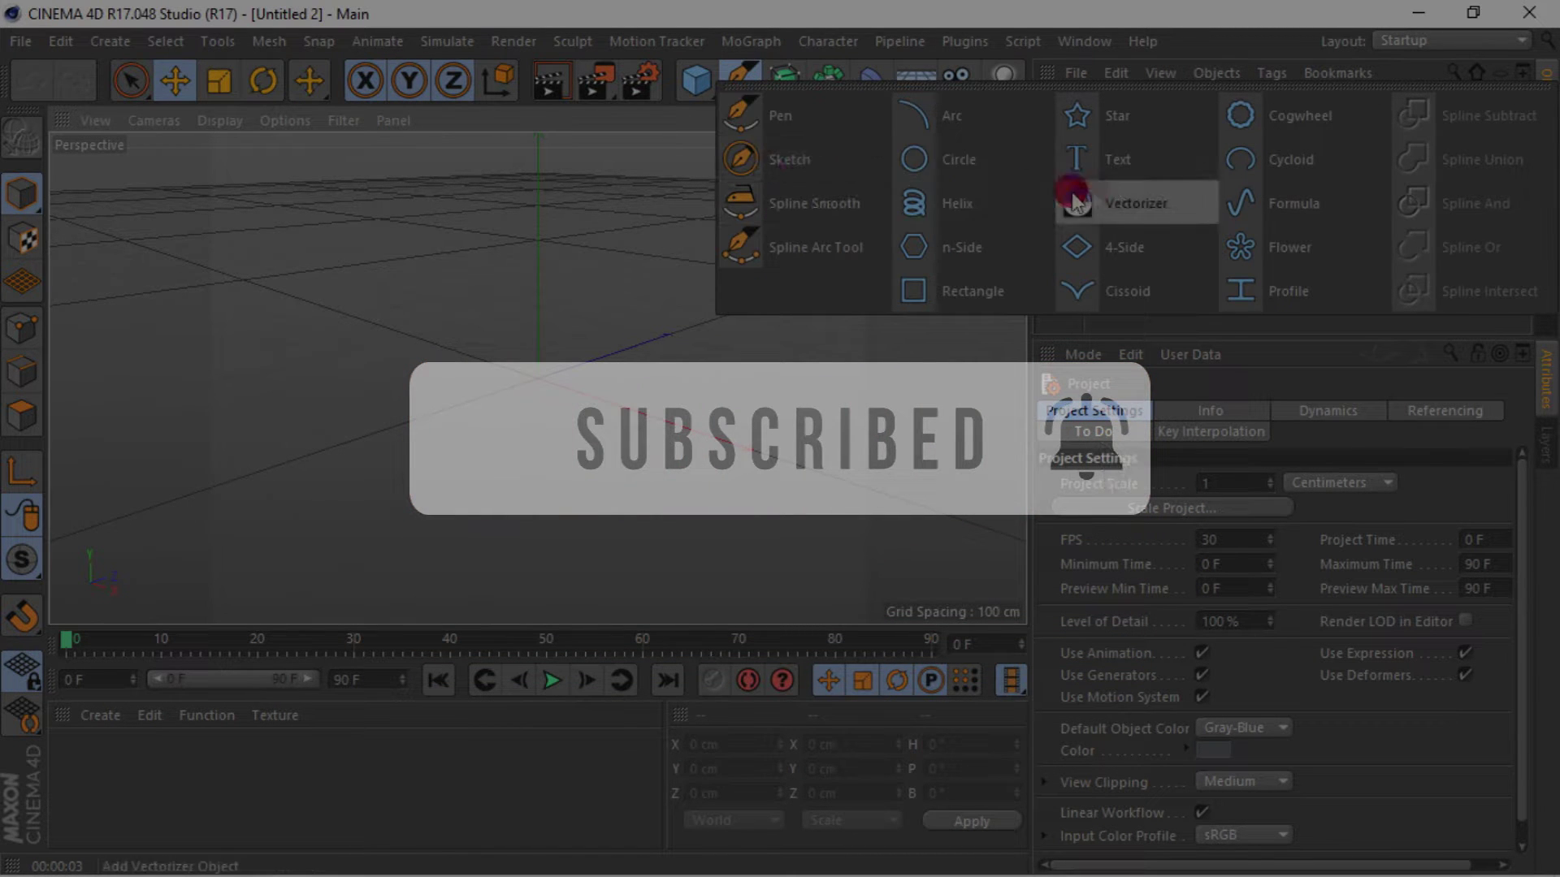
left_click(1058, 165)
left_click(735, 81)
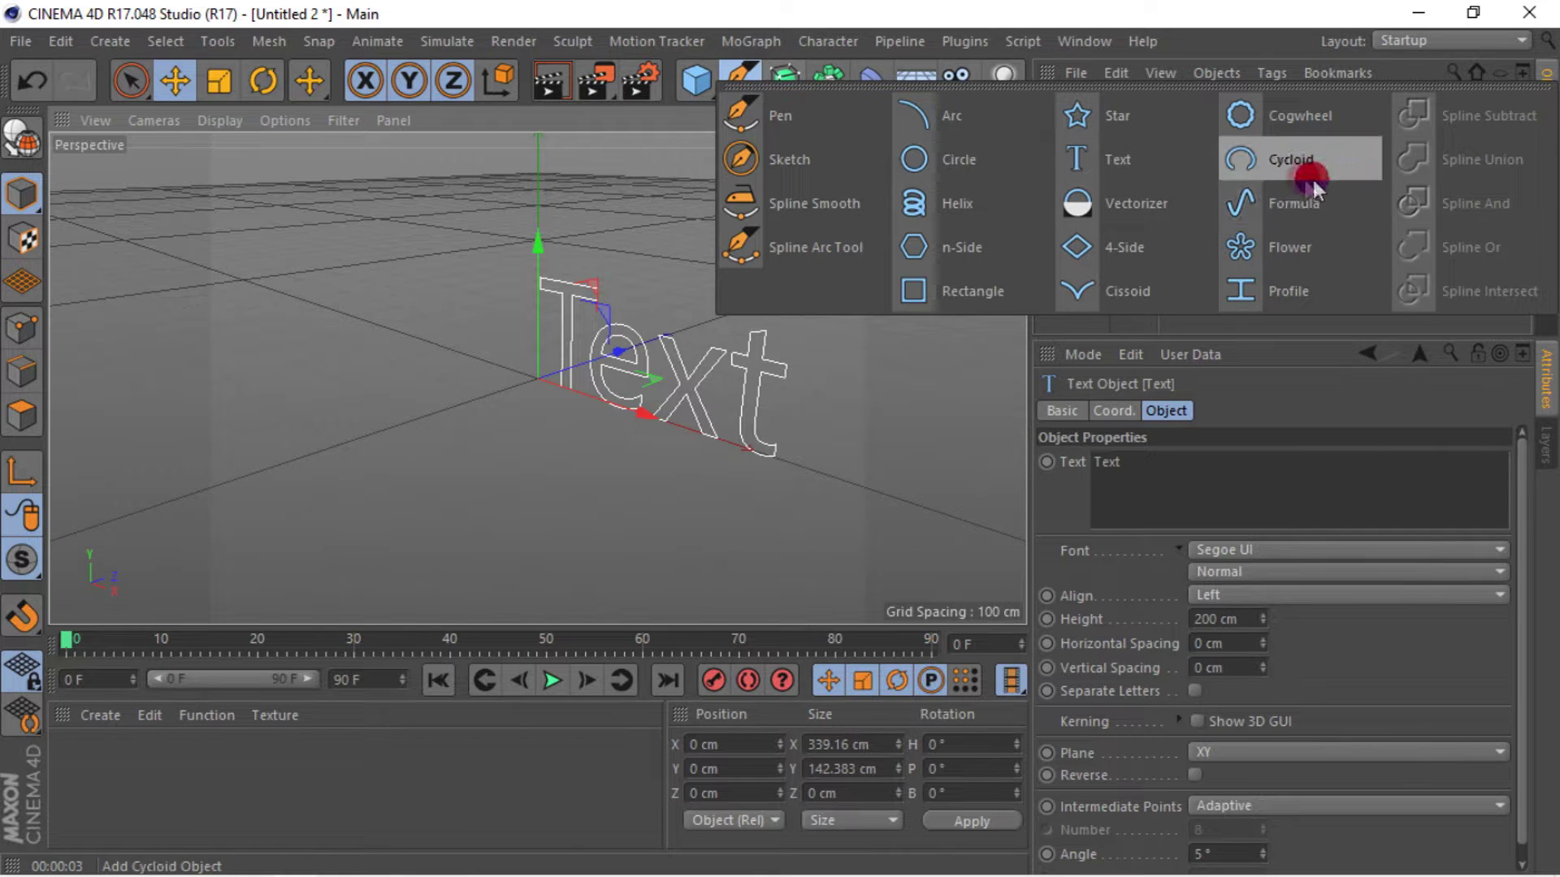
left_click(955, 292)
mouse_move(995, 120)
left_mouse_down()
mouse_move(967, 122)
mouse_move(1024, 122)
left_mouse_up()
- Set the Text object's alignment to Middle
left_click(1089, 126)
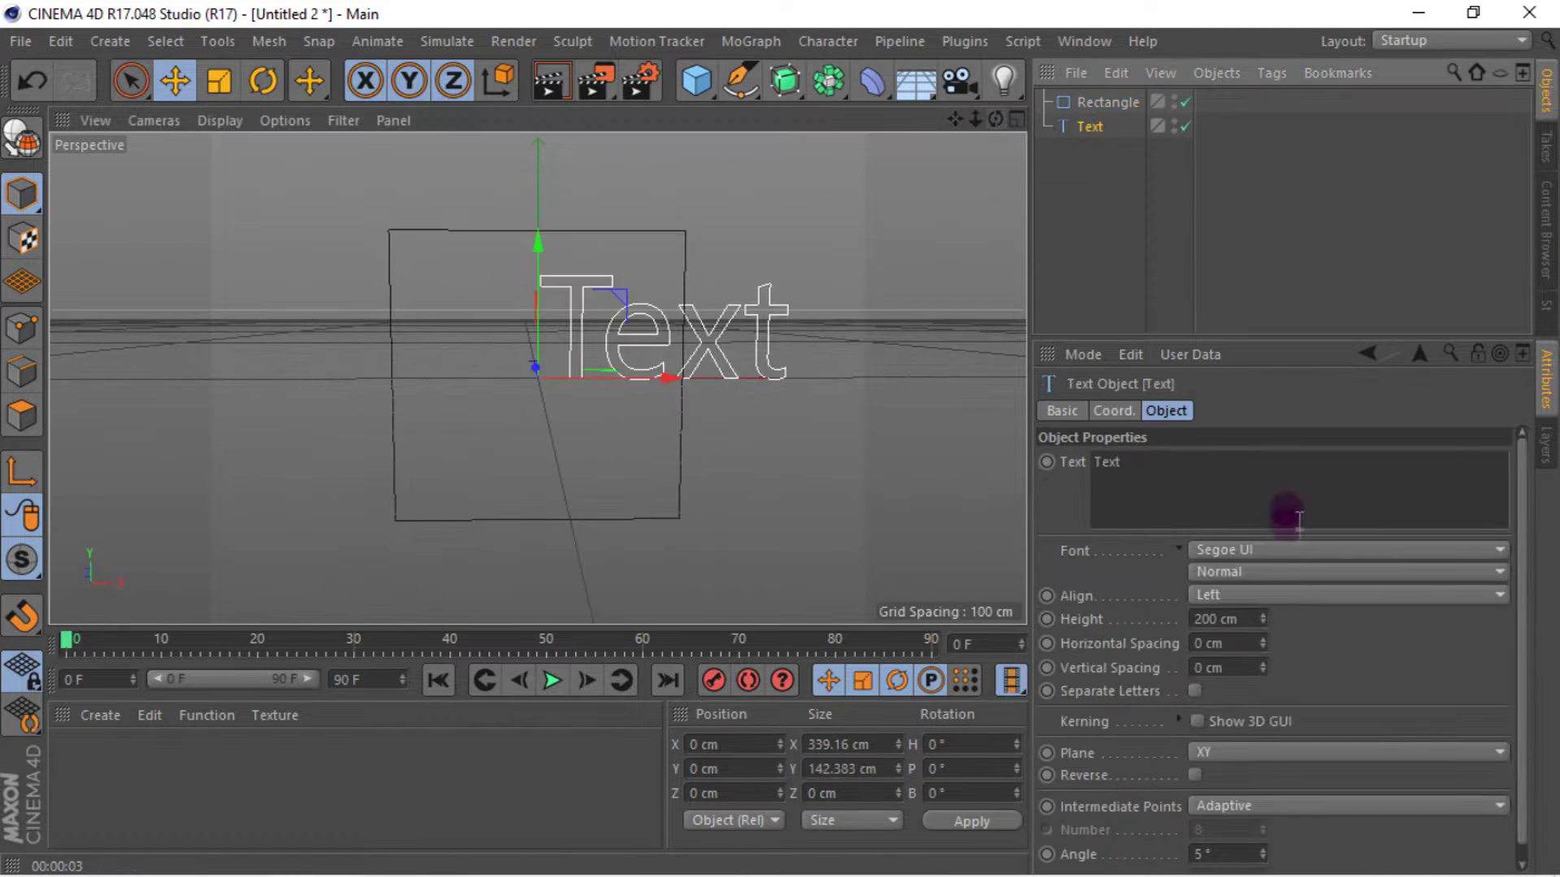
left_click(1310, 594)
left_click(1275, 644)
left_click_drag(390, 299, 563, 221, "alt")
left_click(1106, 101)
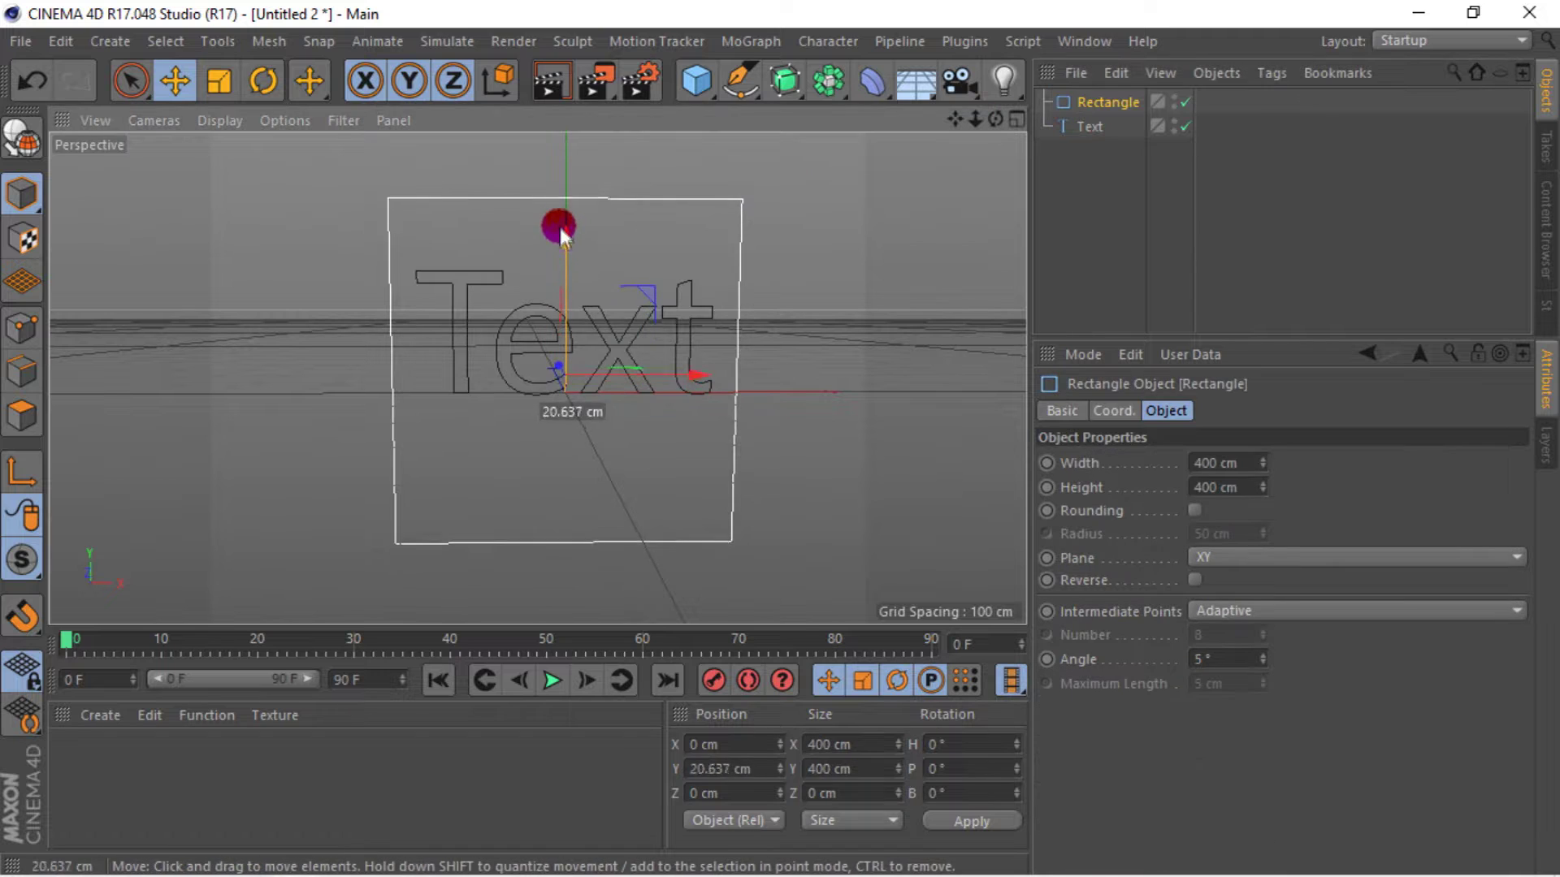
- Reduce the rectangle's height to 228 cm and move it up around the text
left_click_drag(686, 356, 695, 358)
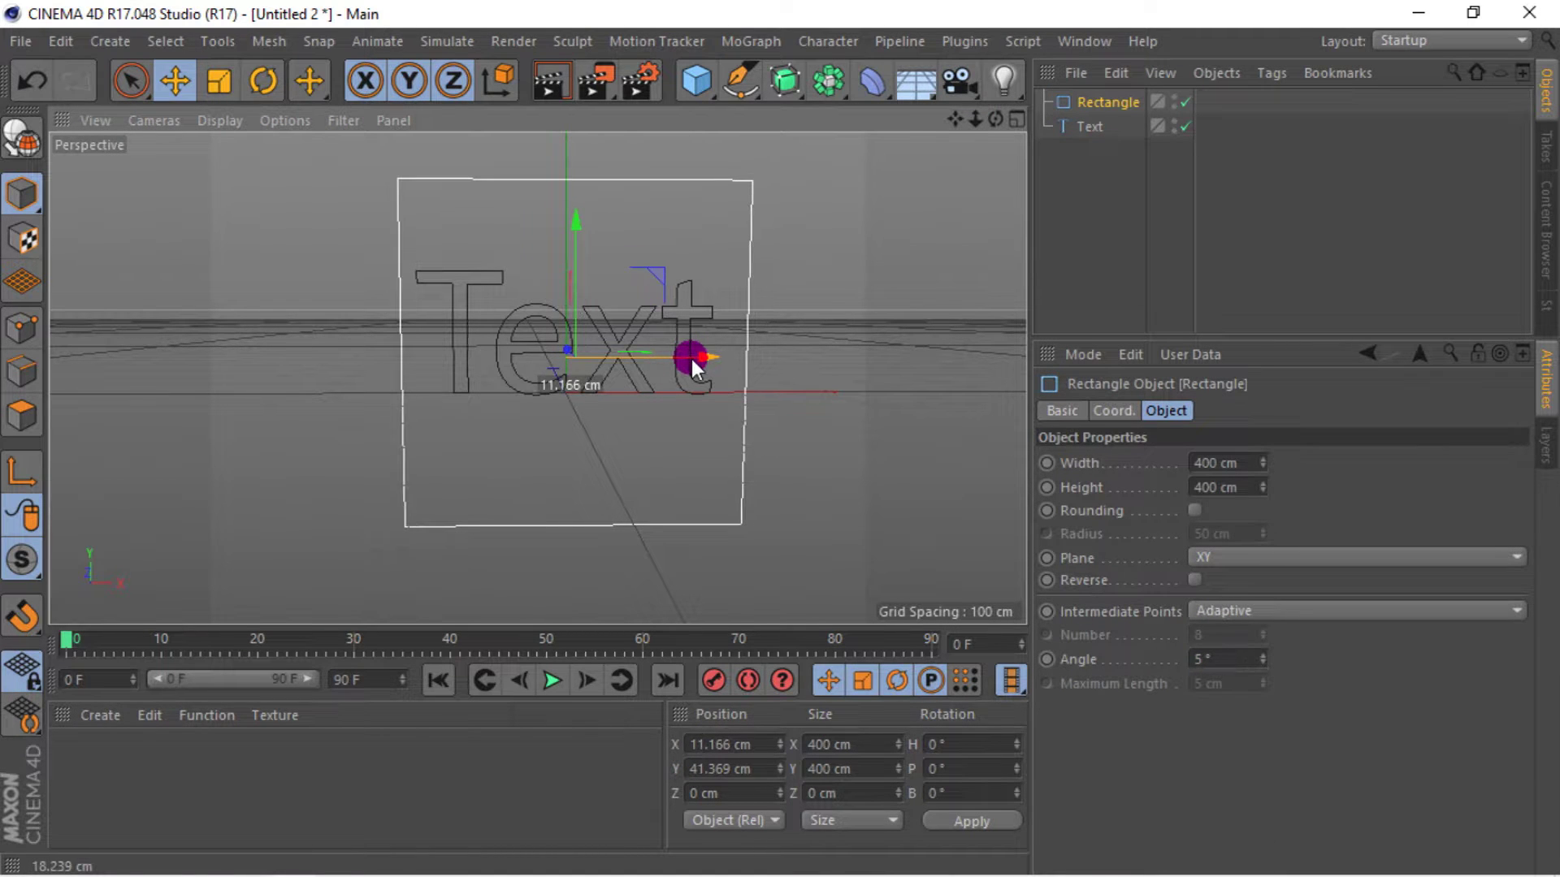
left_click_drag(995, 119, 998, 114)
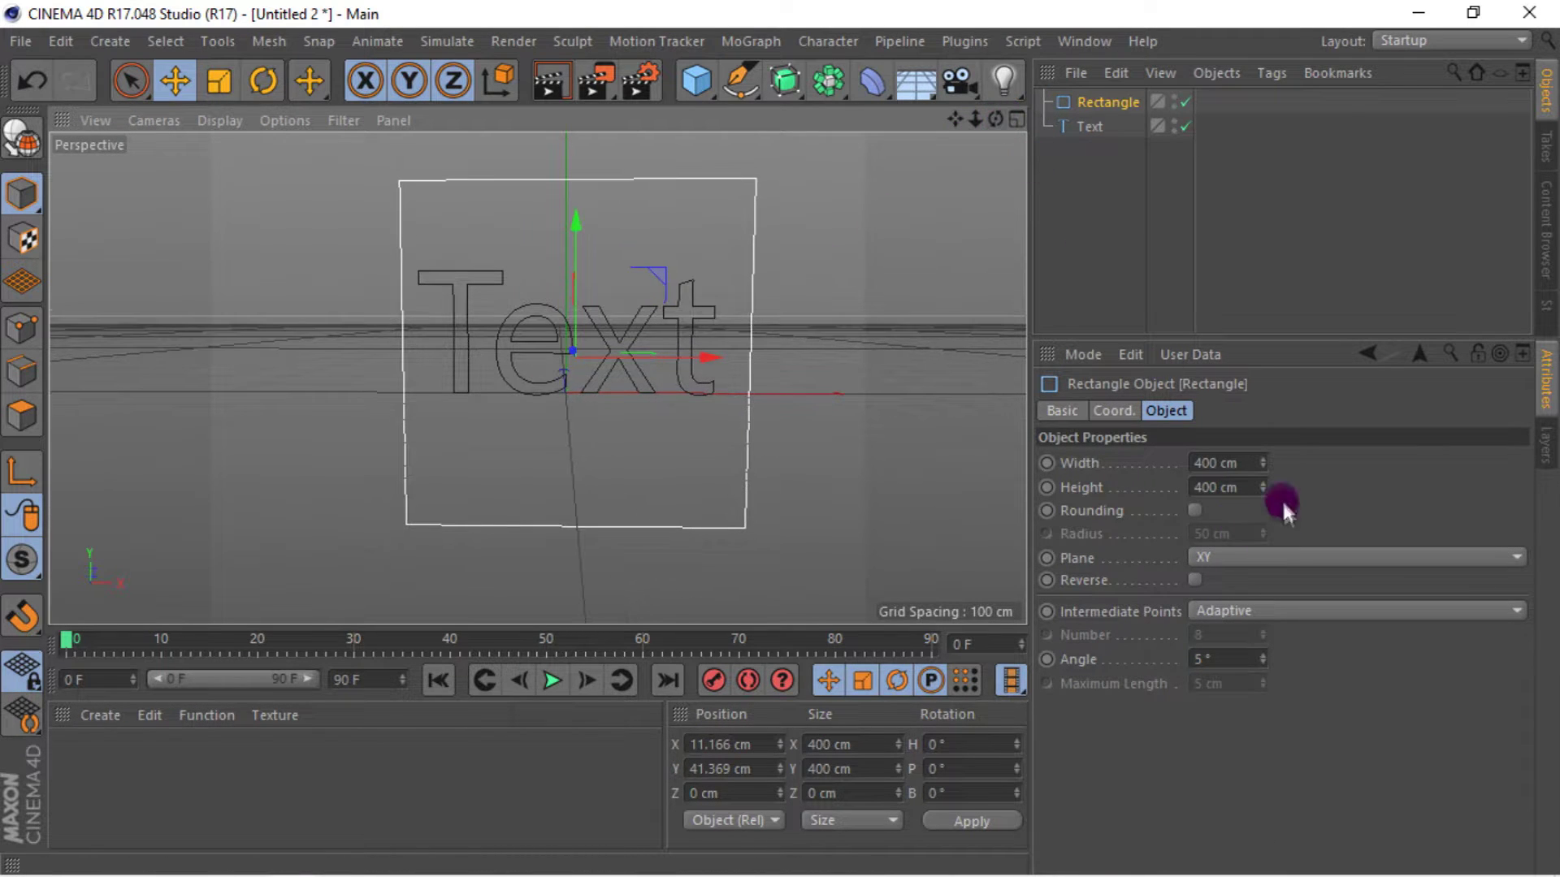
left_click_drag(1261, 489, 1162, 481)
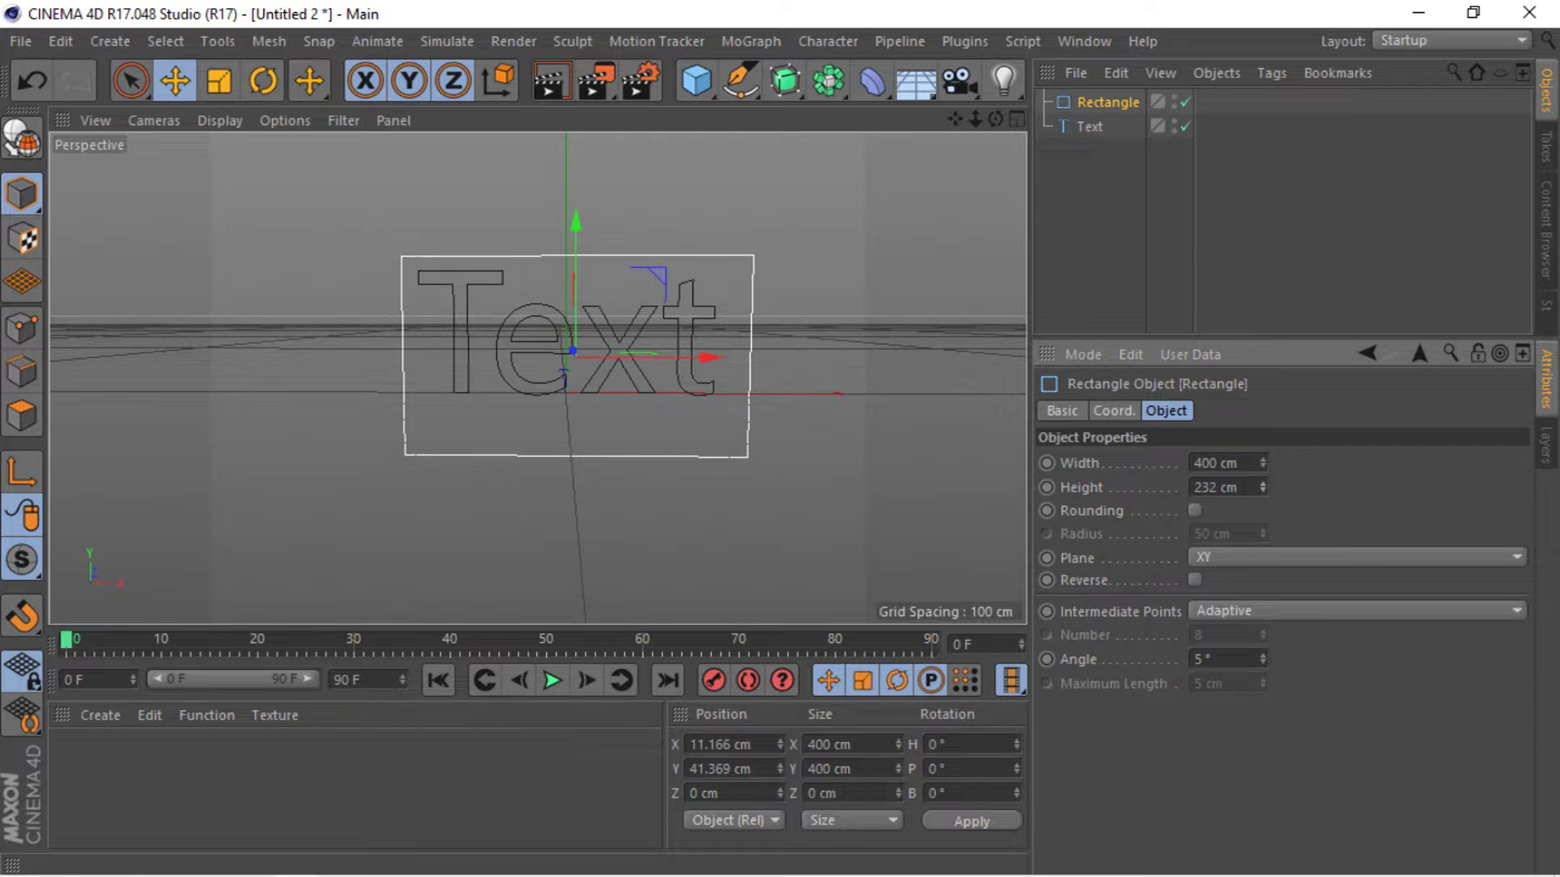
scroll(558, 349, "up", 2)
left_click_drag(574, 277, 574, 266)
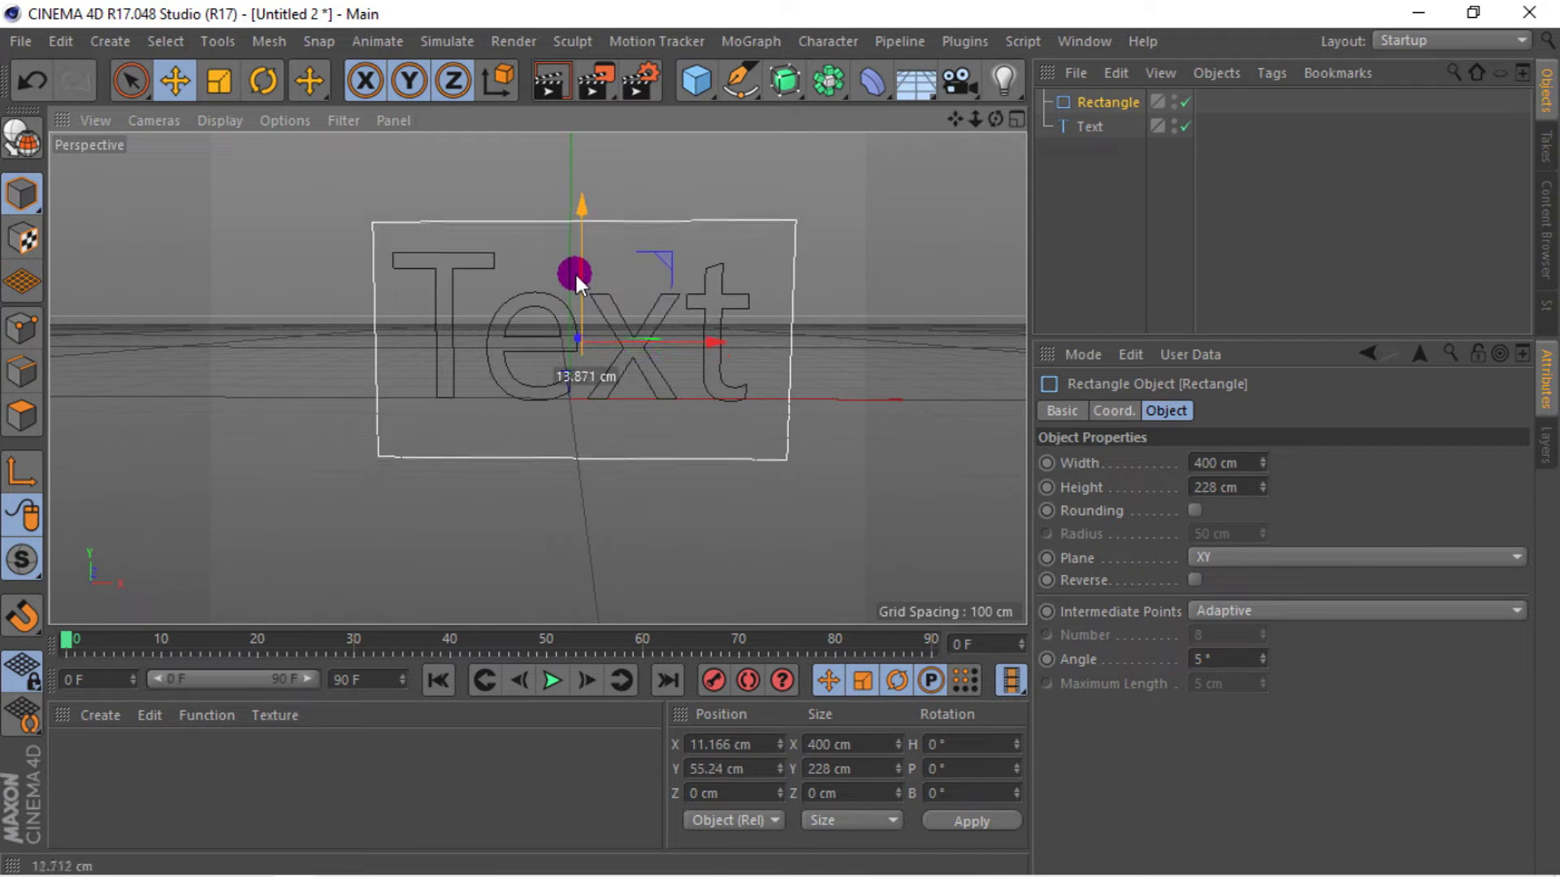
- Widen the rectangle to 407 cm and round its corners with a 44 cm radius
left_click_drag(1264, 461, 1261, 561)
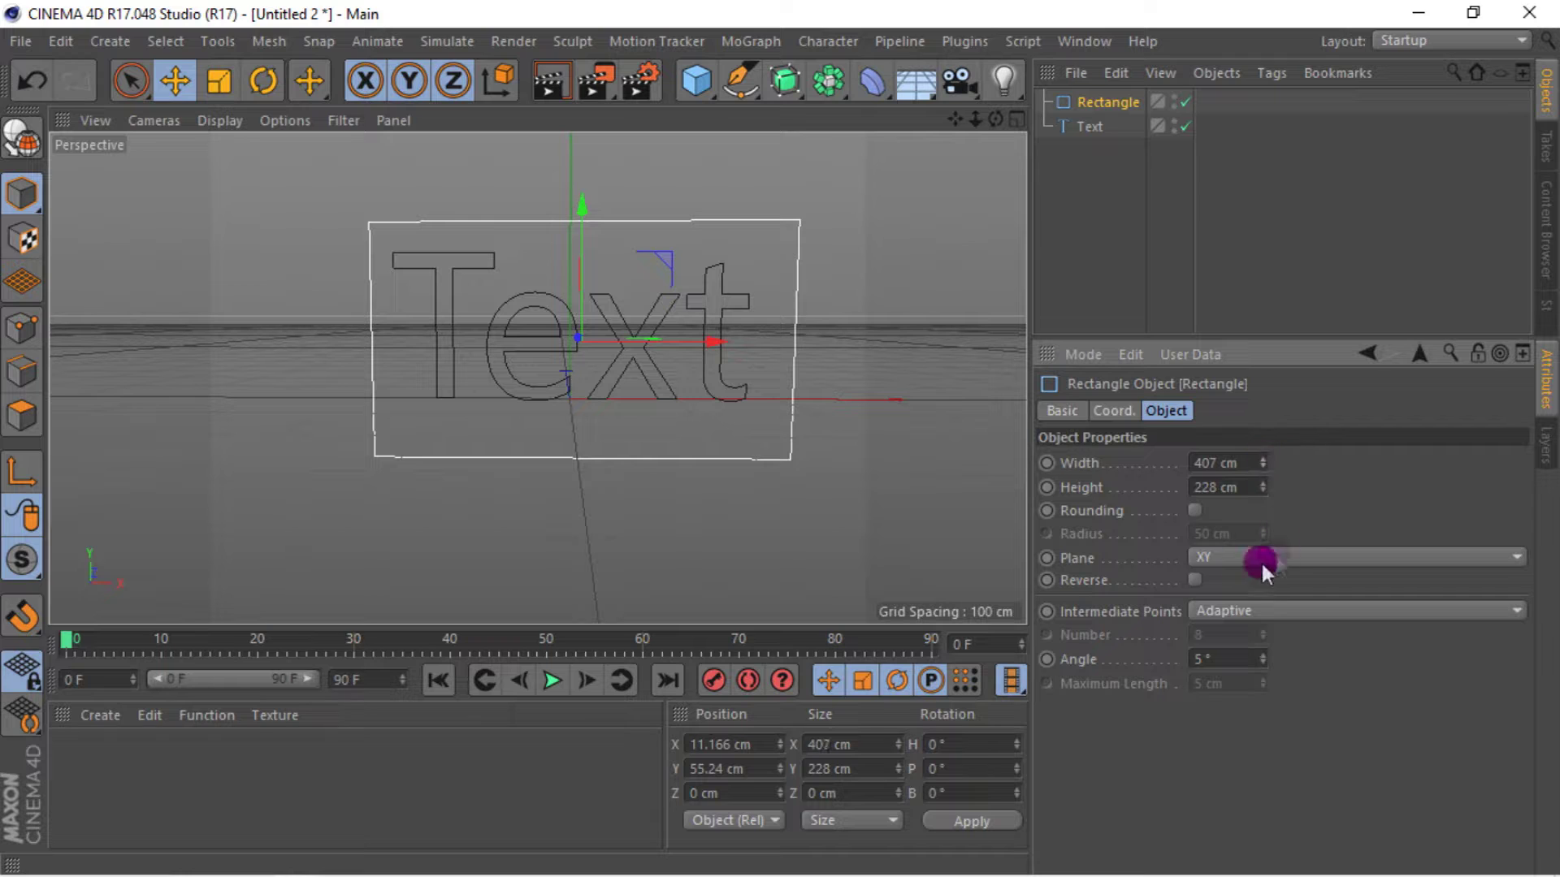
left_click(1192, 510)
left_click_drag(1264, 542, 1264, 561)
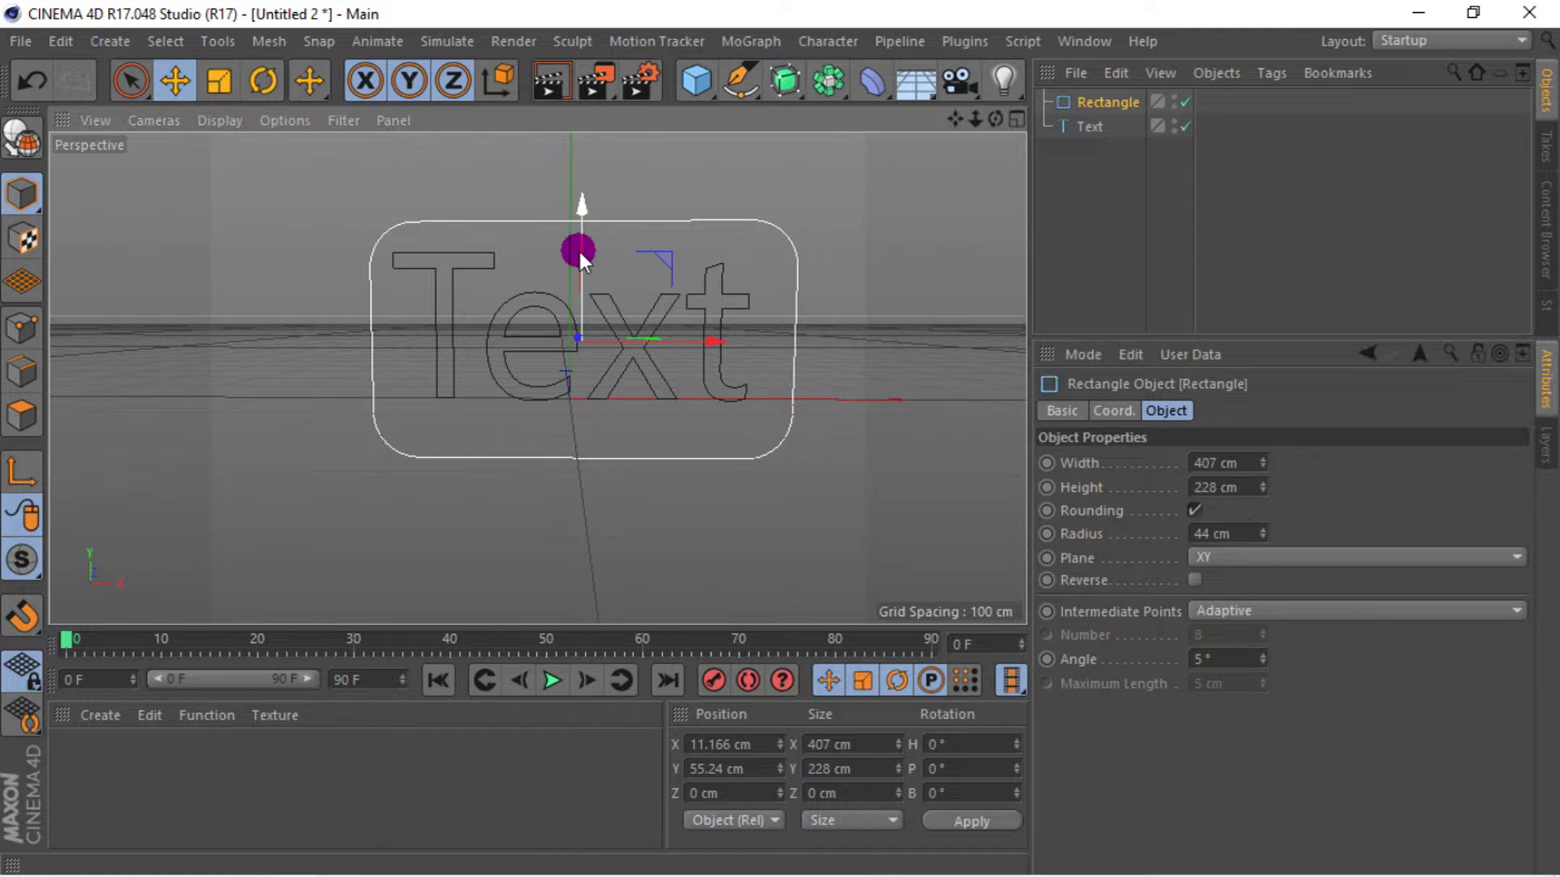
left_click_drag(578, 251, 598, 247)
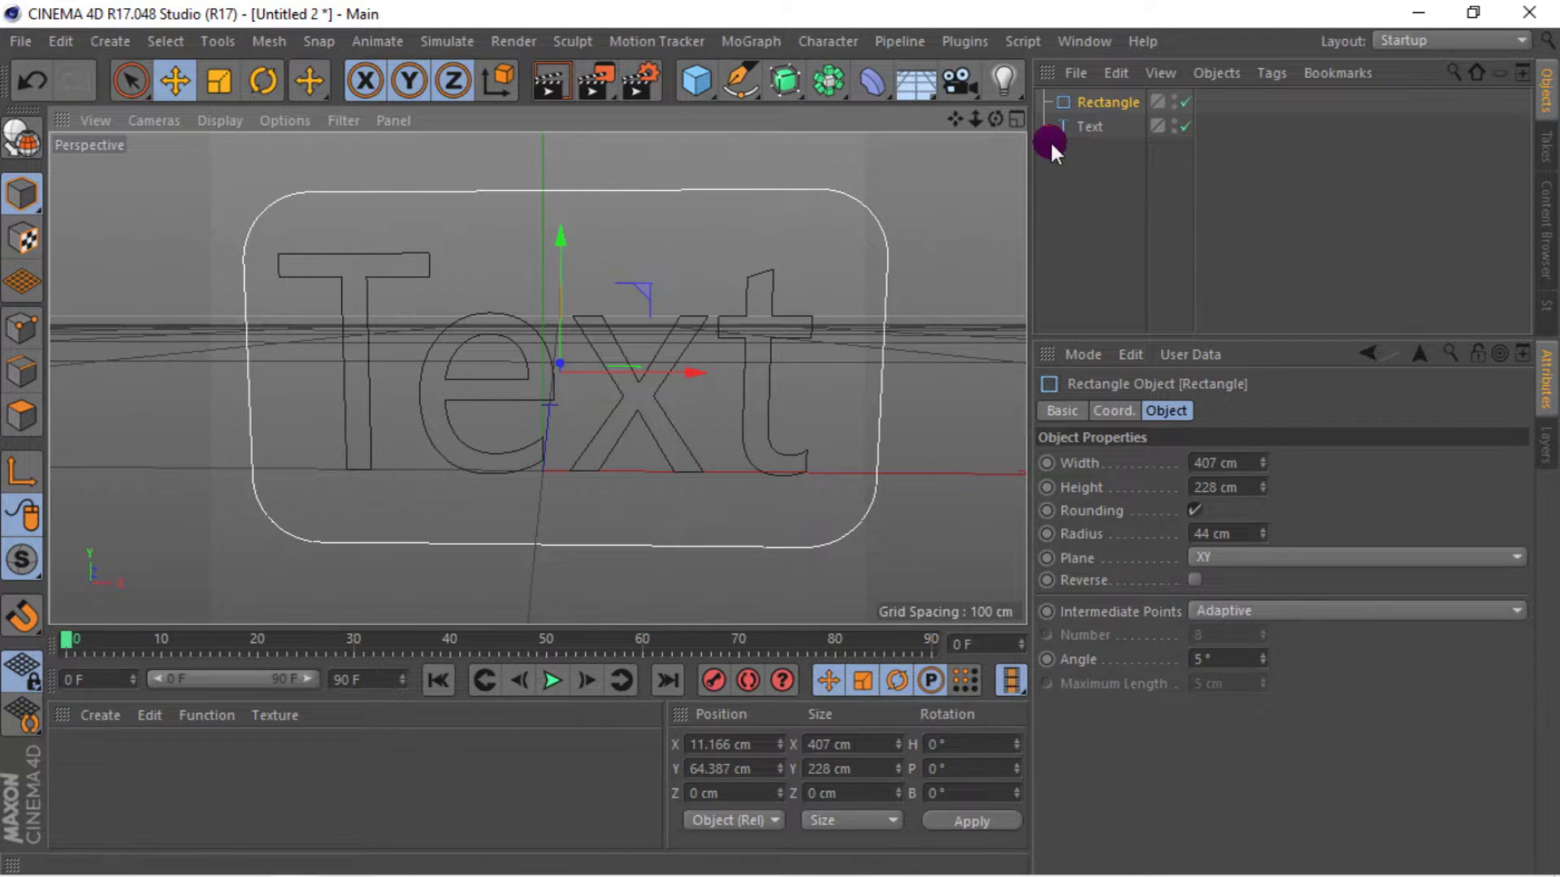
left_click(1080, 126)
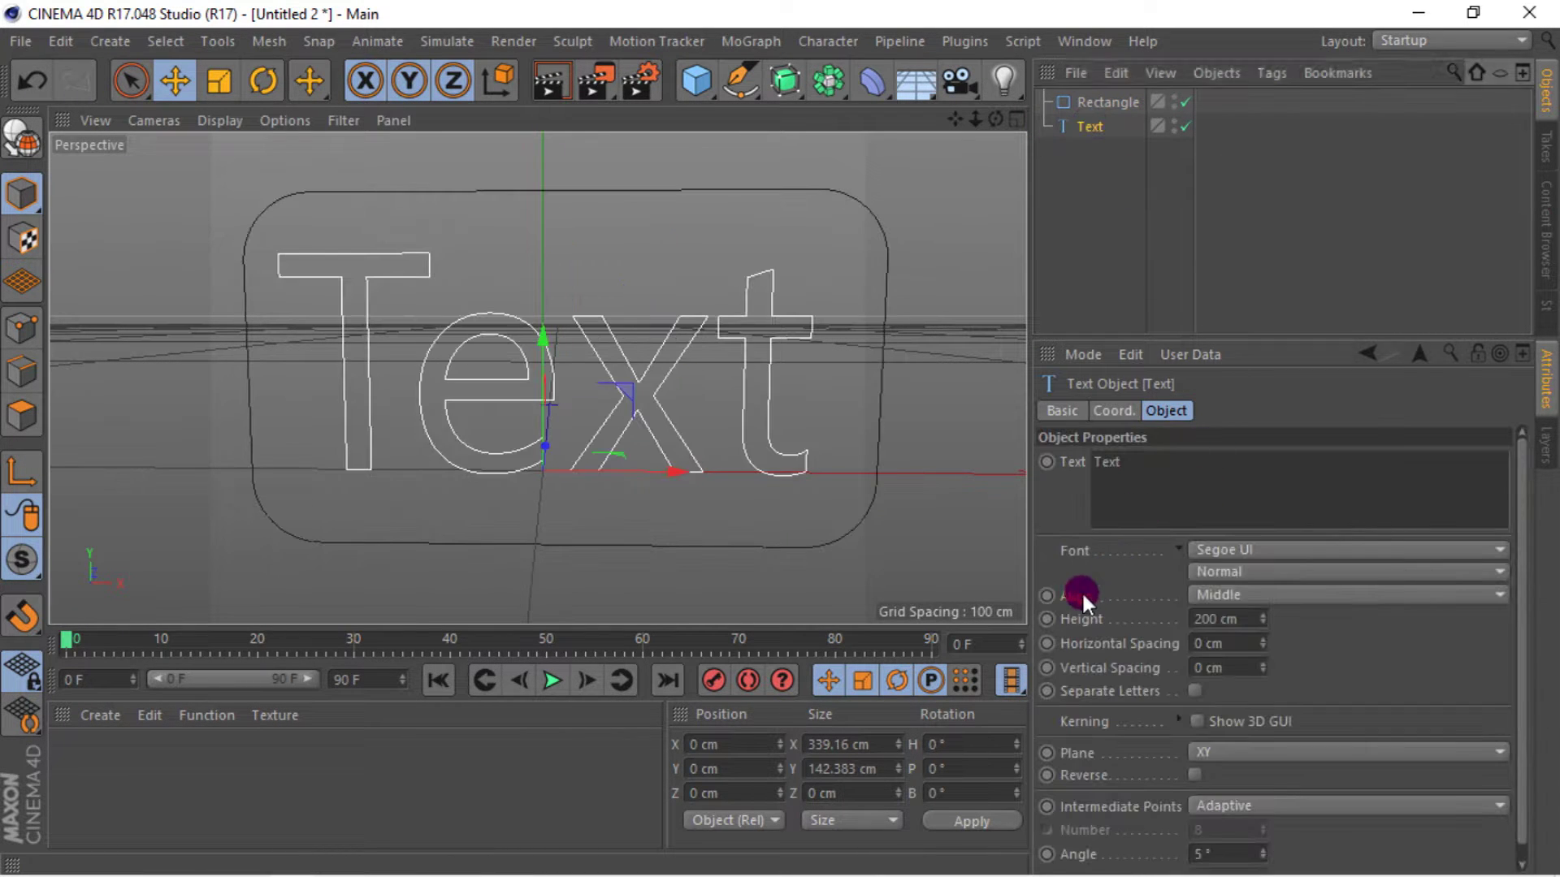
- Make the text read 'Tube' in Alternate Gothic No2 D with 4 cm spacing, then duplicate it leftward
left_click(1080, 546)
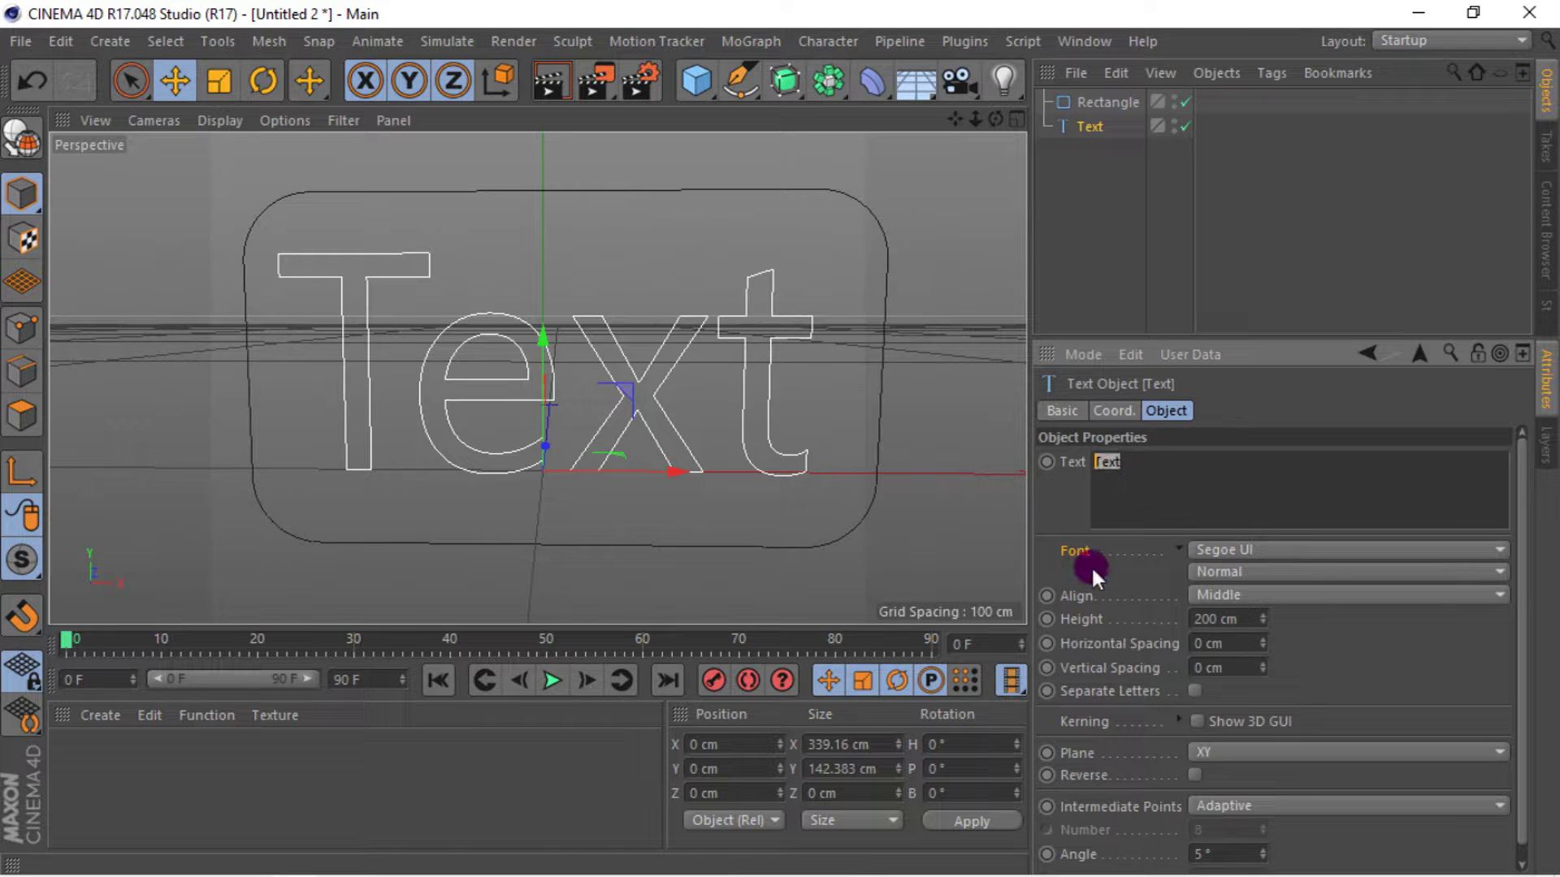
left_click(1145, 481)
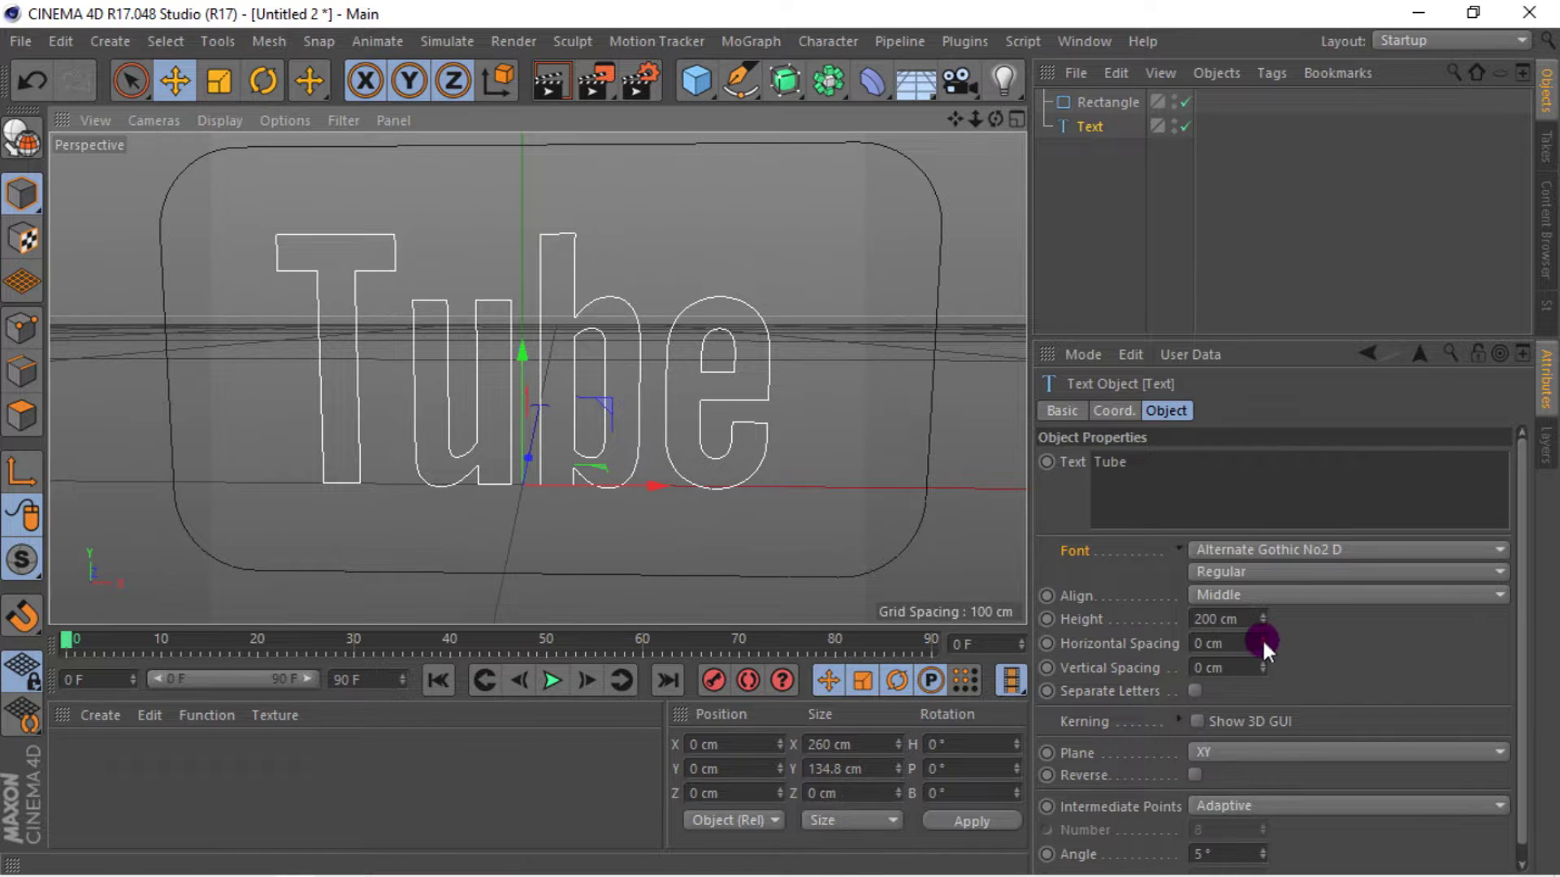
left_click_drag(1263, 643, 1262, 639)
scroll(779, 350, "down", 2)
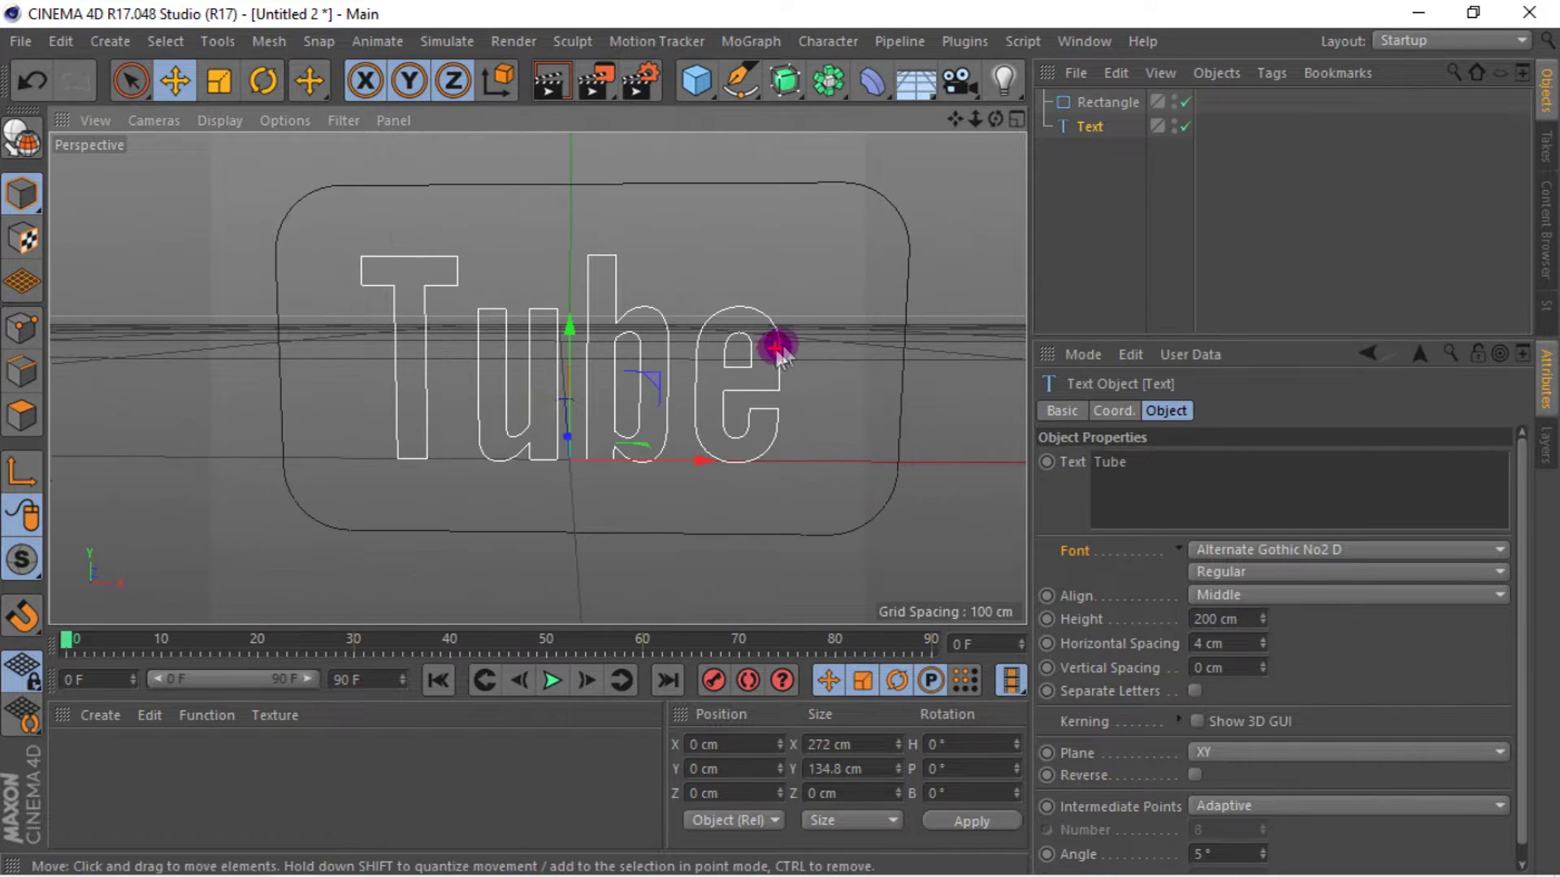
left_click_drag(1076, 130, 1078, 188, "ctrl")
left_click_drag(671, 453, 147, 453)
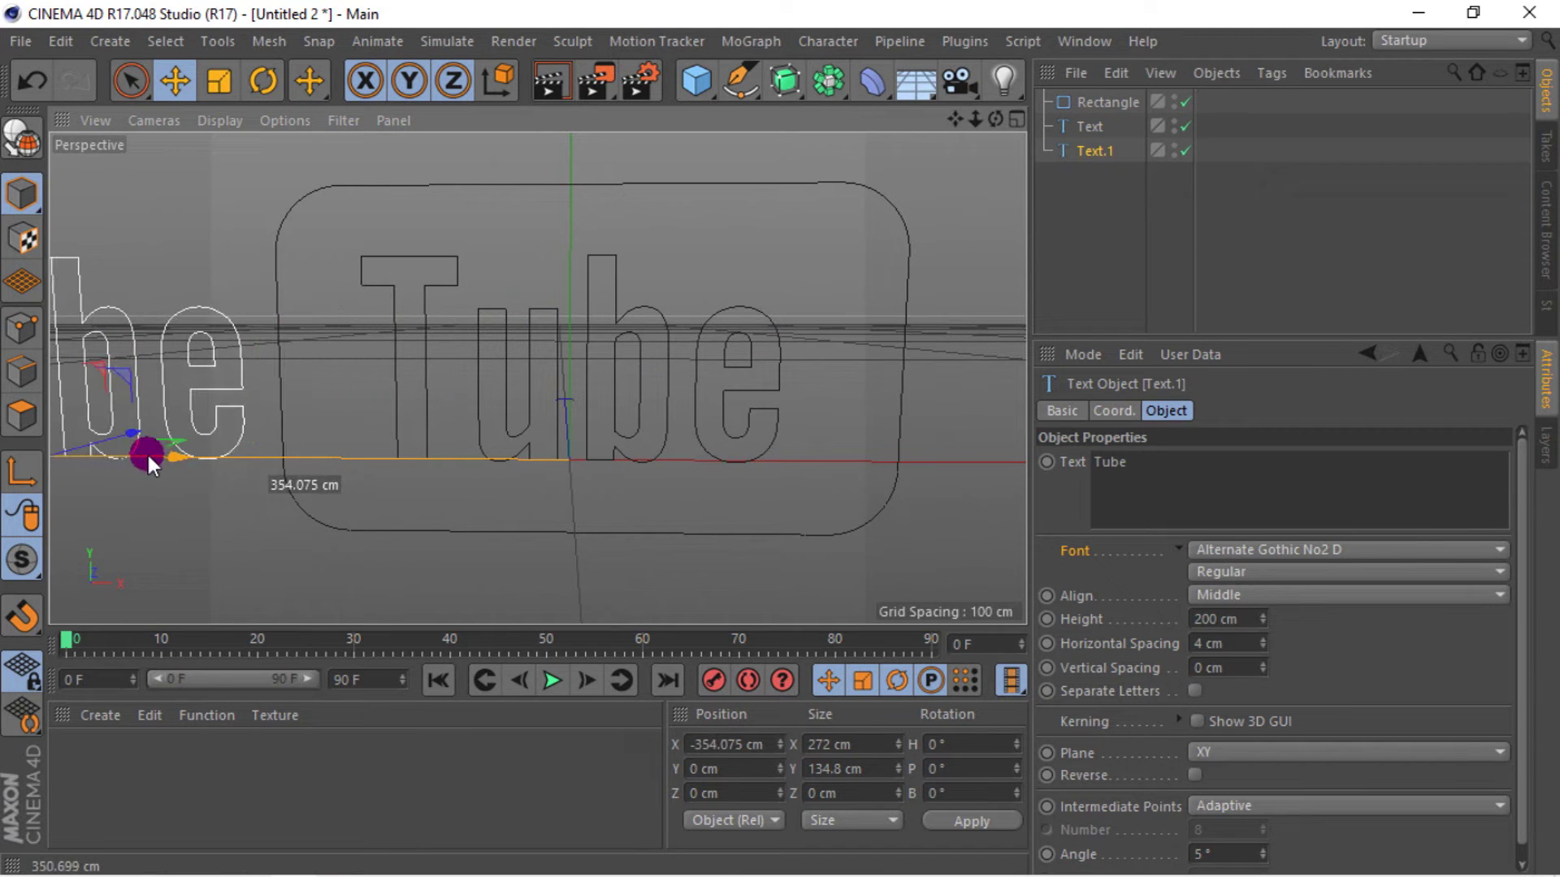
- Change the duplicated text to read 'You'
double_click(1100, 478)
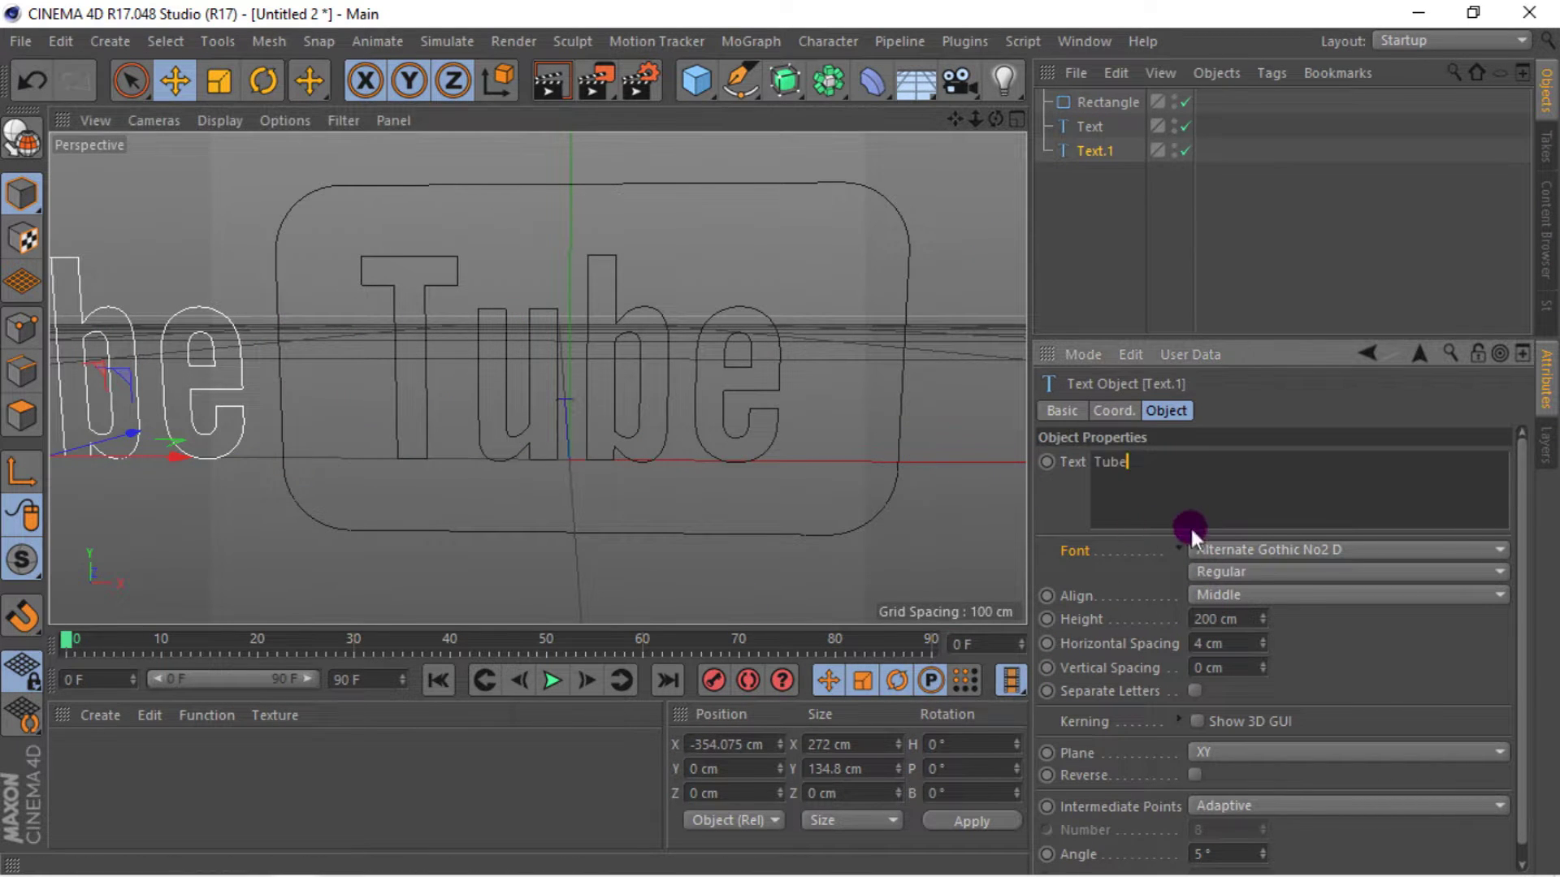
type("You")
left_click(1049, 247)
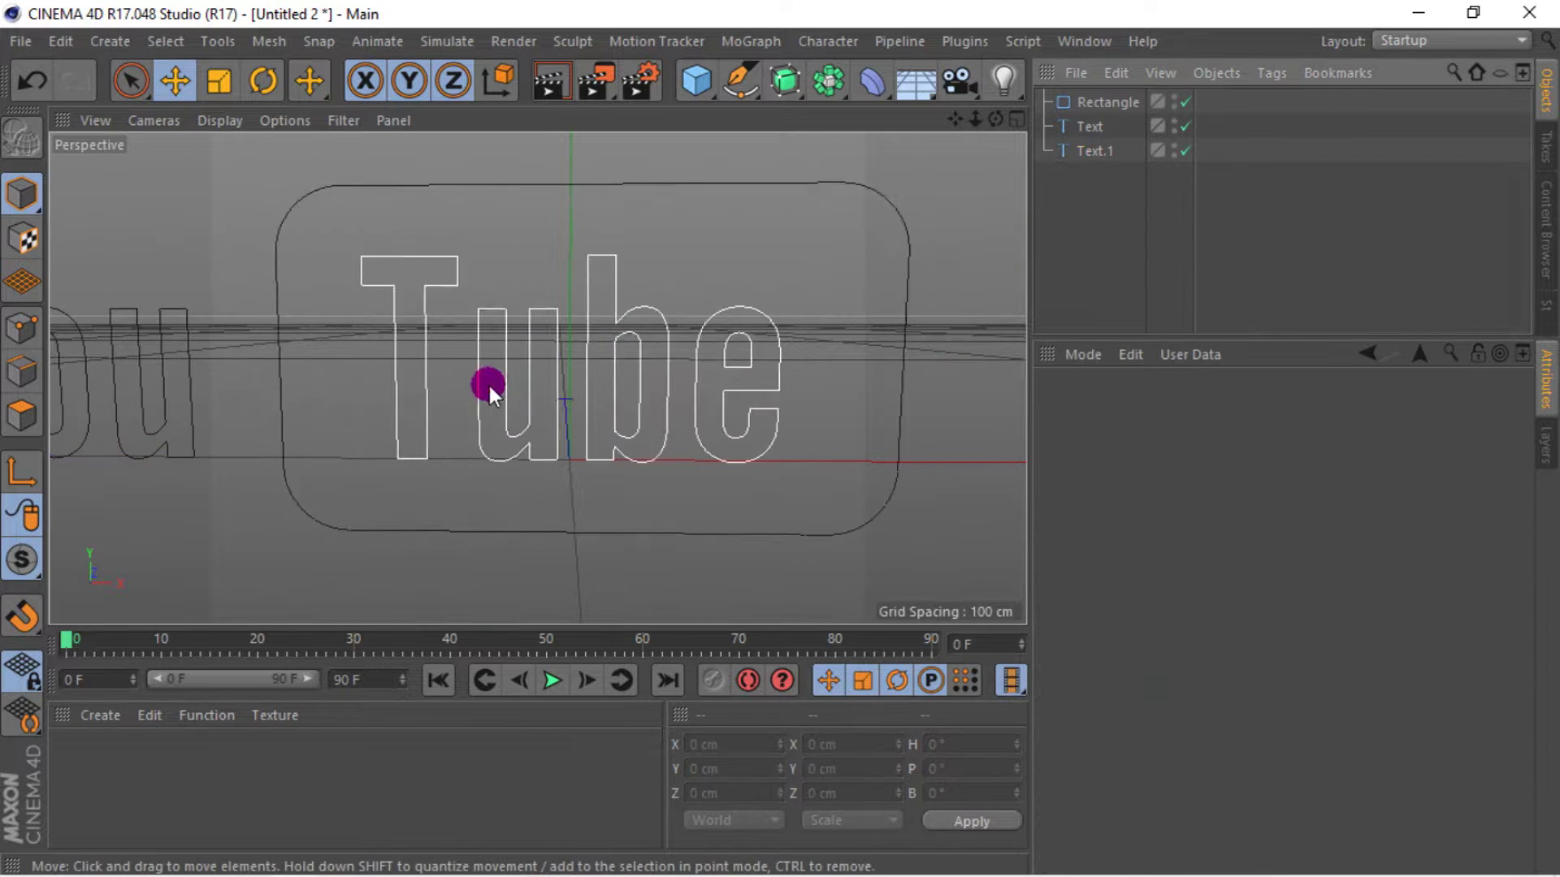
scroll(489, 387, "down", 5)
- Position the You and Tube texts side by side along X
left_click(1098, 154)
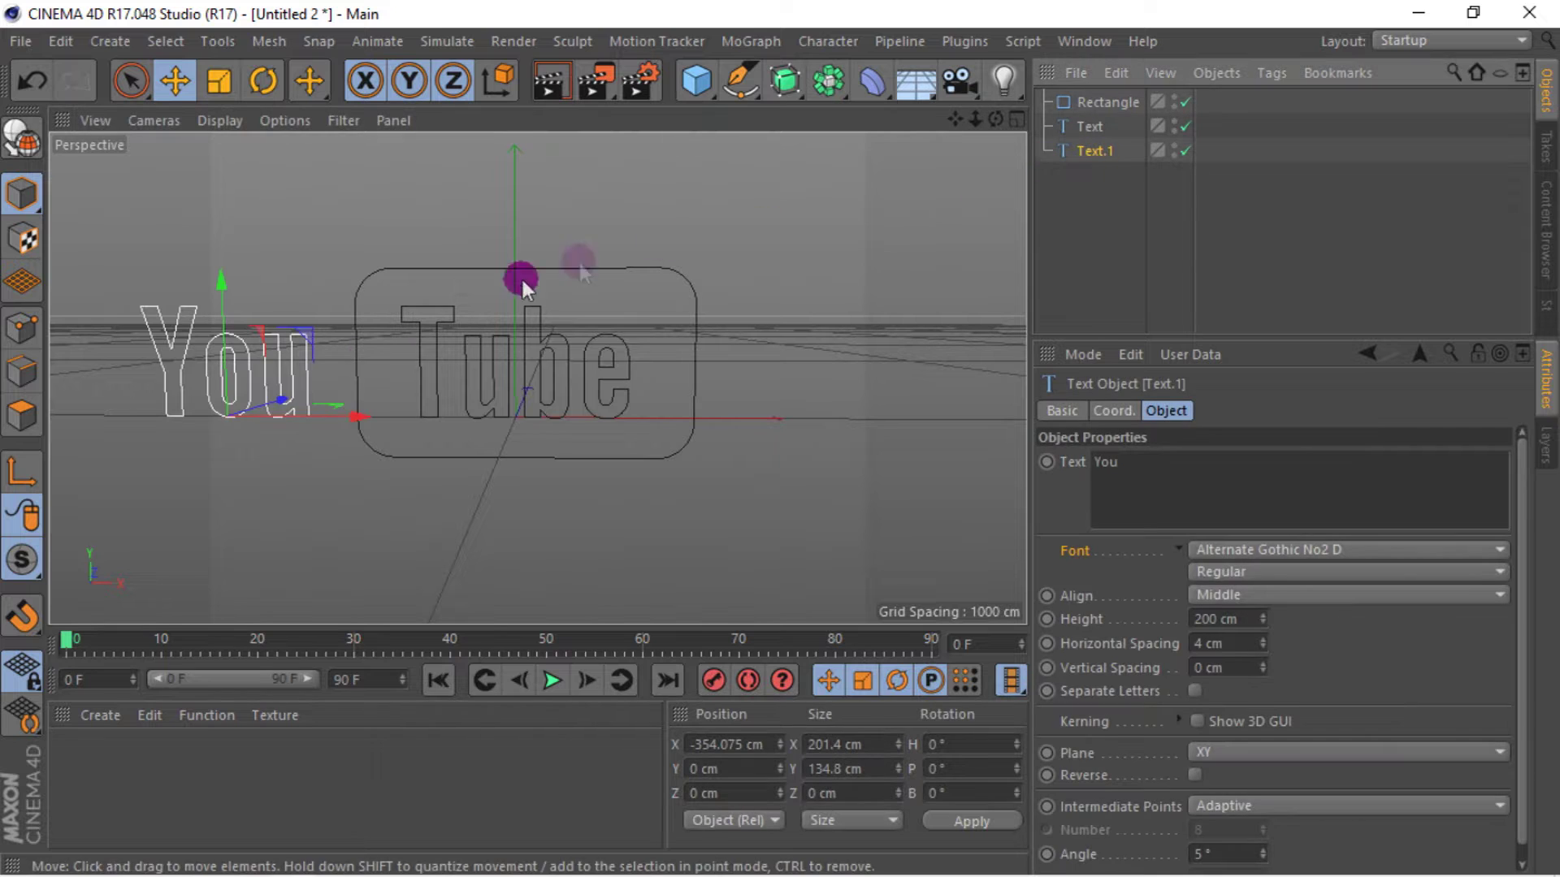
left_click_drag(347, 412, 363, 413)
scroll(382, 406, "up", 1)
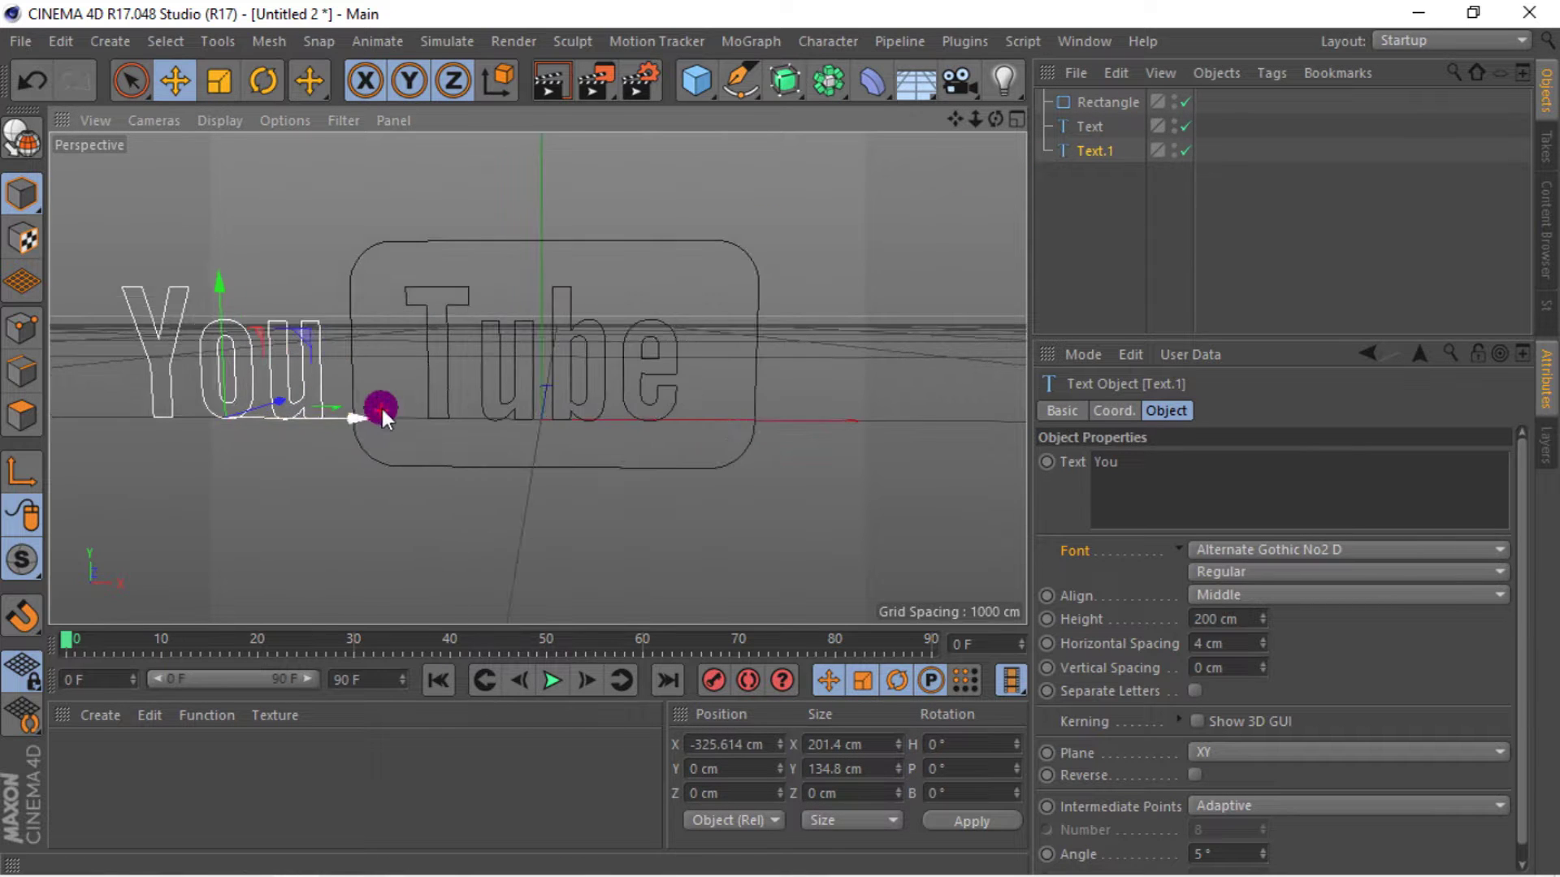
left_click(1098, 126)
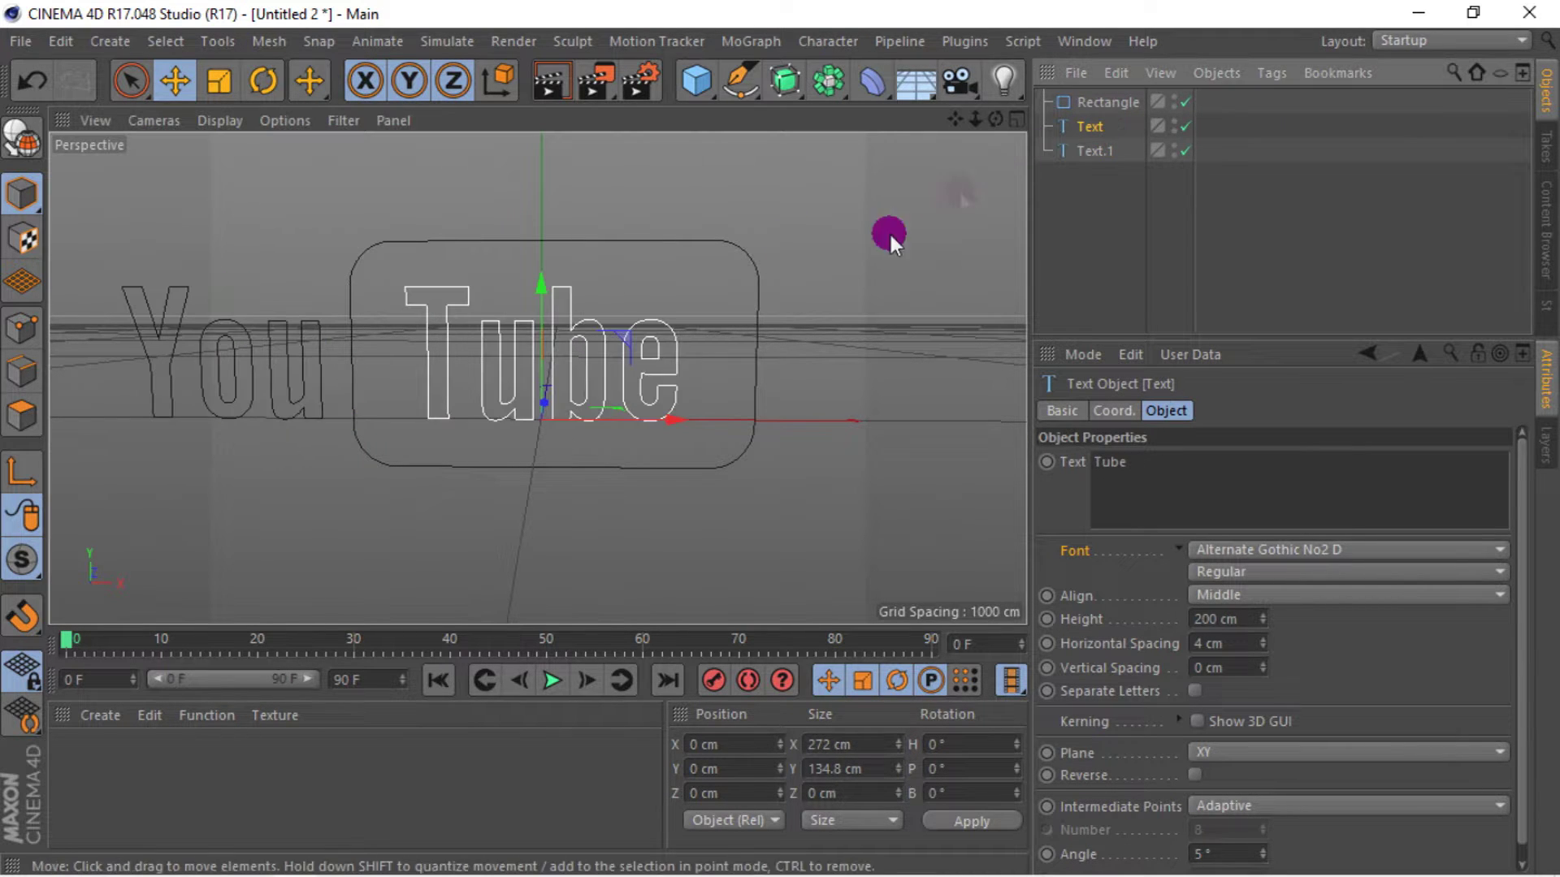
left_click_drag(670, 421, 679, 421)
scroll(689, 397, "up", 2)
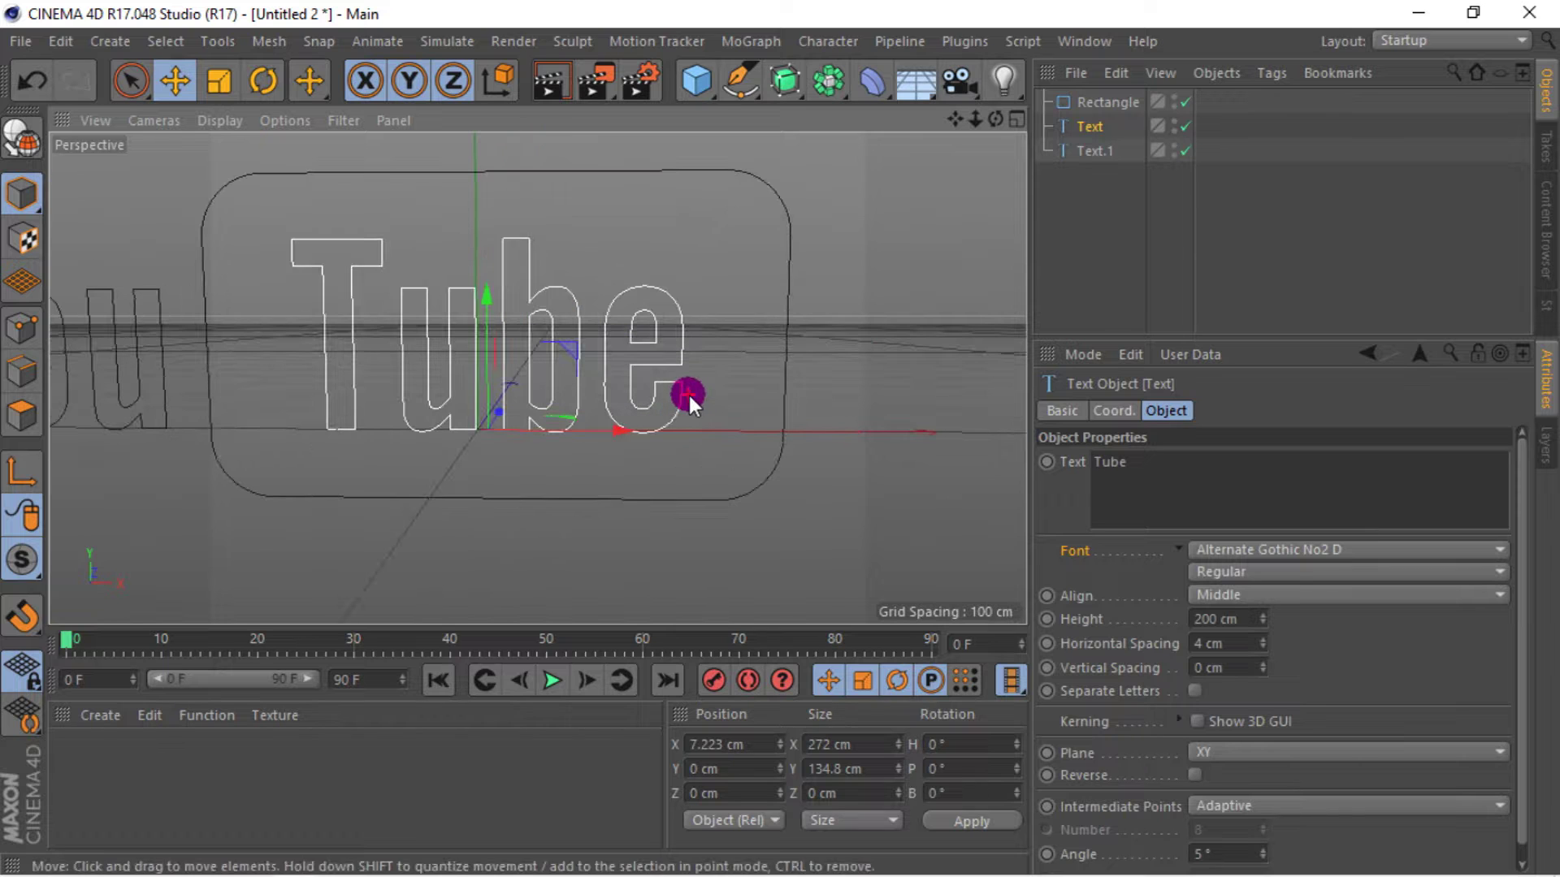
left_click_drag(957, 118, 1001, 121)
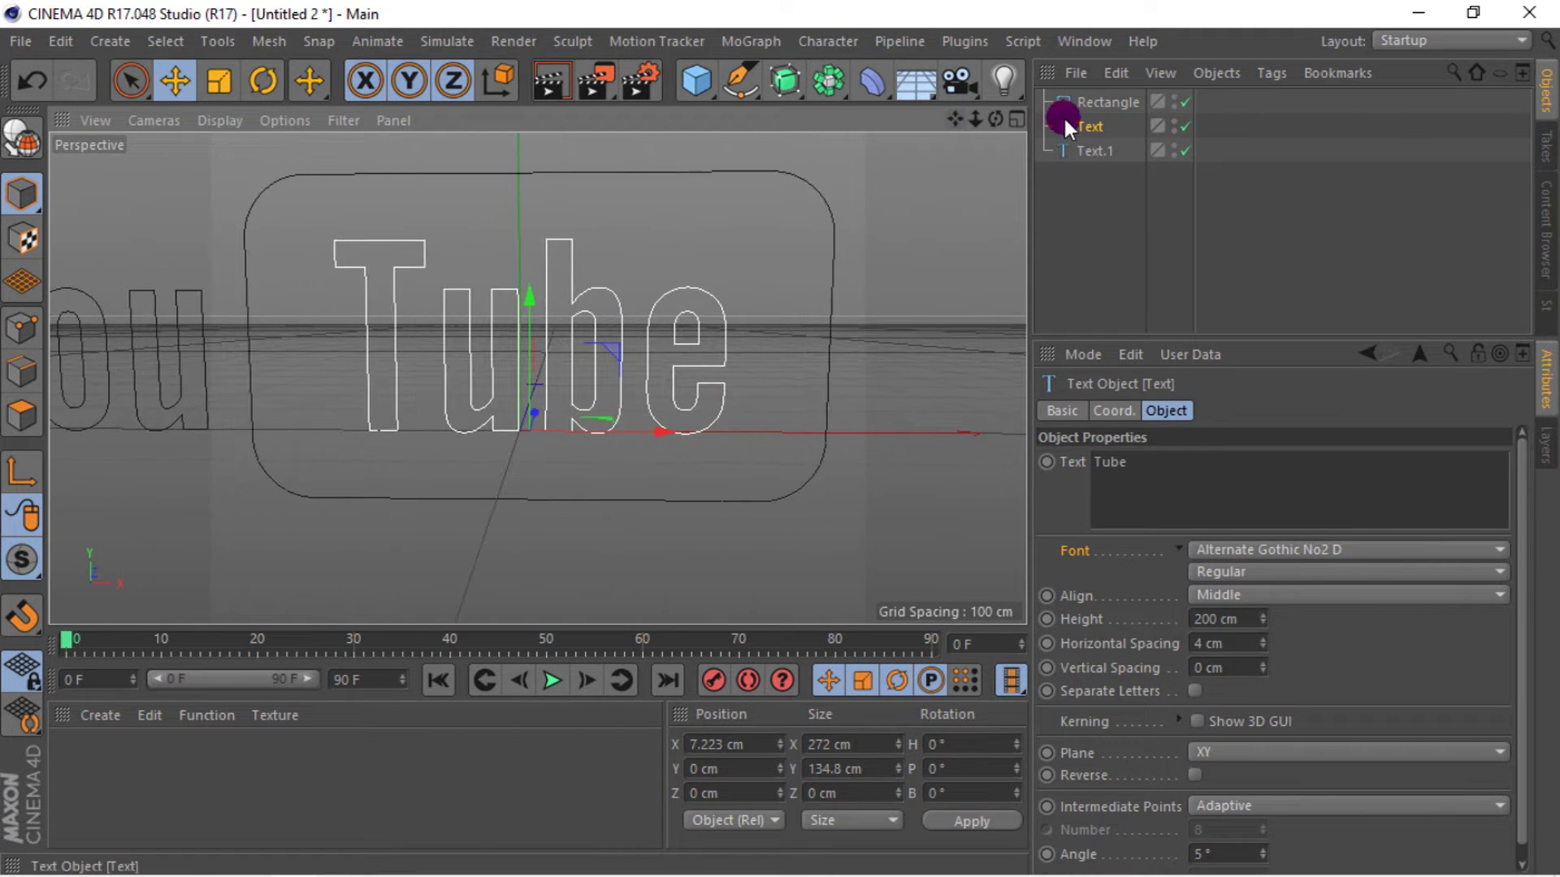
- Resize the rounded rectangle to 365 × 221 cm and make the Tube text editable
left_click(1104, 102)
left_click_drag(1259, 466, 1269, 520)
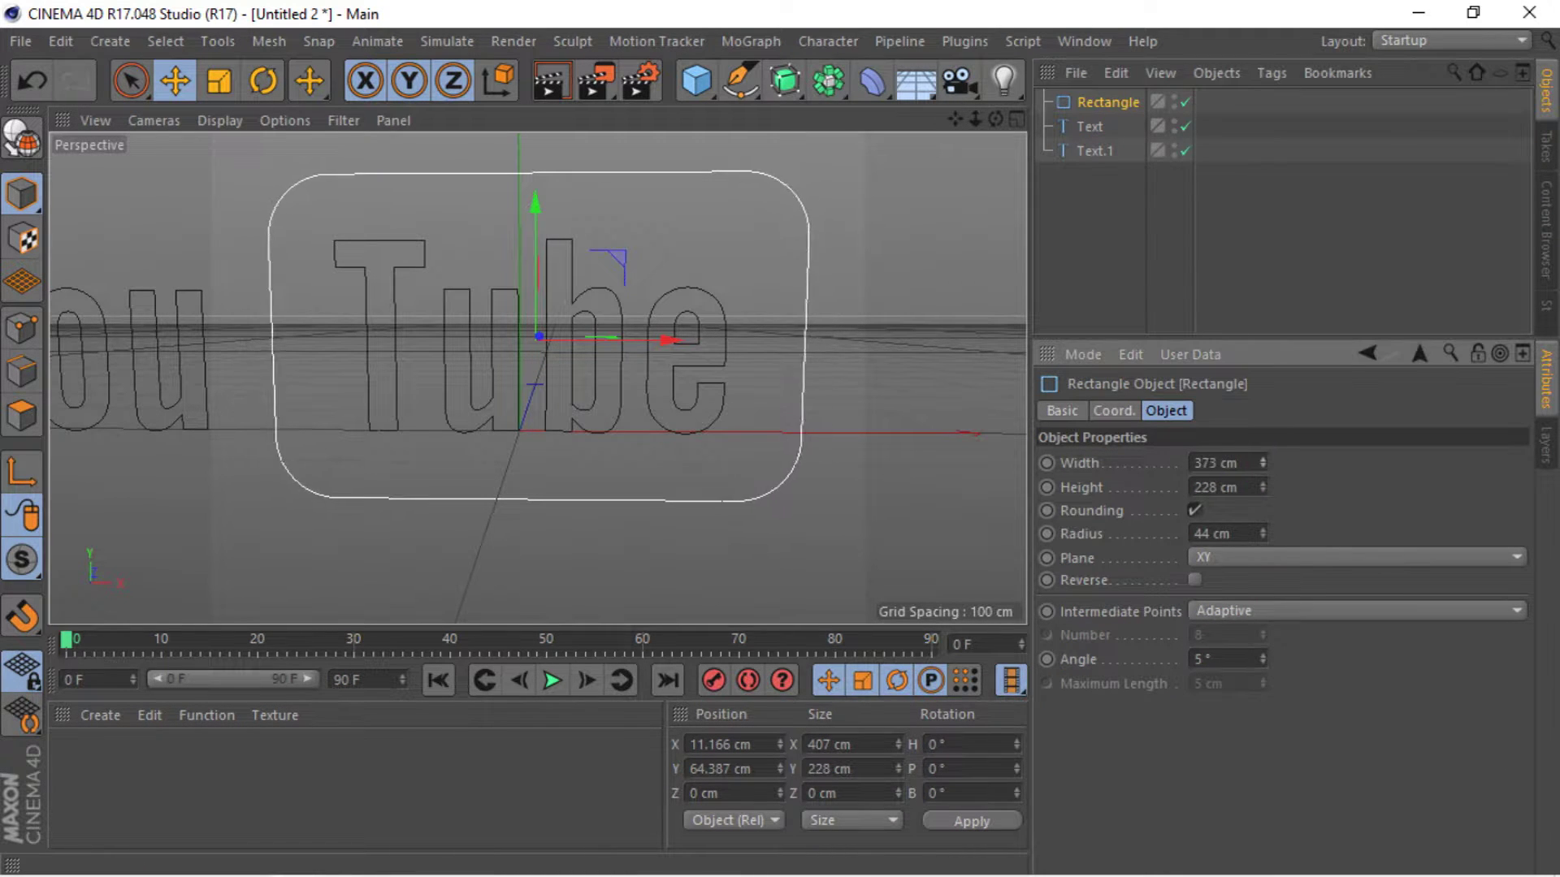
left_click_drag(1264, 494, 1264, 508)
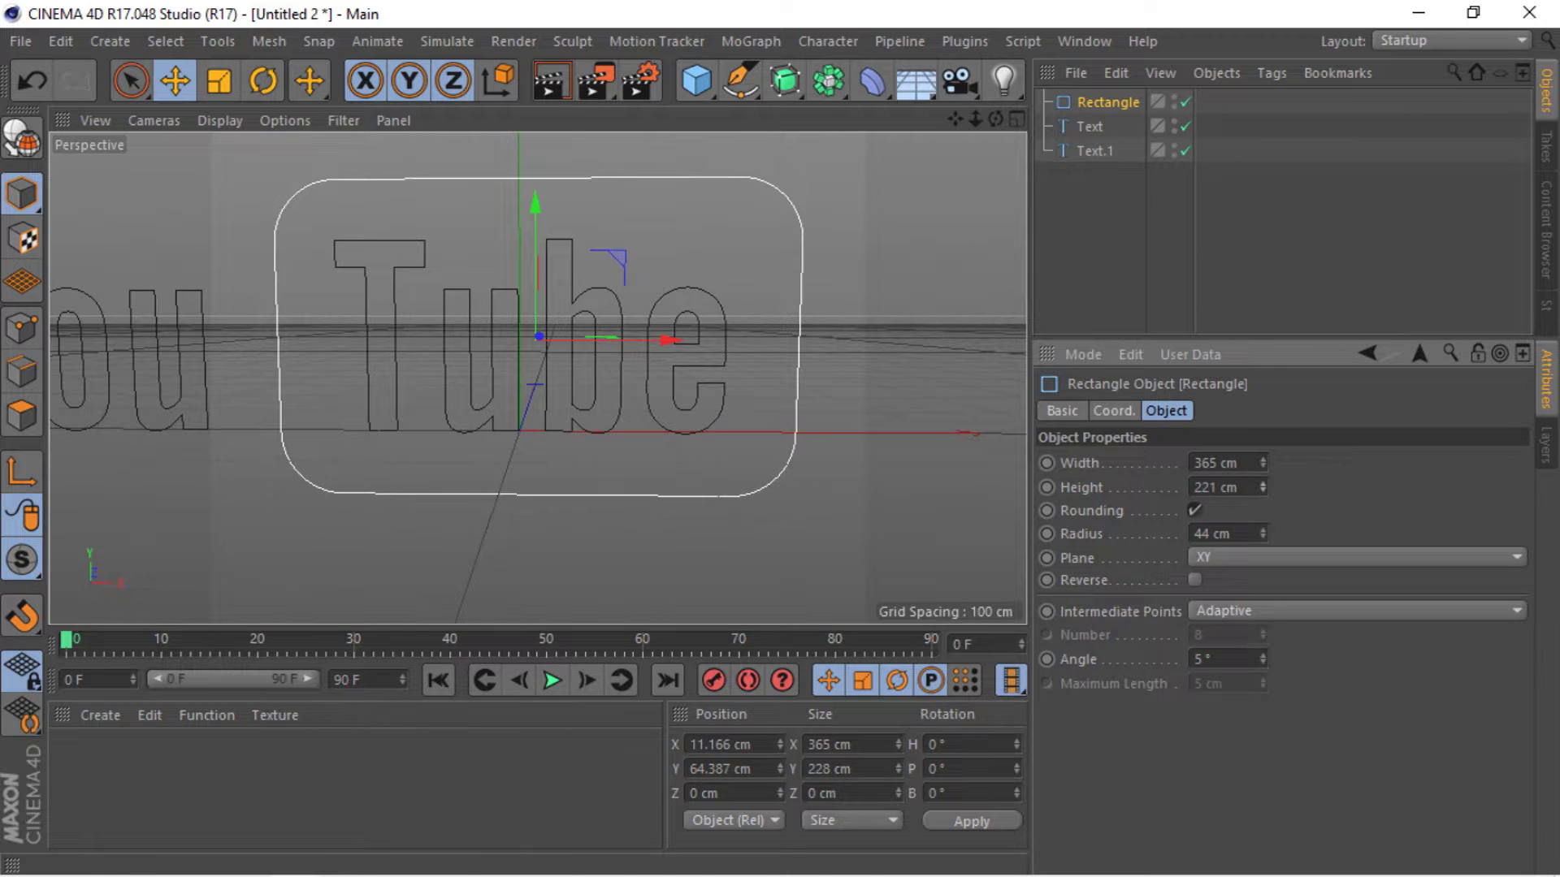
left_click(1089, 128)
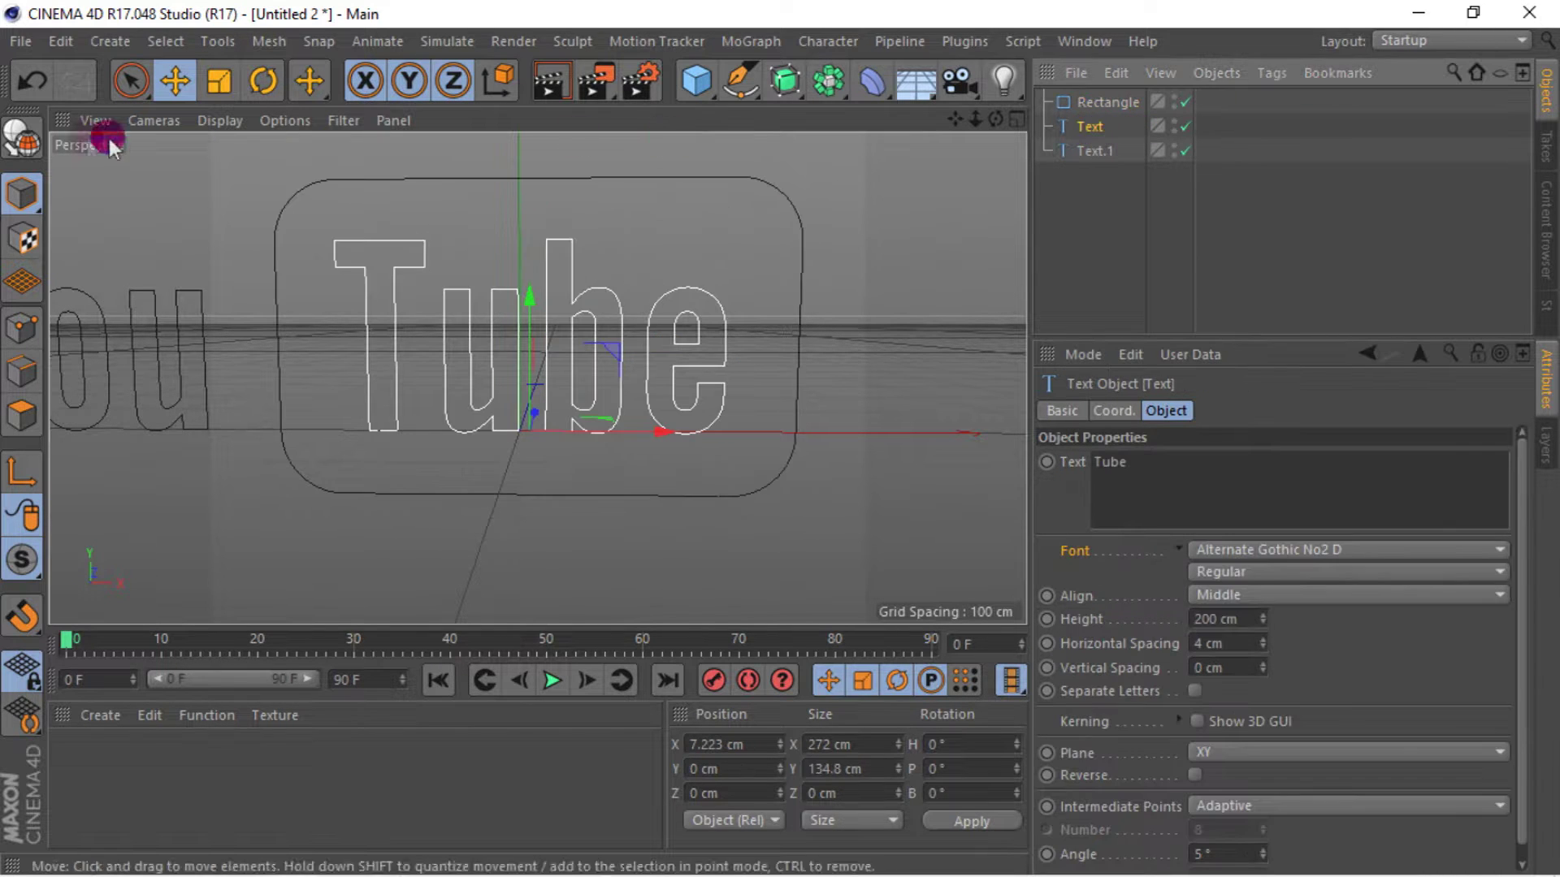
left_click(14, 140)
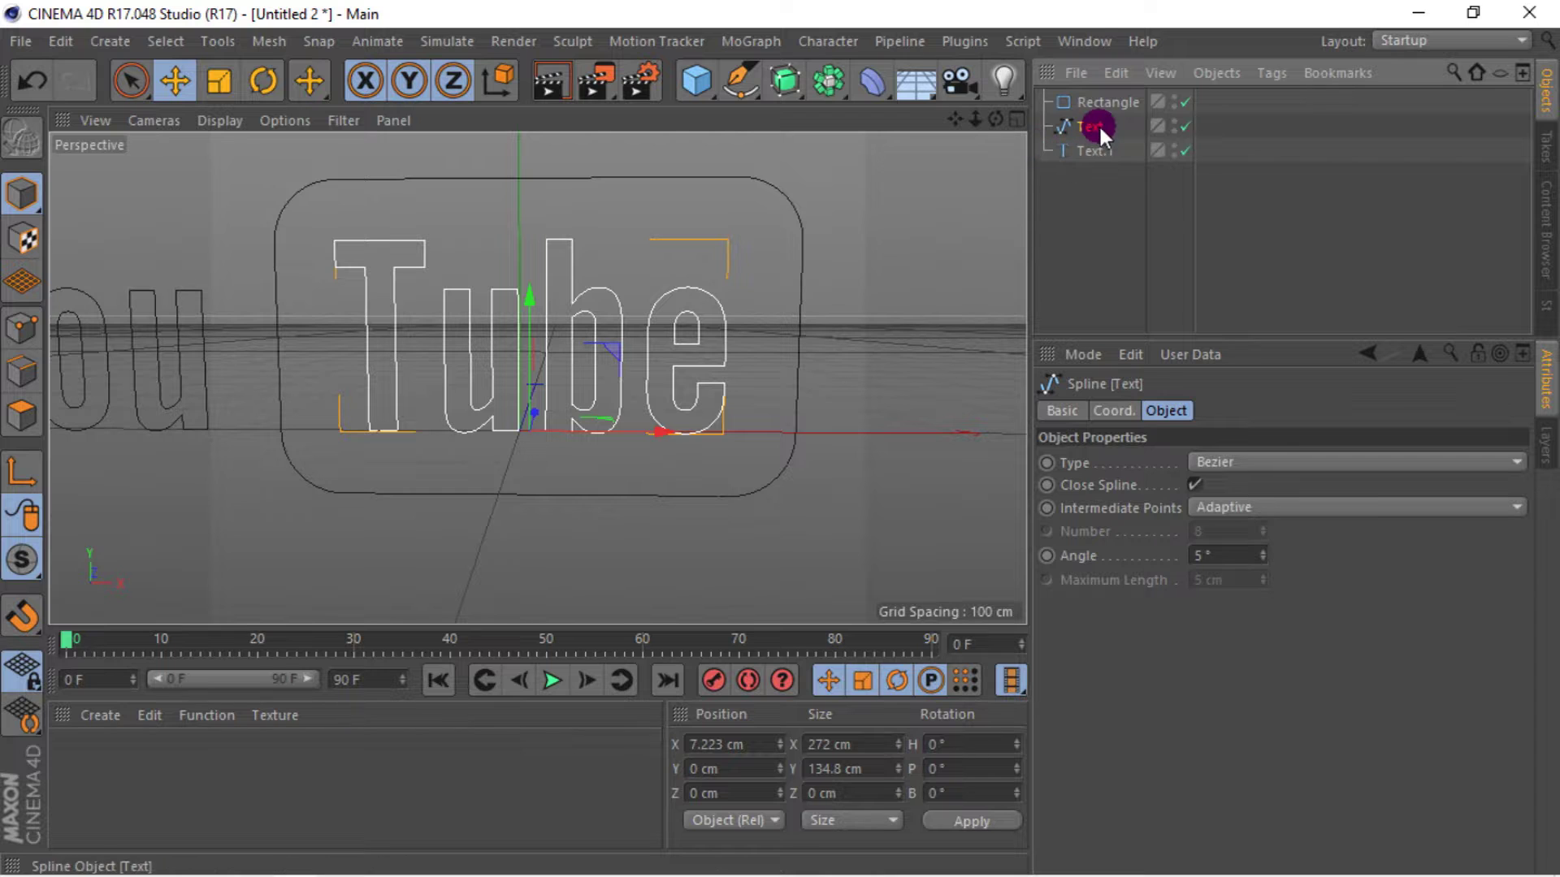
- Create a 5 cm outline around the Tube letters with Create Outline
left_click(25, 329)
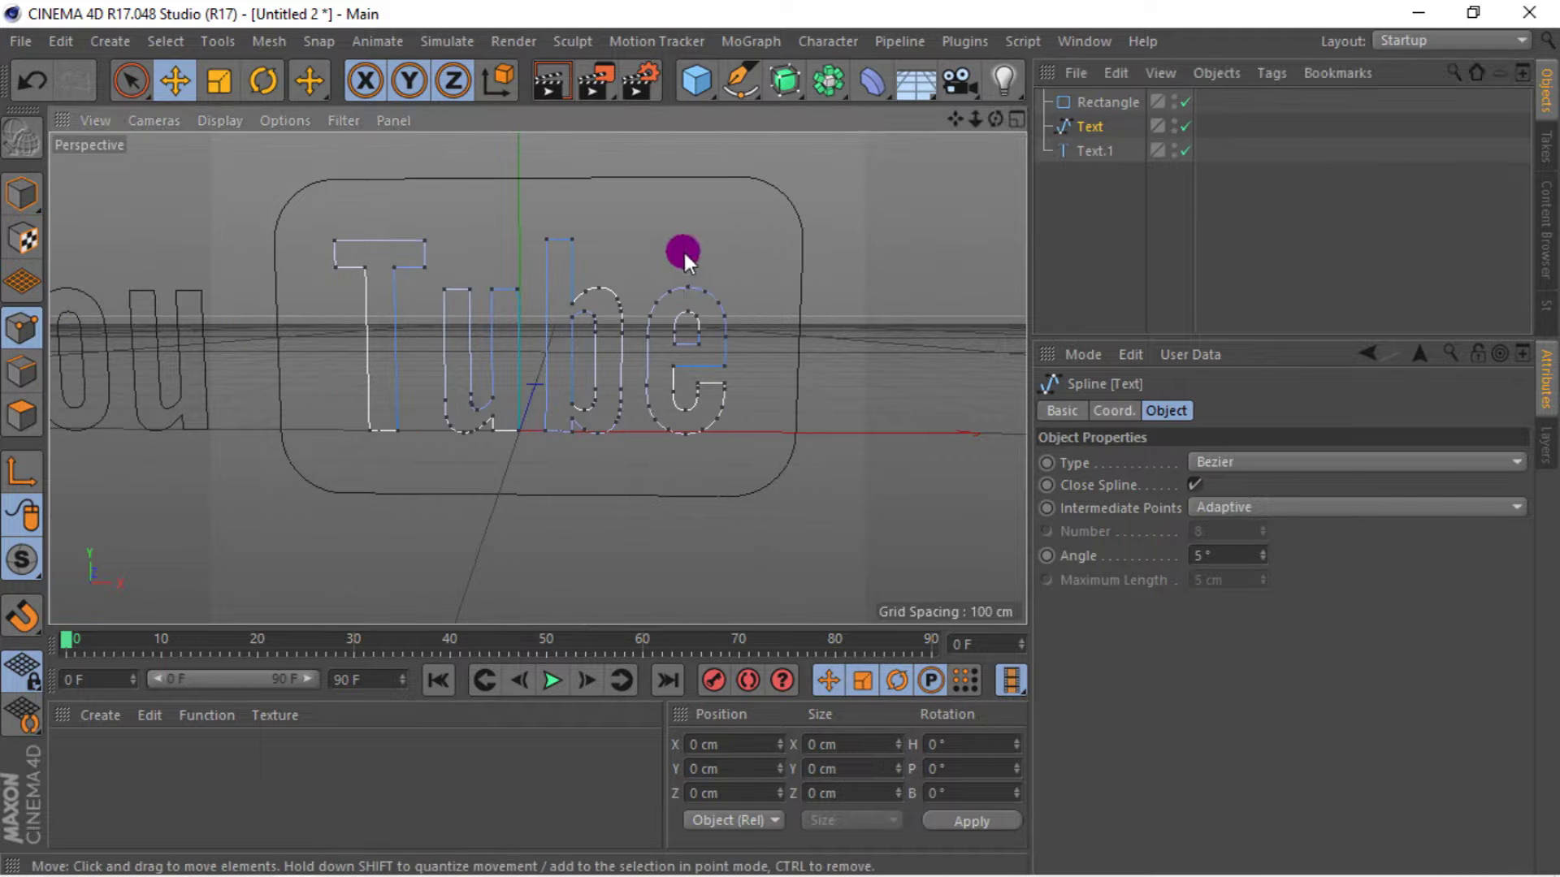
right_click(684, 248)
left_click(749, 667)
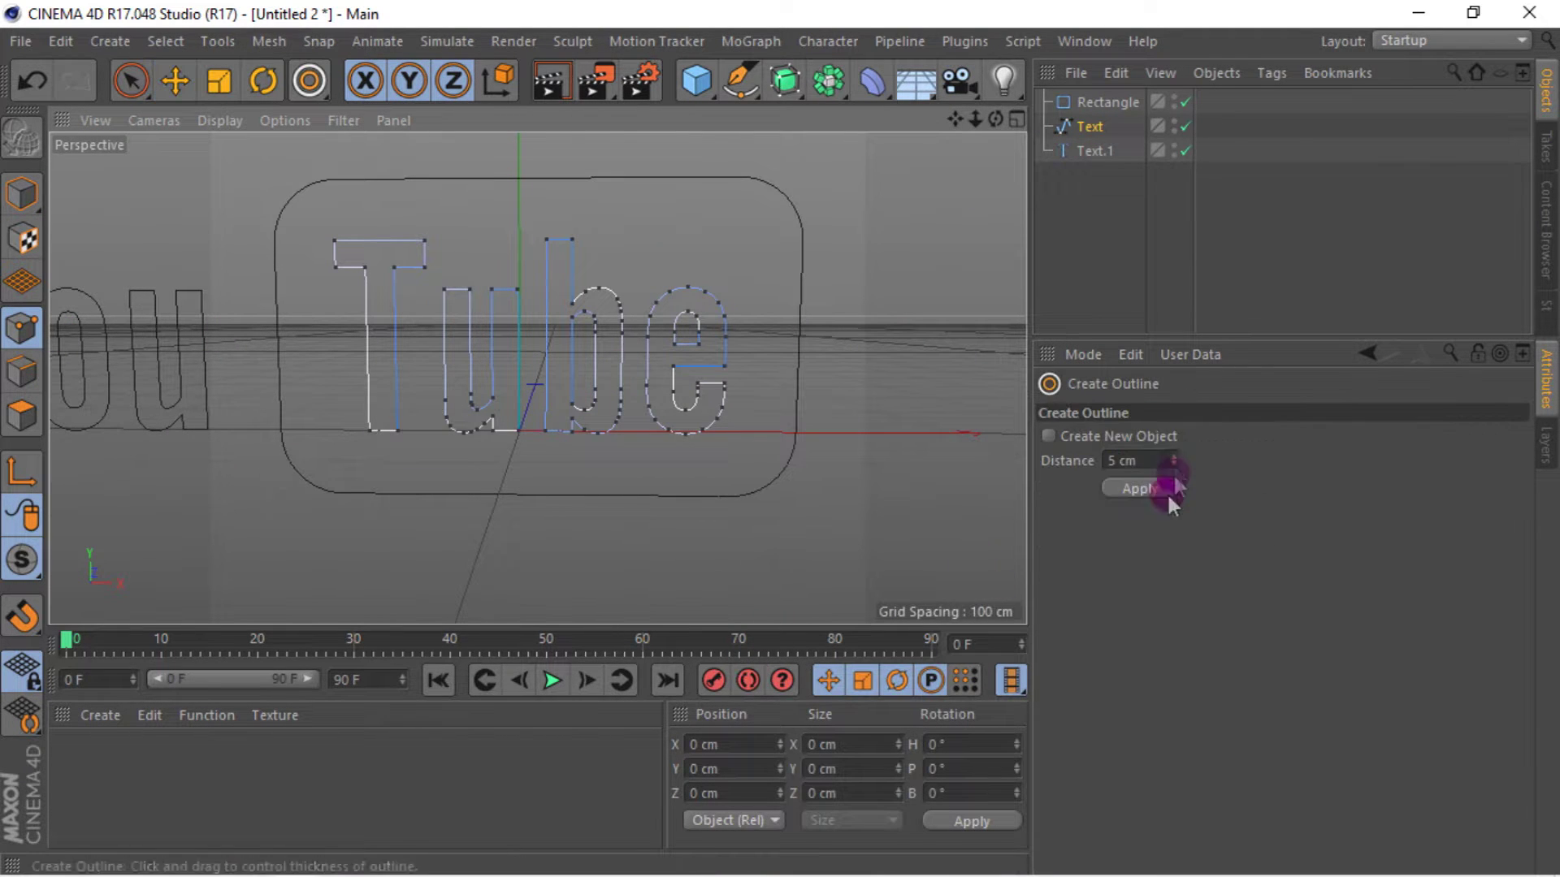
scroll(534, 297, "up", 2)
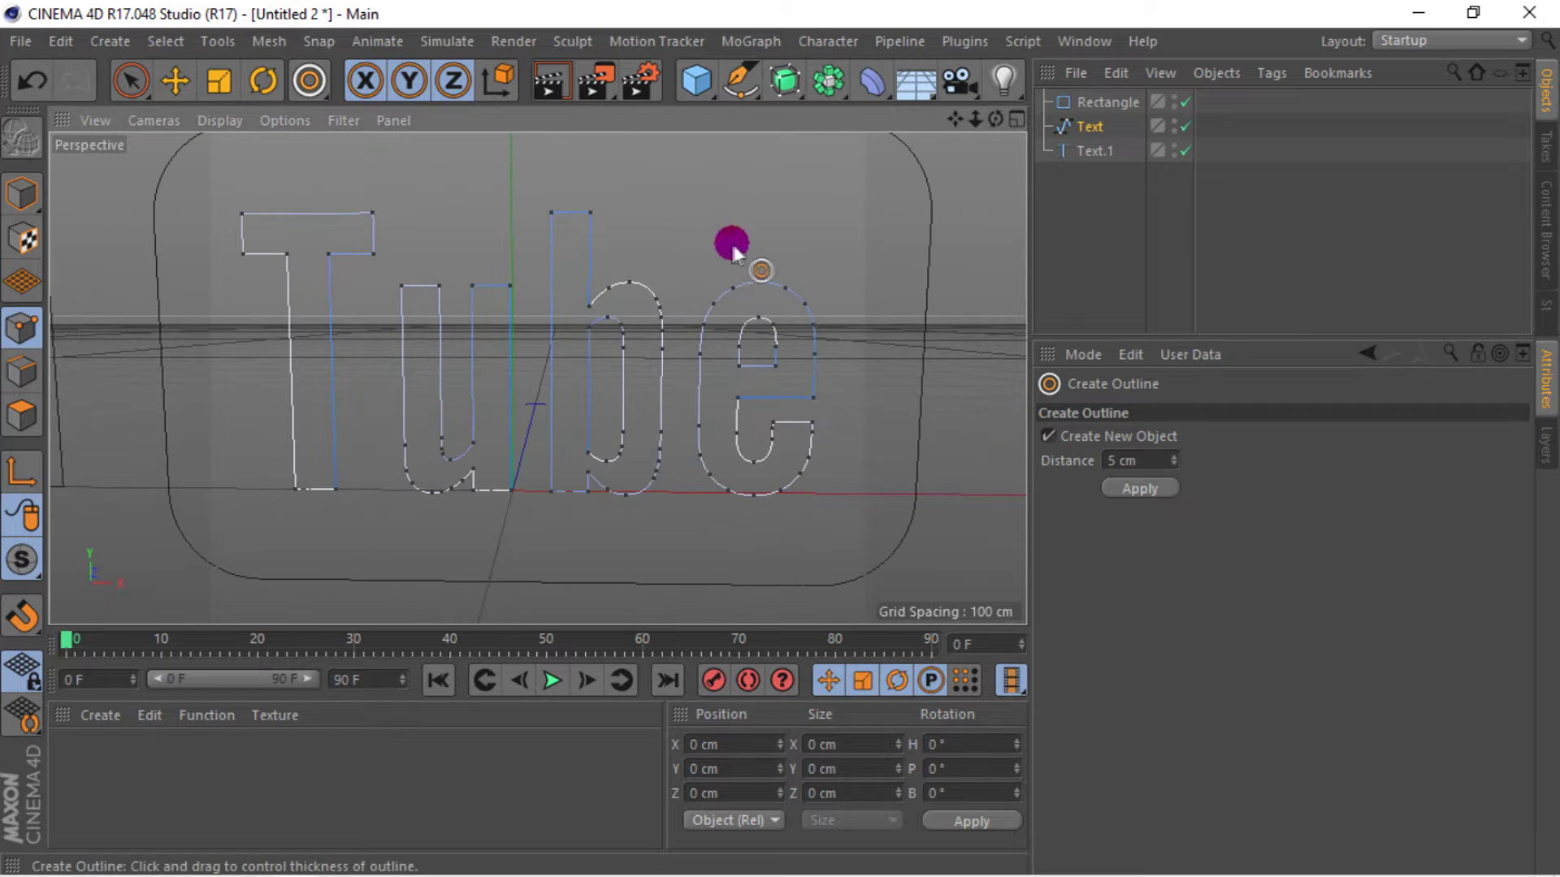
mouse_move(731, 241)
left_mouse_down()
mouse_move(780, 244)
mouse_move(756, 243)
left_mouse_up()
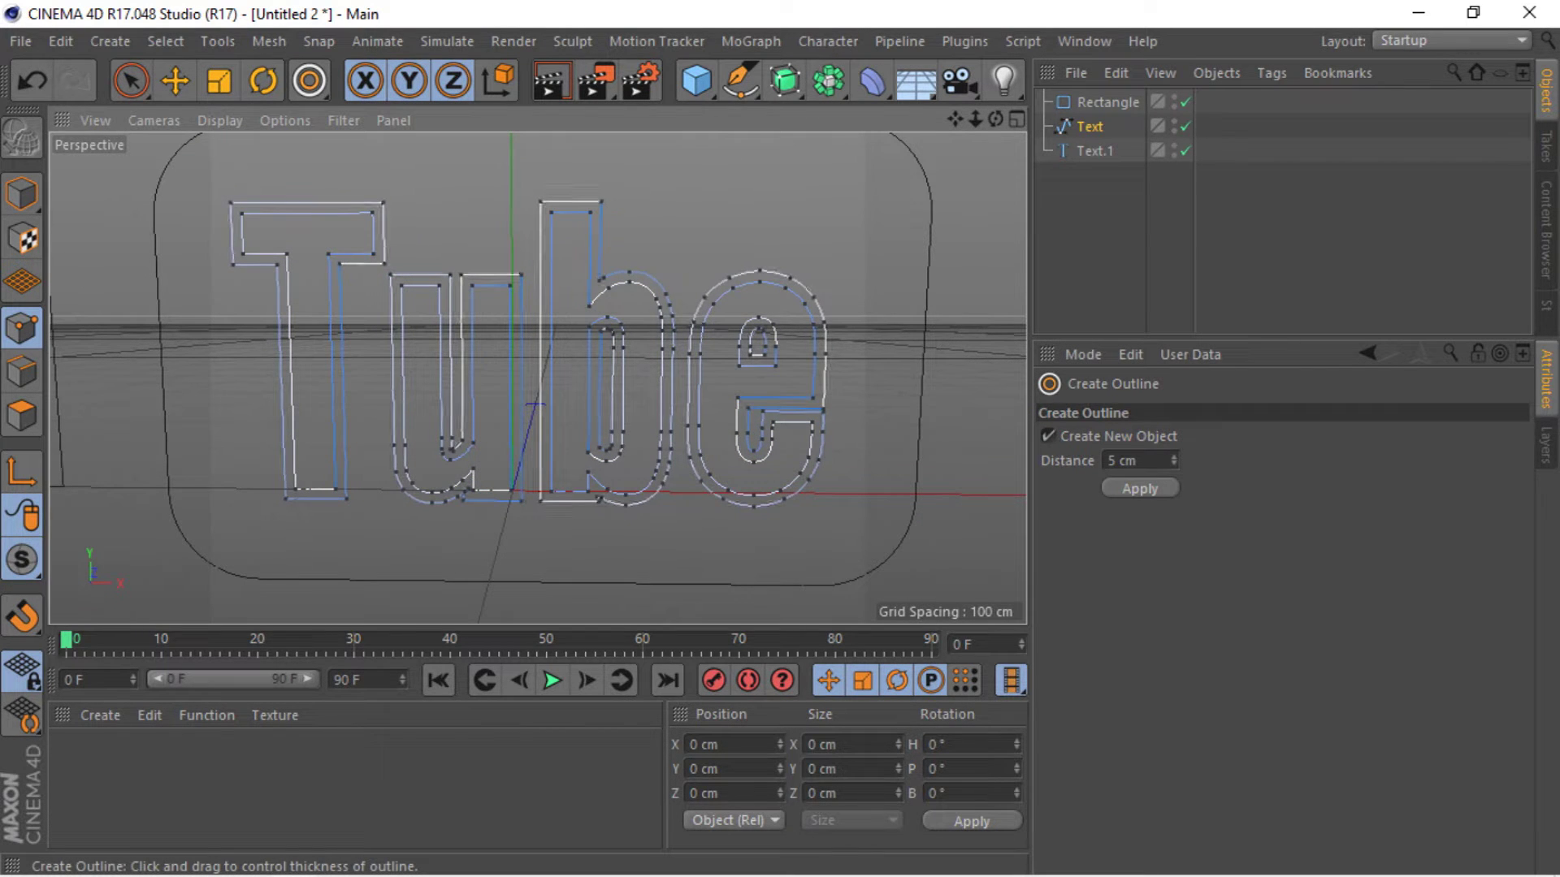
left_click_drag(755, 244, 710, 244)
left_click(1105, 130)
- Delete the original Tube spline, keeping Text.2, and return to Move and Model mode
left_click(1100, 149)
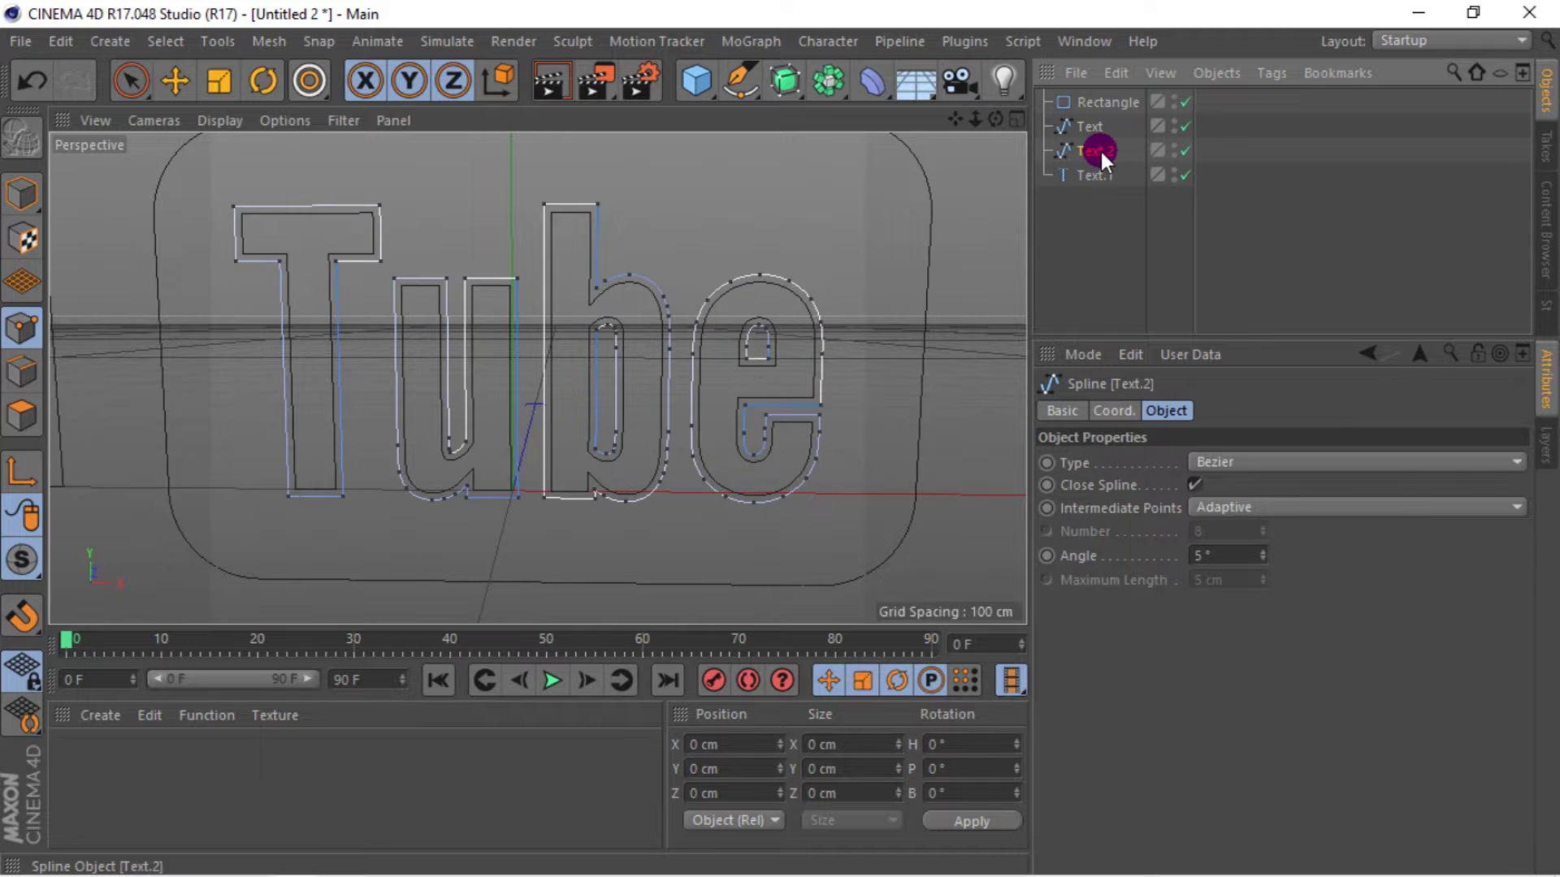
left_click(1094, 123)
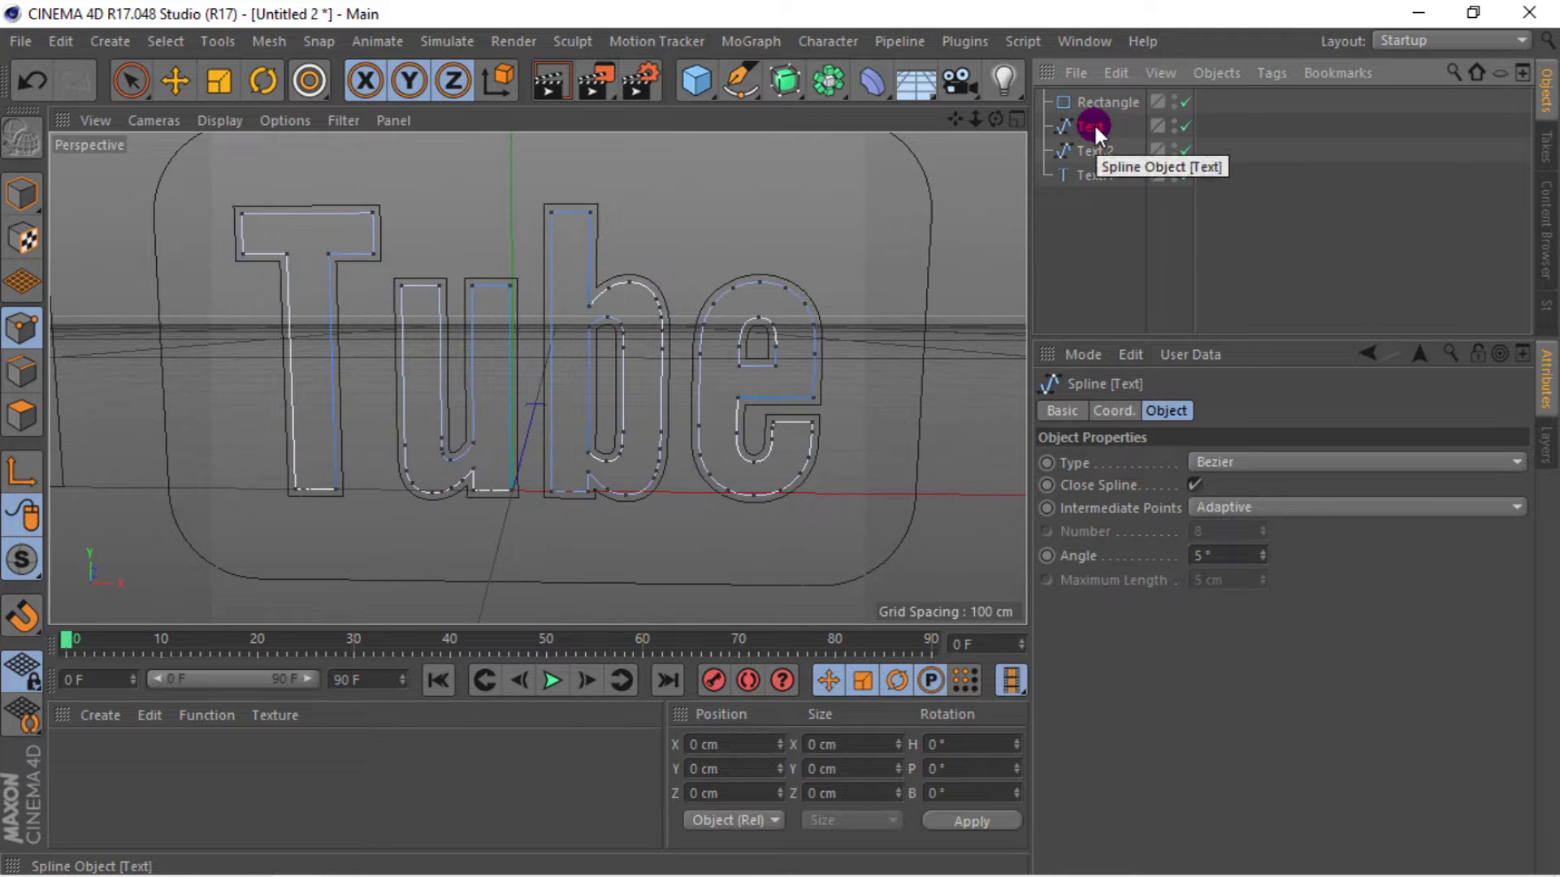
key("Delete")
scroll(315, 374, "down", 3)
left_click(180, 79)
left_click(35, 179)
middle_click_drag(467, 379, 538, 379, "alt")
left_click_drag(538, 379, 538, 378, "alt")
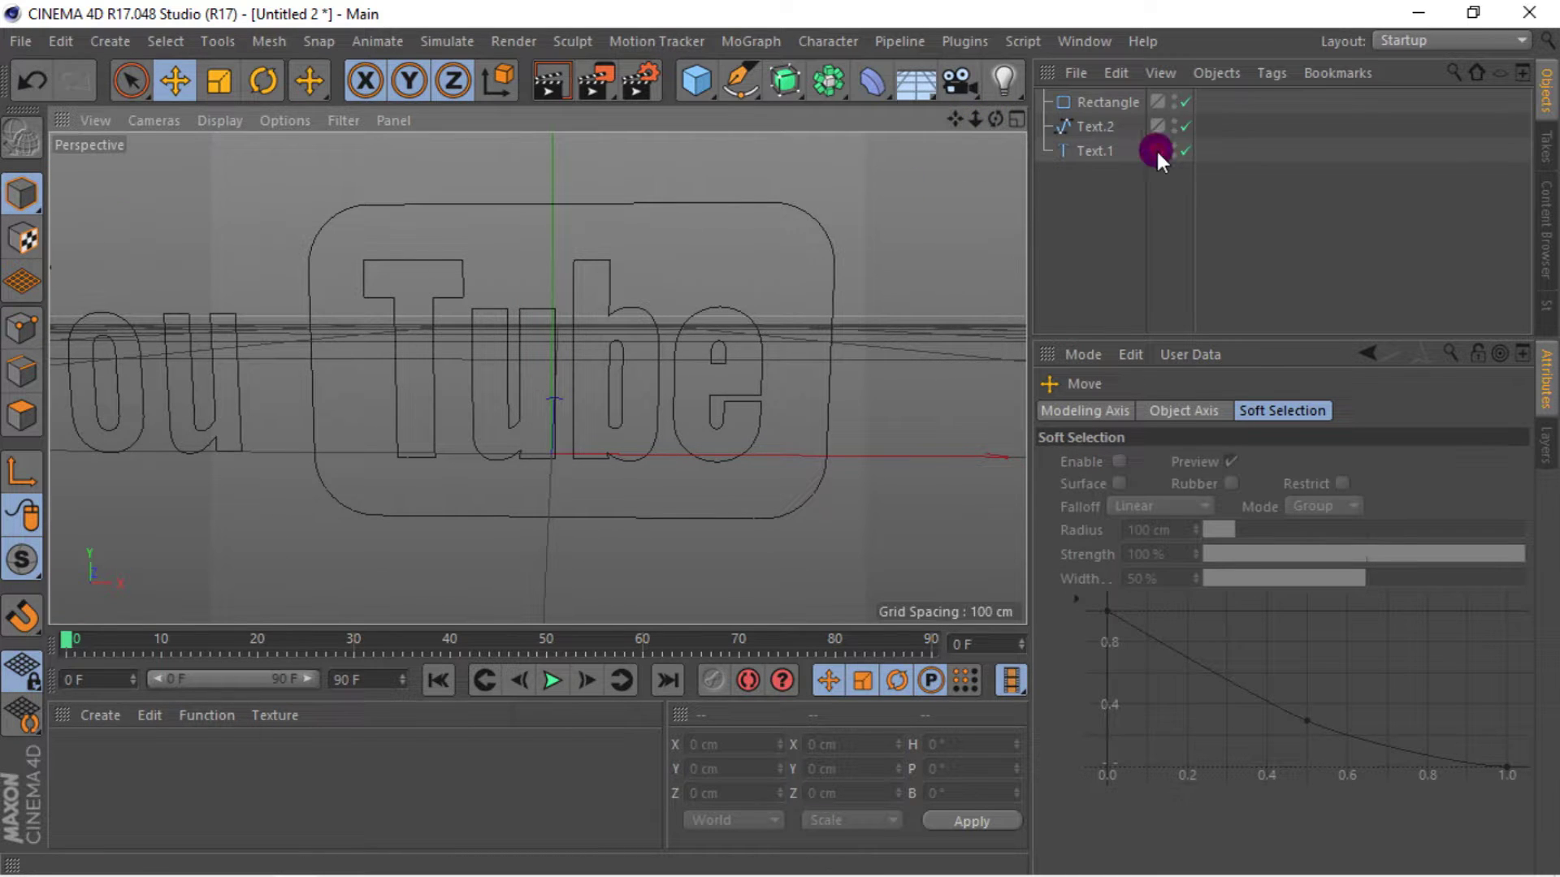
- Nudge the rounded rectangle to centre it around Tube
left_click(1100, 104)
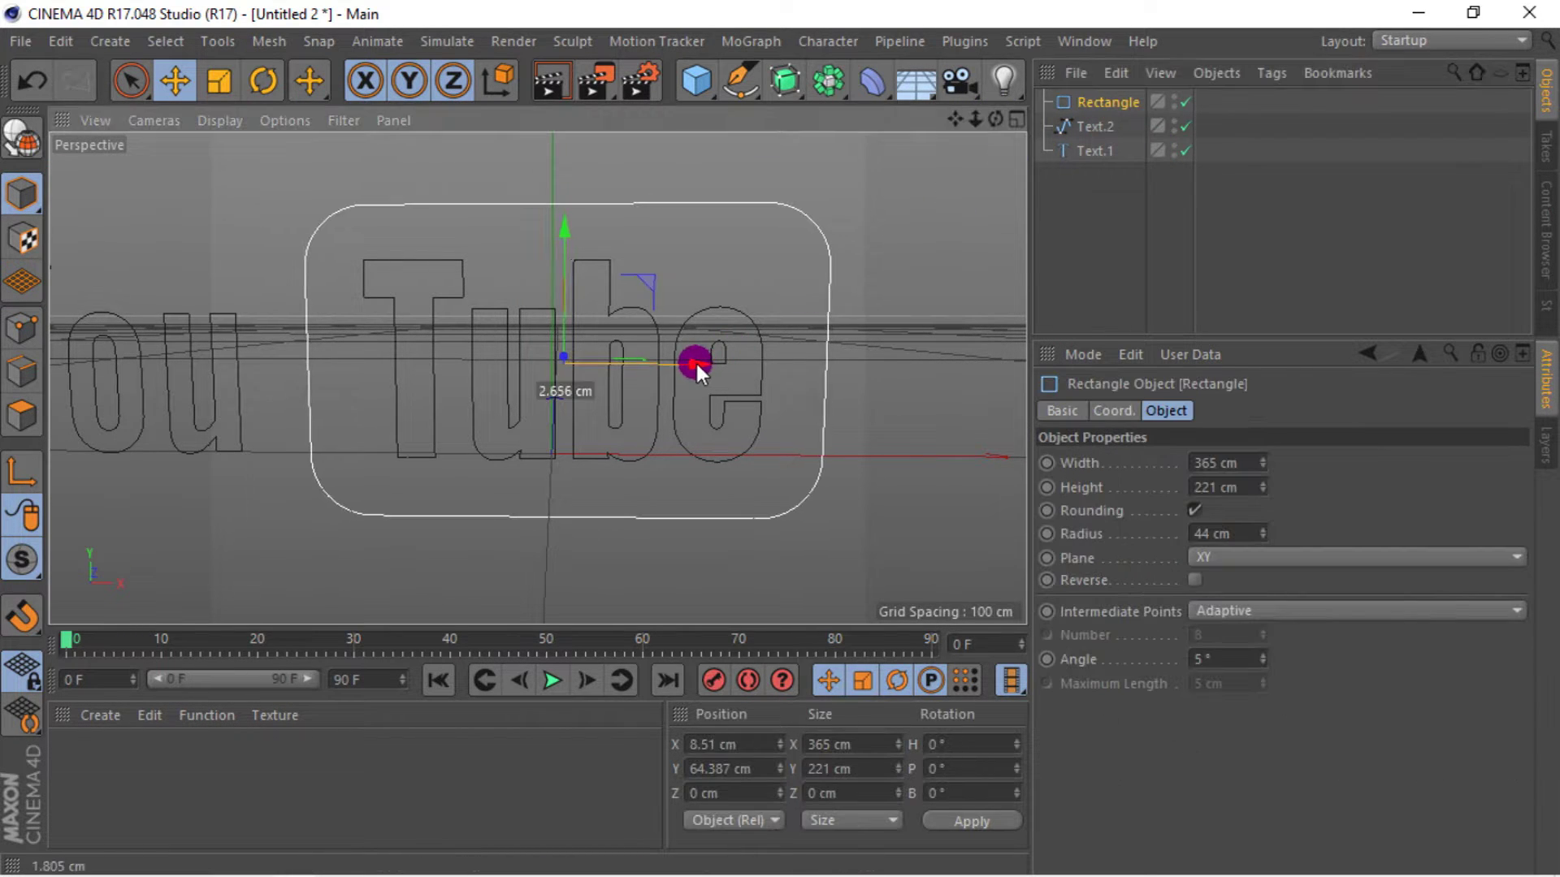
left_click_drag(696, 360, 699, 364)
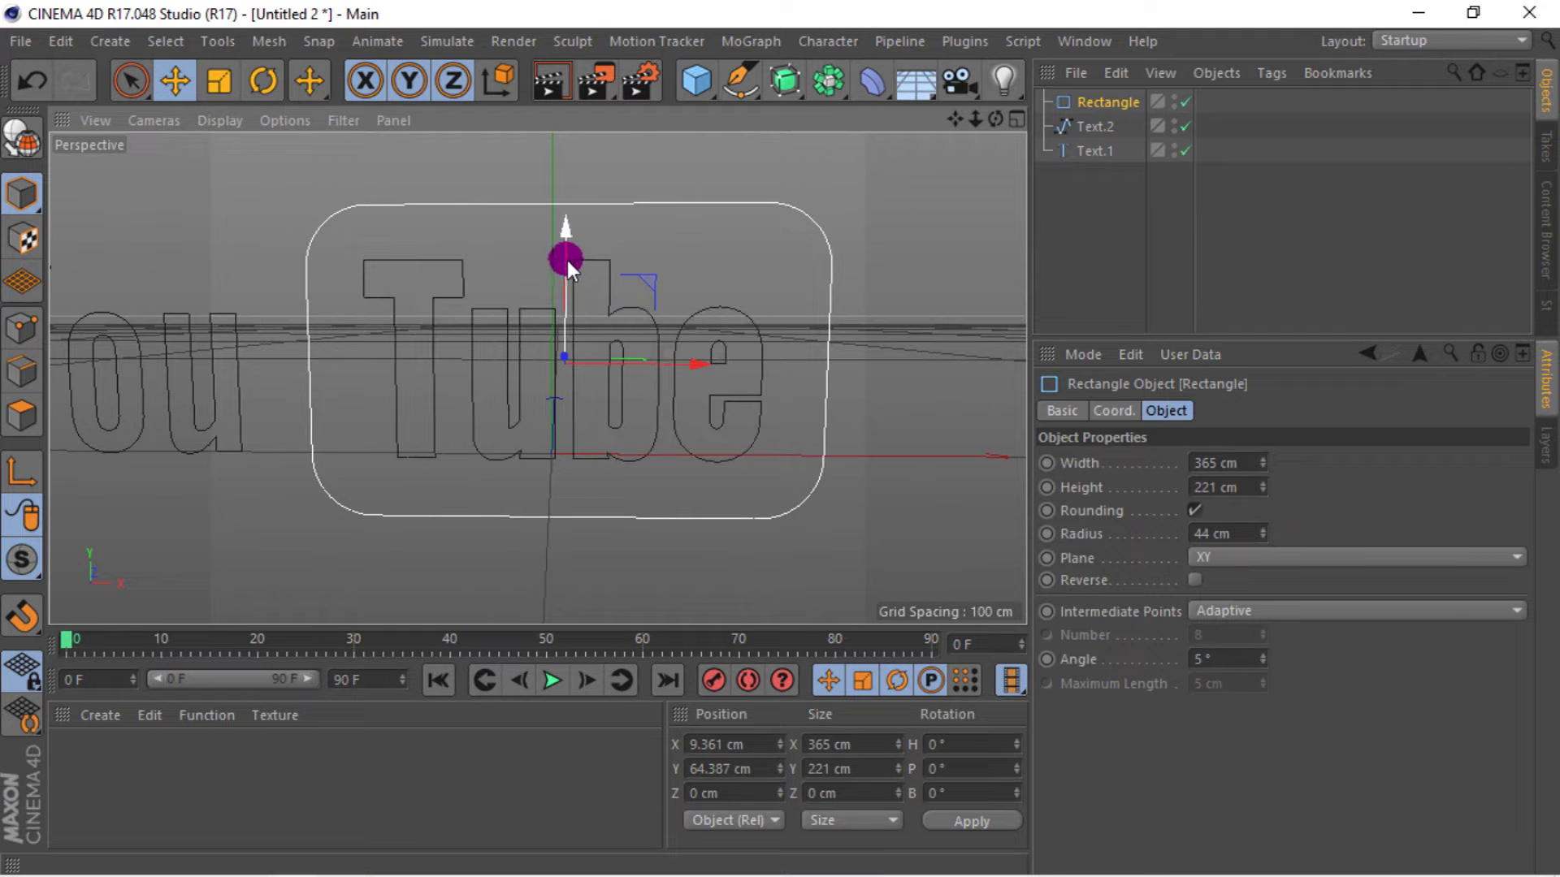
left_click_drag(563, 260, 564, 256)
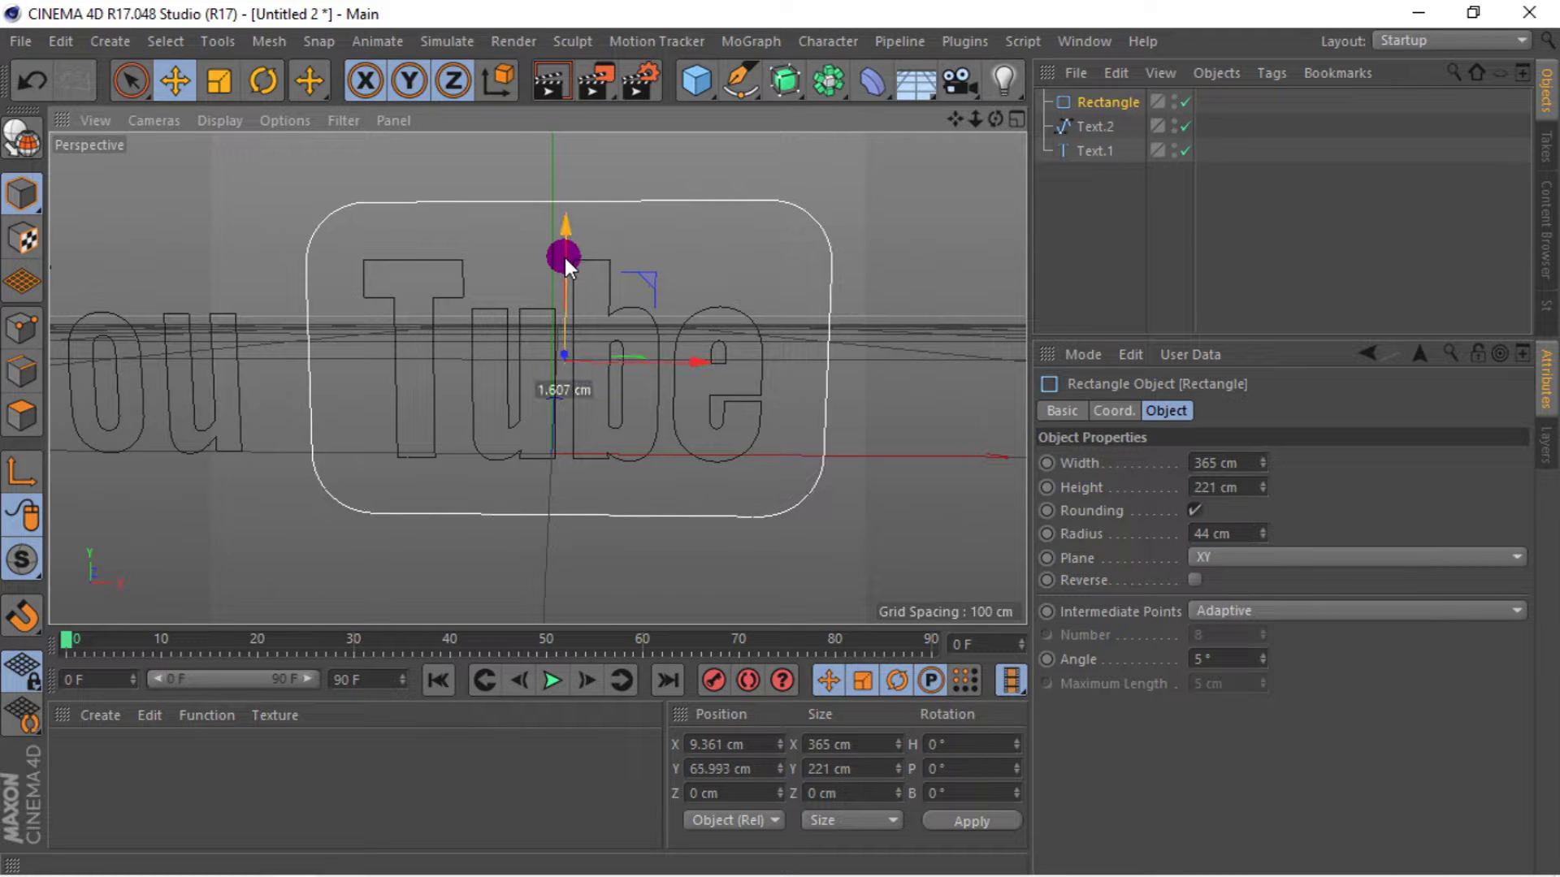
- Make the rectangle and Text.2 editable and connect them into one spline, Rectangle.1
left_click(1064, 128, "ctrl")
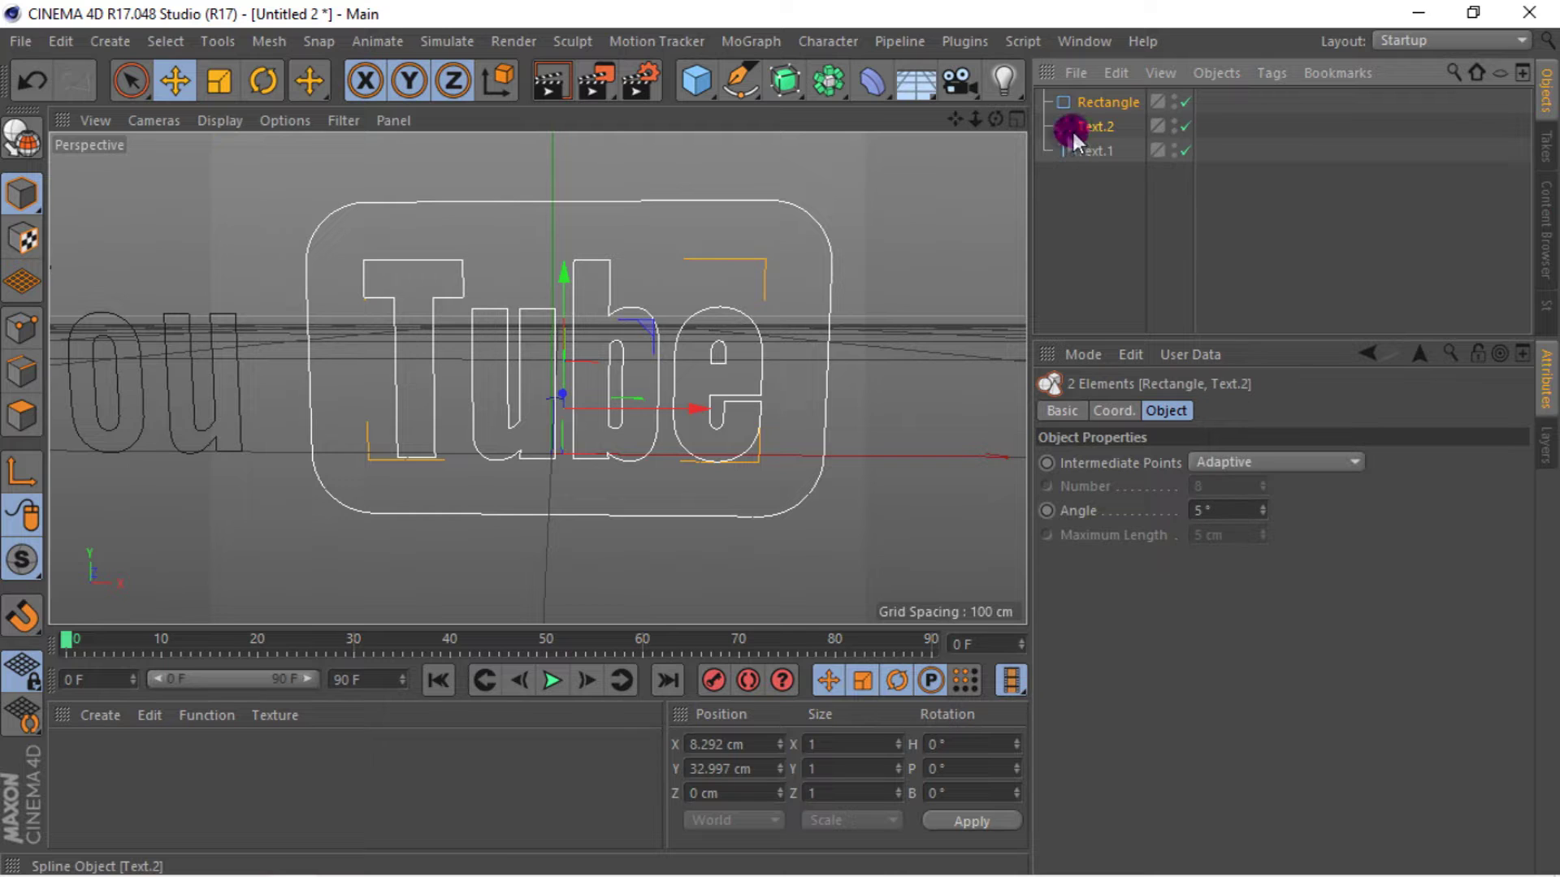
left_click(30, 138)
right_click(1094, 122)
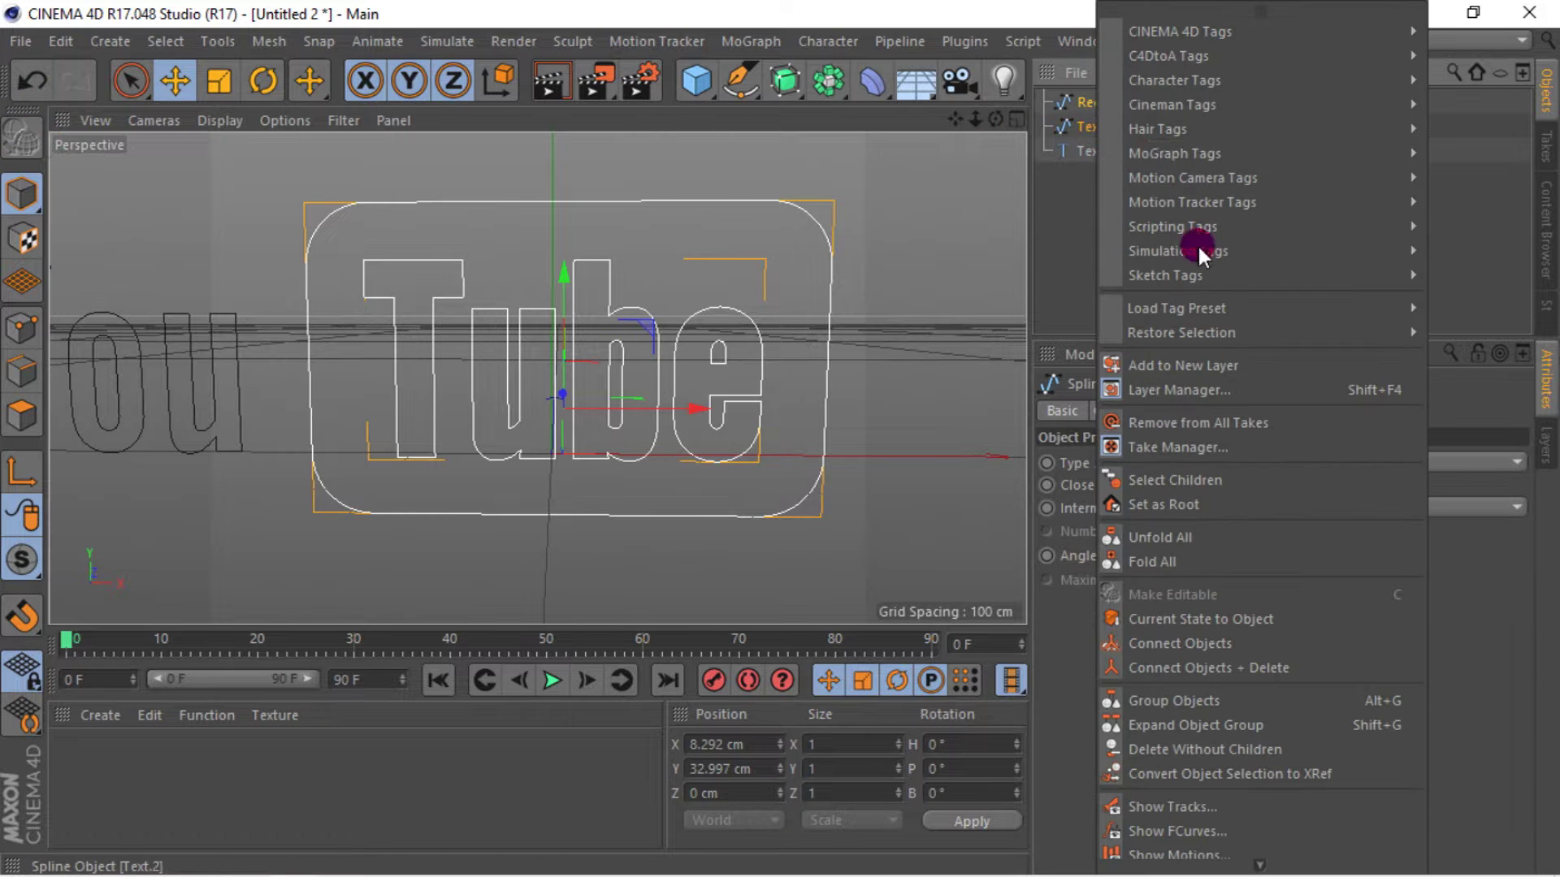
left_click(1202, 475)
right_click(1108, 95)
left_click(1305, 668)
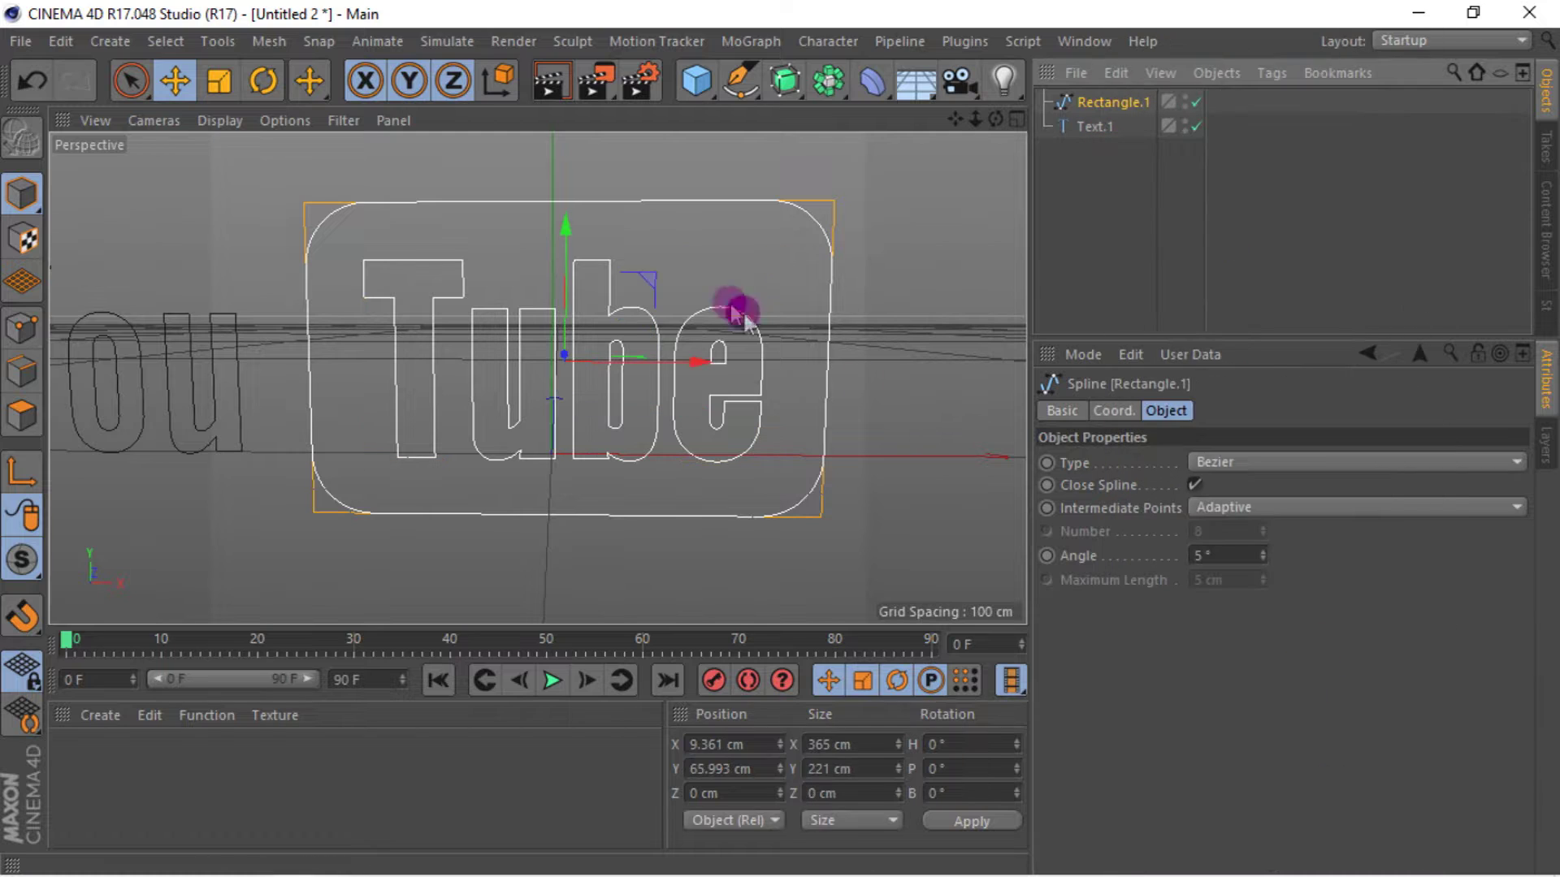
left_click_drag(1001, 114, 1001, 114)
left_click(1088, 104)
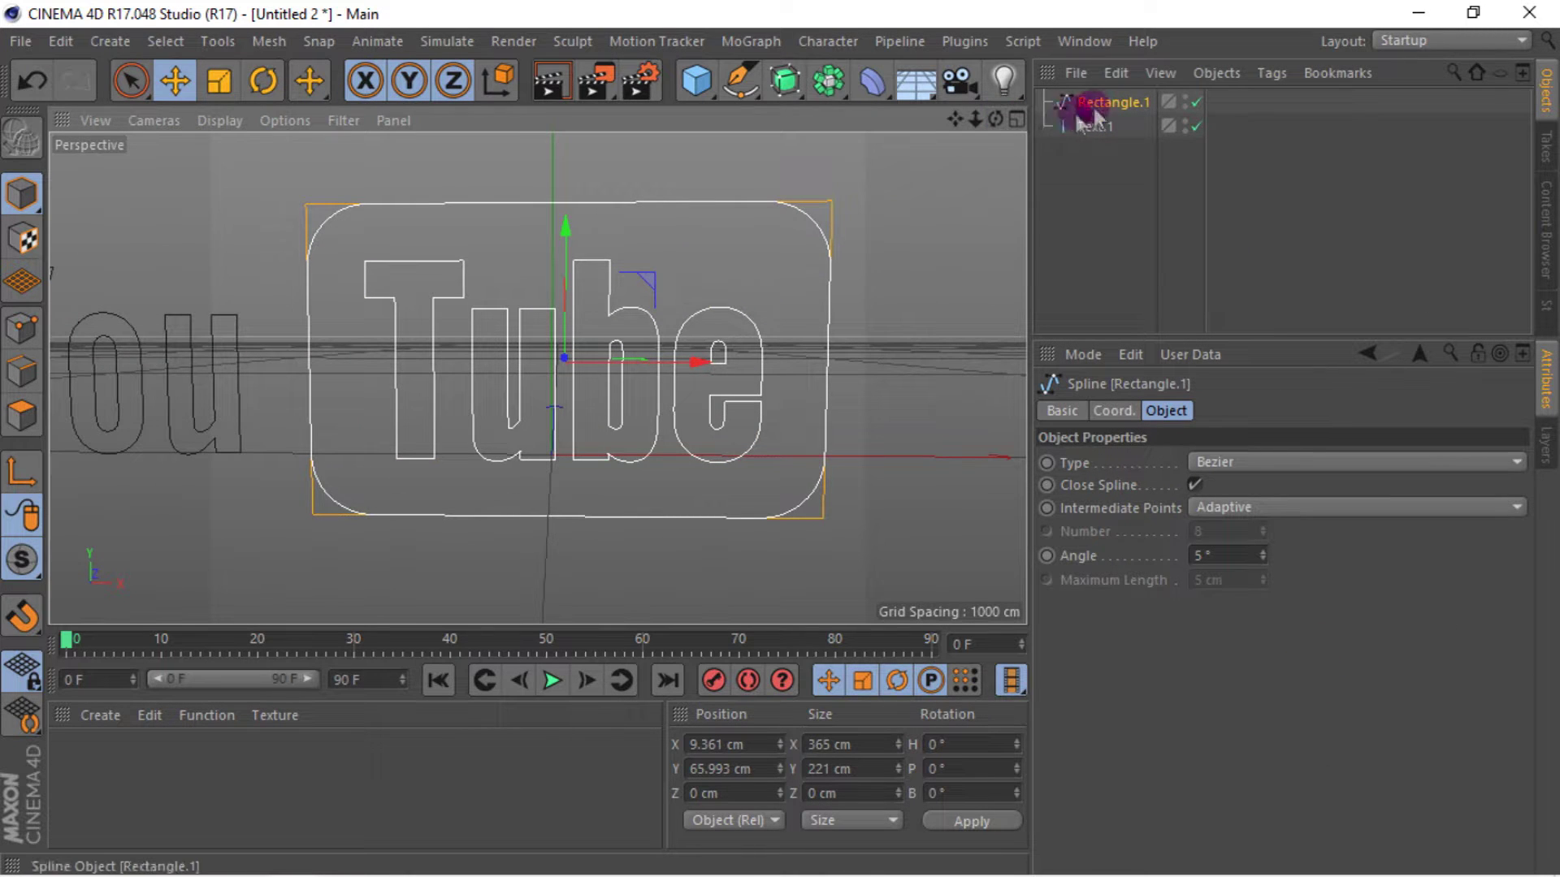
- Rename Rectangle.1 to 'tube' and Text.1 to 'you'
double_click(1106, 103)
type("tube")
left_click(1131, 228)
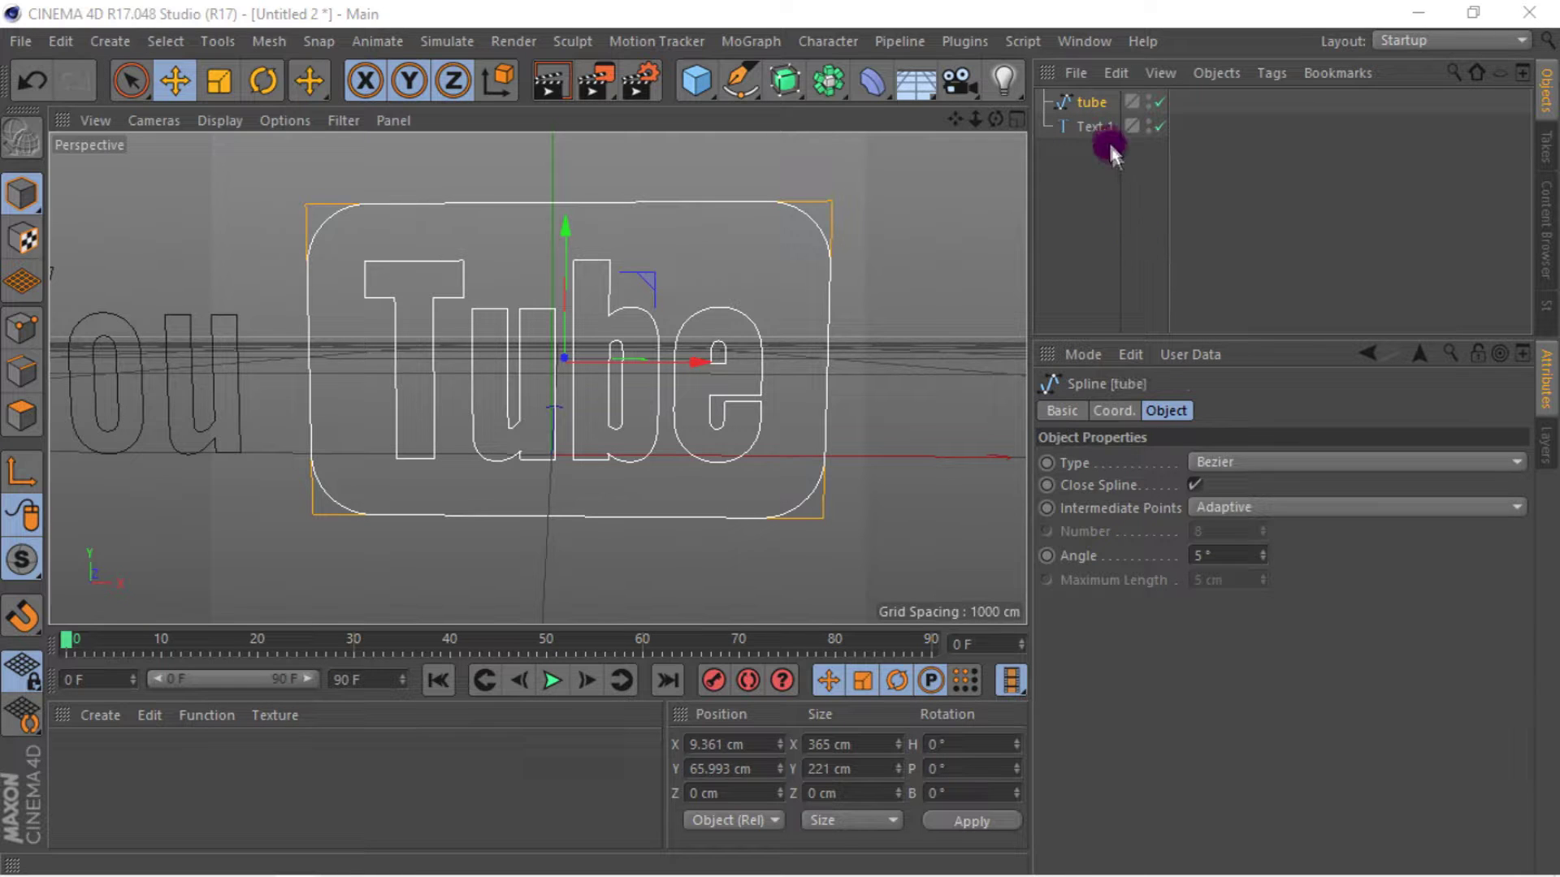
double_click(1098, 128)
type("you")
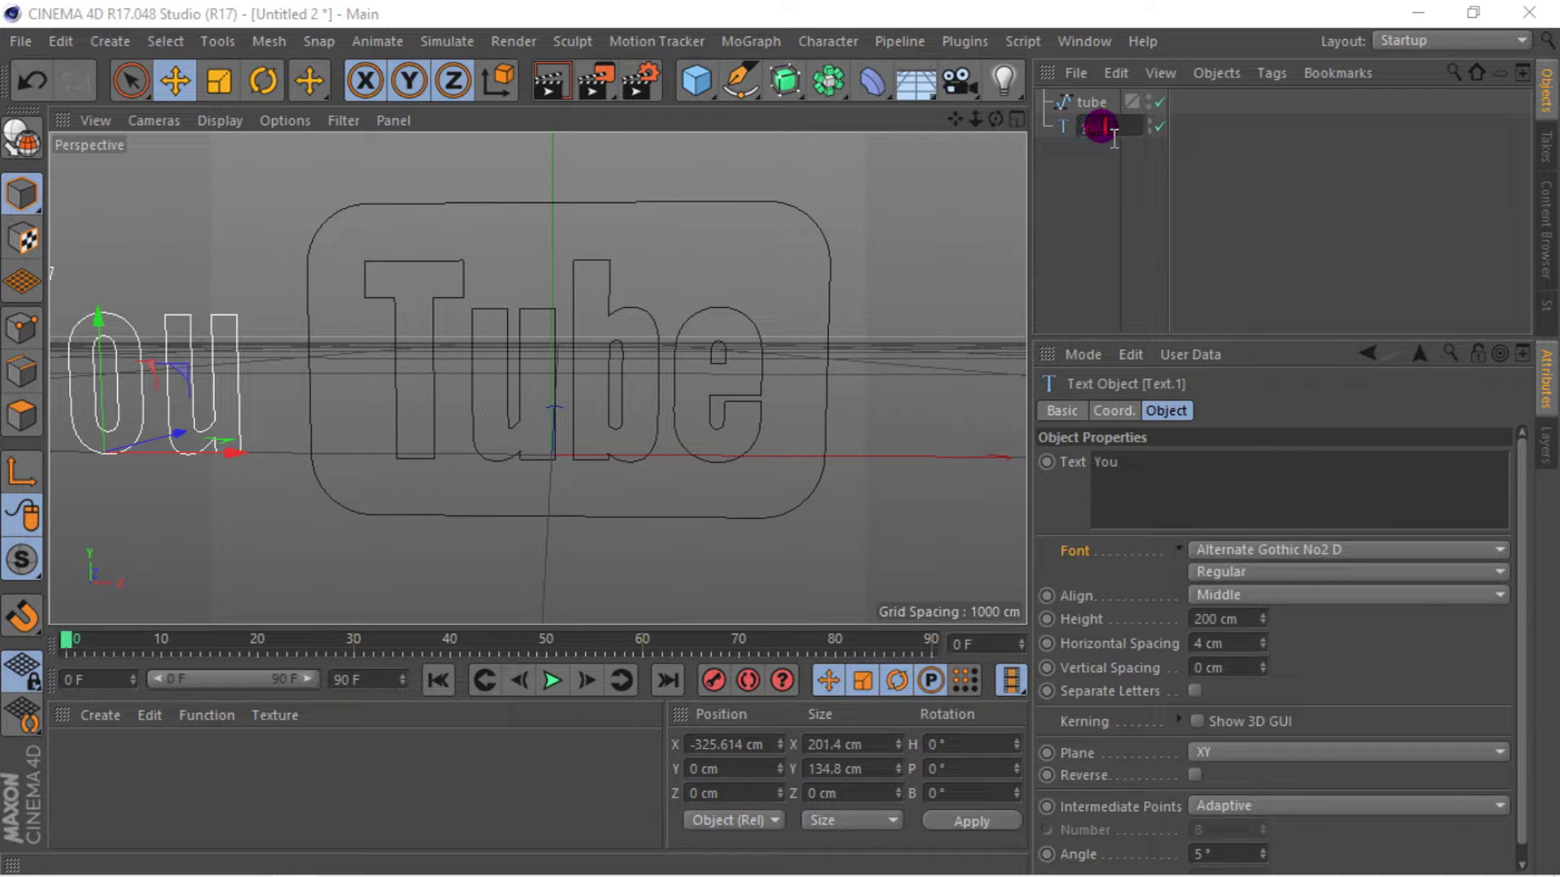
key("Return")
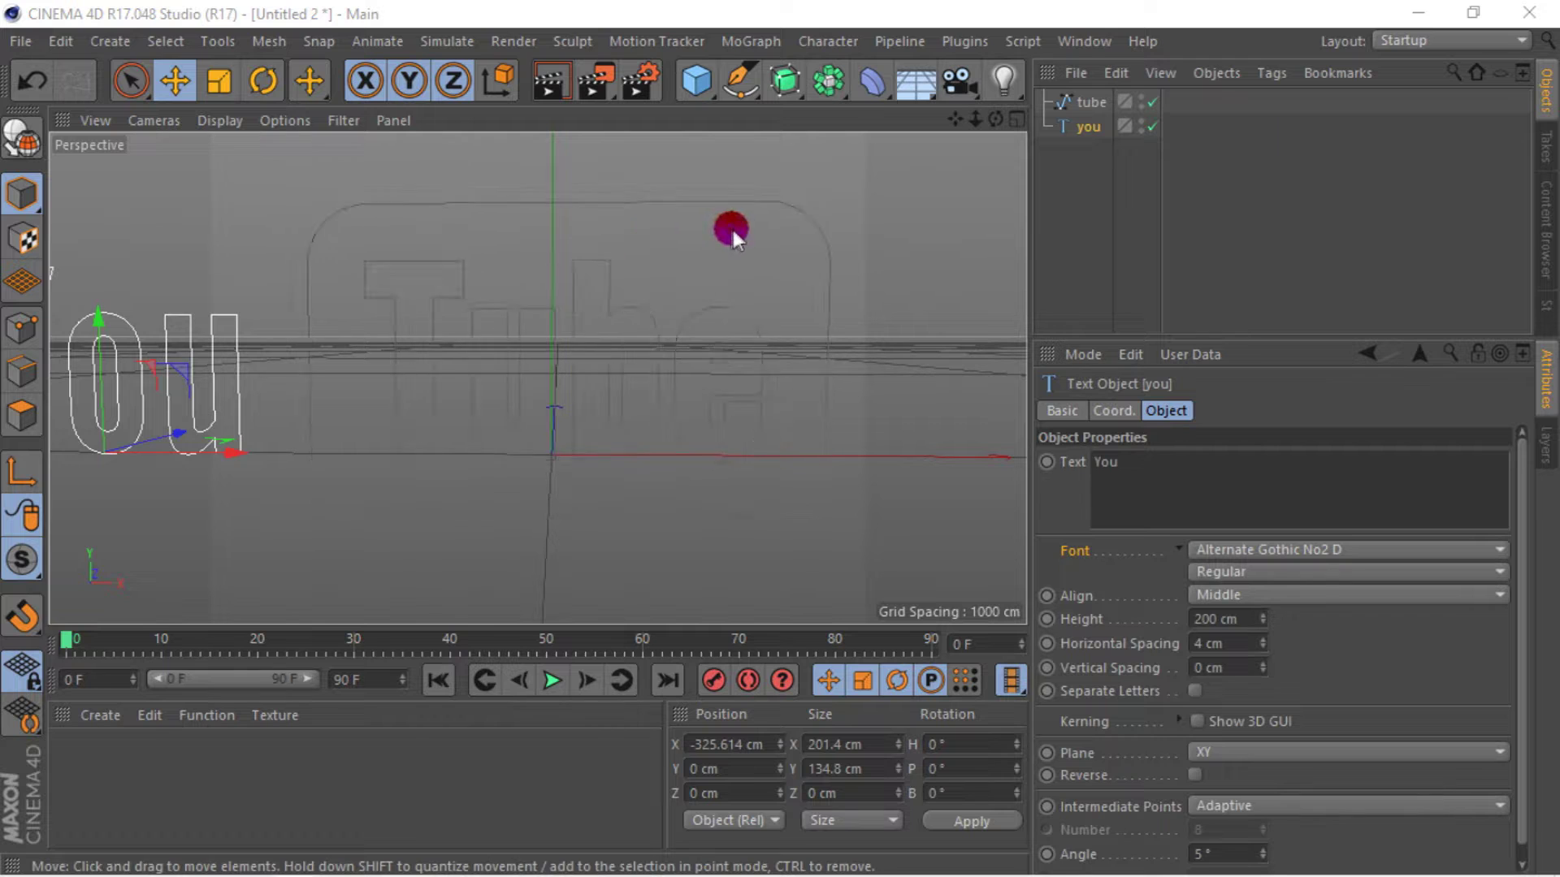
left_click_drag(785, 81, 1042, 123)
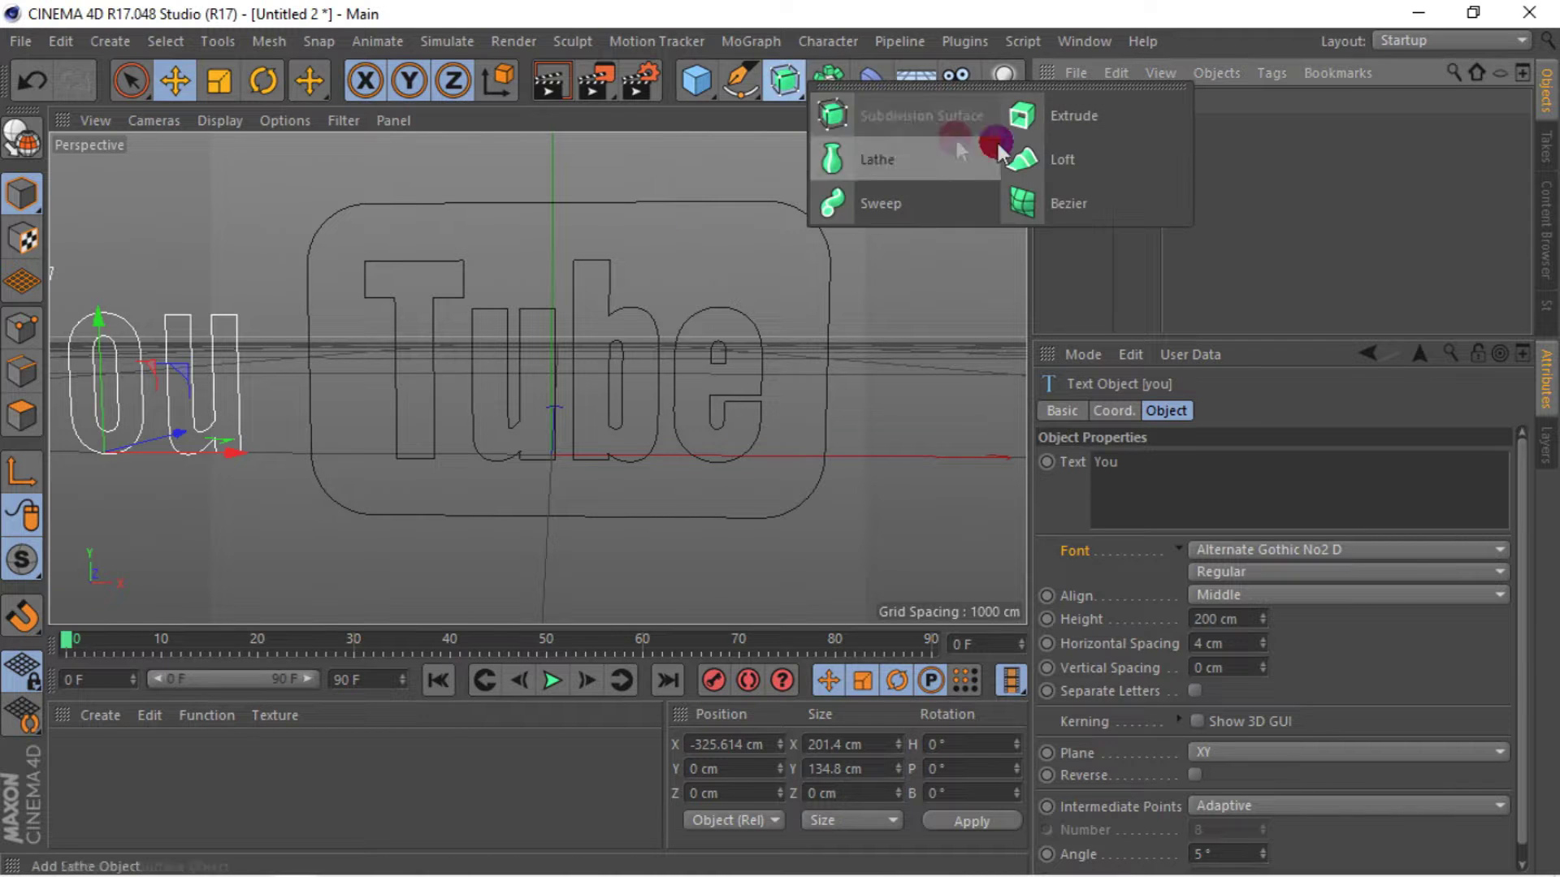
- Place the tube spline inside a new Extrude generator
left_click(1042, 124)
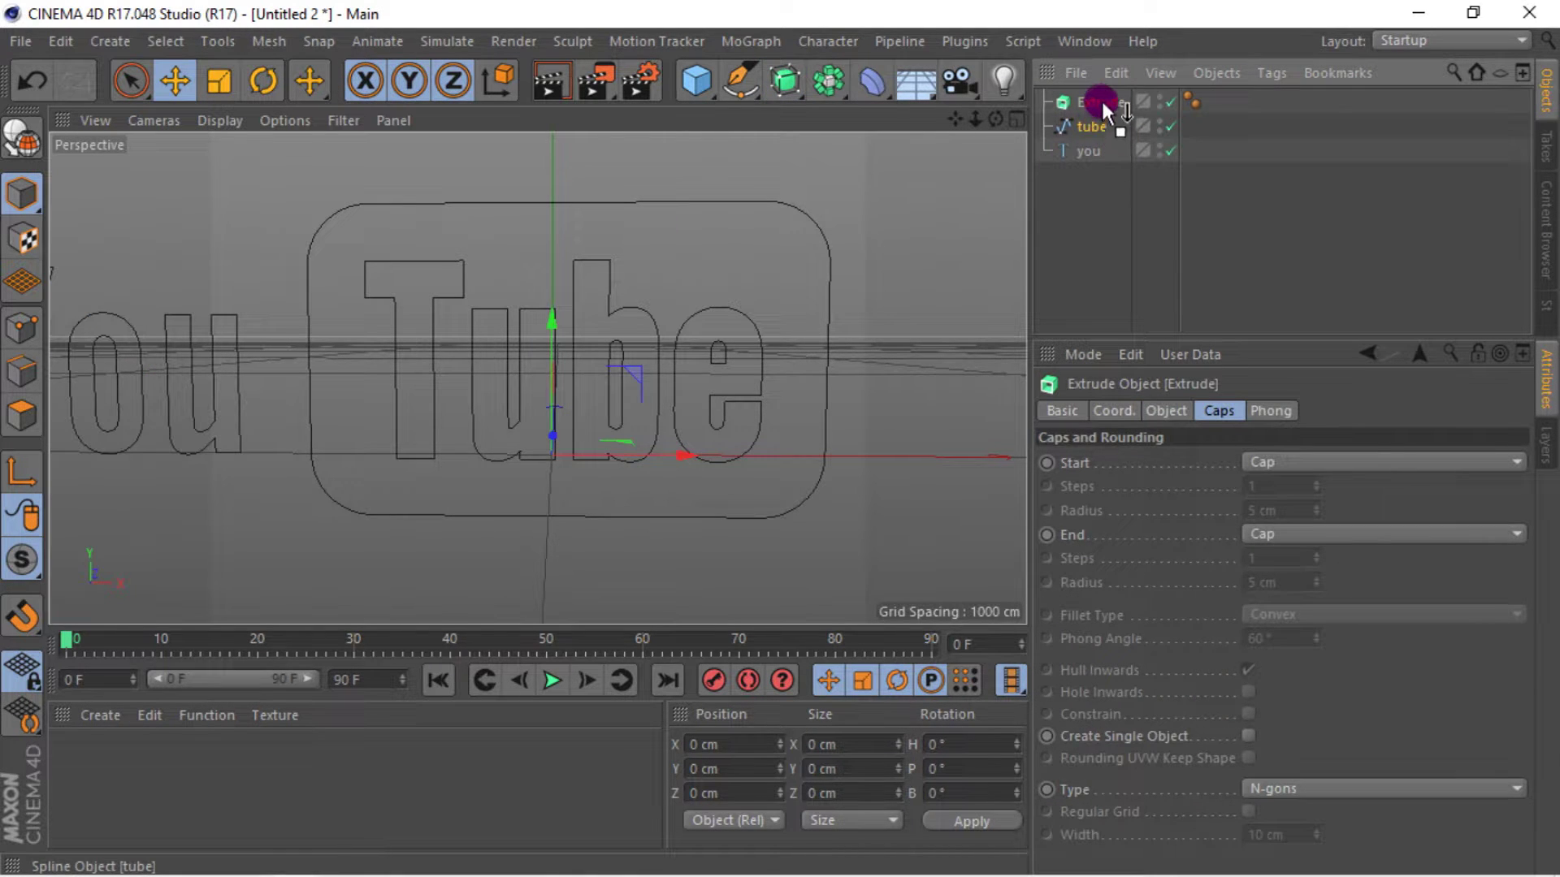
left_click_drag(1102, 105, 1100, 100)
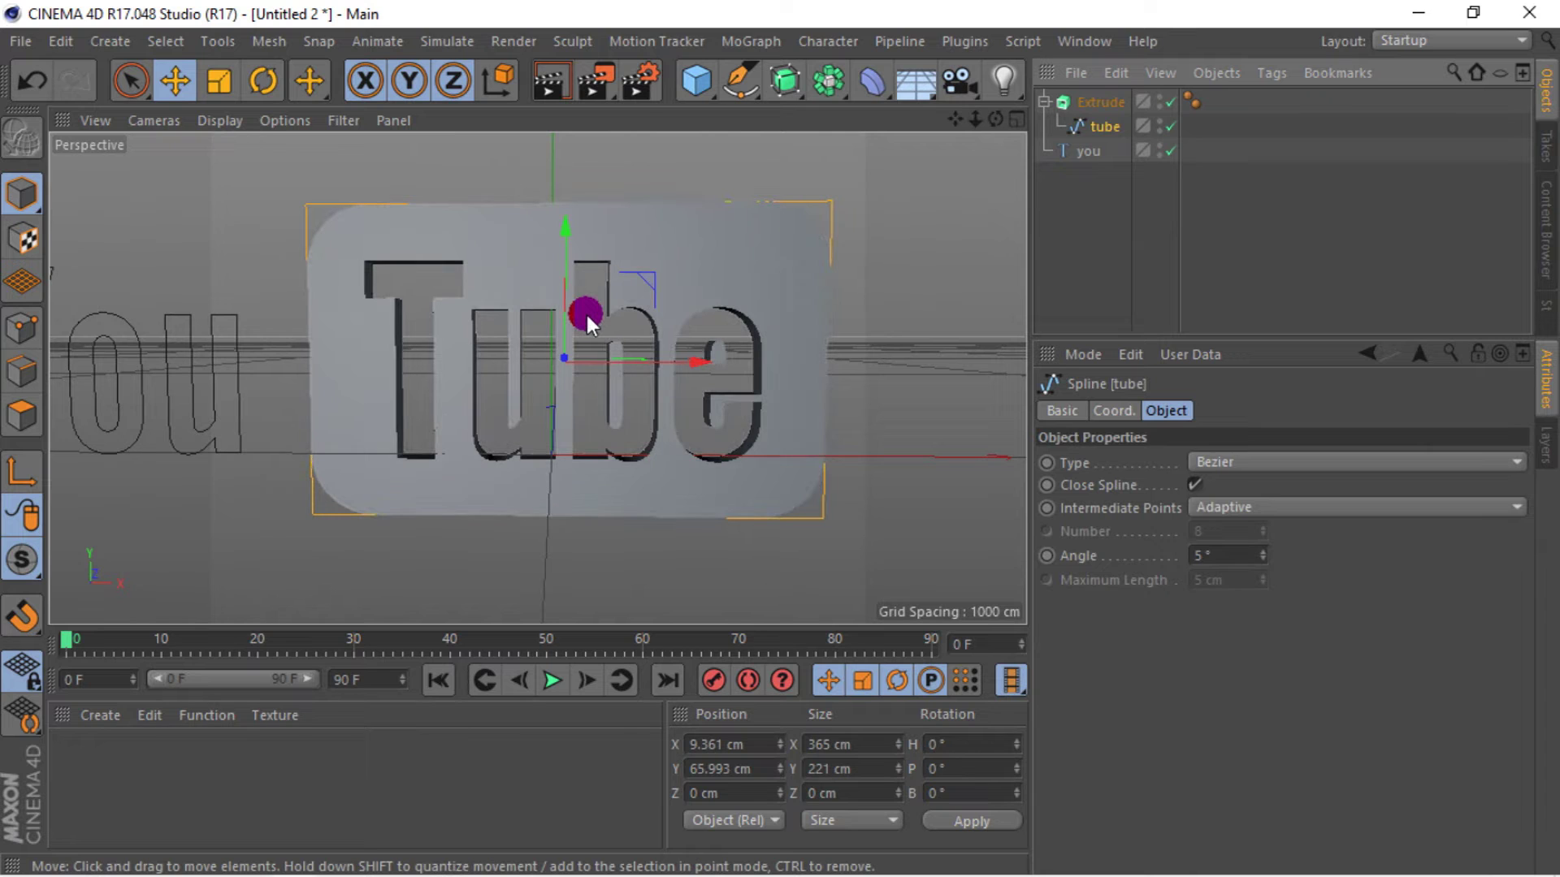
left_click_drag(995, 120, 1003, 122)
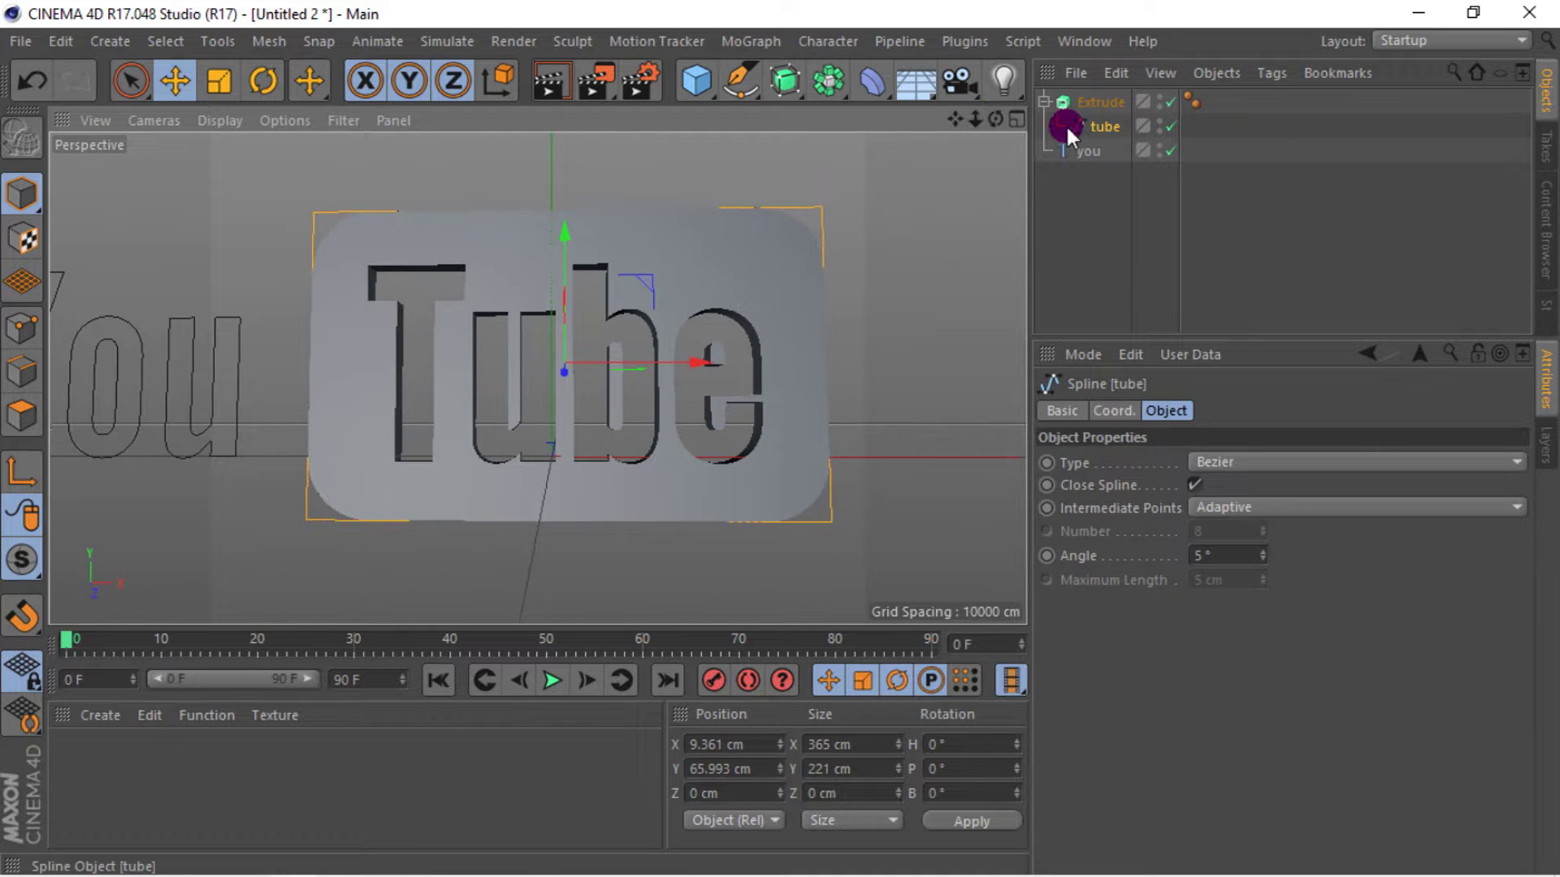
- Set the Extrude's start cap to Fillet Cap with 2 steps and 2 cm radius
left_click(1072, 103)
left_click(1278, 461)
left_click(1298, 577)
left_click(1300, 467)
left_click(1300, 541)
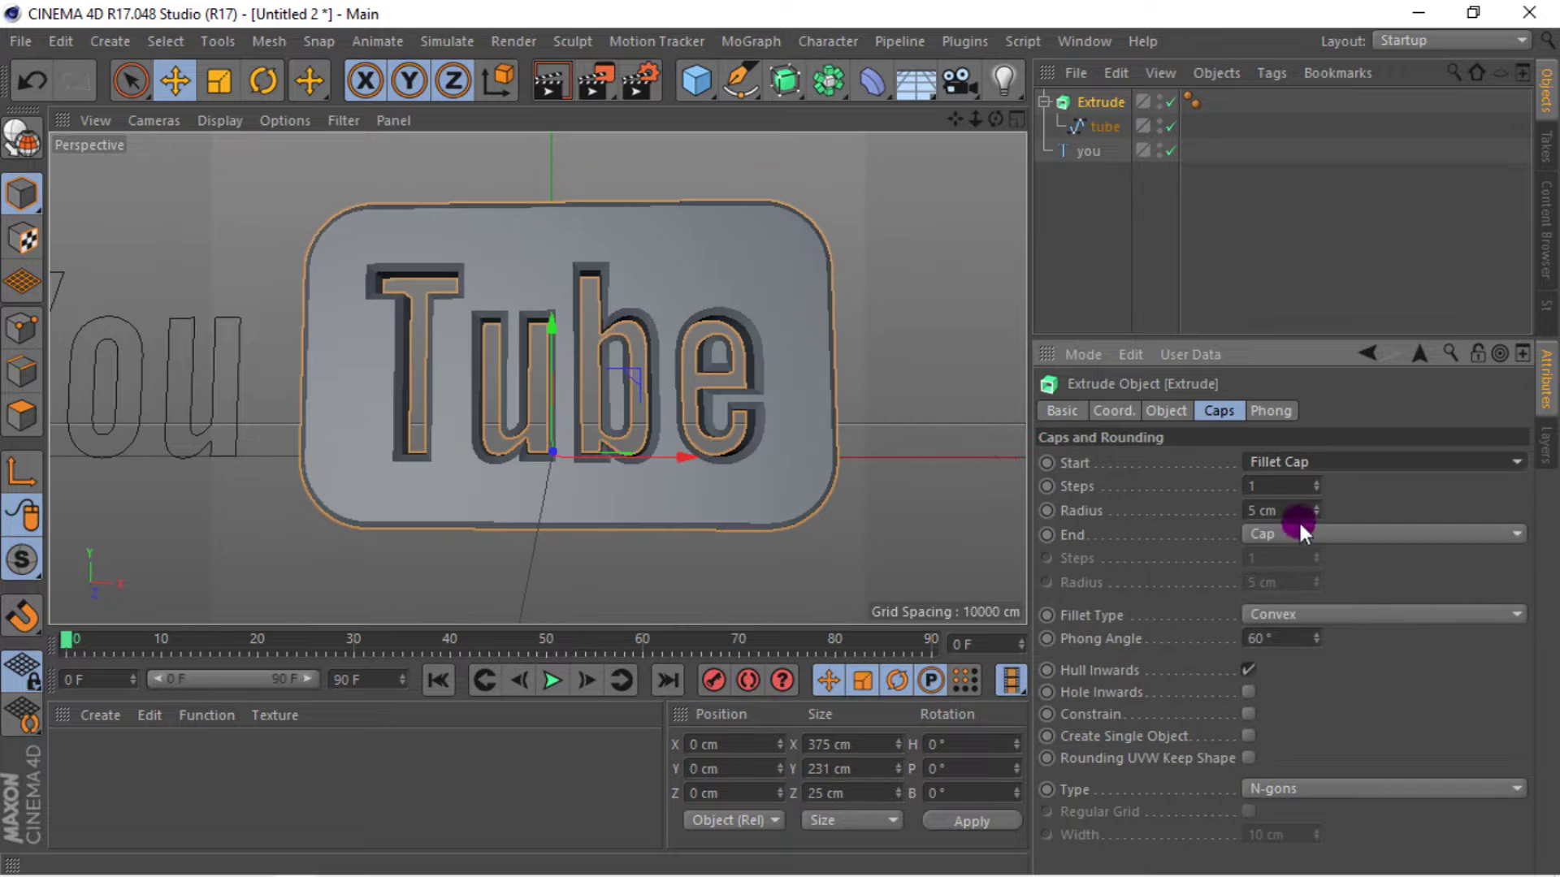
left_click(1282, 511)
type("2")
key("Tab")
type("2")
key("Return")
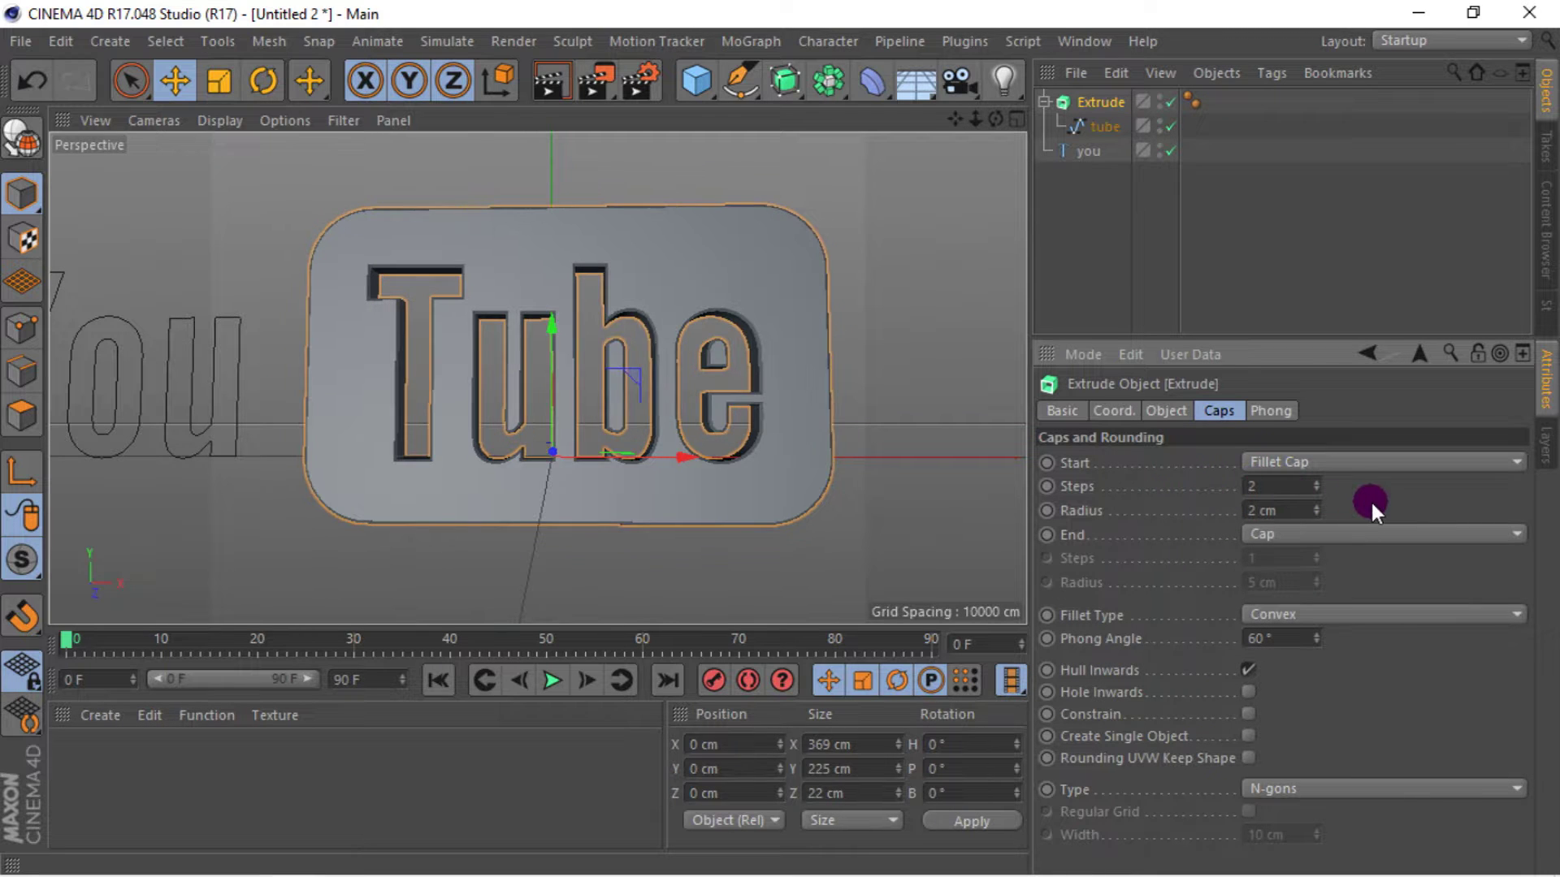
left_click(786, 80)
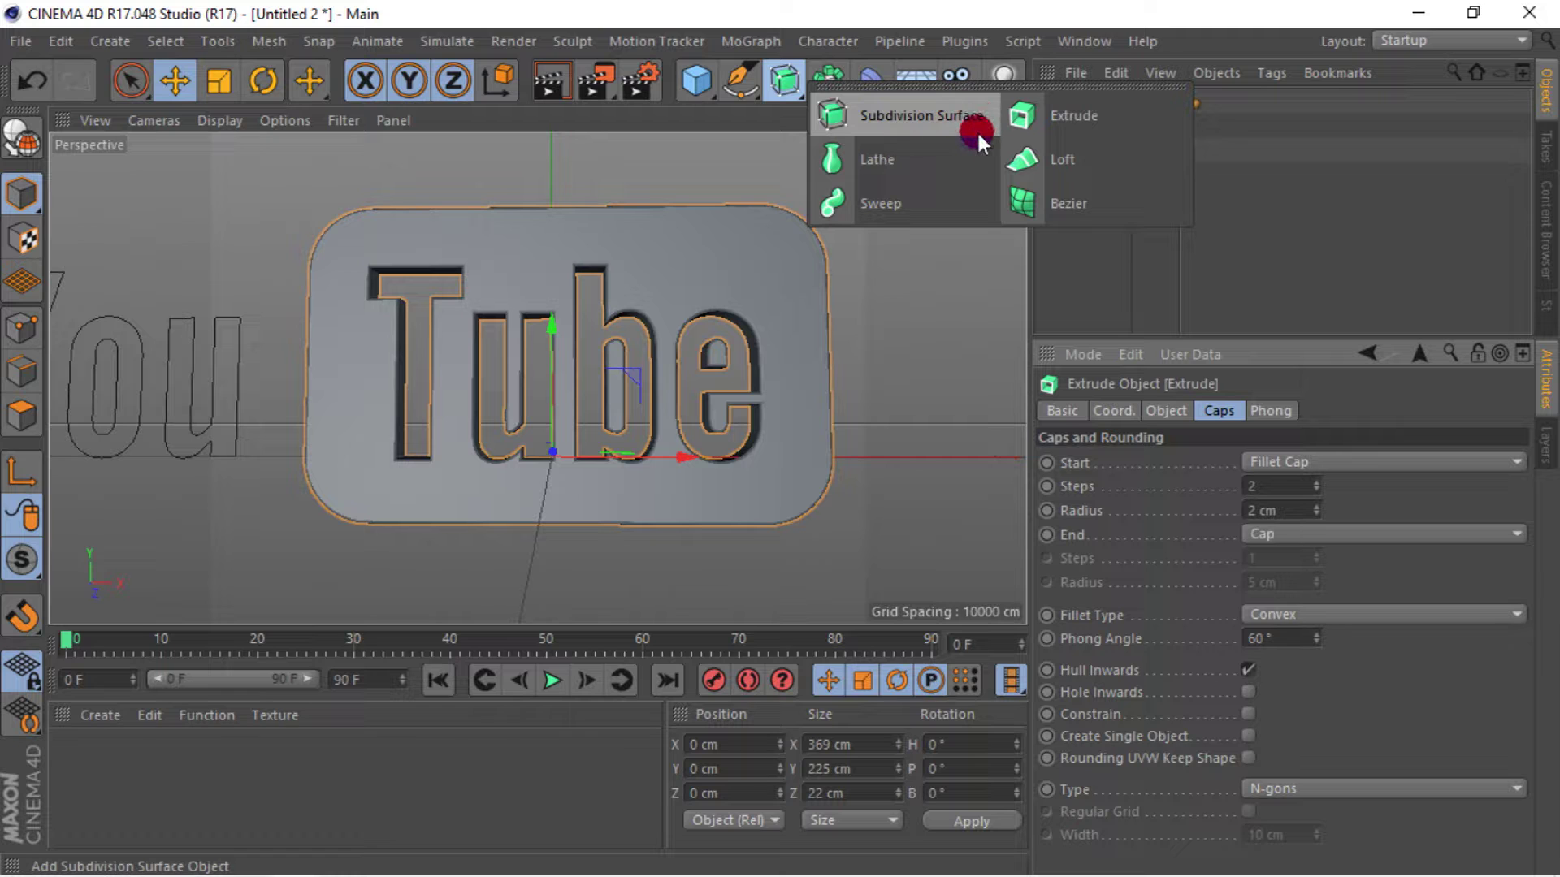
- Nest the Extrude and its tube spline inside a new Connect object
left_click(829, 81)
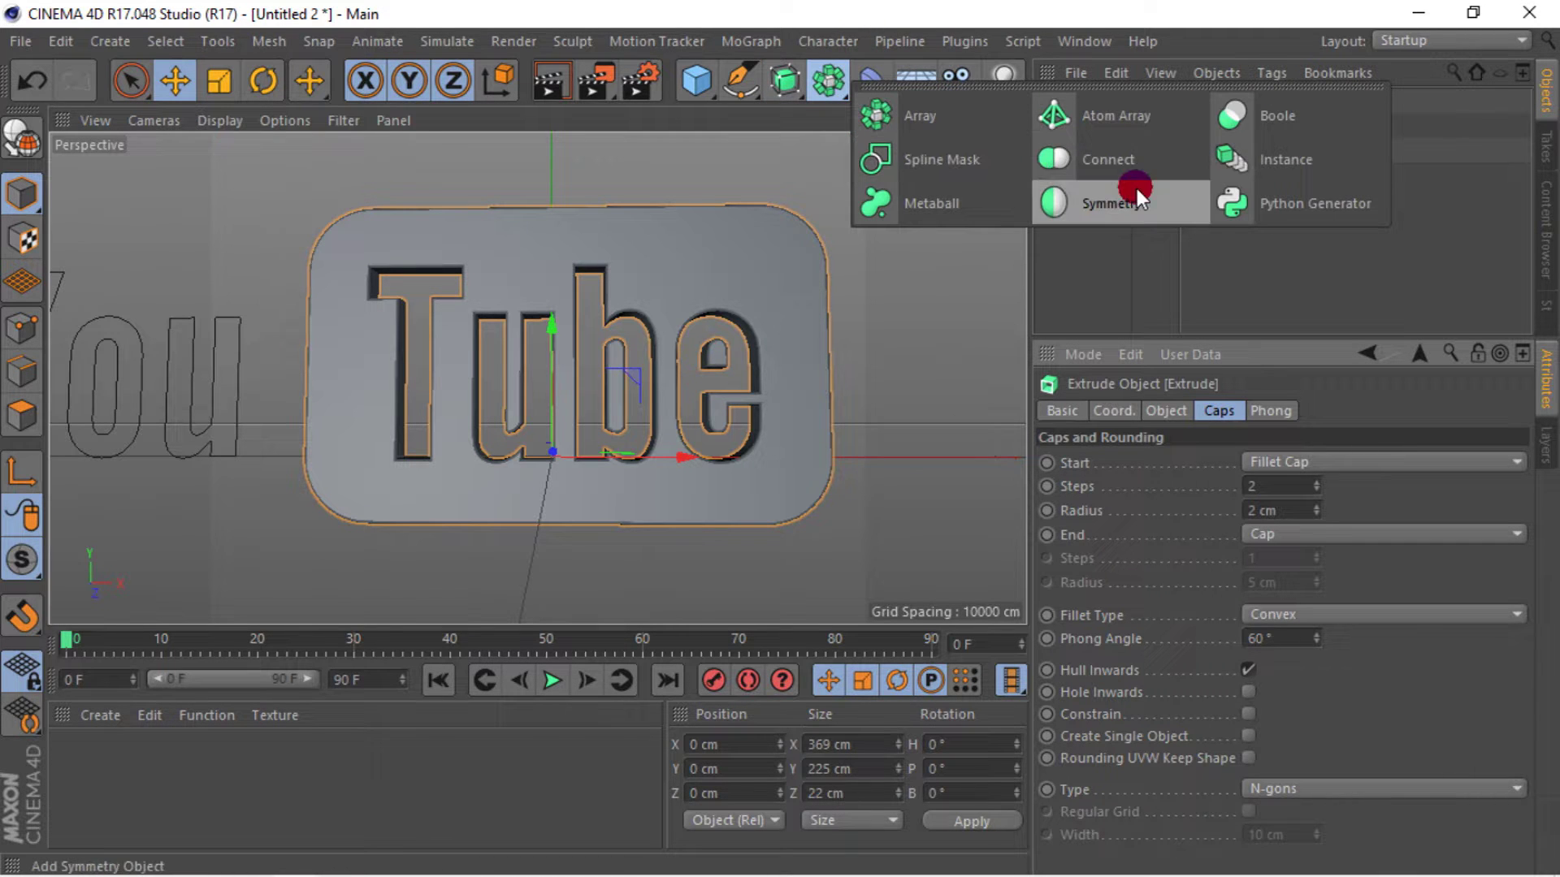
left_click(1152, 162)
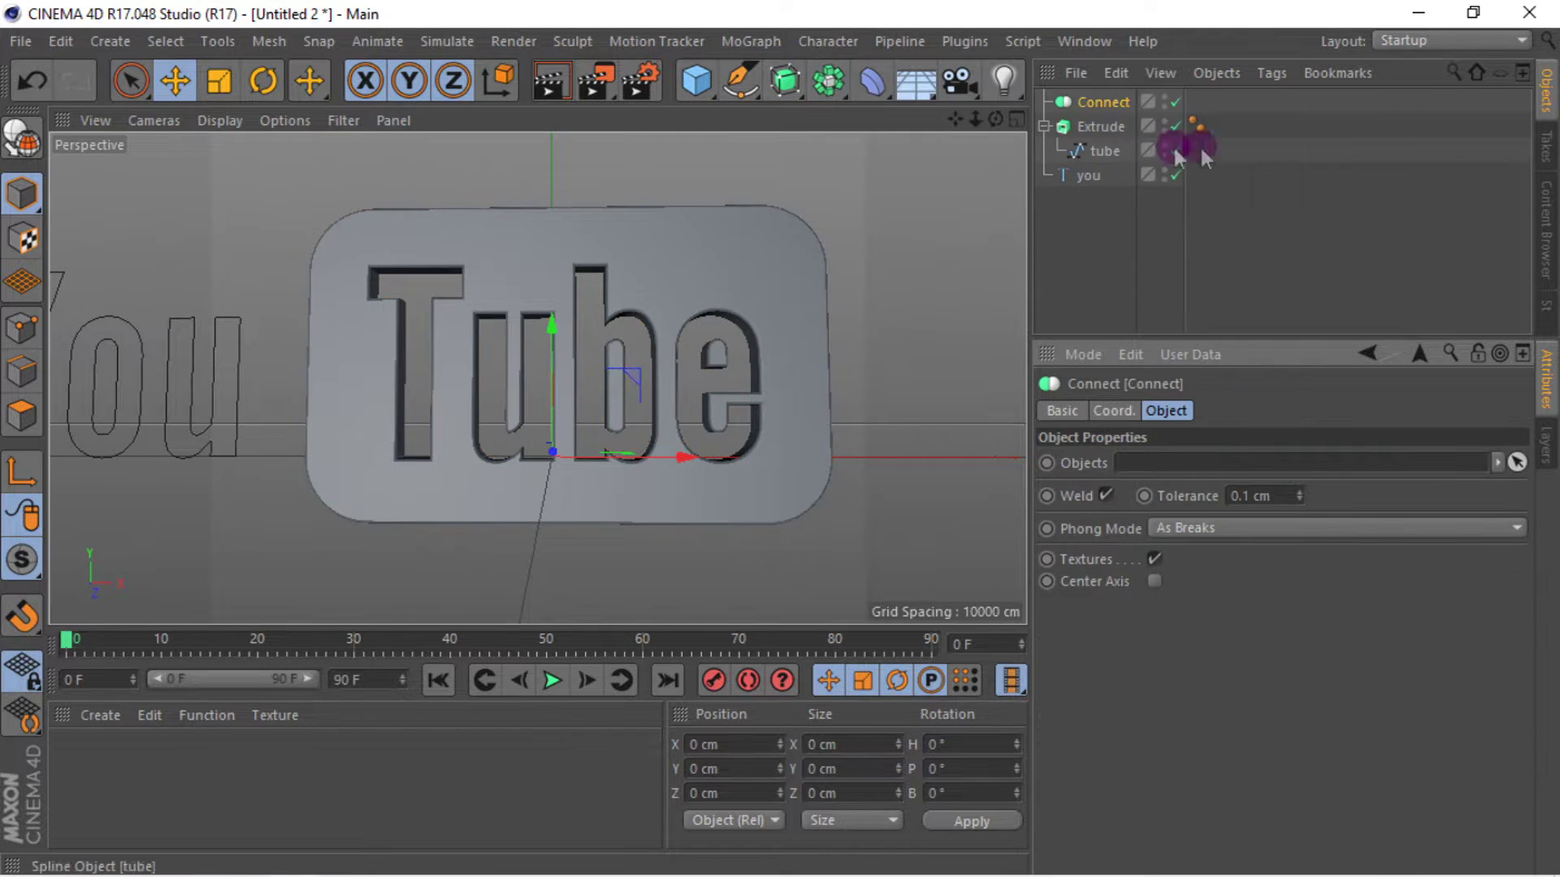
left_click_drag(1096, 130, 1098, 102)
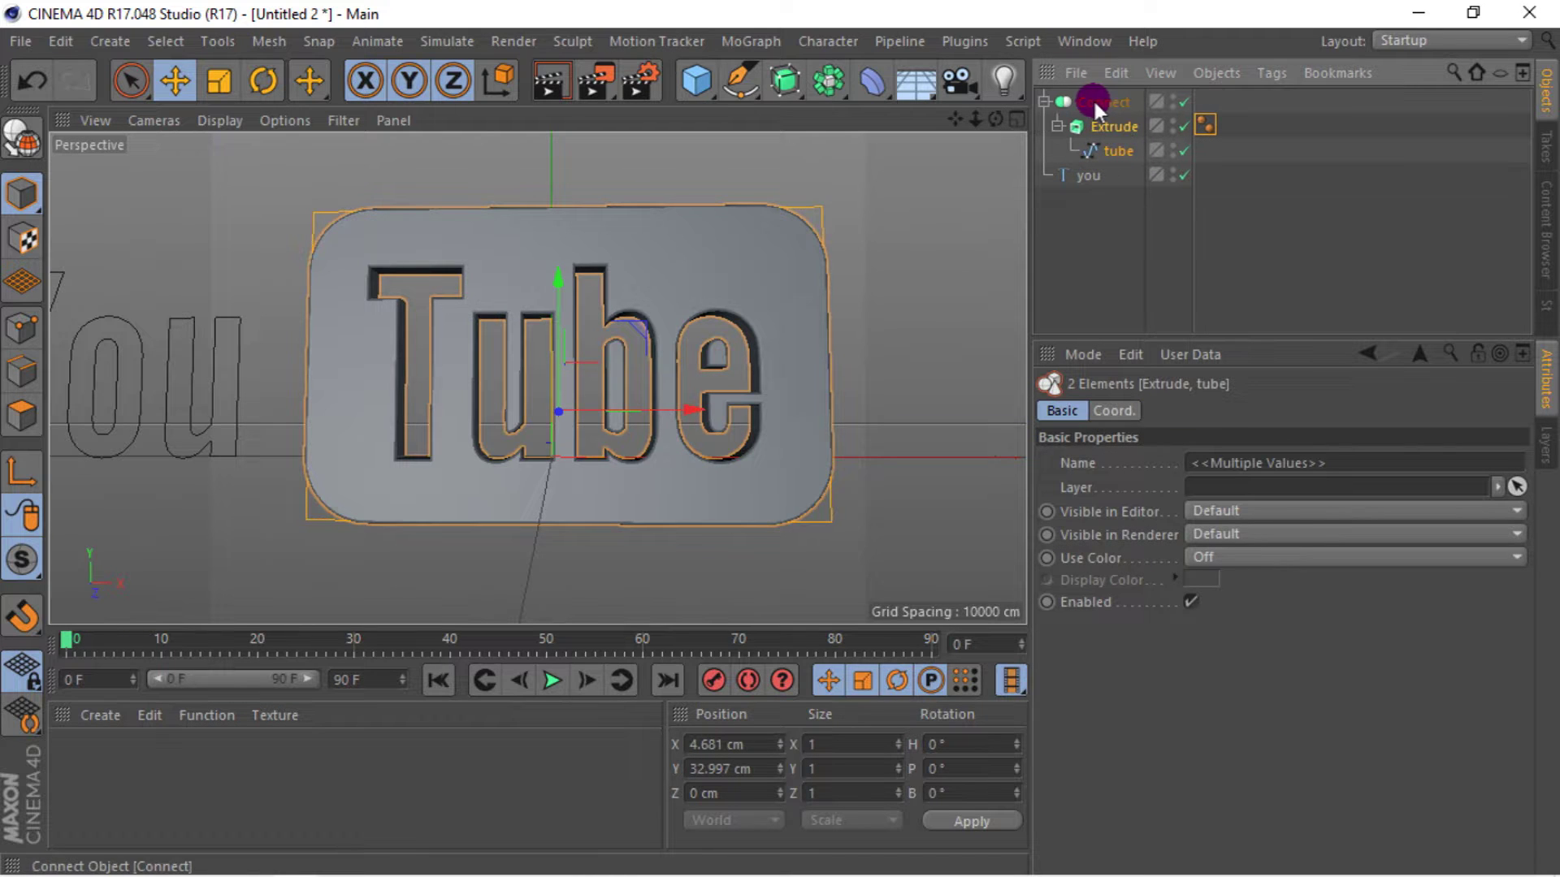
left_click_drag(999, 119, 561, 376)
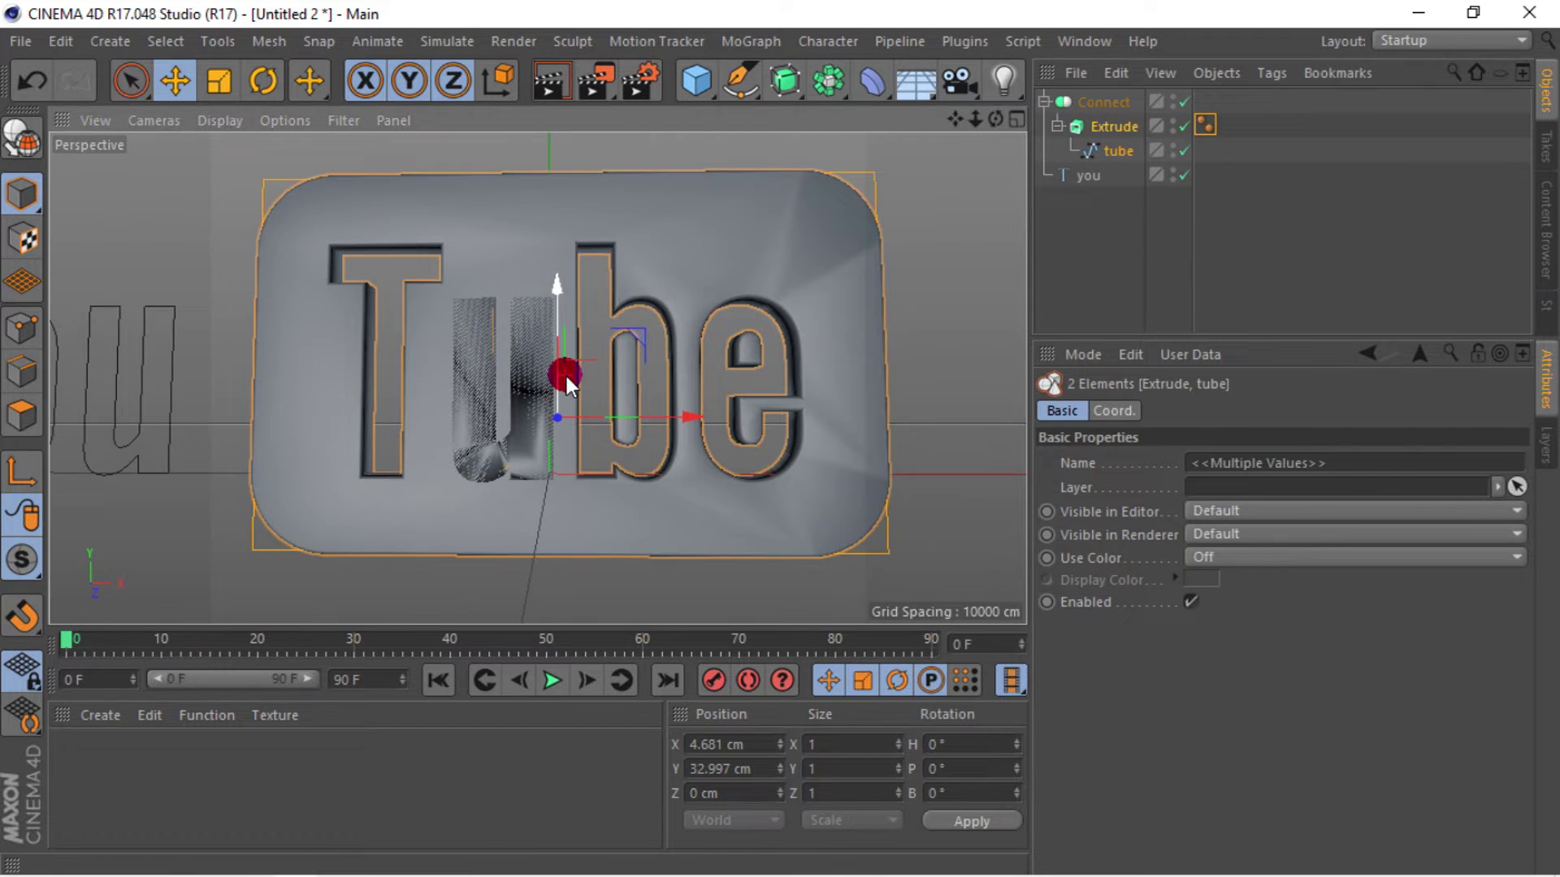
- Set the Extrude's end cap to Fillet Cap with 2 steps and 2 cm radius
left_click(1113, 122)
left_click(1292, 532)
left_click(1299, 625)
left_click_drag(1271, 582, 1202, 593)
type("2")
key("Return")
left_click(1316, 555)
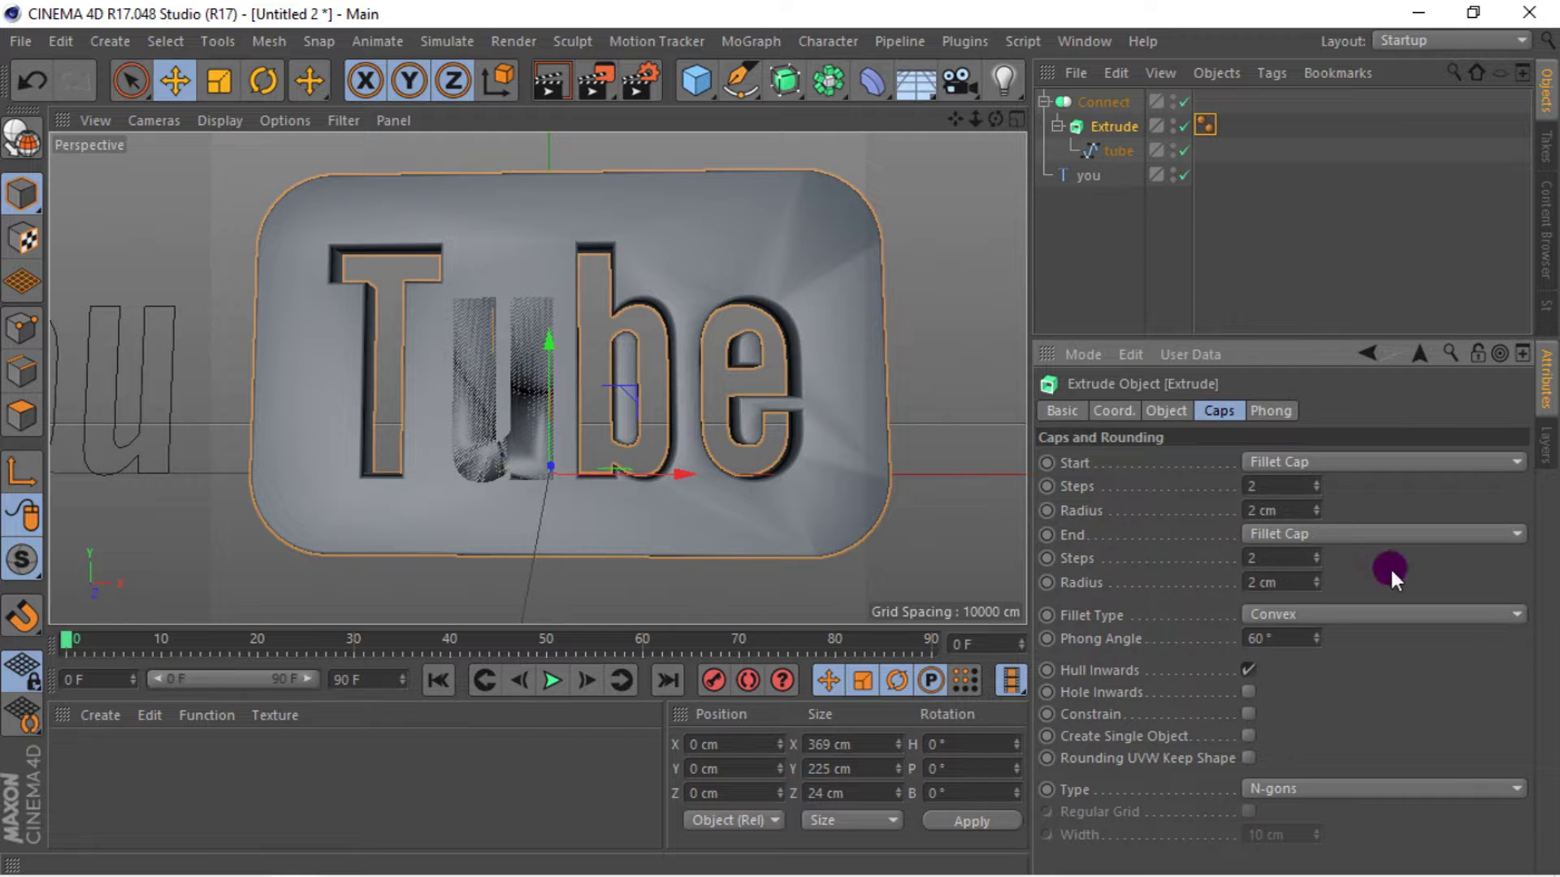
- Orbit and zoom the view to inspect the rounded Tube logo
mouse_move(490, 333)
left_mouse_down("alt")
mouse_move(508, 290)
mouse_move(654, 284)
left_mouse_up("alt")
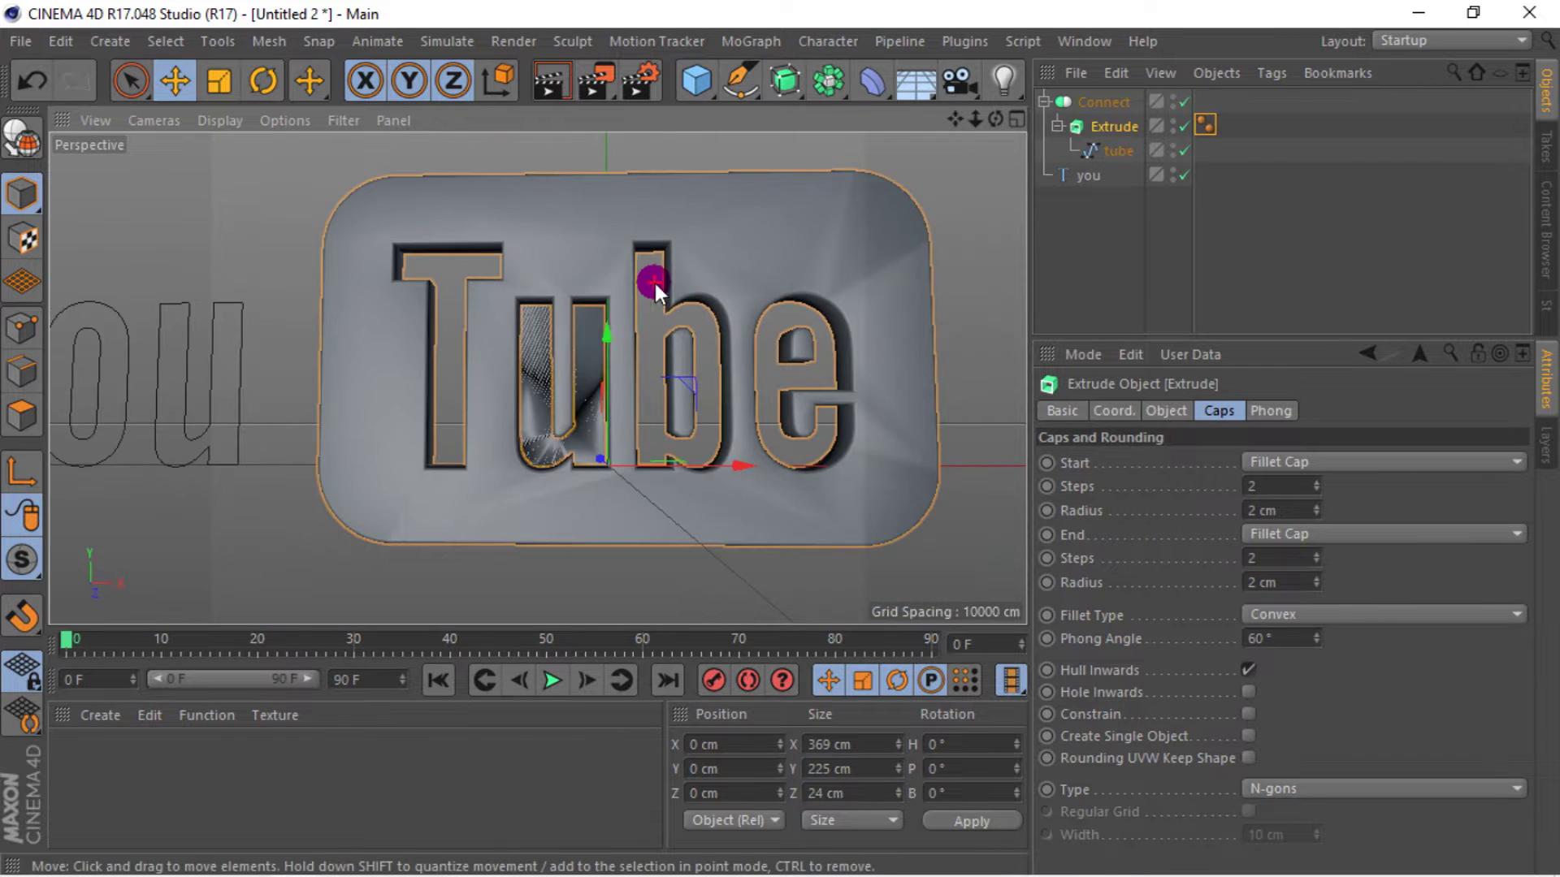
mouse_move(991, 172)
left_mouse_down("alt")
mouse_move(537, 378)
mouse_move(995, 119)
left_mouse_up("alt")
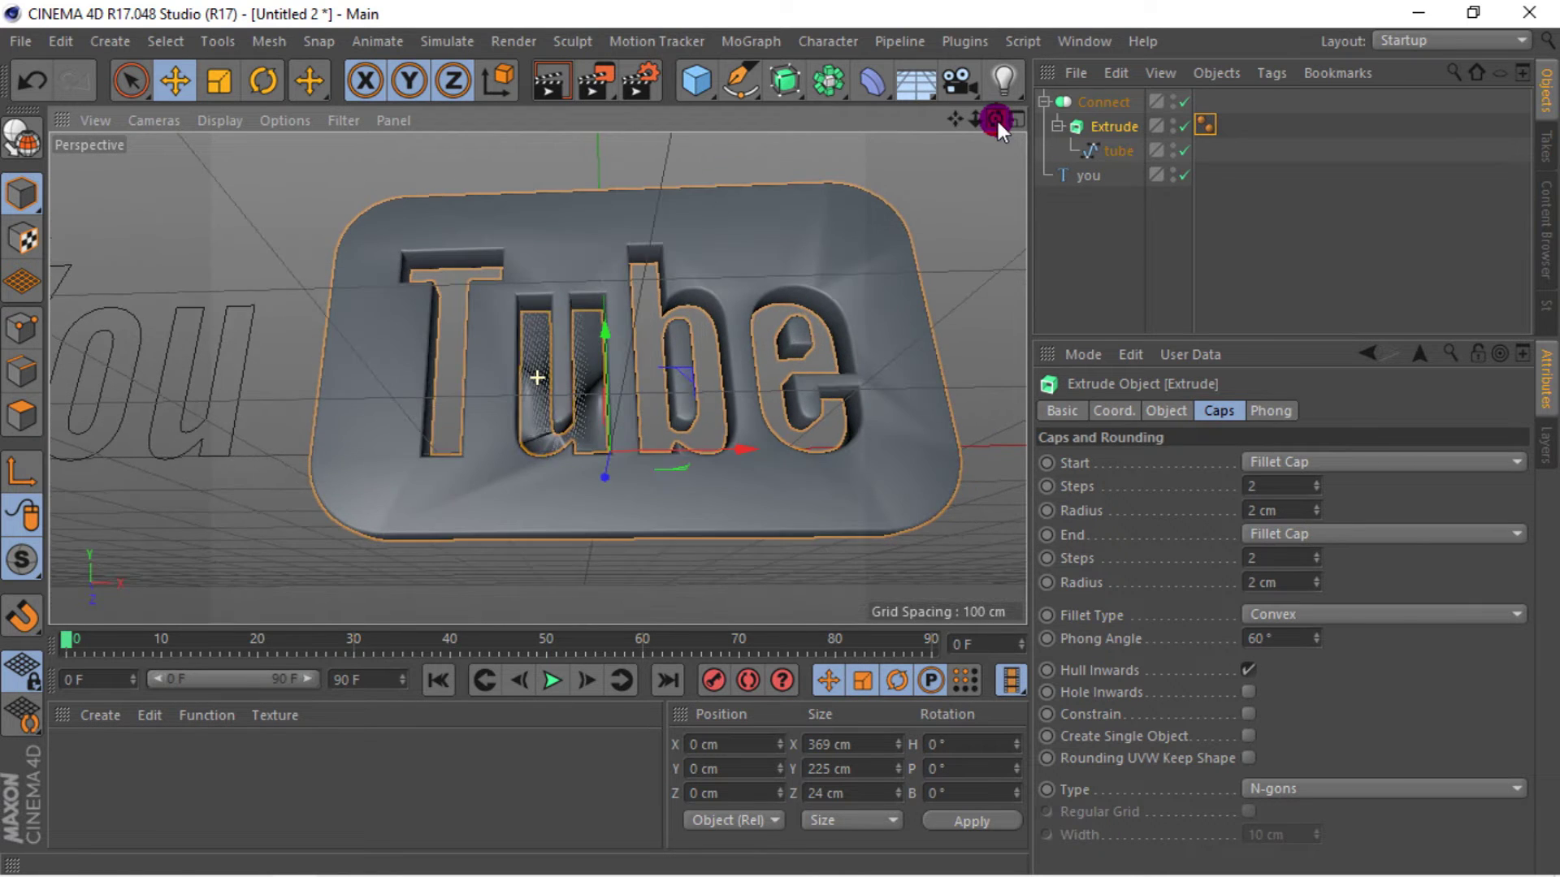
left_click(1103, 103)
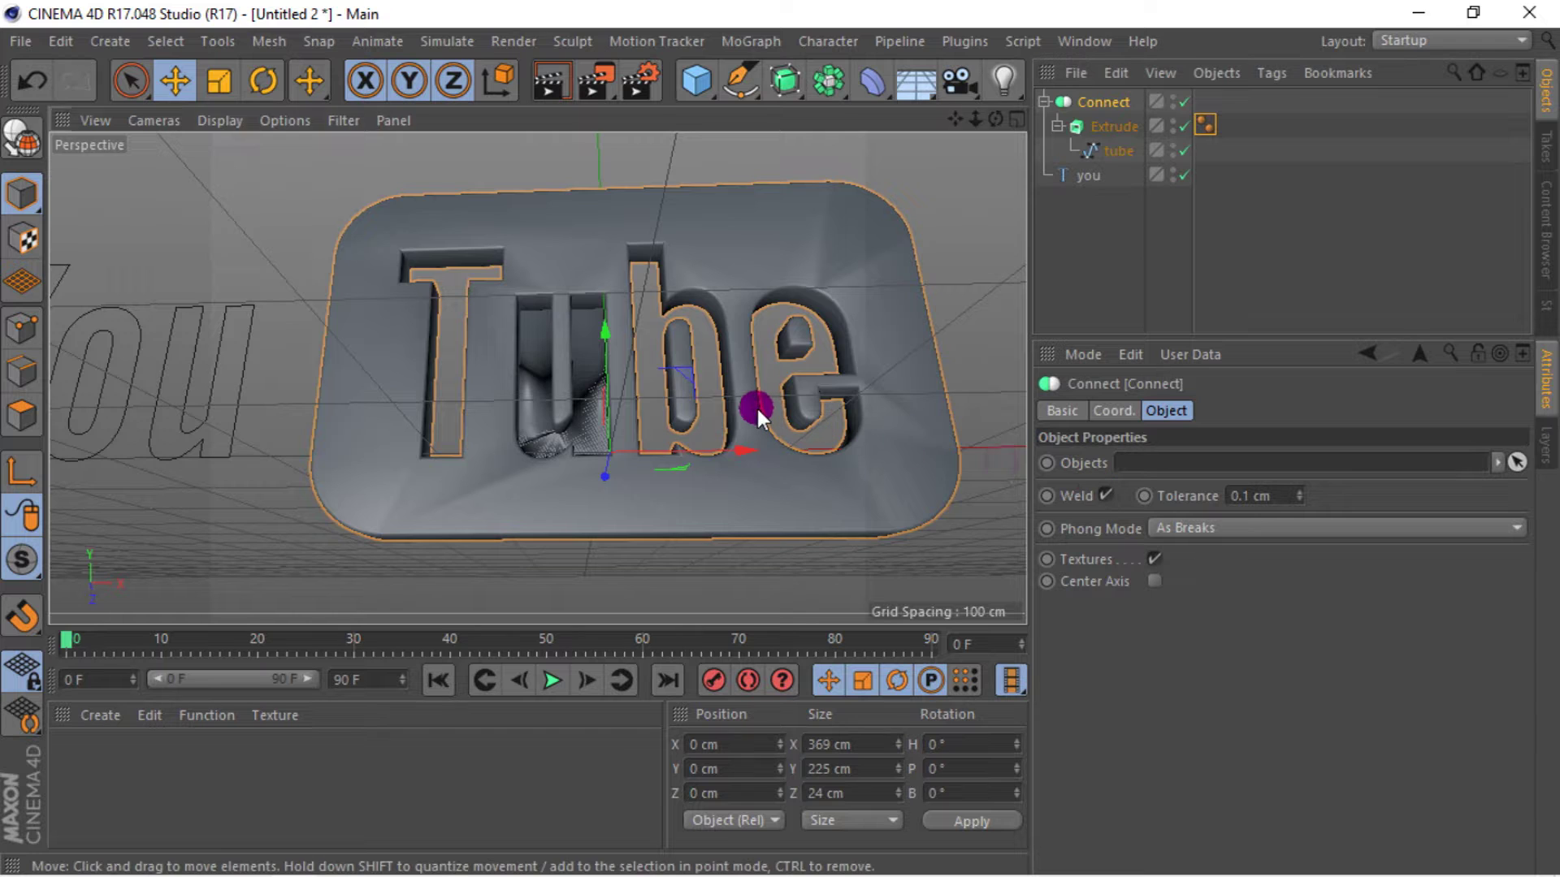
left_click_drag(757, 407, 757, 401, "alt")
left_click_drag(996, 118, 1007, 120)
left_click(1108, 129)
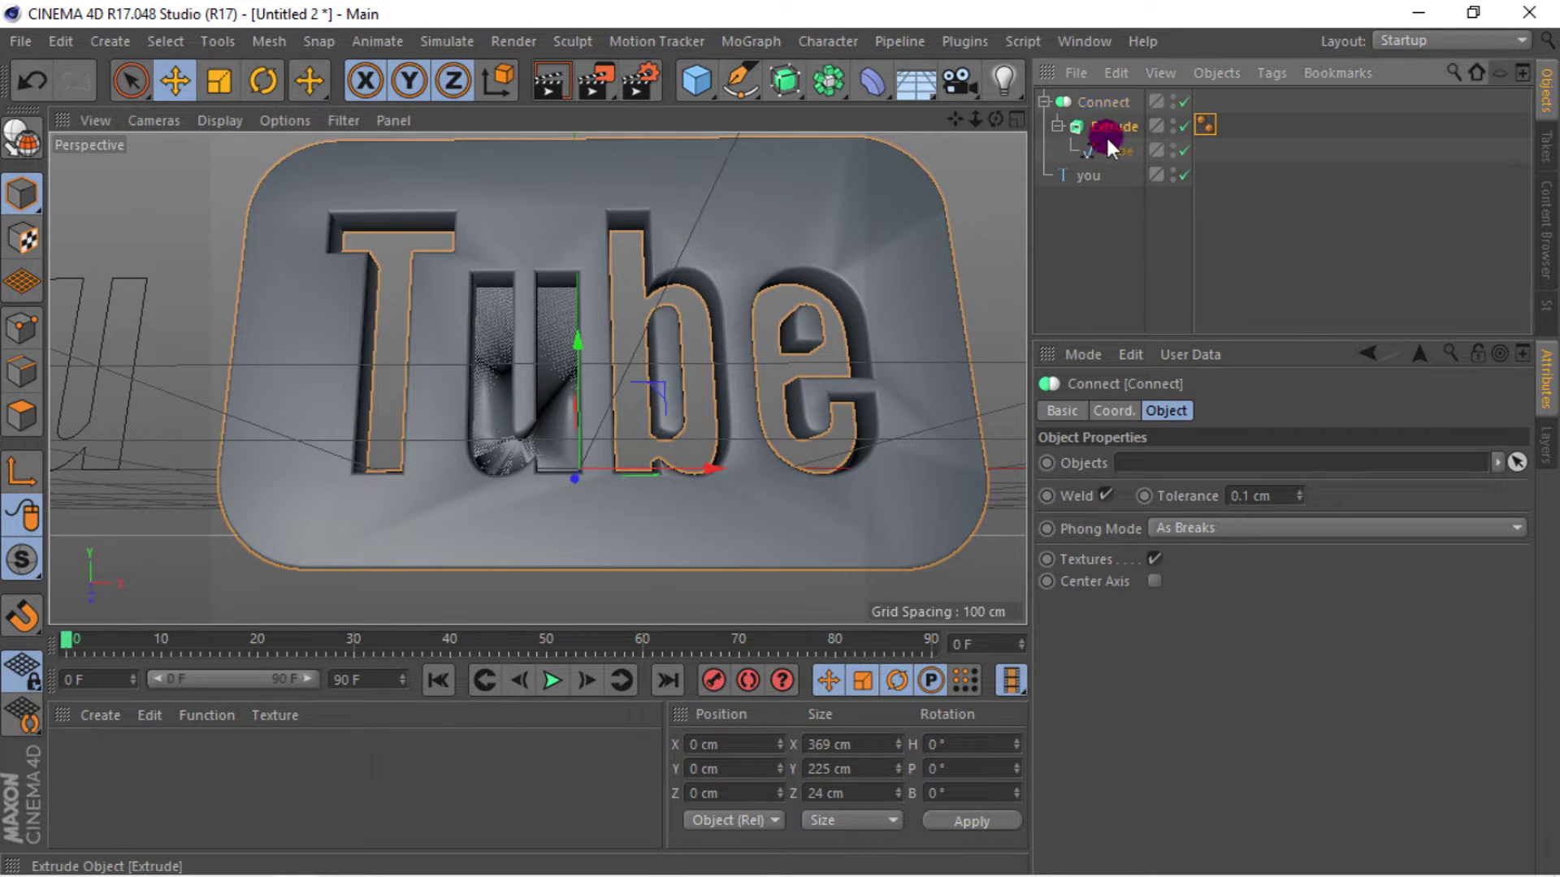
- Test the Extrude cap options (constrain, single object, UVW, hole inwards), leaving them off
left_click(1247, 714)
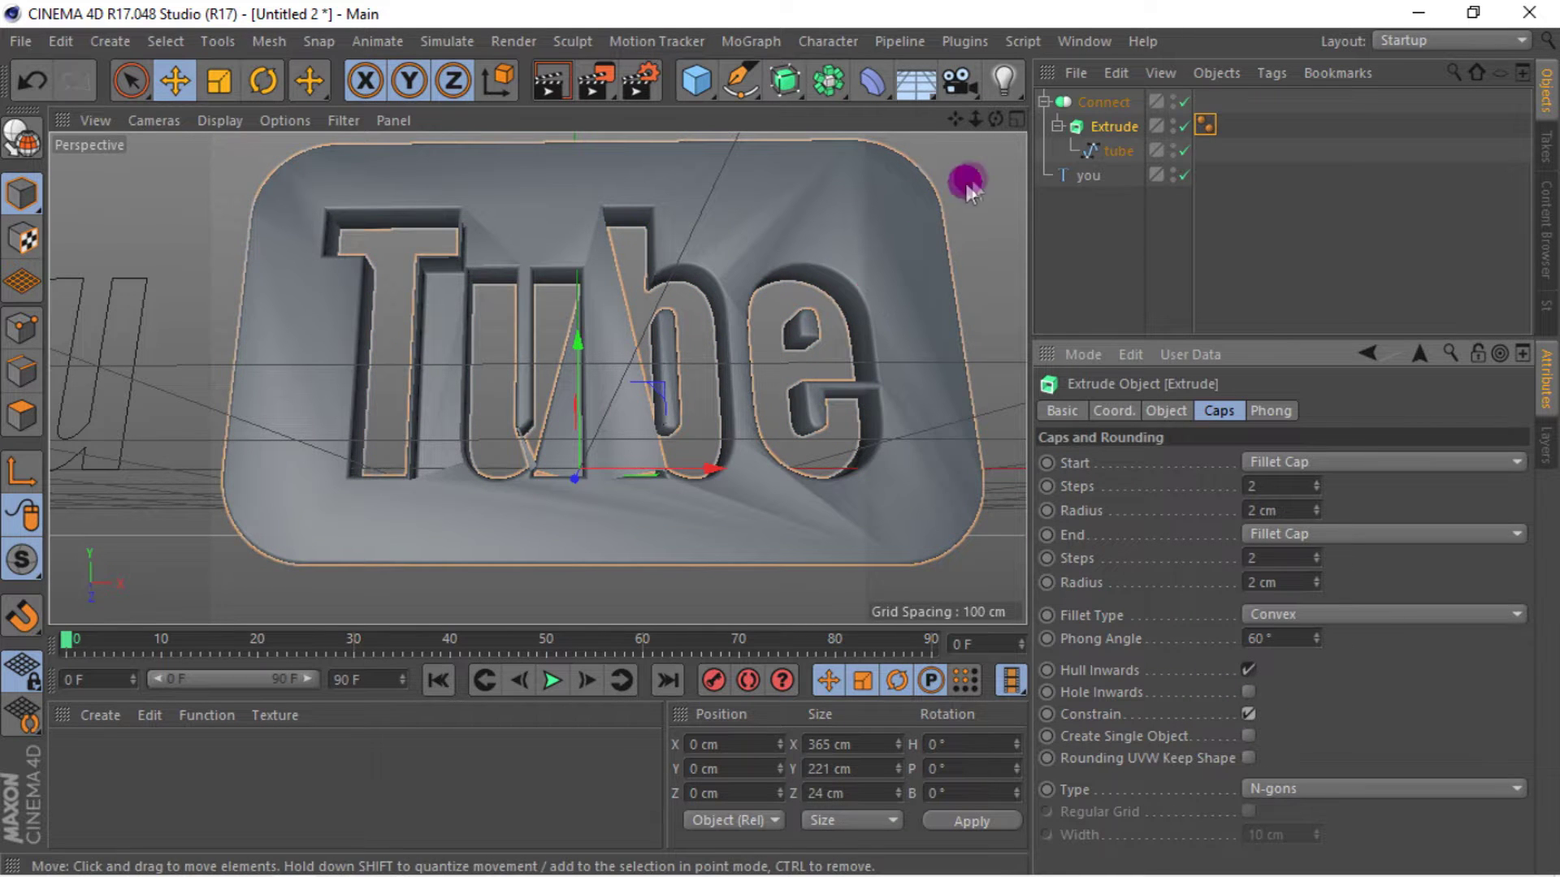
left_click_drag(996, 119, 996, 119)
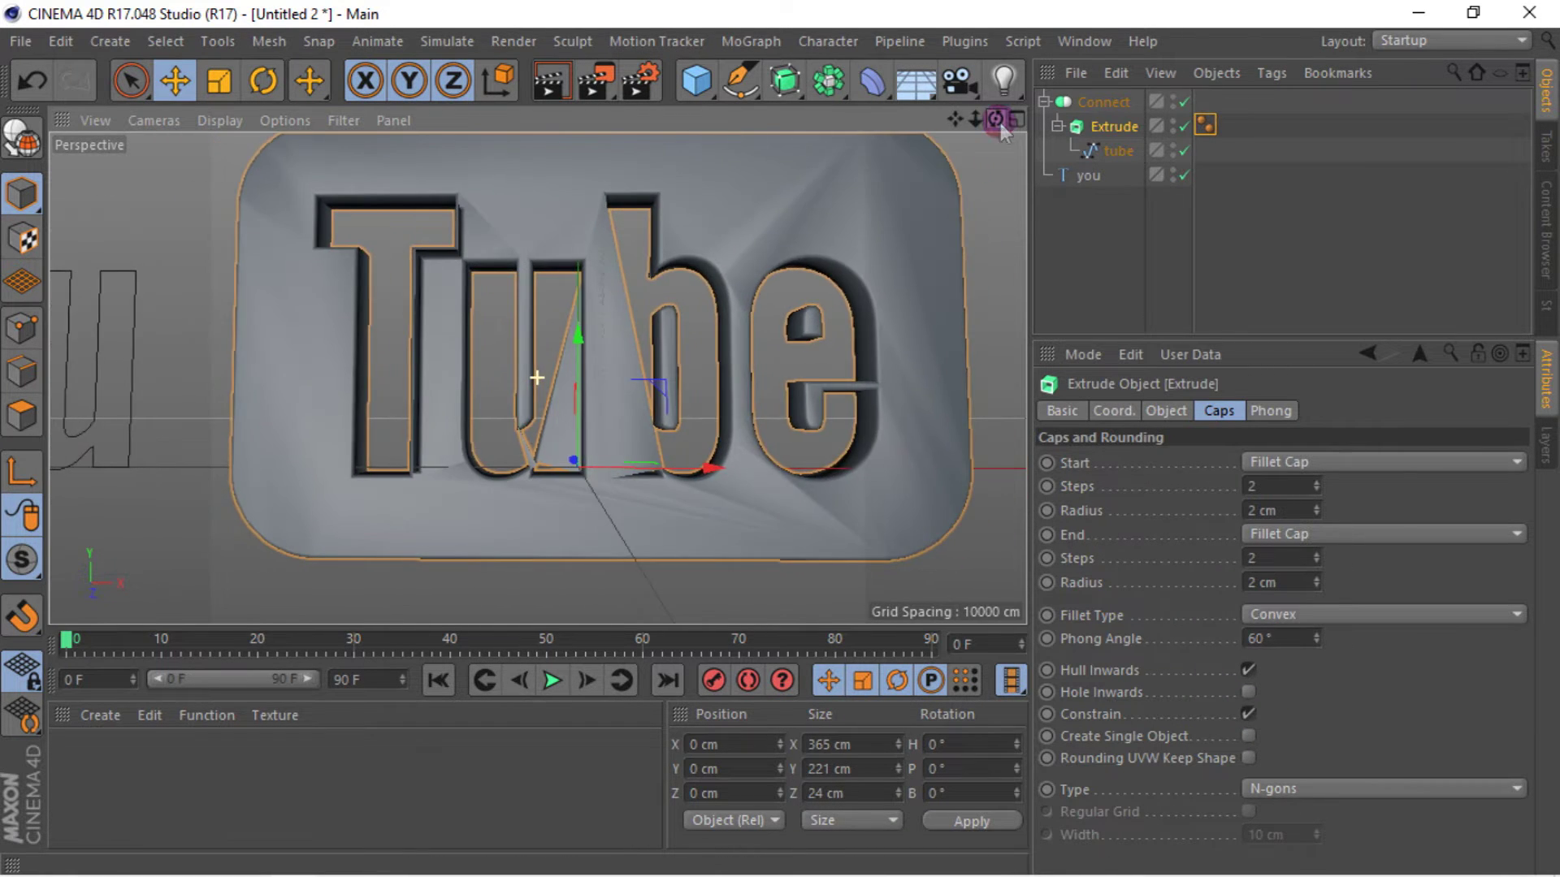
left_click(1248, 714)
left_click(1243, 735)
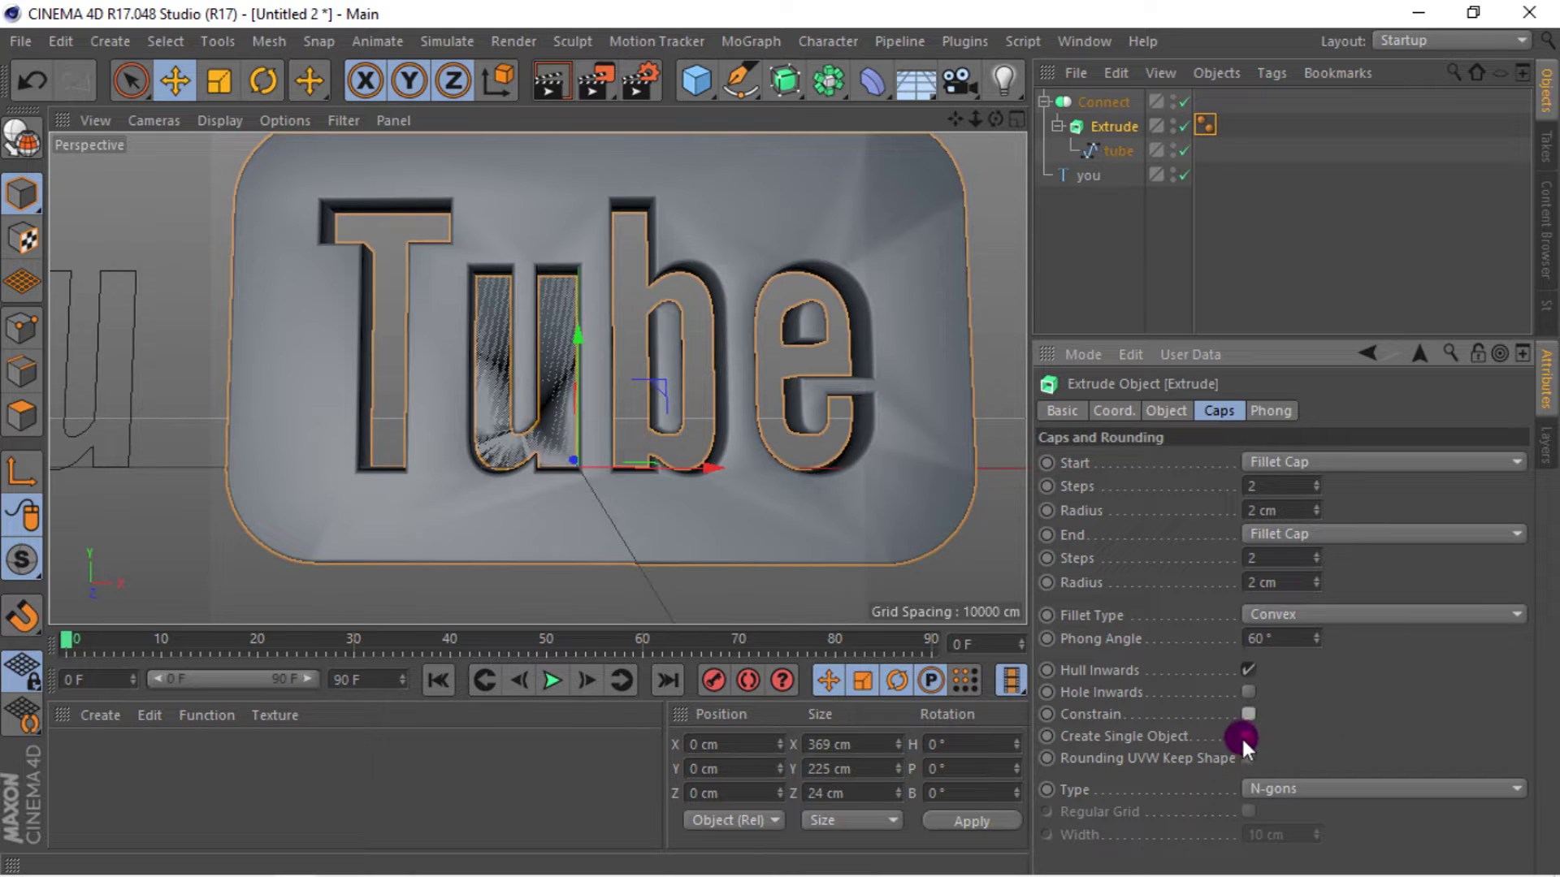
left_click(1248, 757)
left_click(1246, 692)
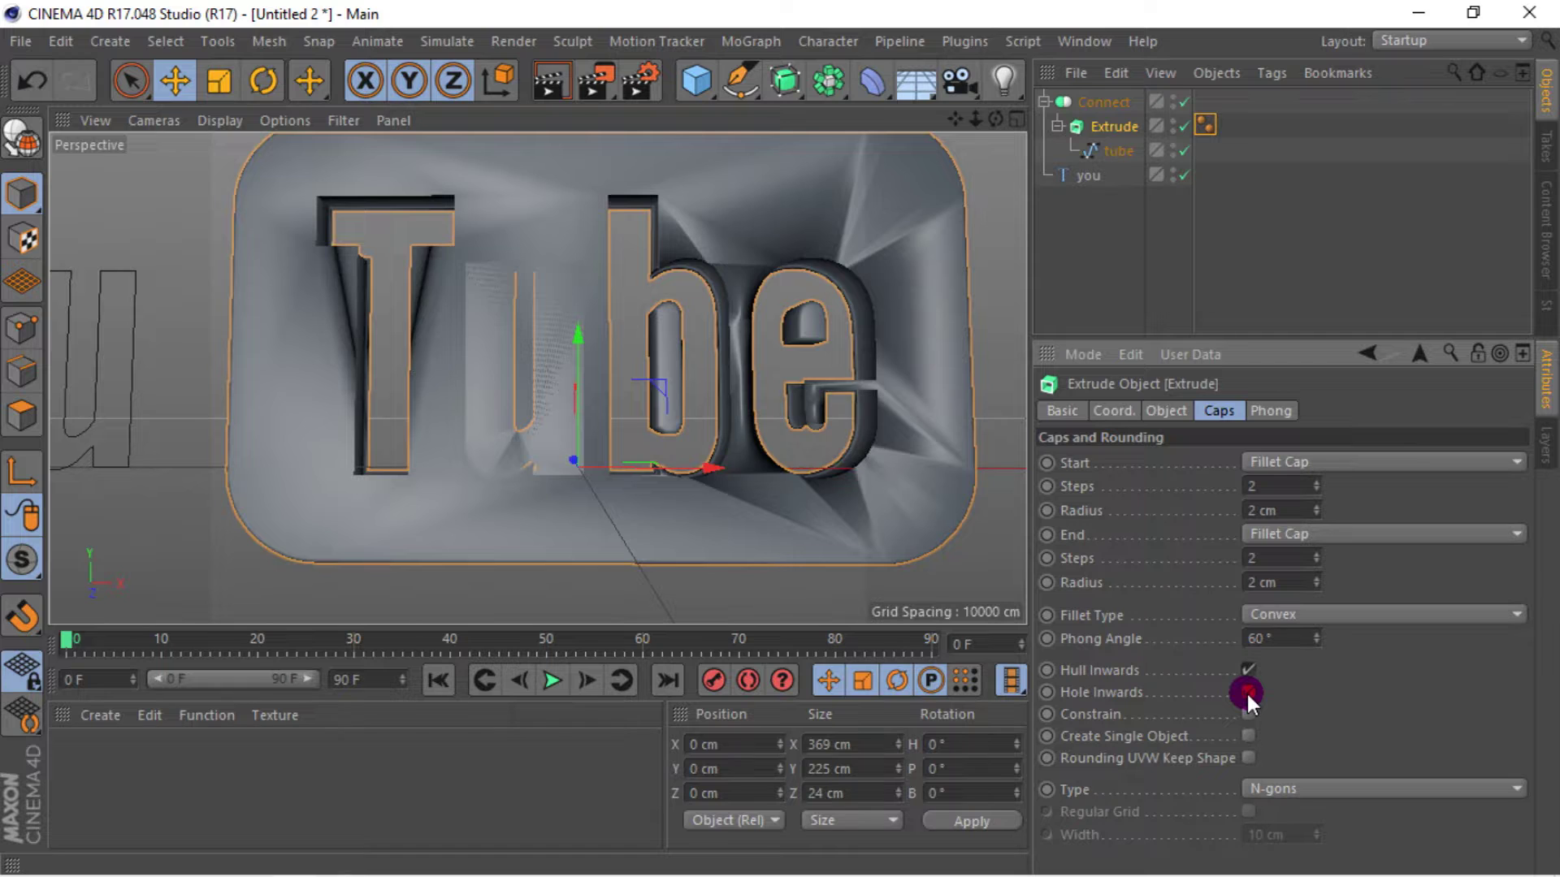
left_click(1246, 692)
left_click(1088, 124)
left_click(1263, 443)
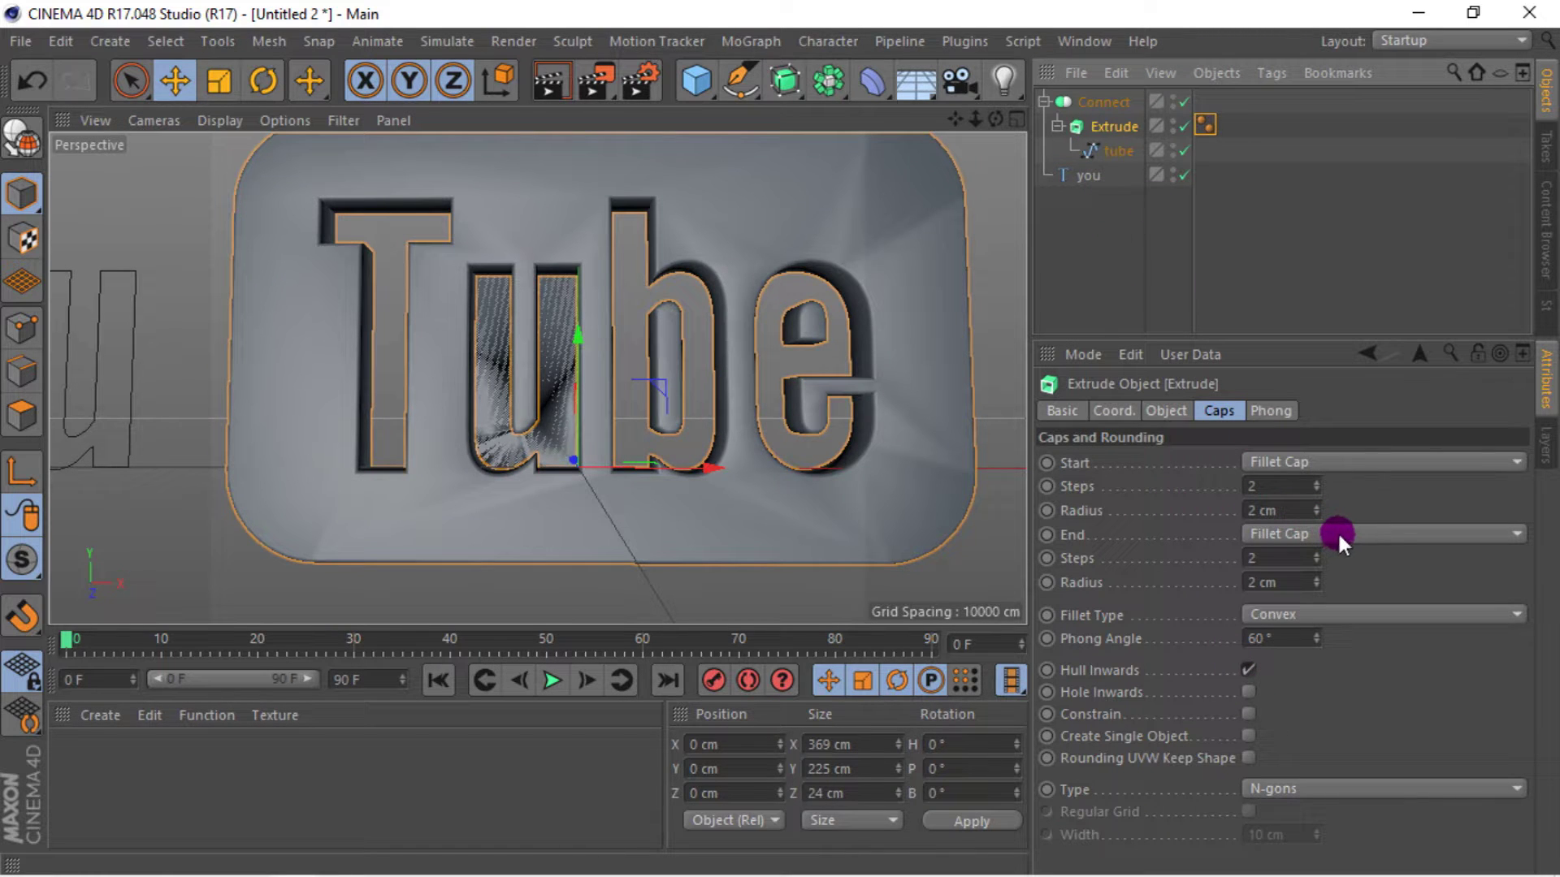
- Set Connect's Phong Mode to Highest and move Extrude with tube out of Connect
left_click(1103, 102)
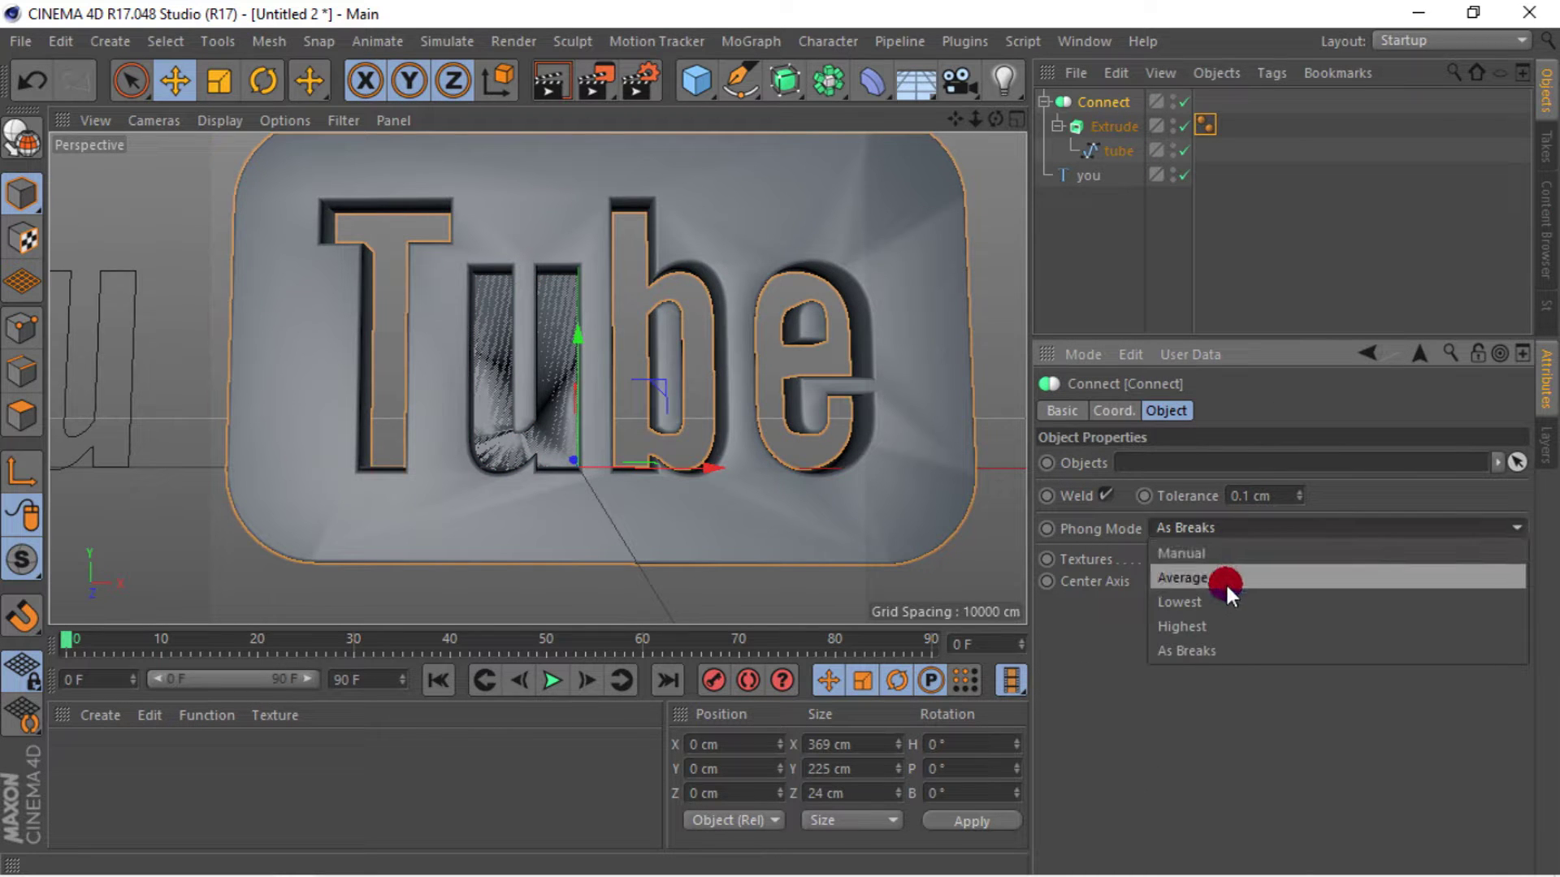
left_click(1225, 579)
left_click(1233, 530)
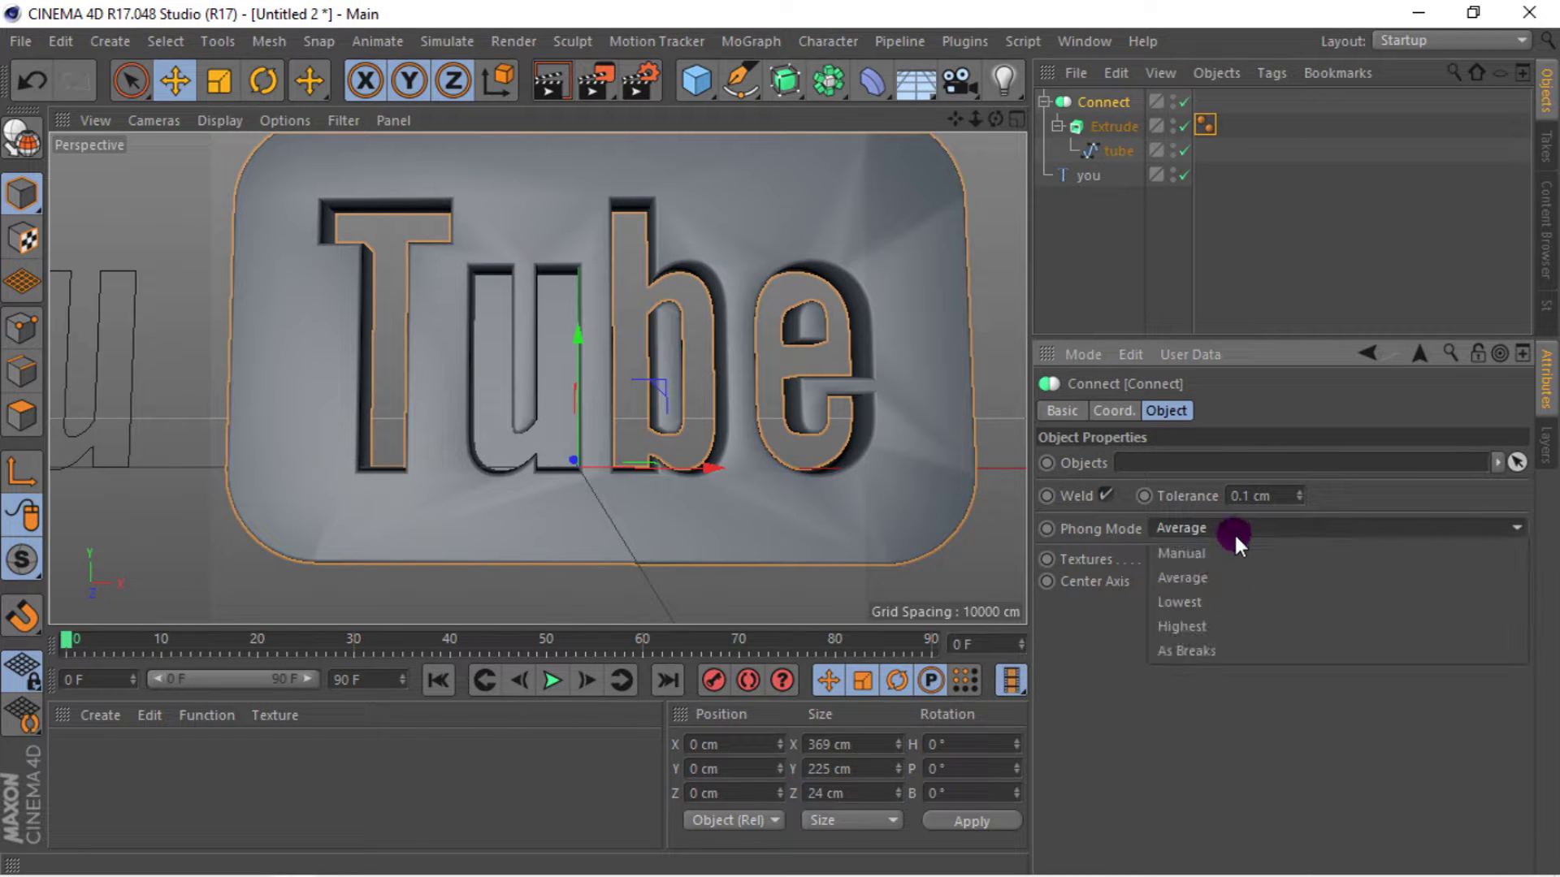
left_click(1246, 528)
left_click(1221, 627)
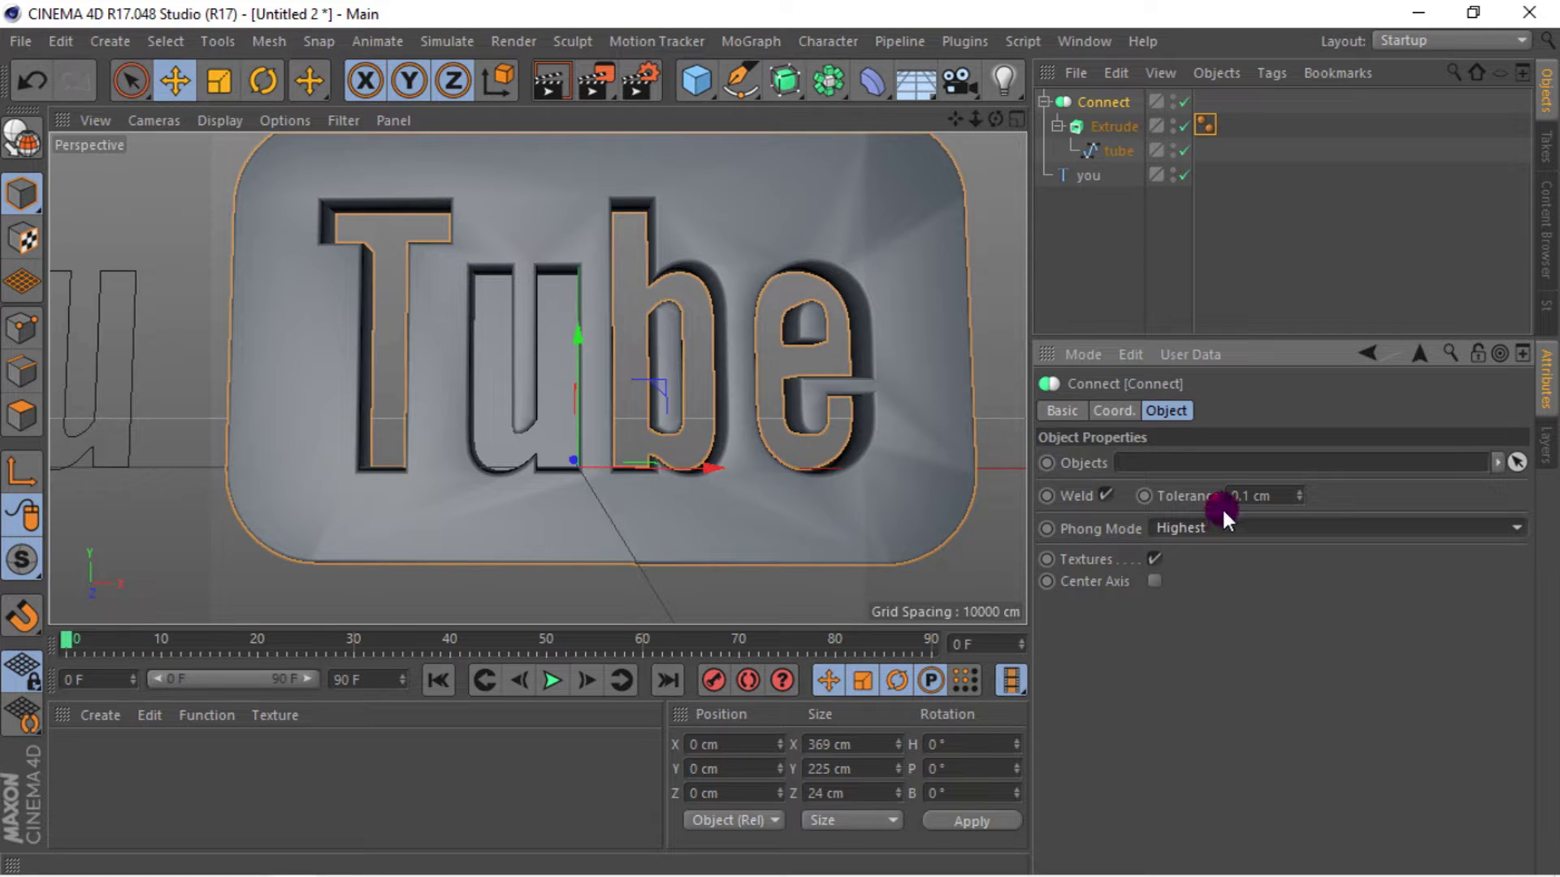
mouse_move(1241, 124)
left_mouse_down()
mouse_move(1100, 147)
mouse_move(1105, 208)
left_mouse_up()
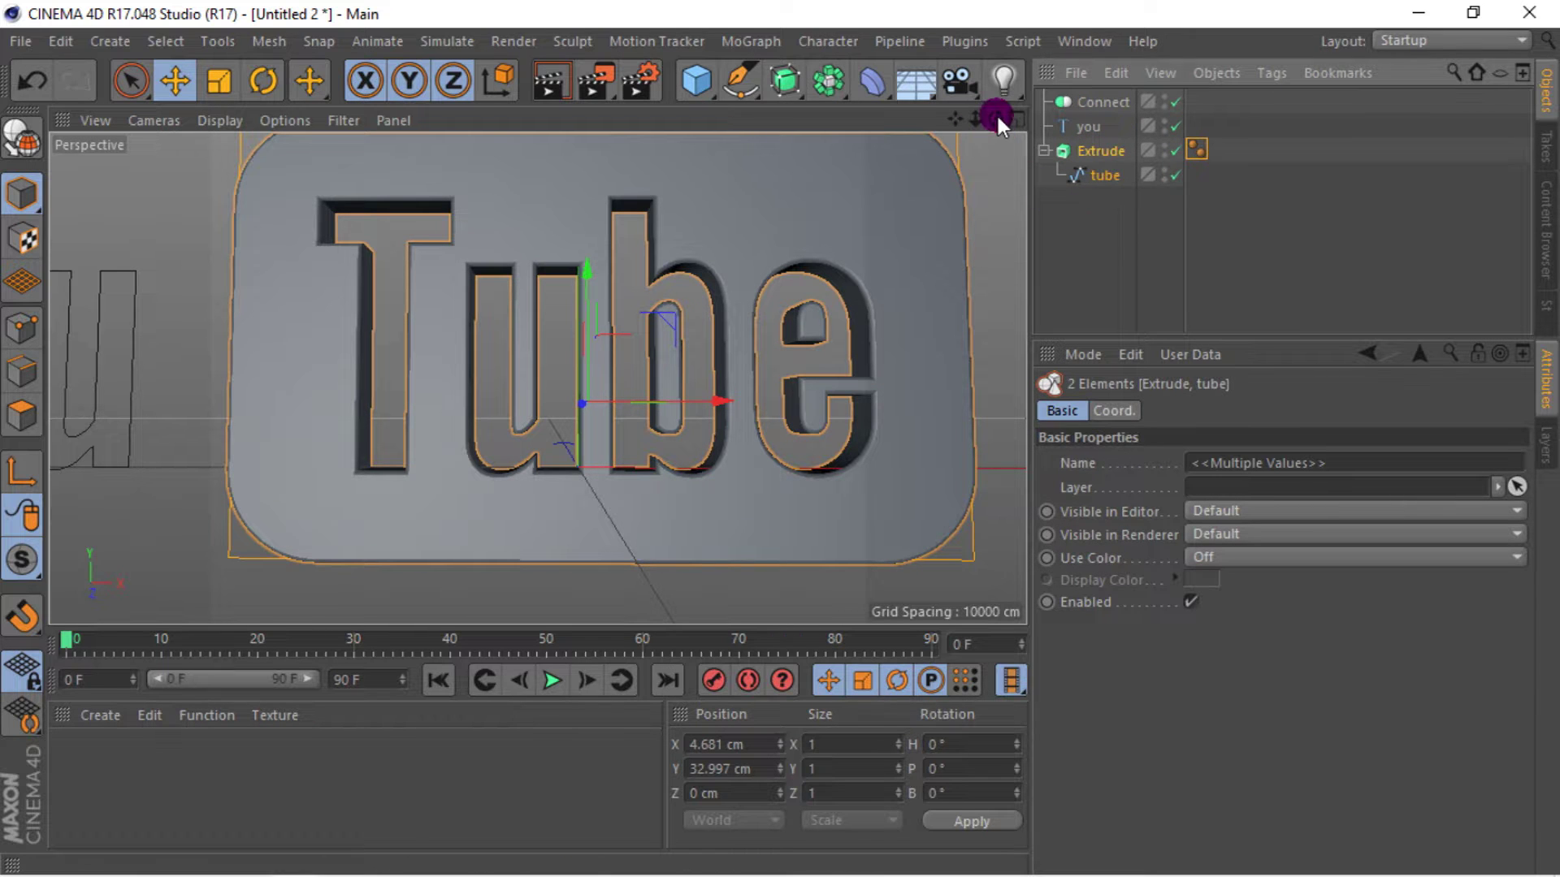
- Duplicate the Tube extrude as Extrude.1 and swap its tube spline for the 'you' text
left_click_drag(996, 119, 910, 122)
left_click_drag(536, 378, 586, 437)
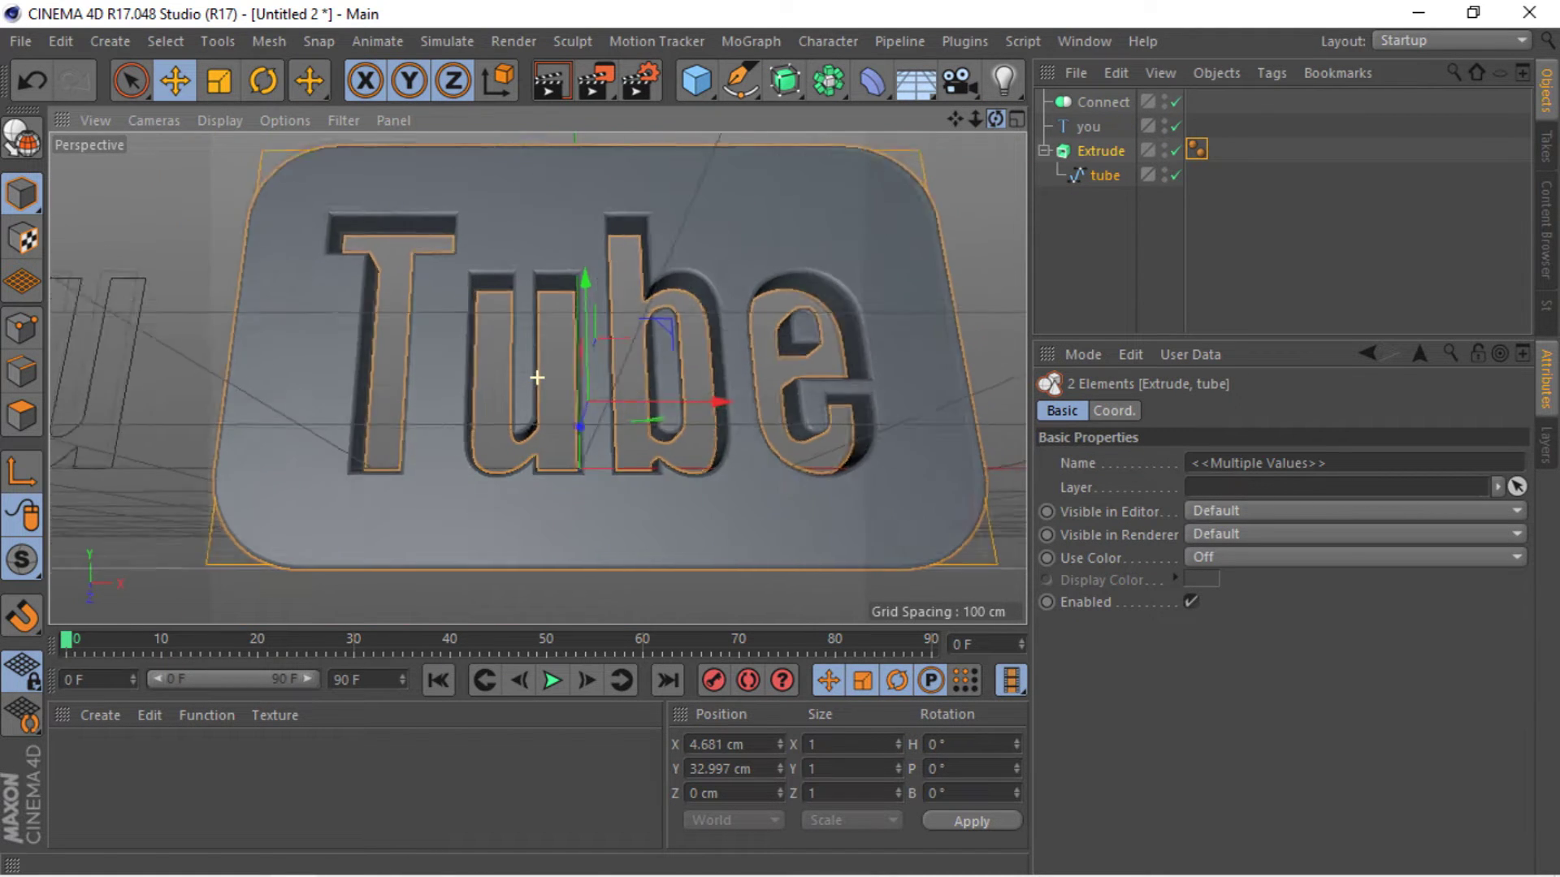
left_click_drag(955, 119, 537, 379)
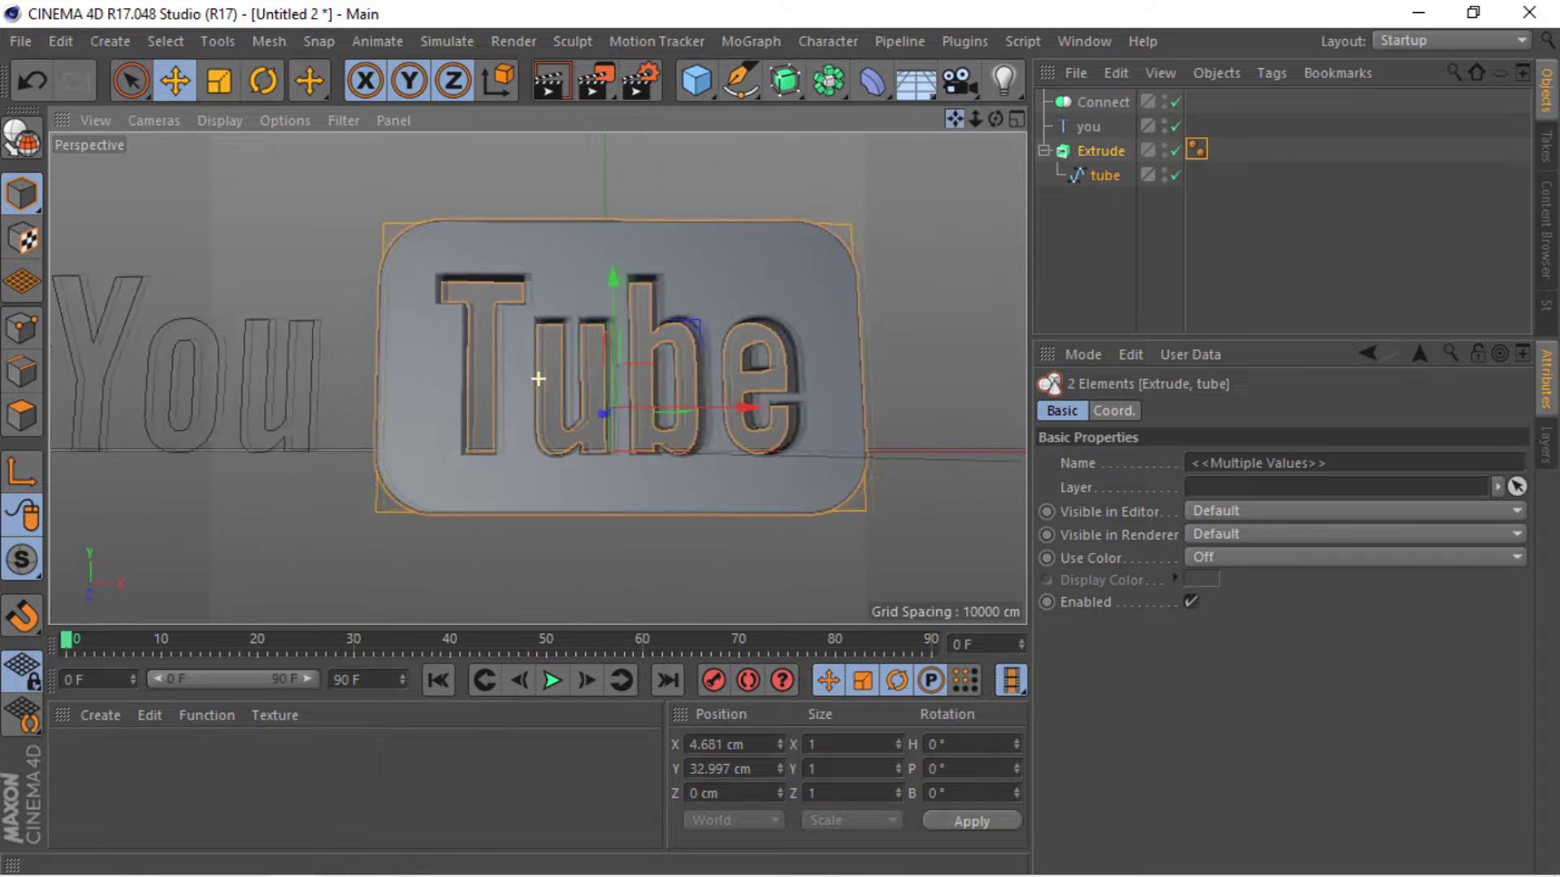
left_click(1101, 150)
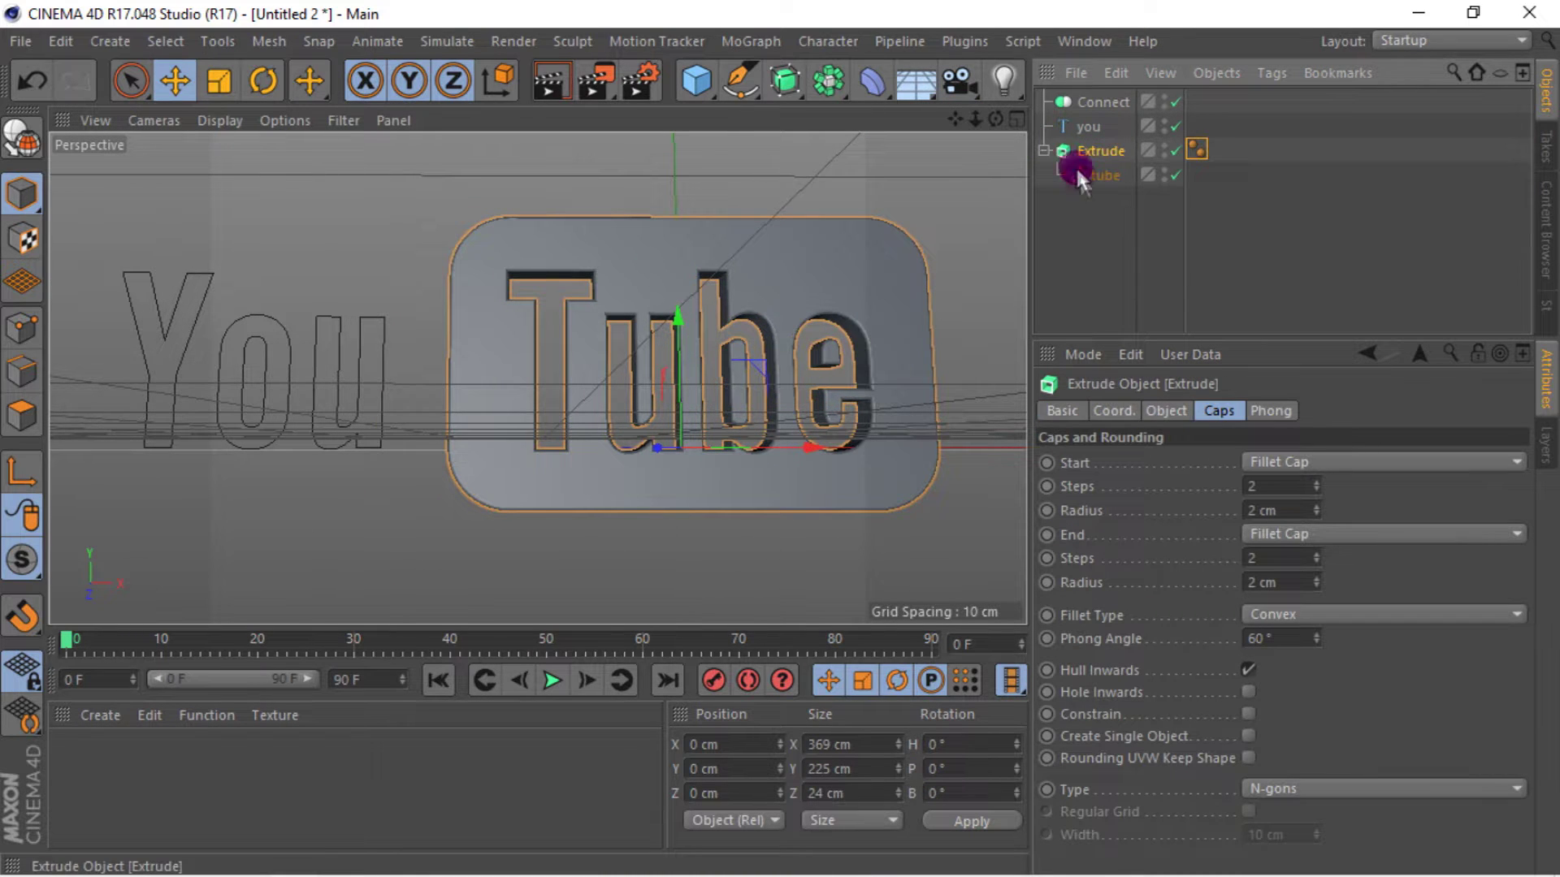
left_click_drag(1098, 261, 1098, 261, "ctrl")
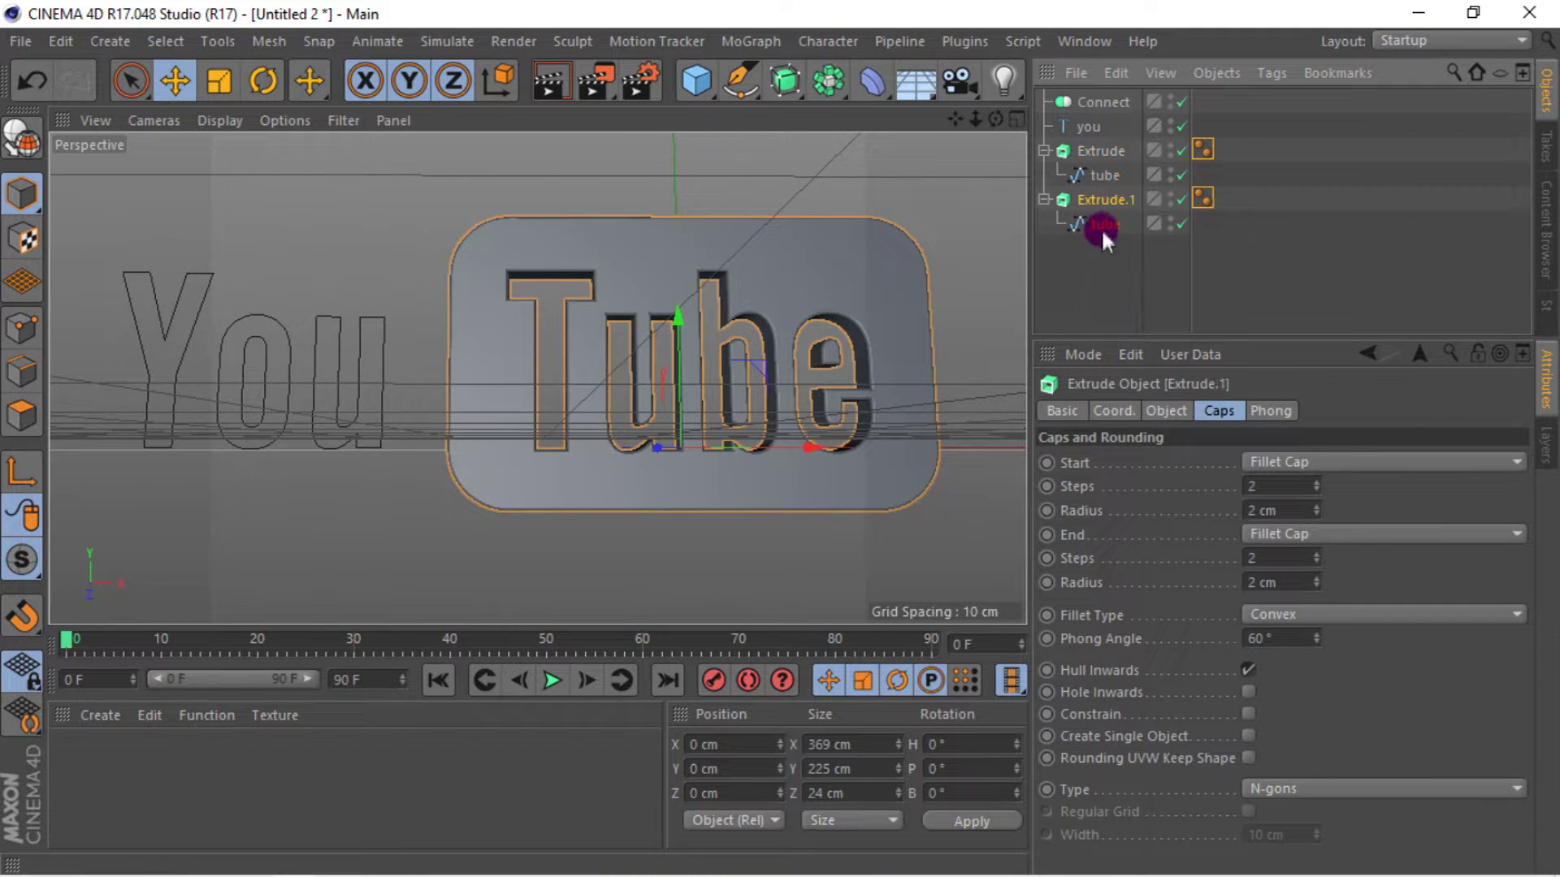
left_click(1099, 223)
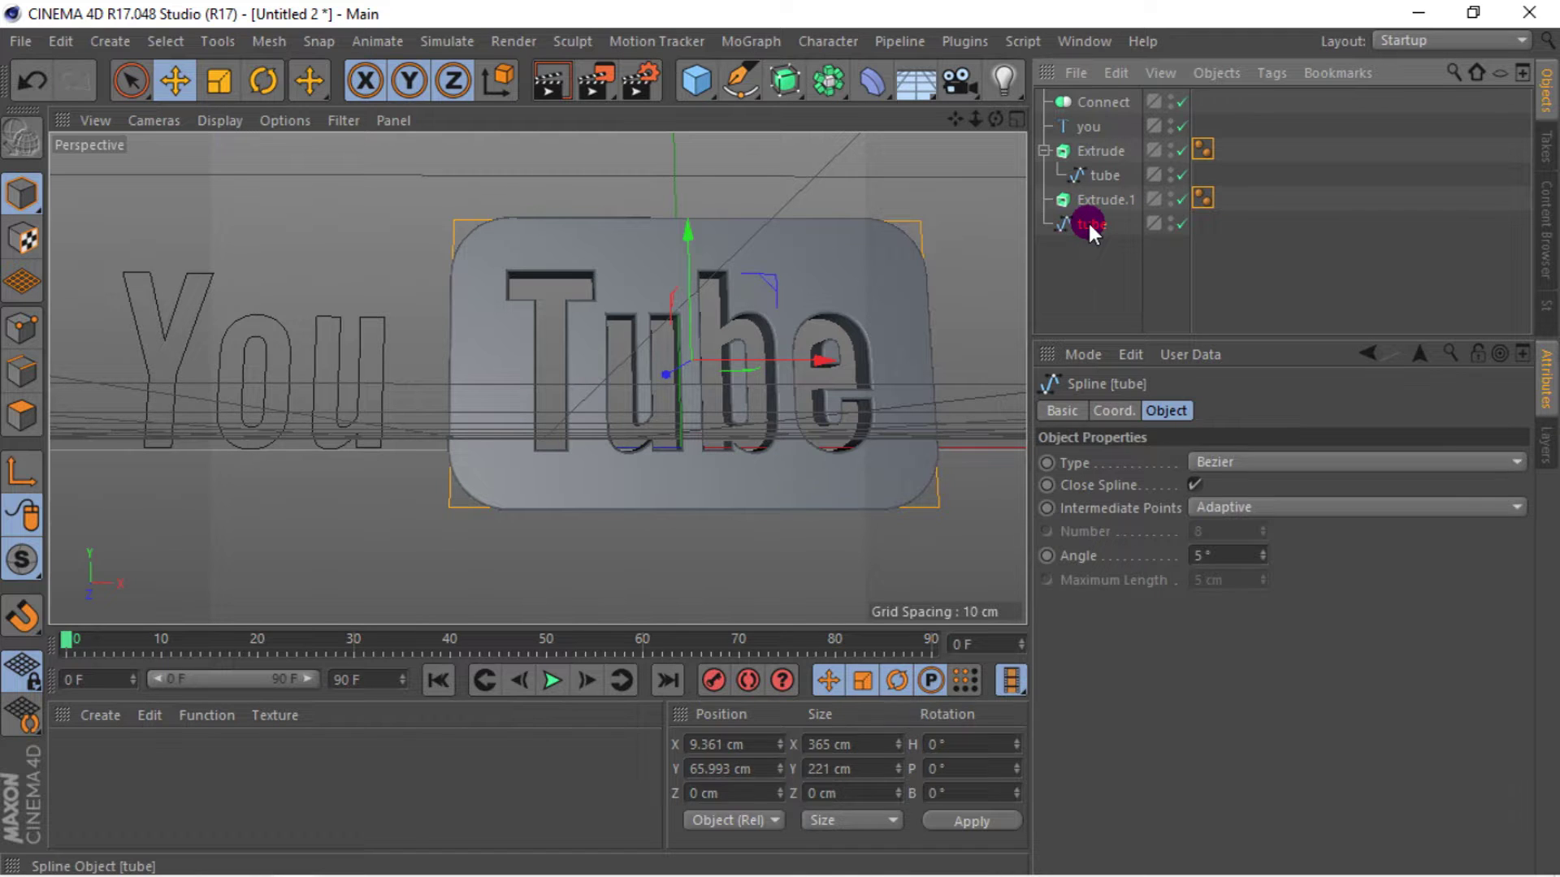
key("Delete")
left_click_drag(1098, 259, 1080, 175)
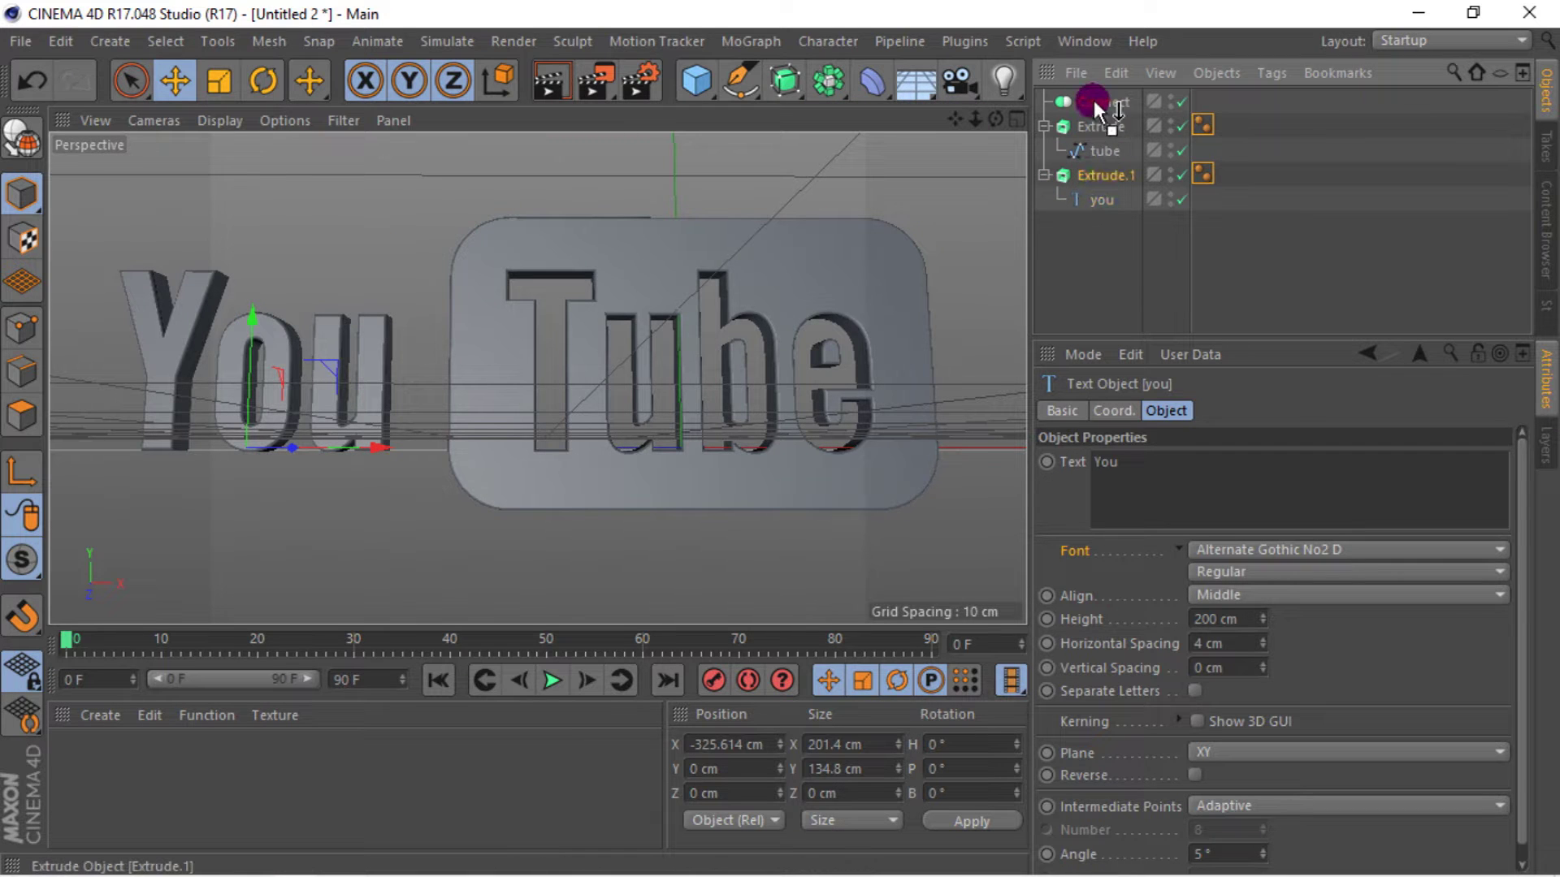
- Nest Extrude.1 under Connect and shift the You letters to X 21.916 cm
left_click_drag(1093, 100, 1093, 99)
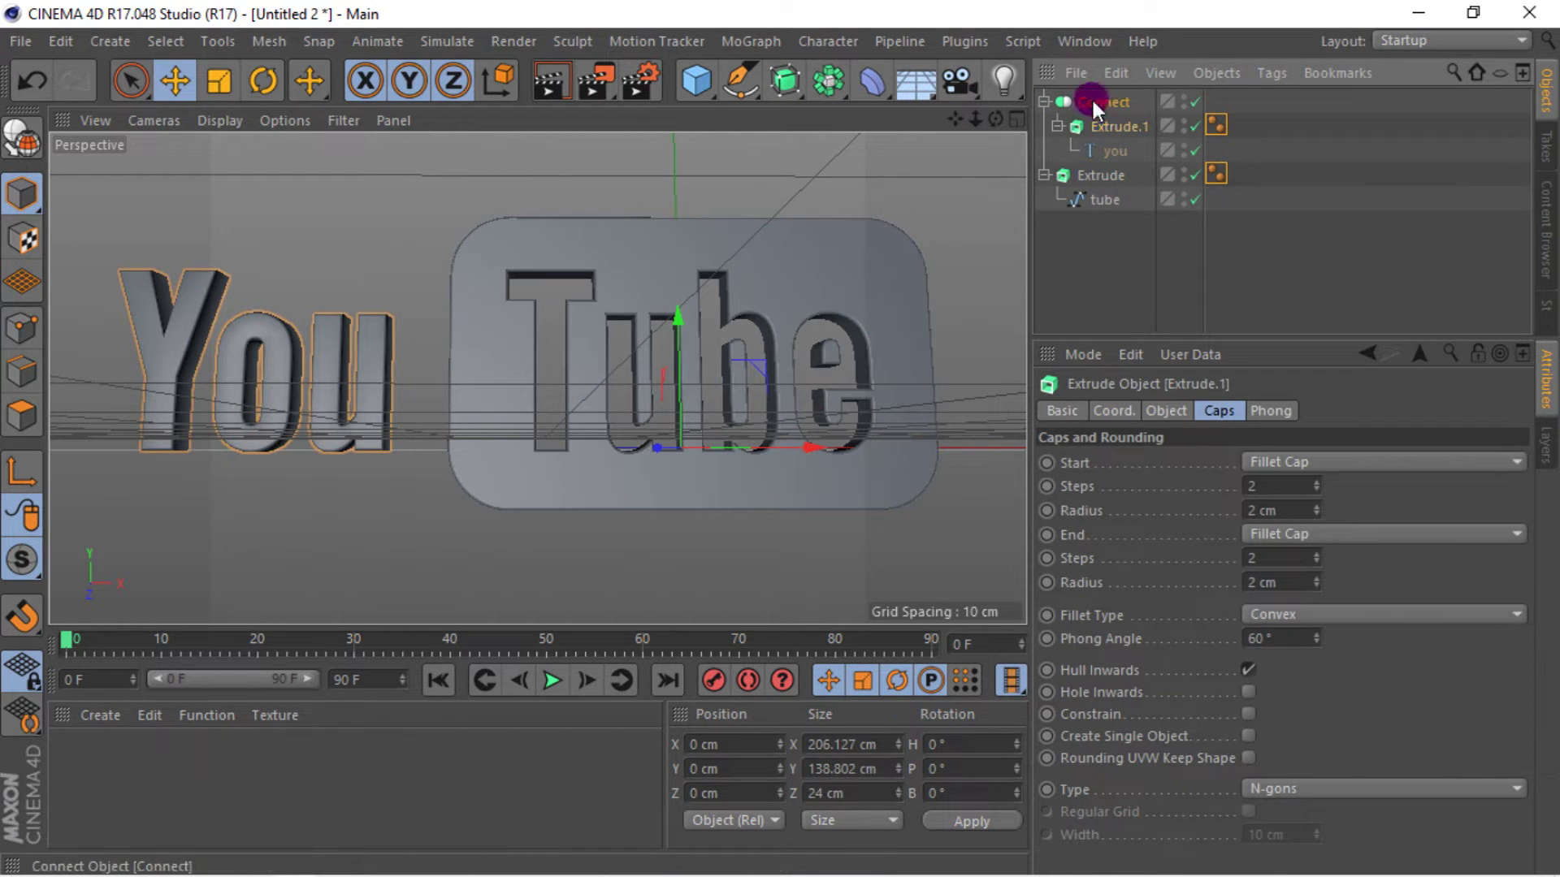
left_click_drag(797, 447, 822, 444)
left_click_drag(996, 120, 942, 138)
left_click_drag(537, 377, 612, 335)
- Select all five logo objects and apply a -90° pitch rotation so the logo lies flat
scroll(613, 334, "up", 3)
scroll(612, 343, "up", 2)
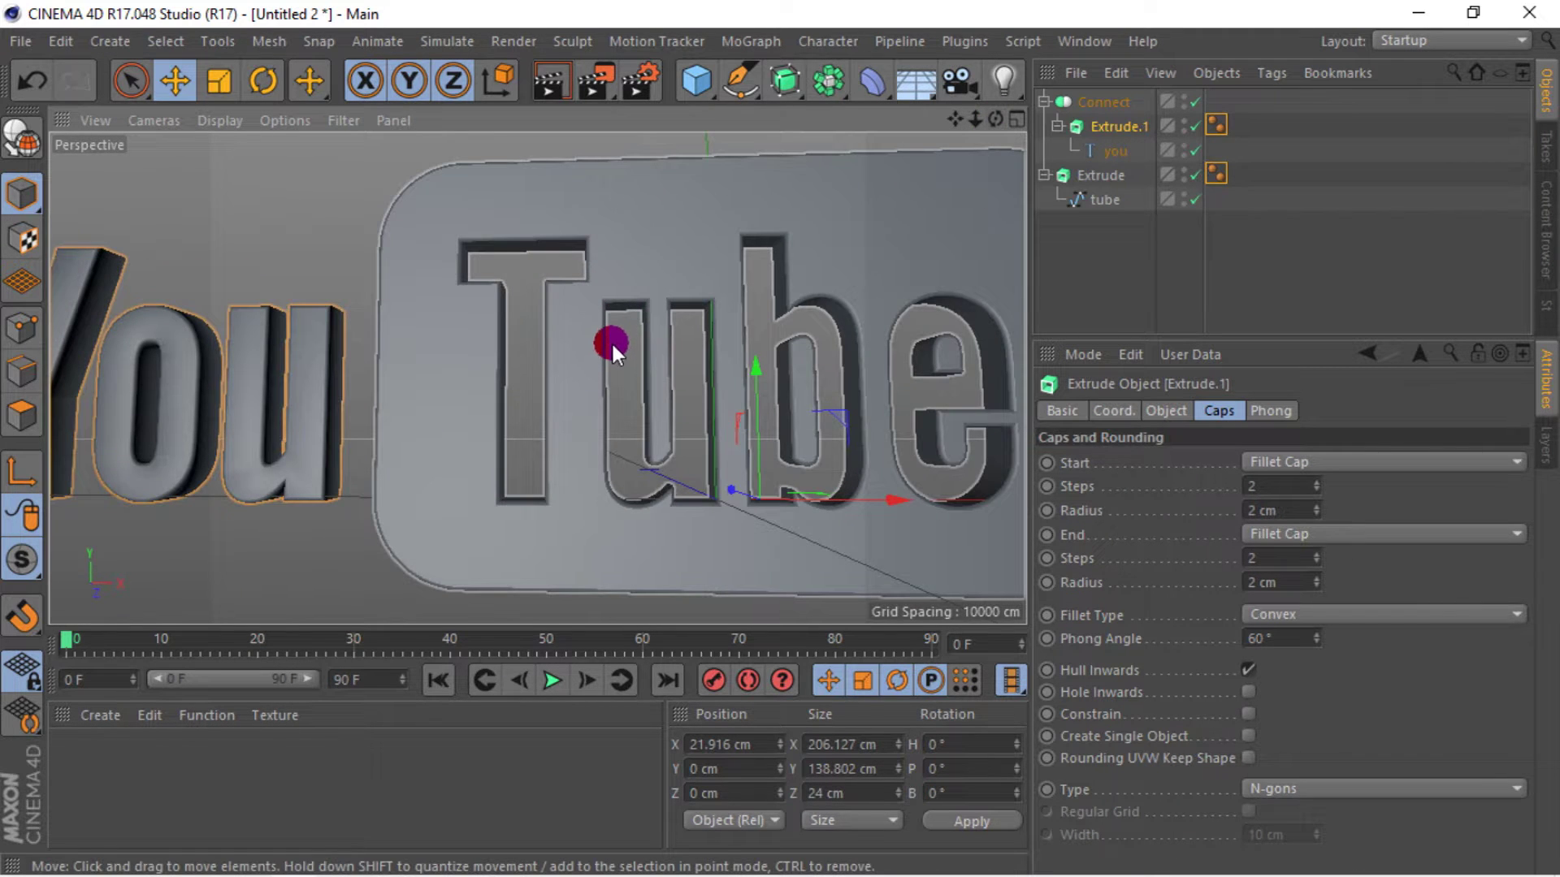
scroll(613, 343, "up", 3)
scroll(616, 372, "down", 3)
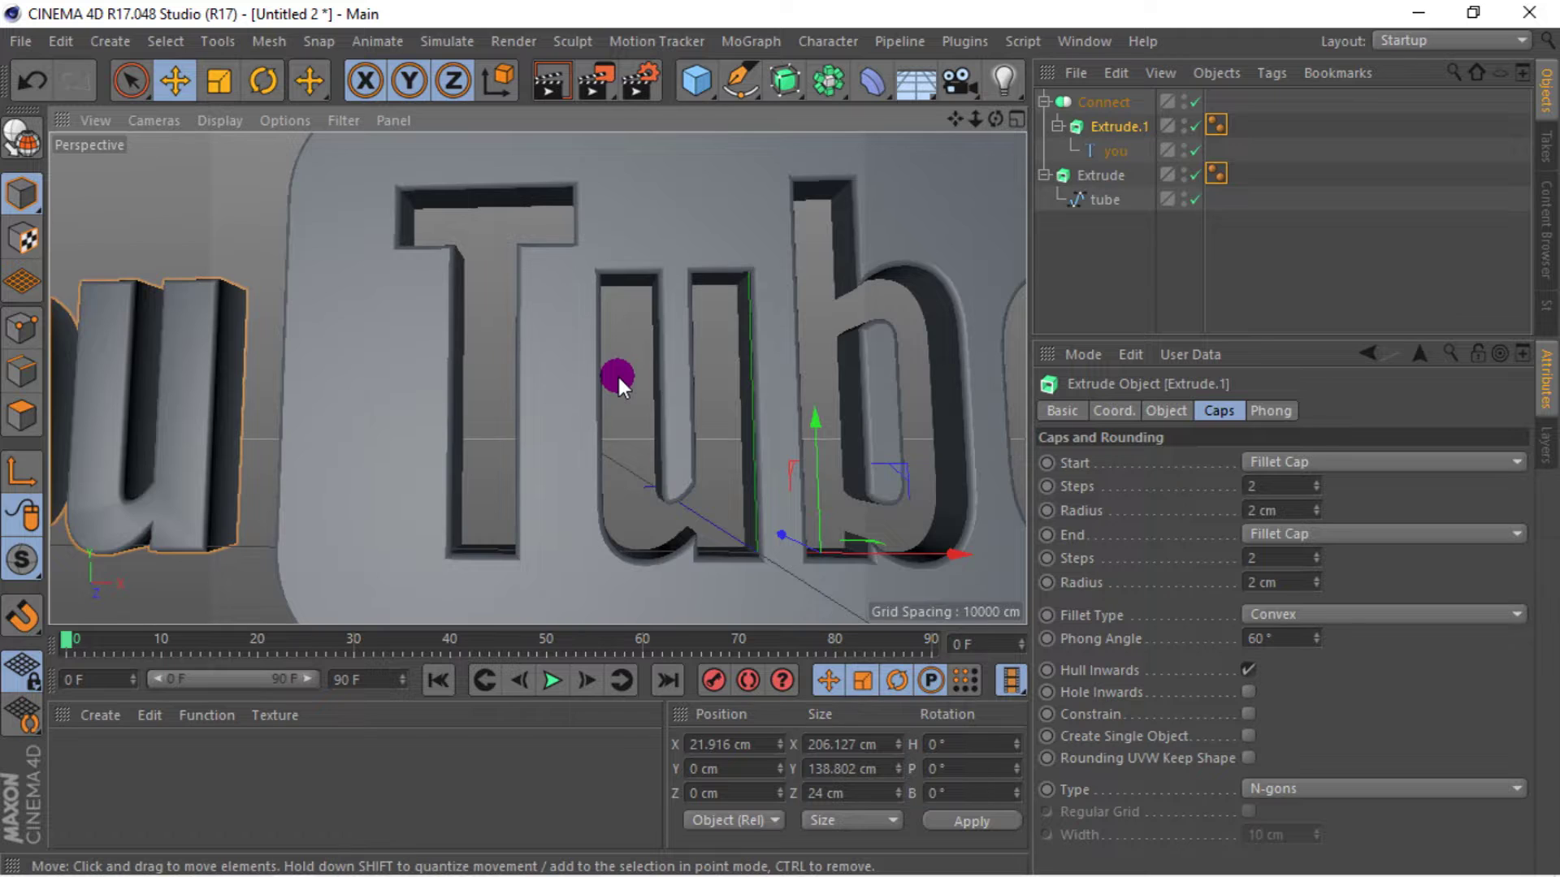
scroll(617, 375, "down", 3)
scroll(591, 384, "down", 3)
scroll(576, 411, "down", 2)
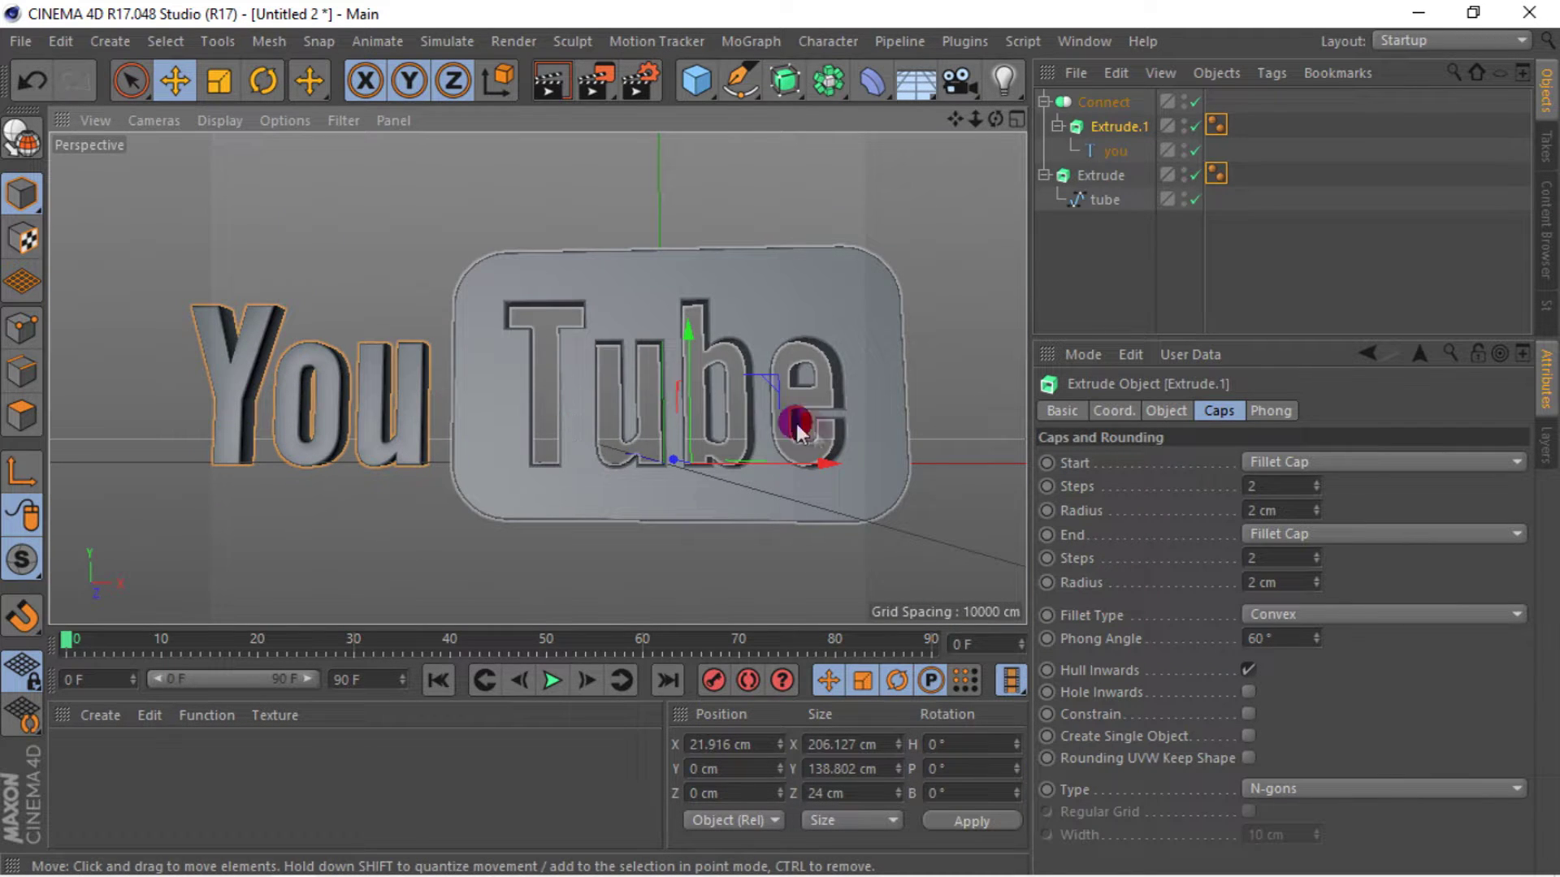
left_click_drag(1151, 248, 1082, 109)
left_click(933, 768)
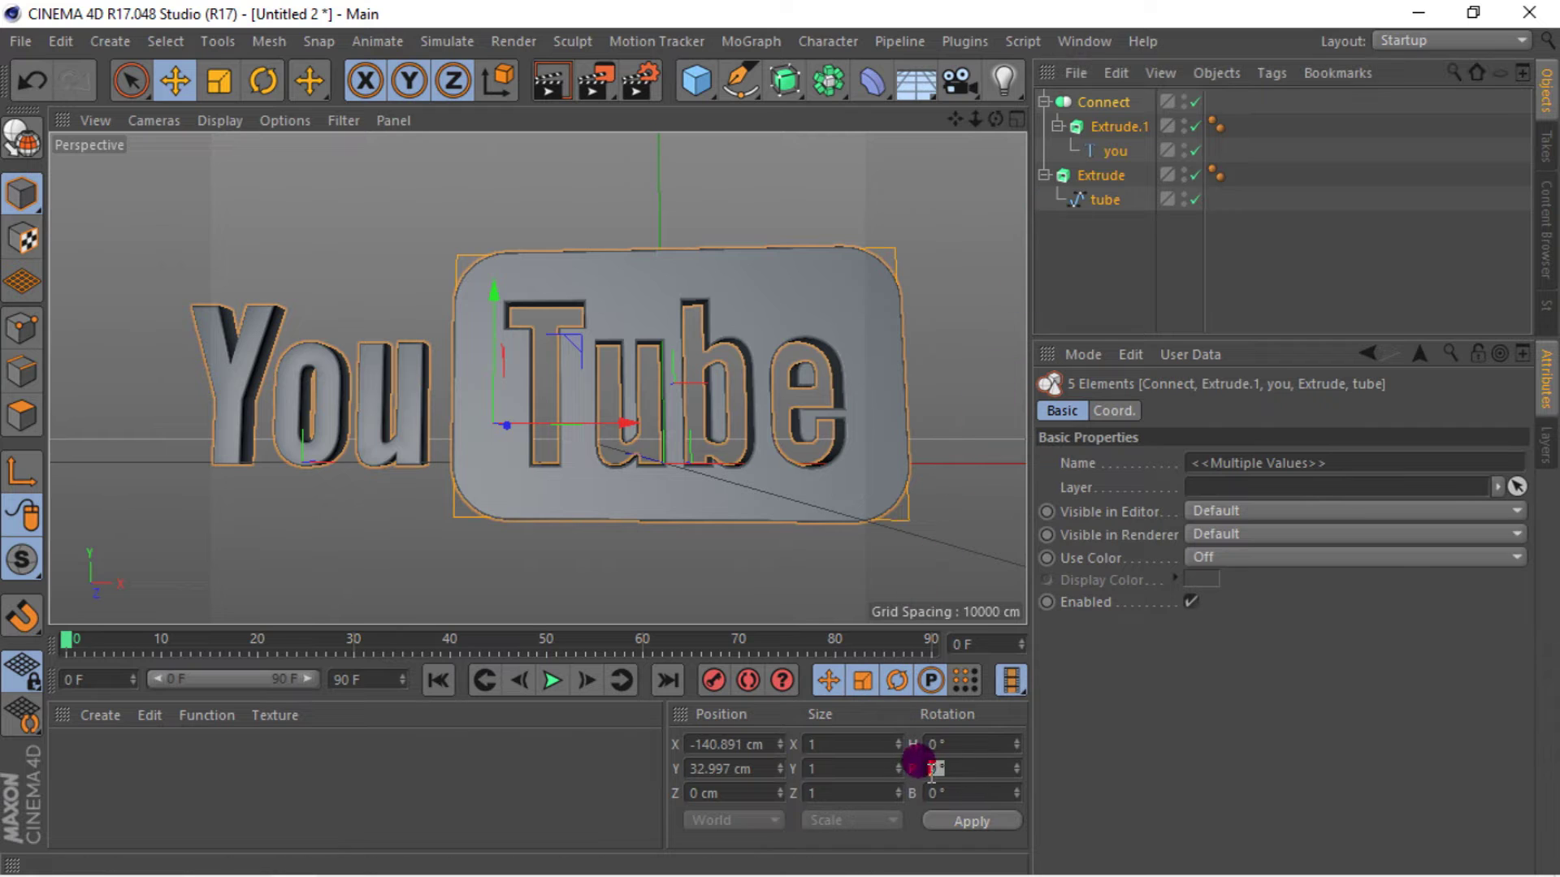
left_click(975, 825)
left_click_drag(995, 119, 539, 367)
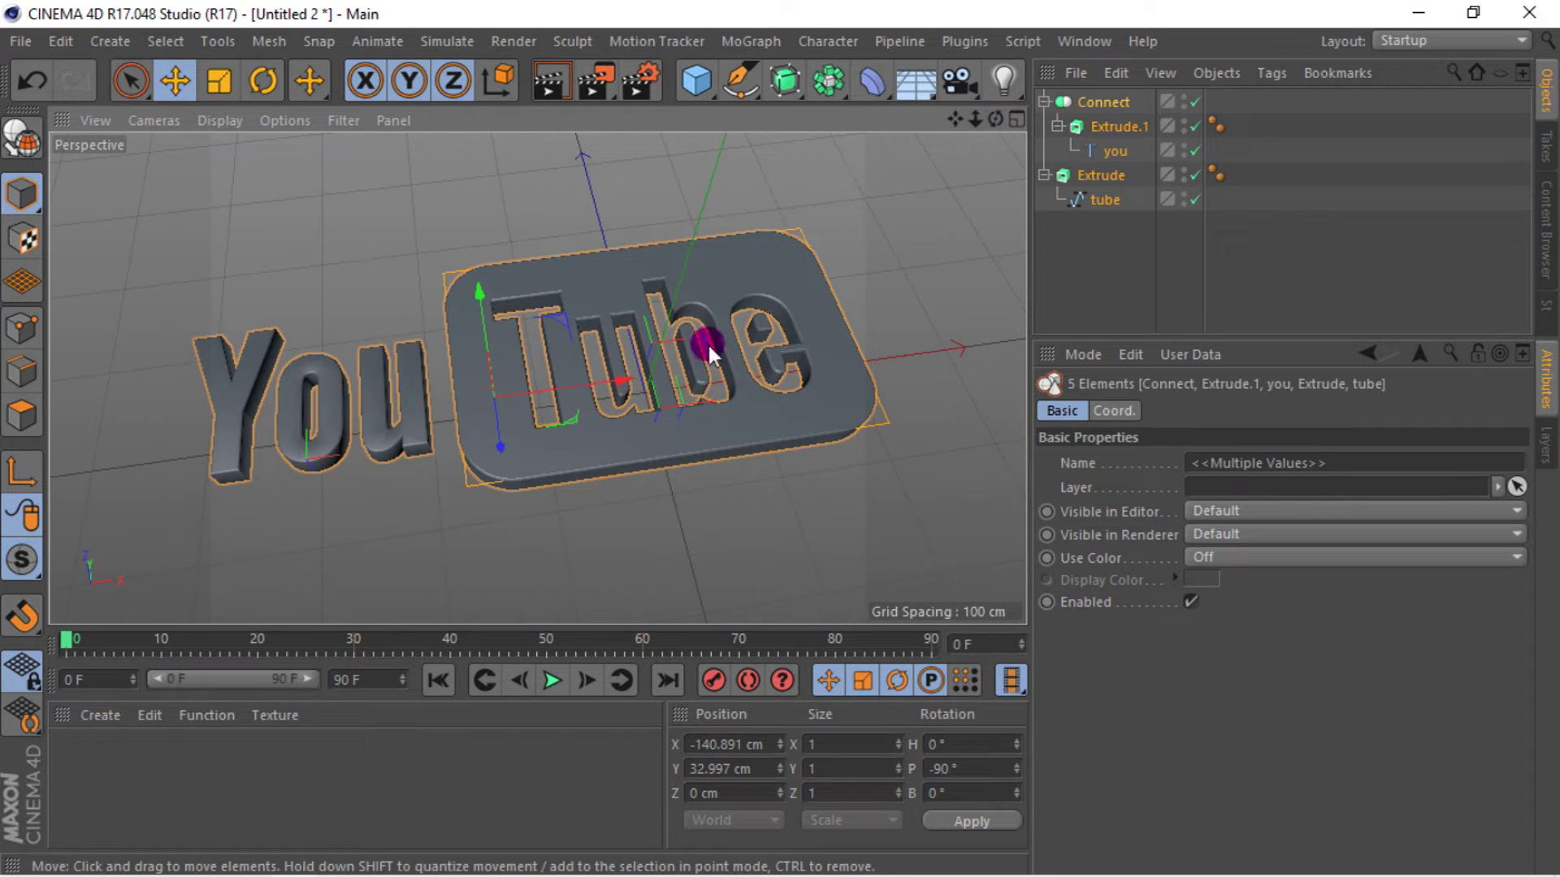
left_click(91, 716)
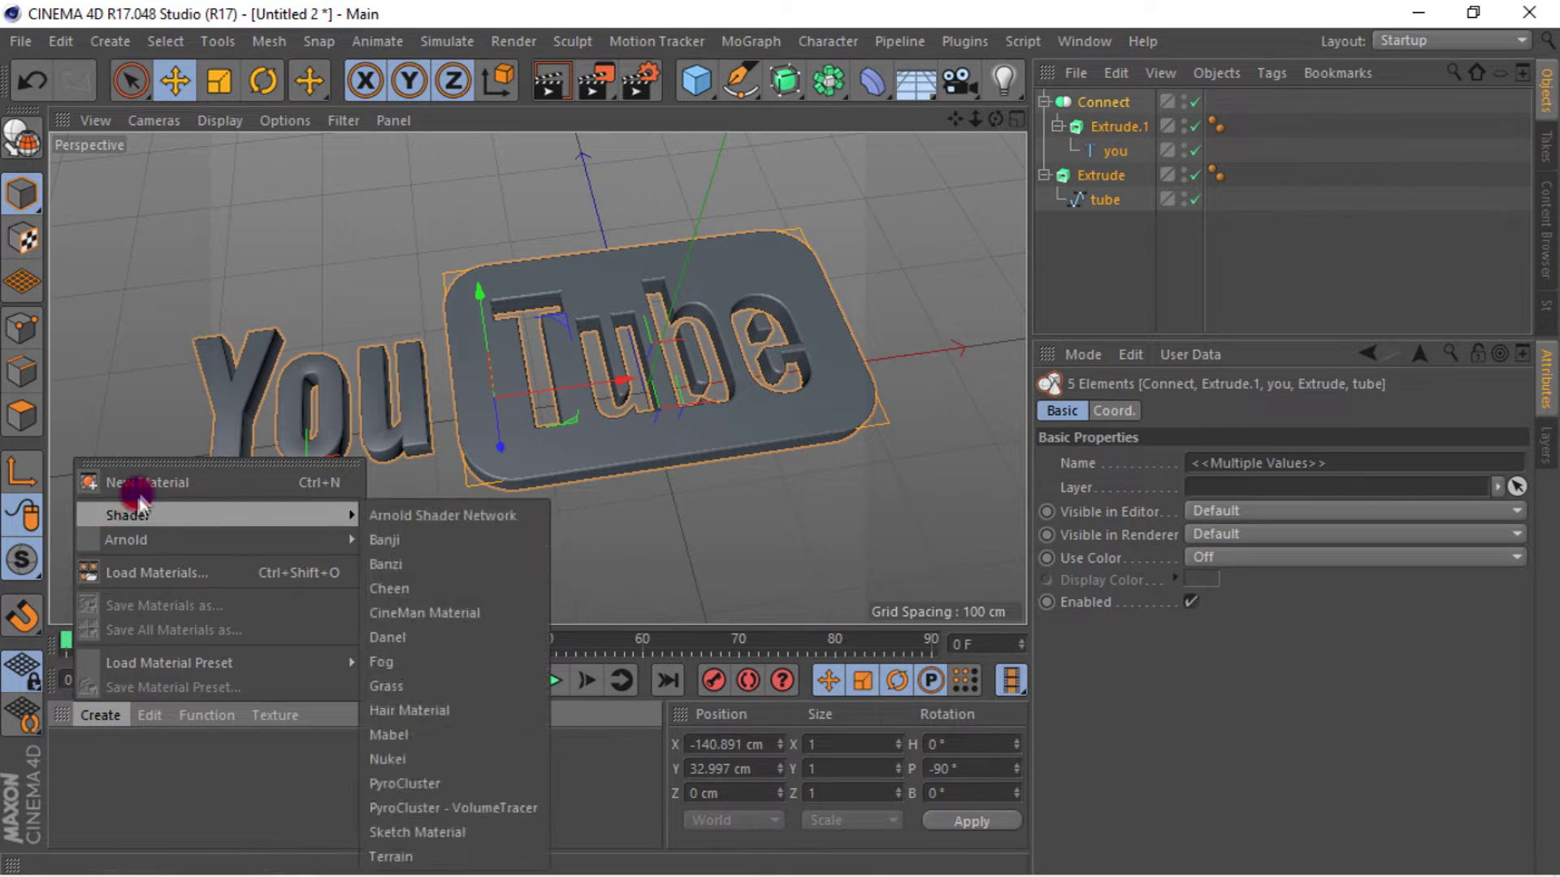
- Create a new material, Mat, enlarge its preview and make its colour black
left_click(194, 471)
double_click(101, 775)
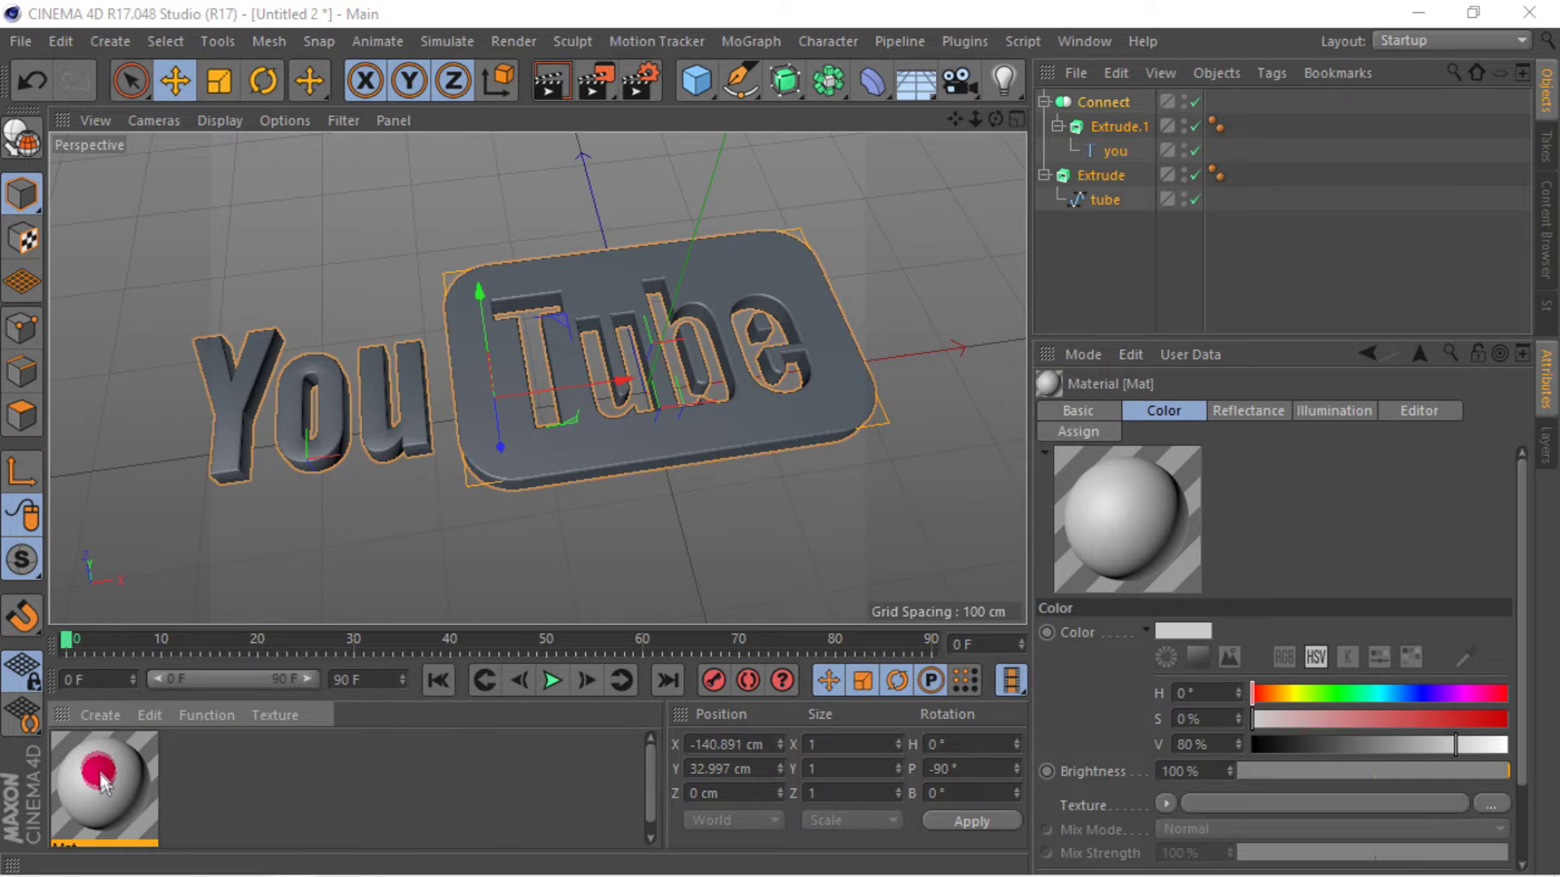
right_click(436, 281)
left_click(497, 232)
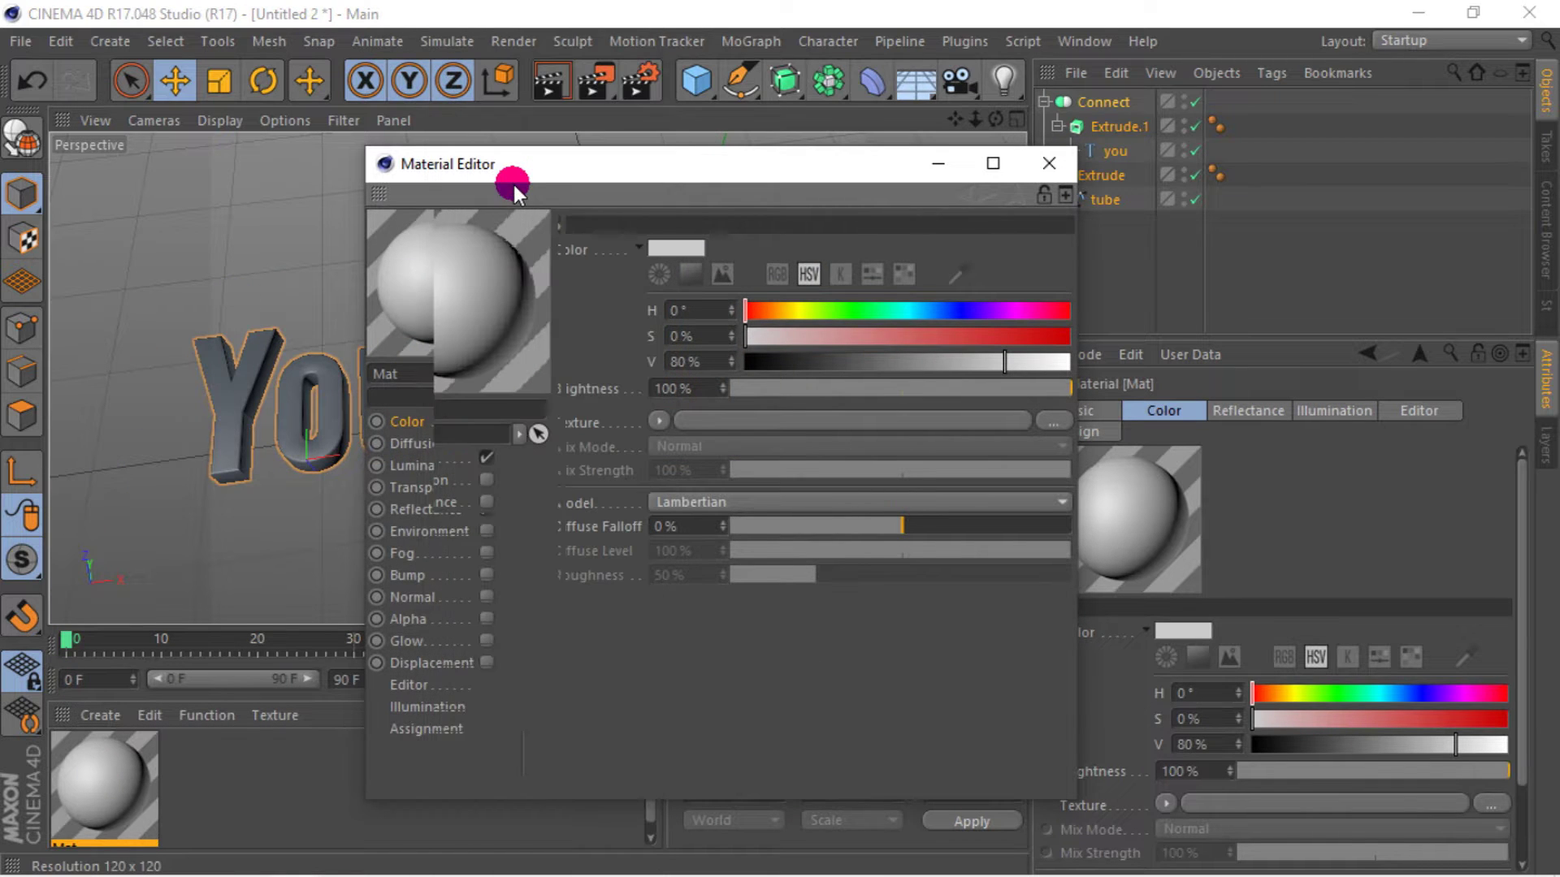
left_click(492, 524)
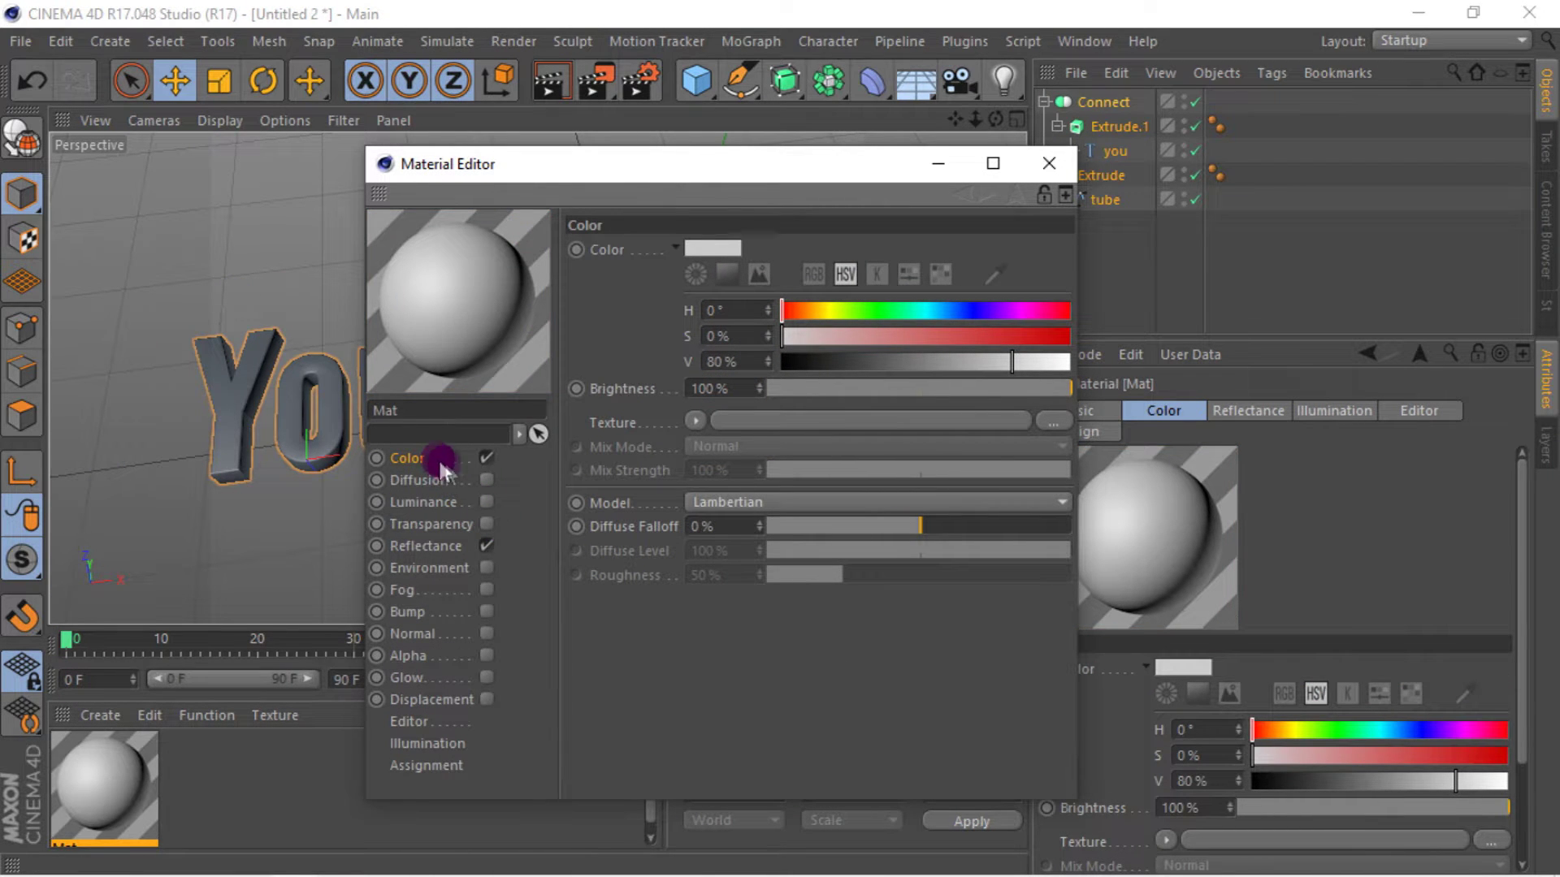
left_click_drag(909, 361, 656, 349)
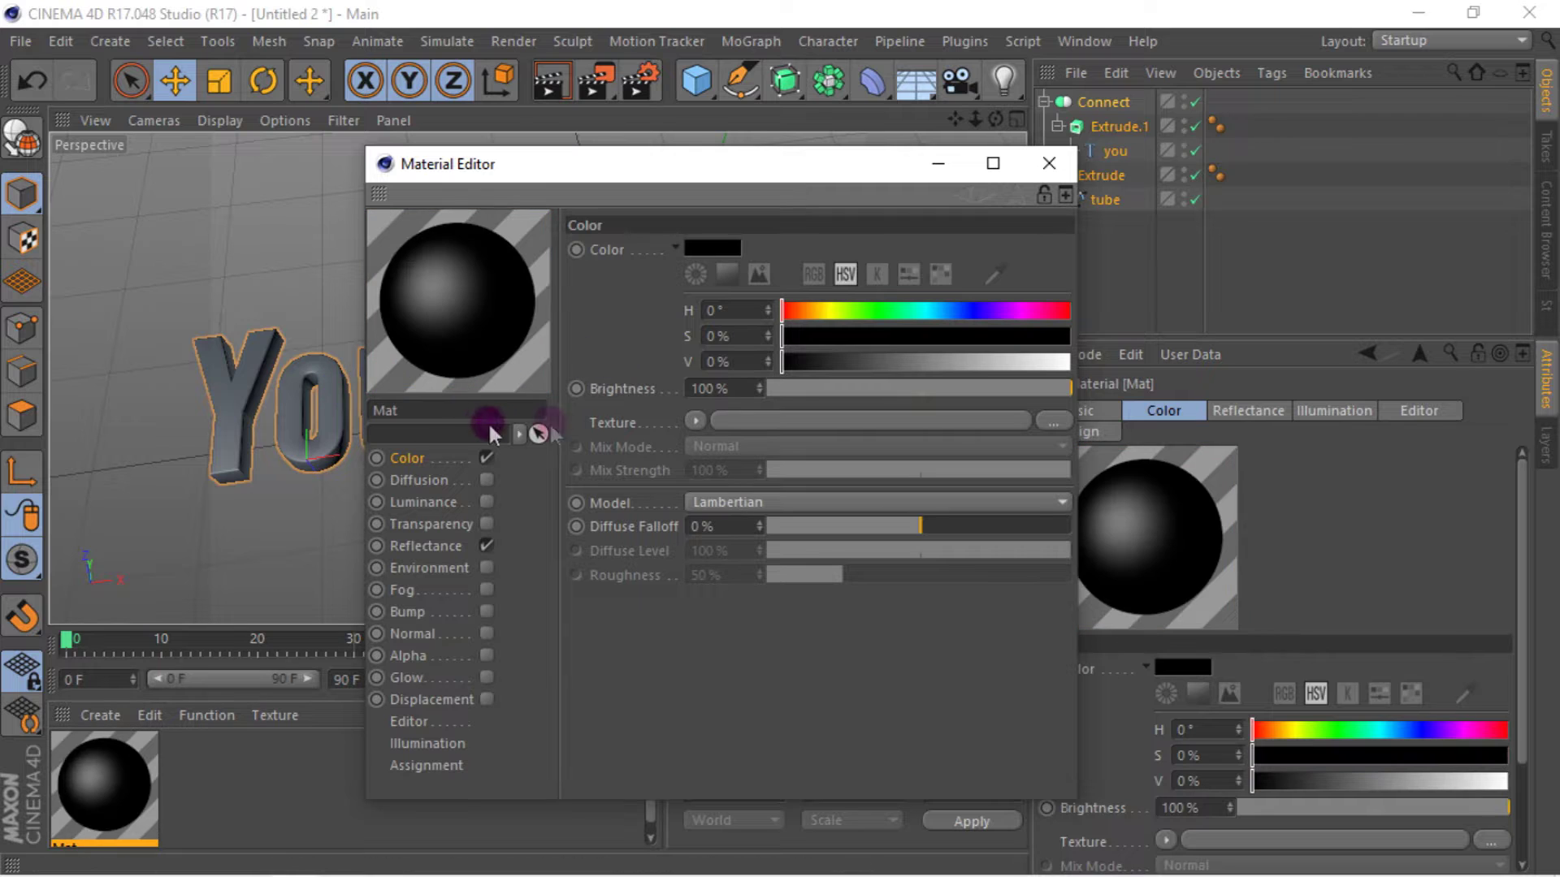
- Replace Mat's Default Specular with a Beckmann layer, Additive attenuation and 0% specular strength
left_click(426, 544)
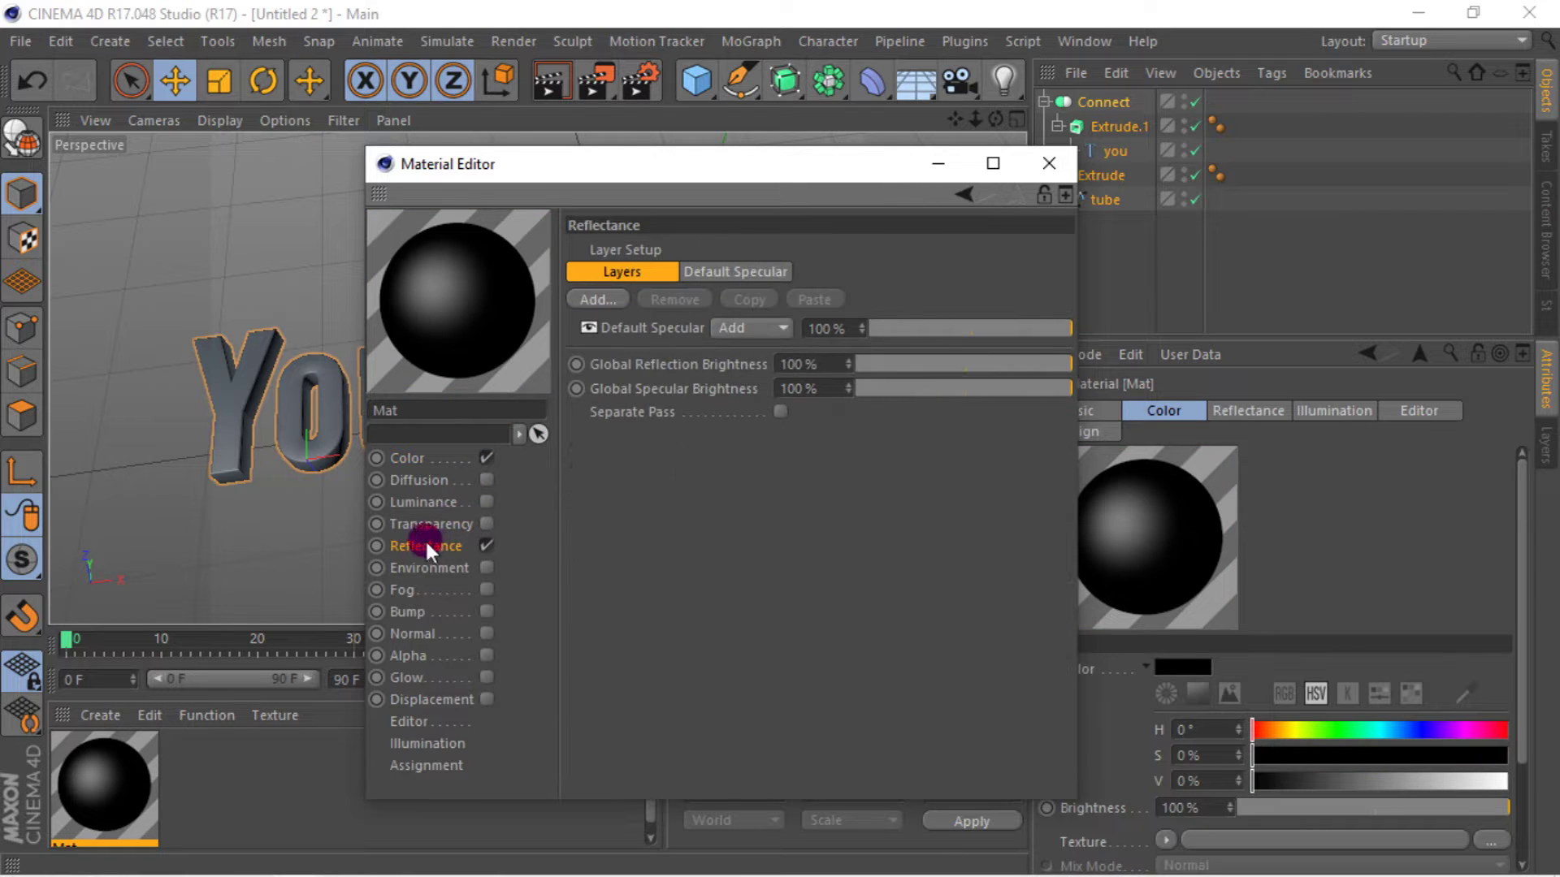
right_click(650, 325)
left_click(733, 342)
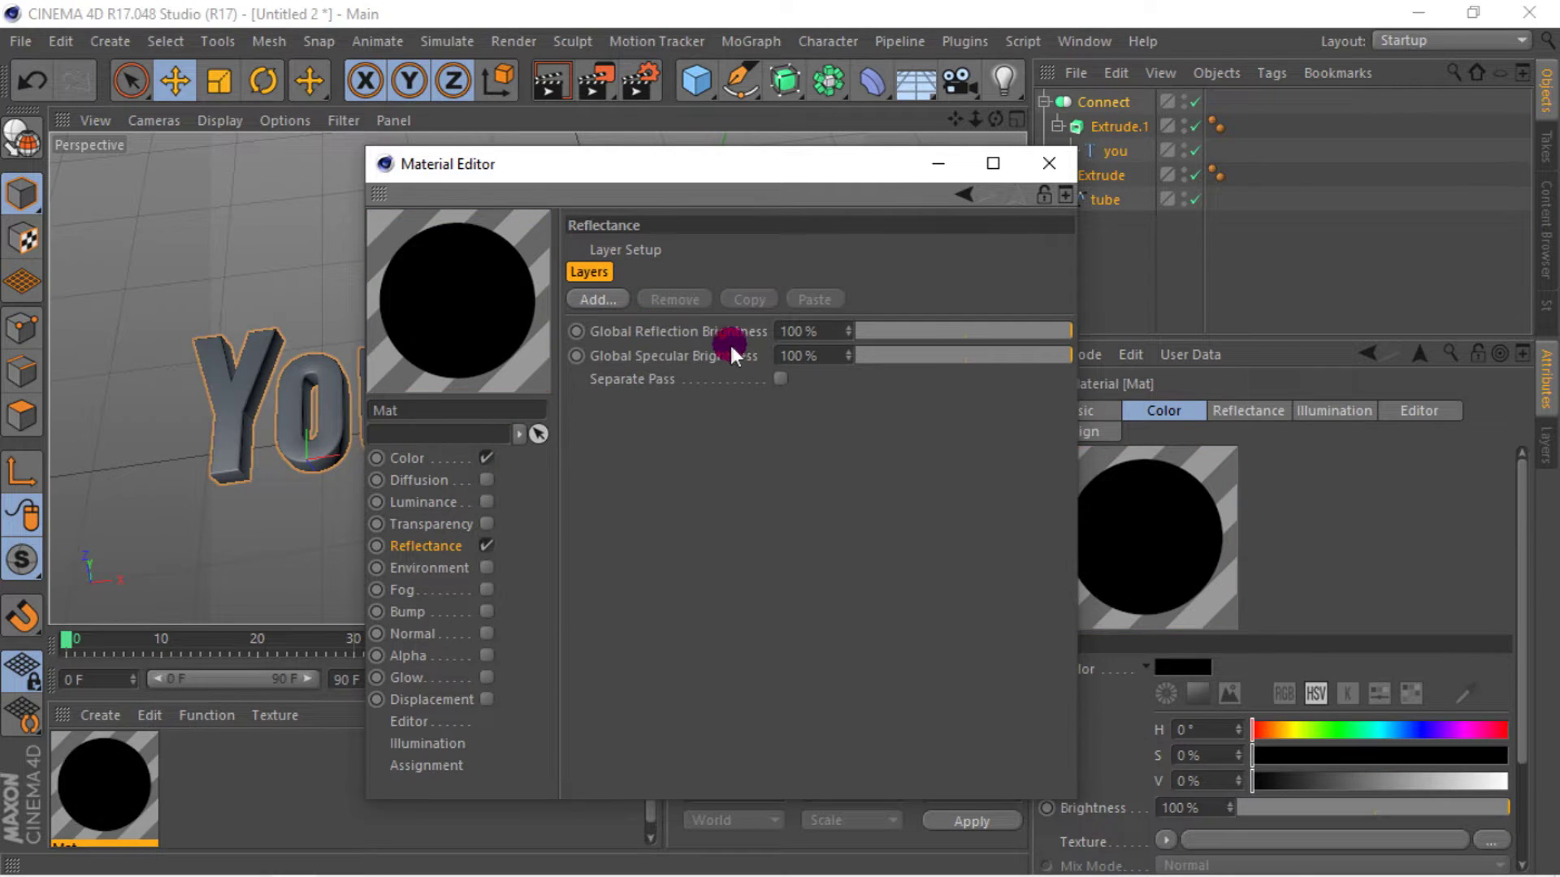
left_click(611, 308)
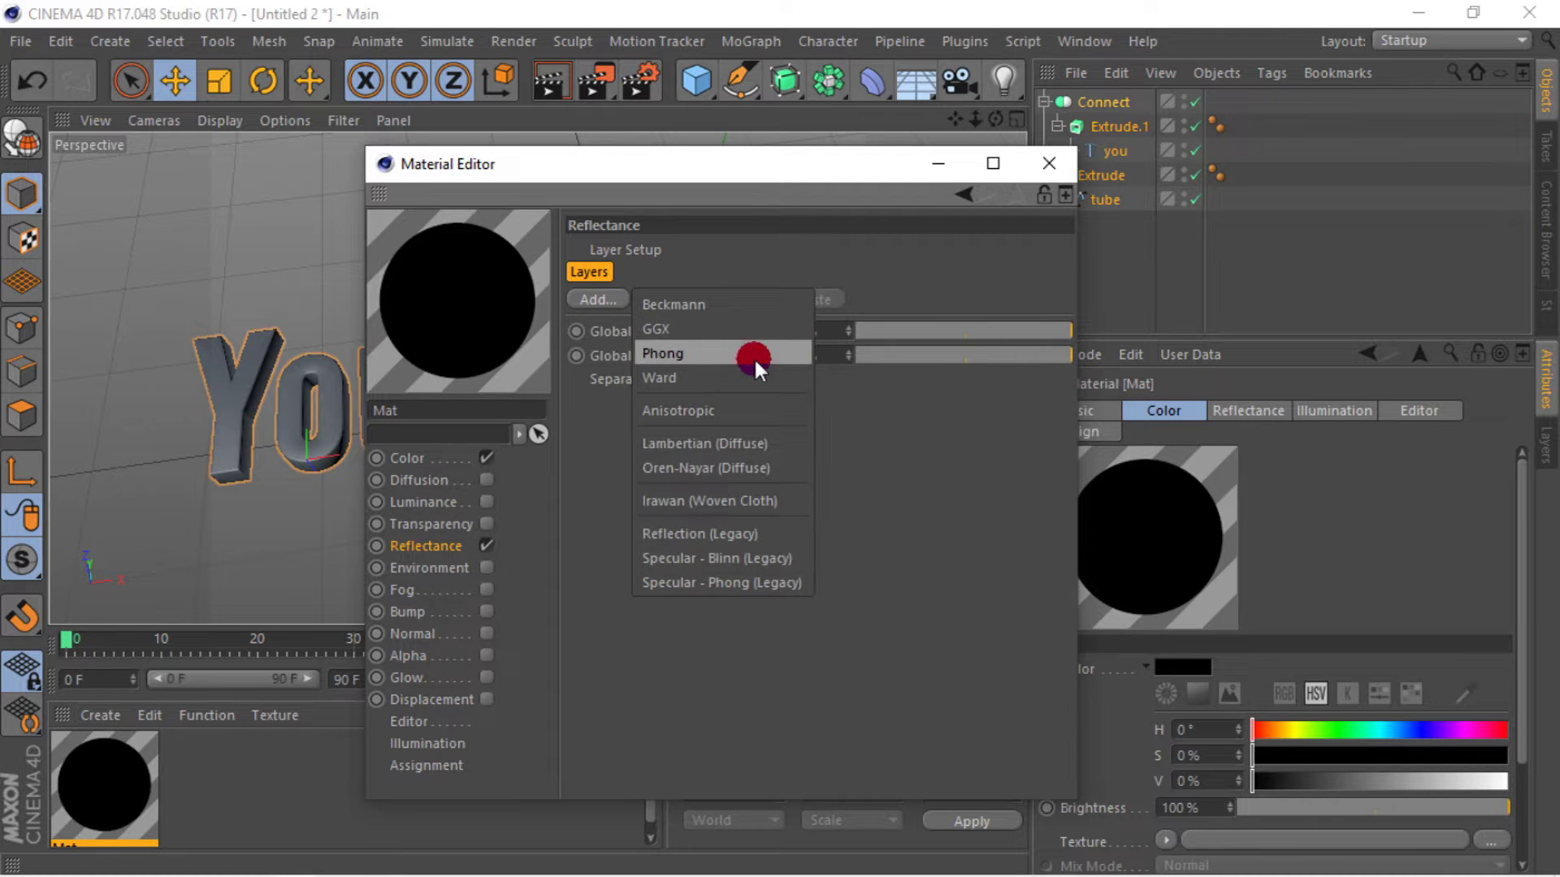
left_click(707, 308)
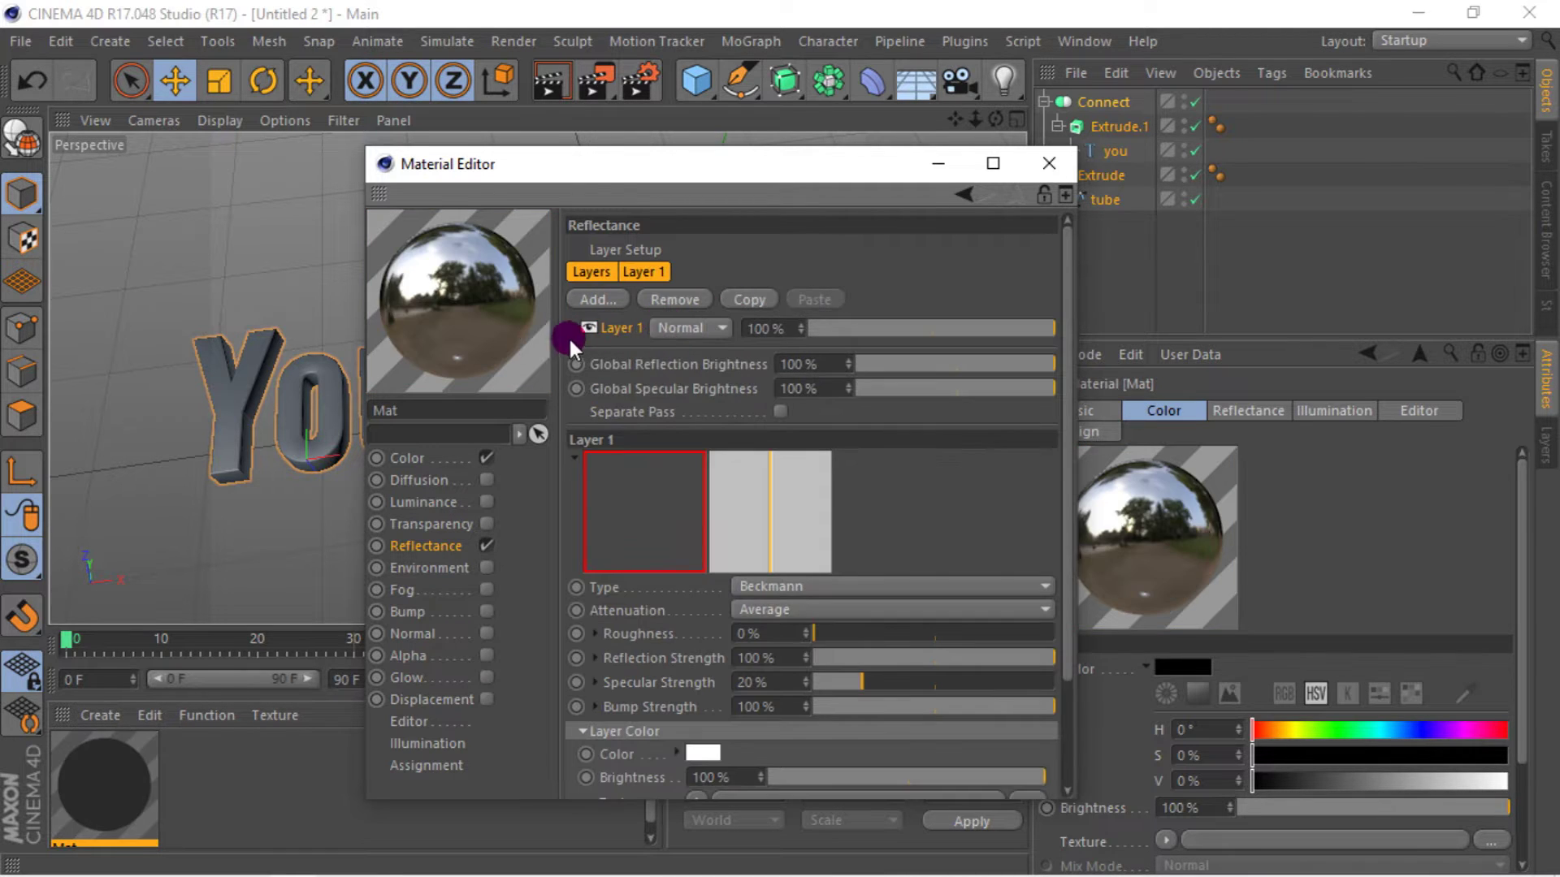
left_click(808, 610)
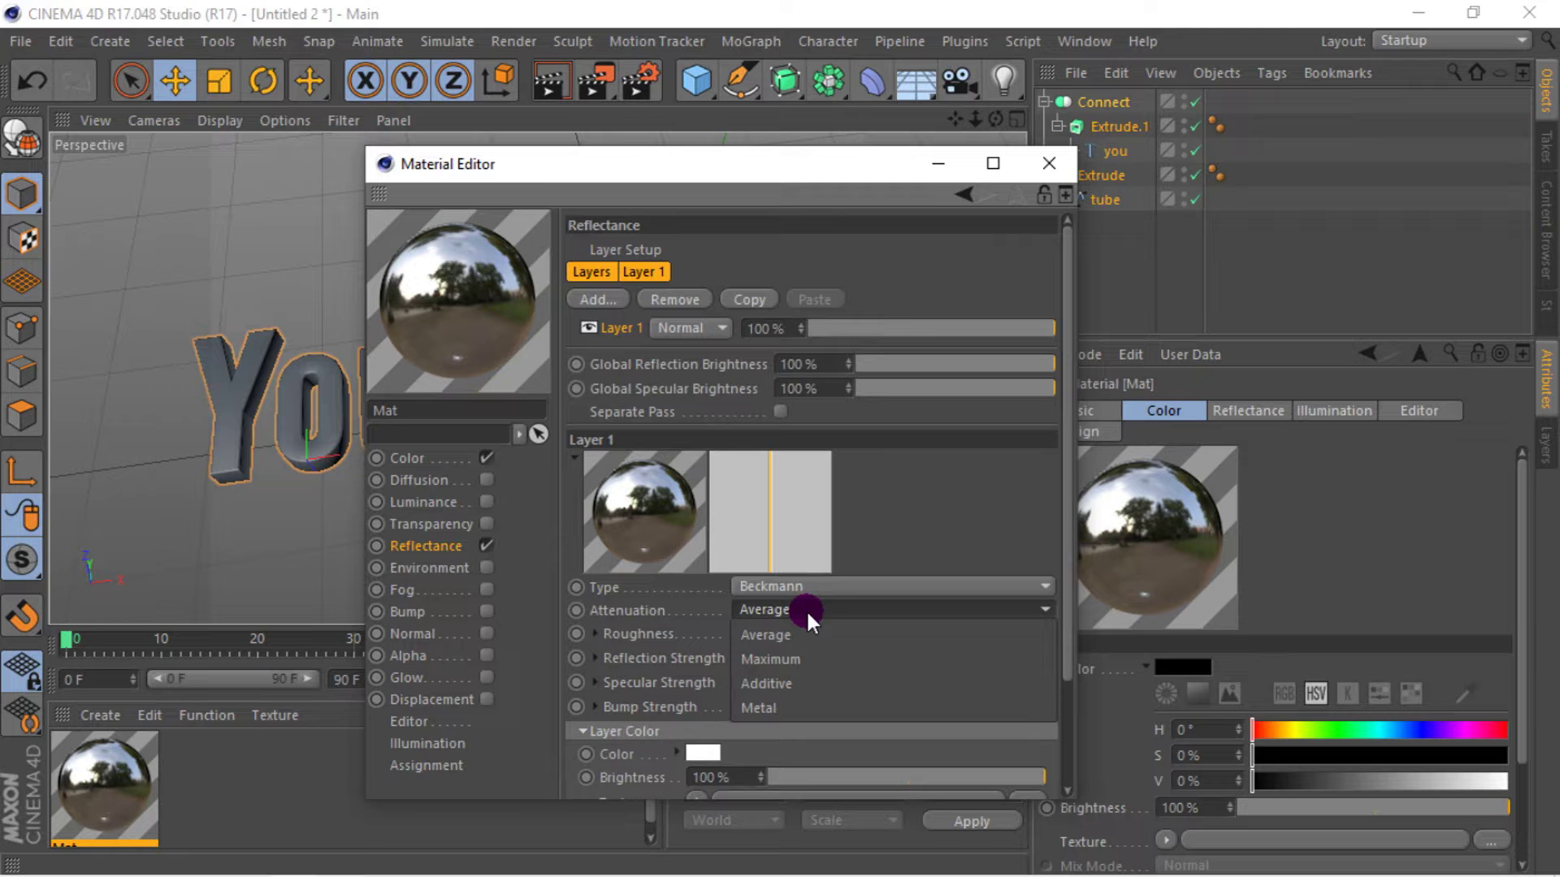
left_click(791, 684)
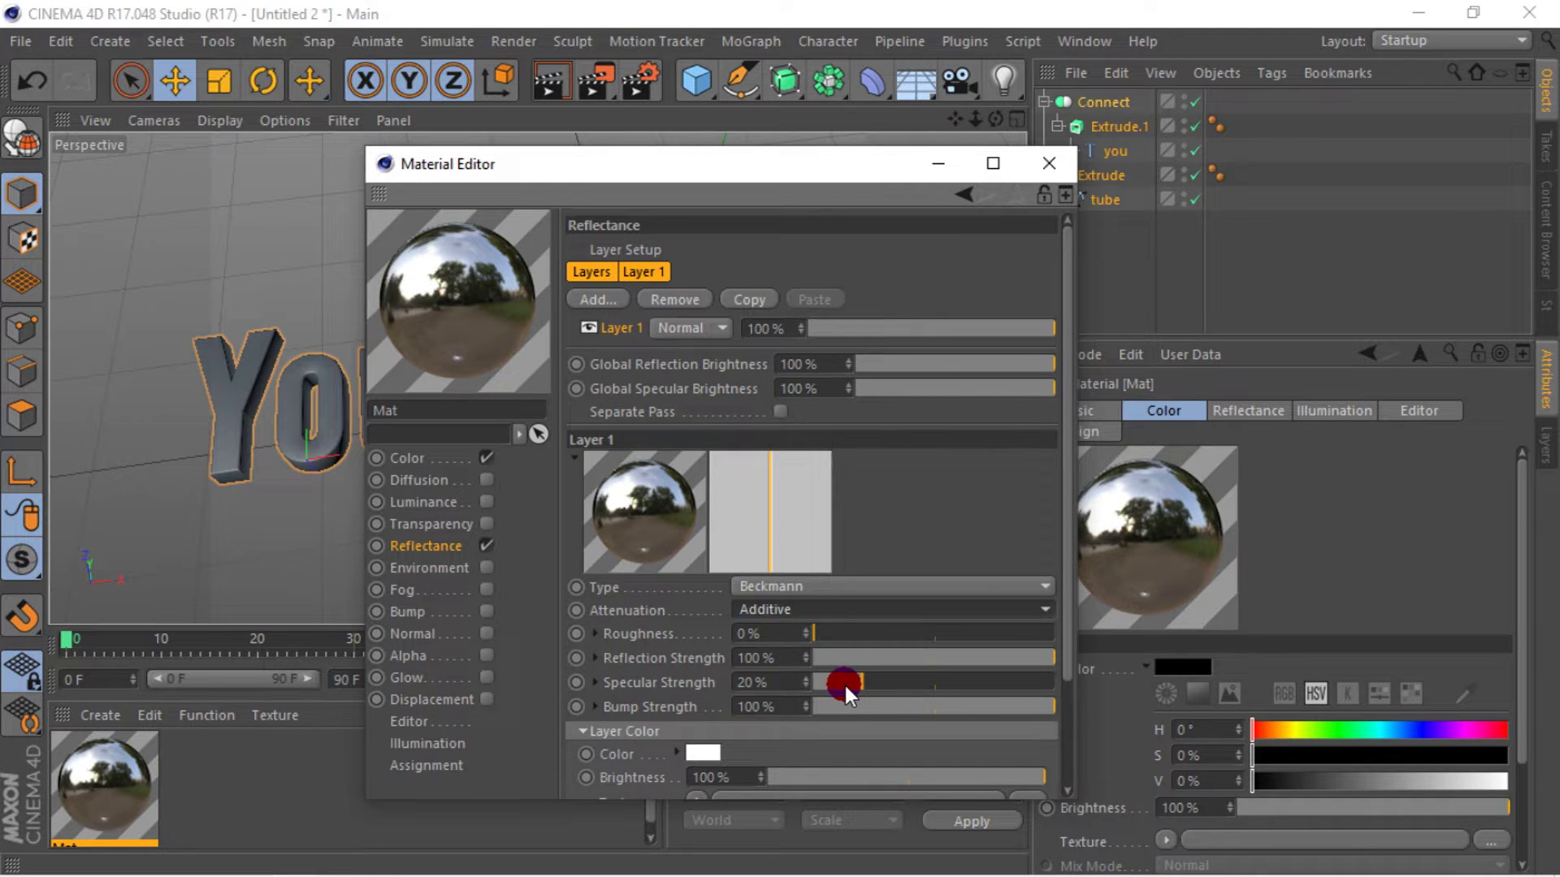
left_click_drag(802, 676, 784, 686)
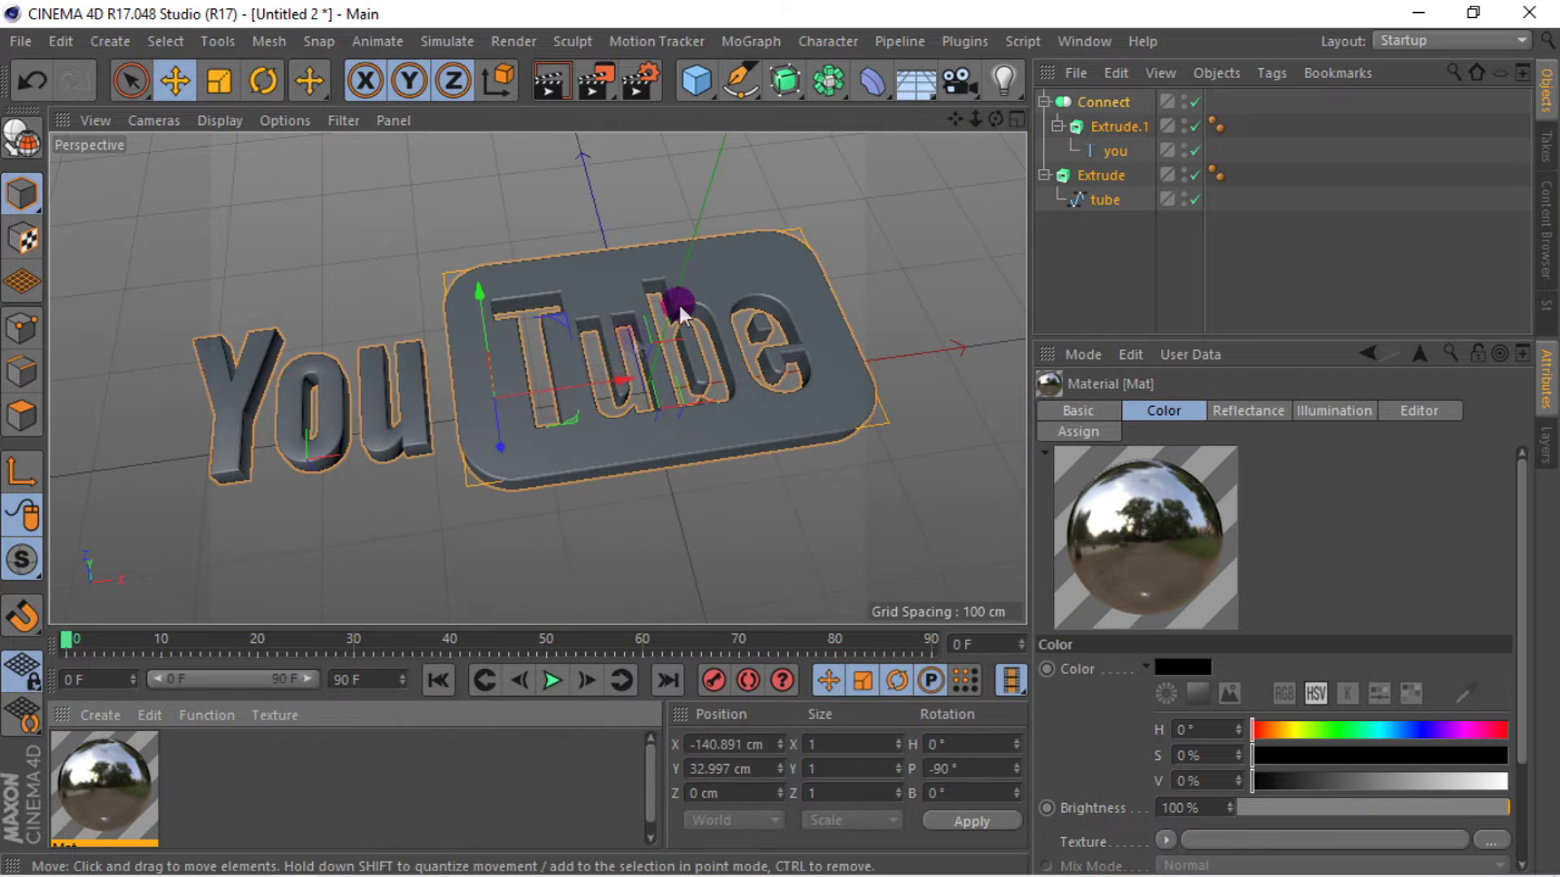
left_click(1041, 168)
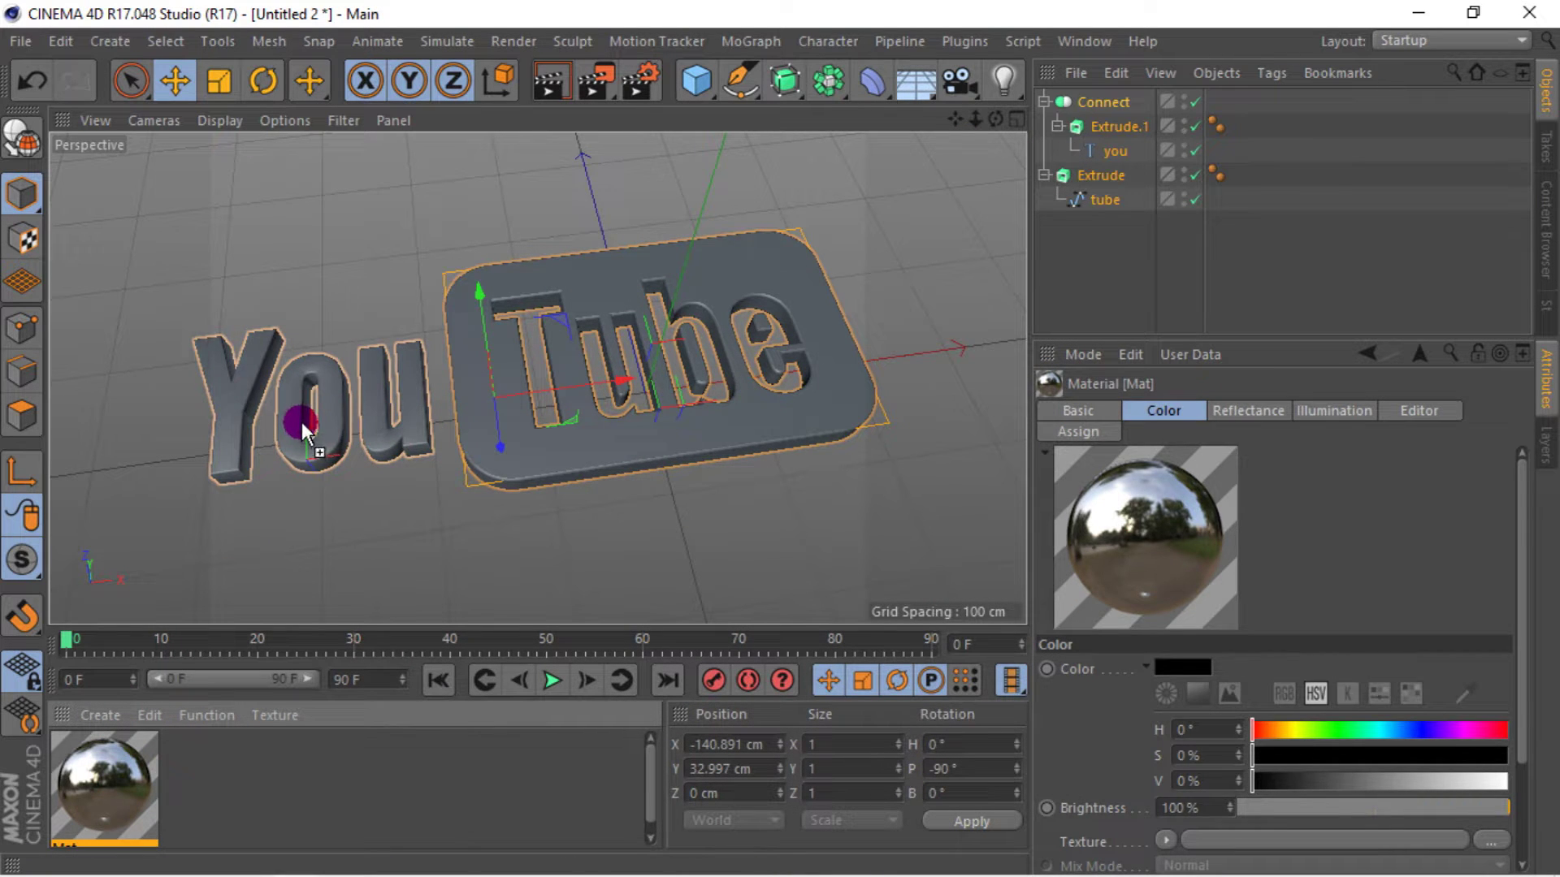
- Apply Mat to the logo objects, then undo that assignment
left_click_drag(230, 508, 301, 421)
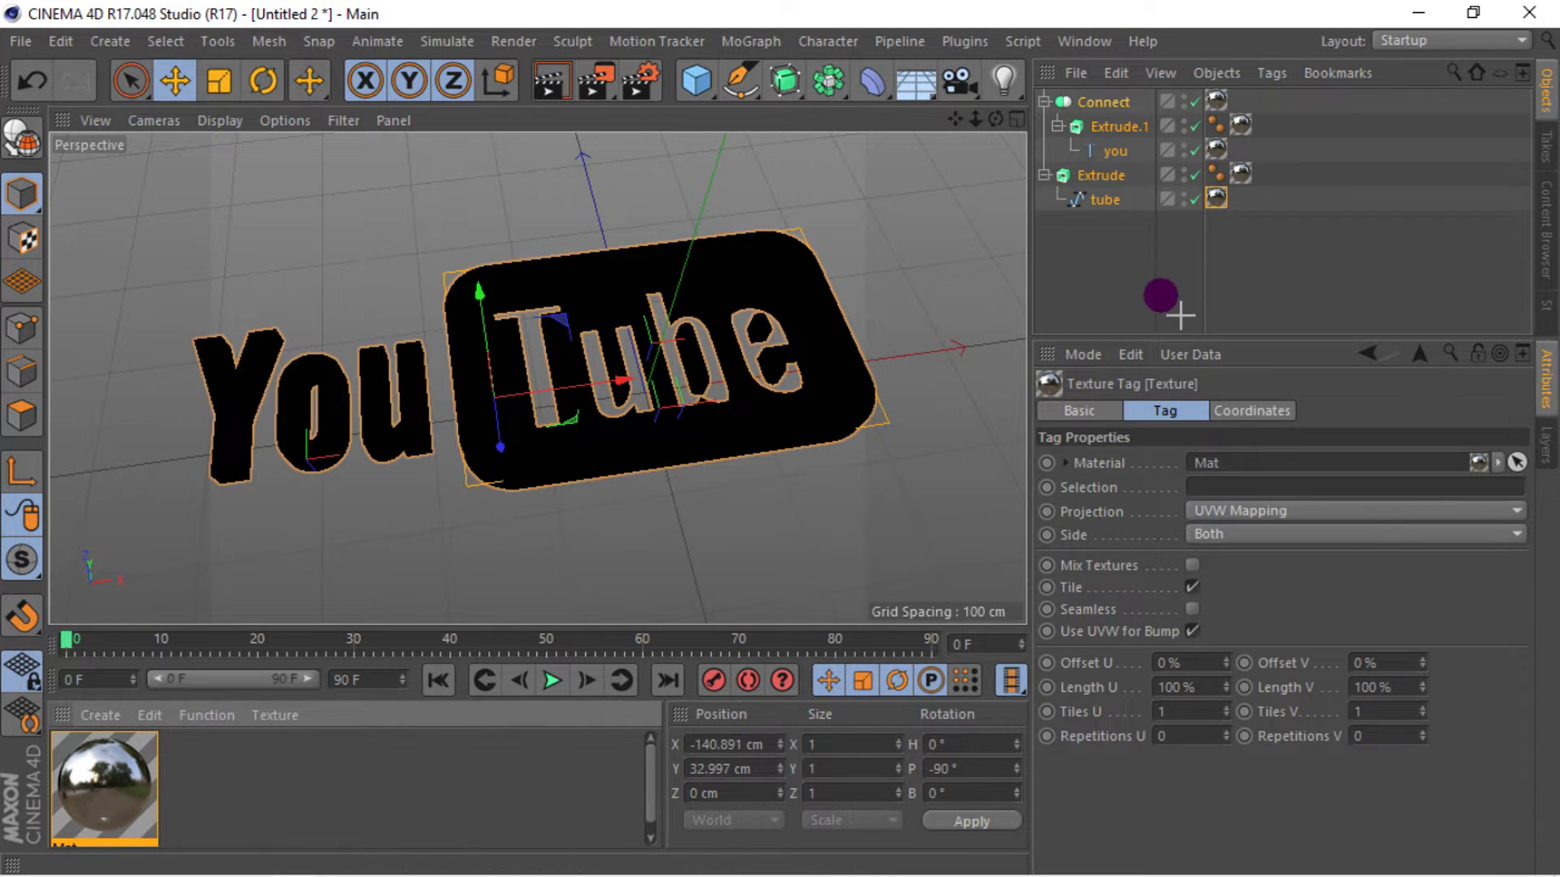
left_click(1164, 294)
key("ctrl+z")
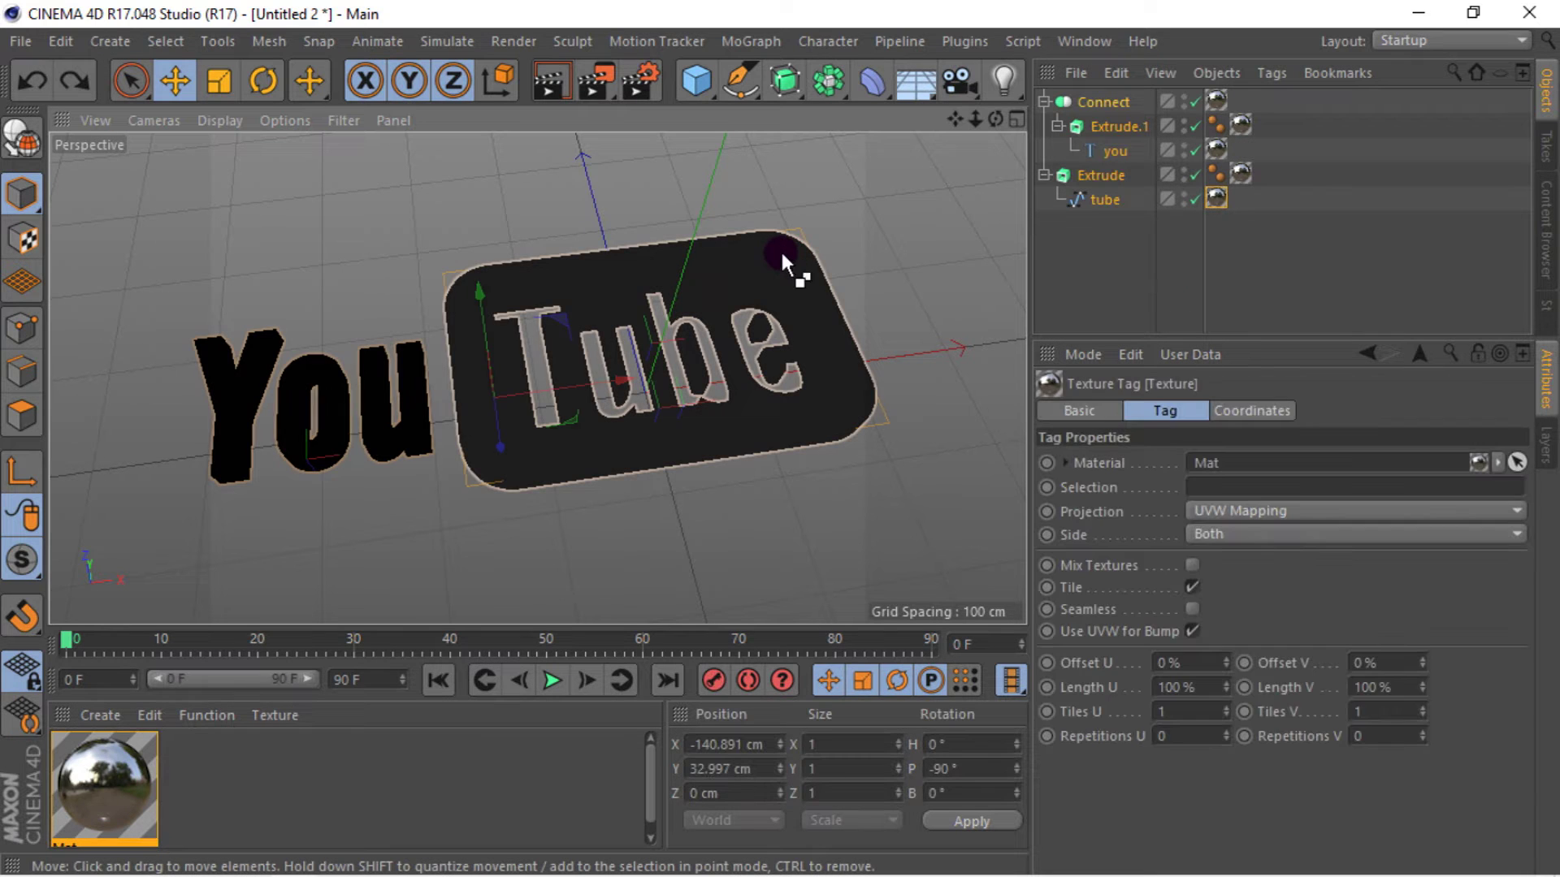
key("ctrl+z")
- Assign Mat to the You lettering and the Tube plate, then check a test render
left_click(114, 776)
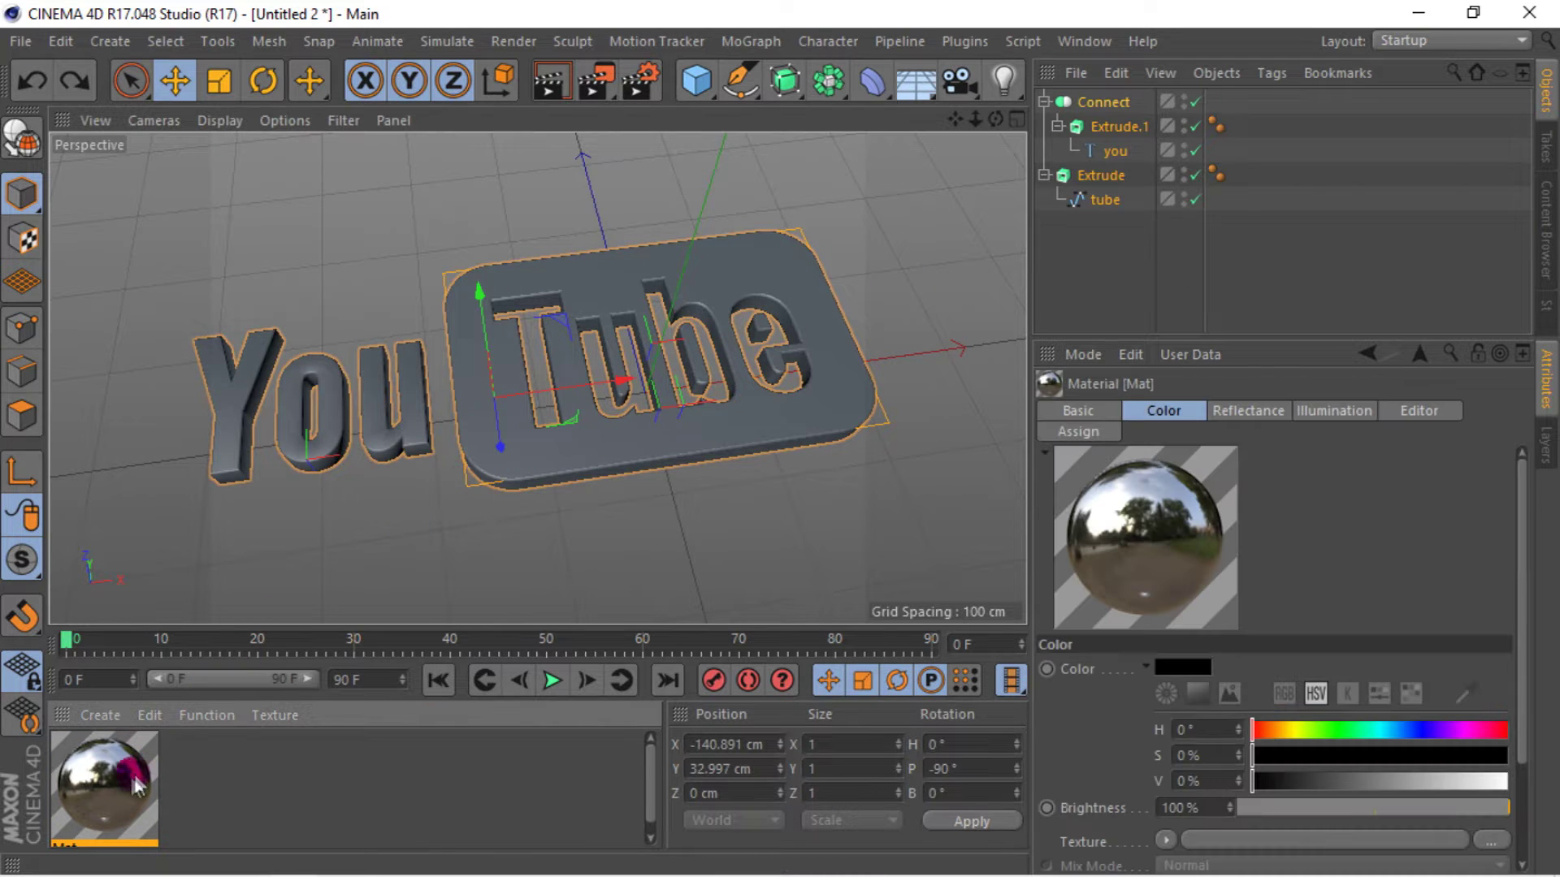
left_click(1068, 250)
left_click_drag(104, 780, 285, 510)
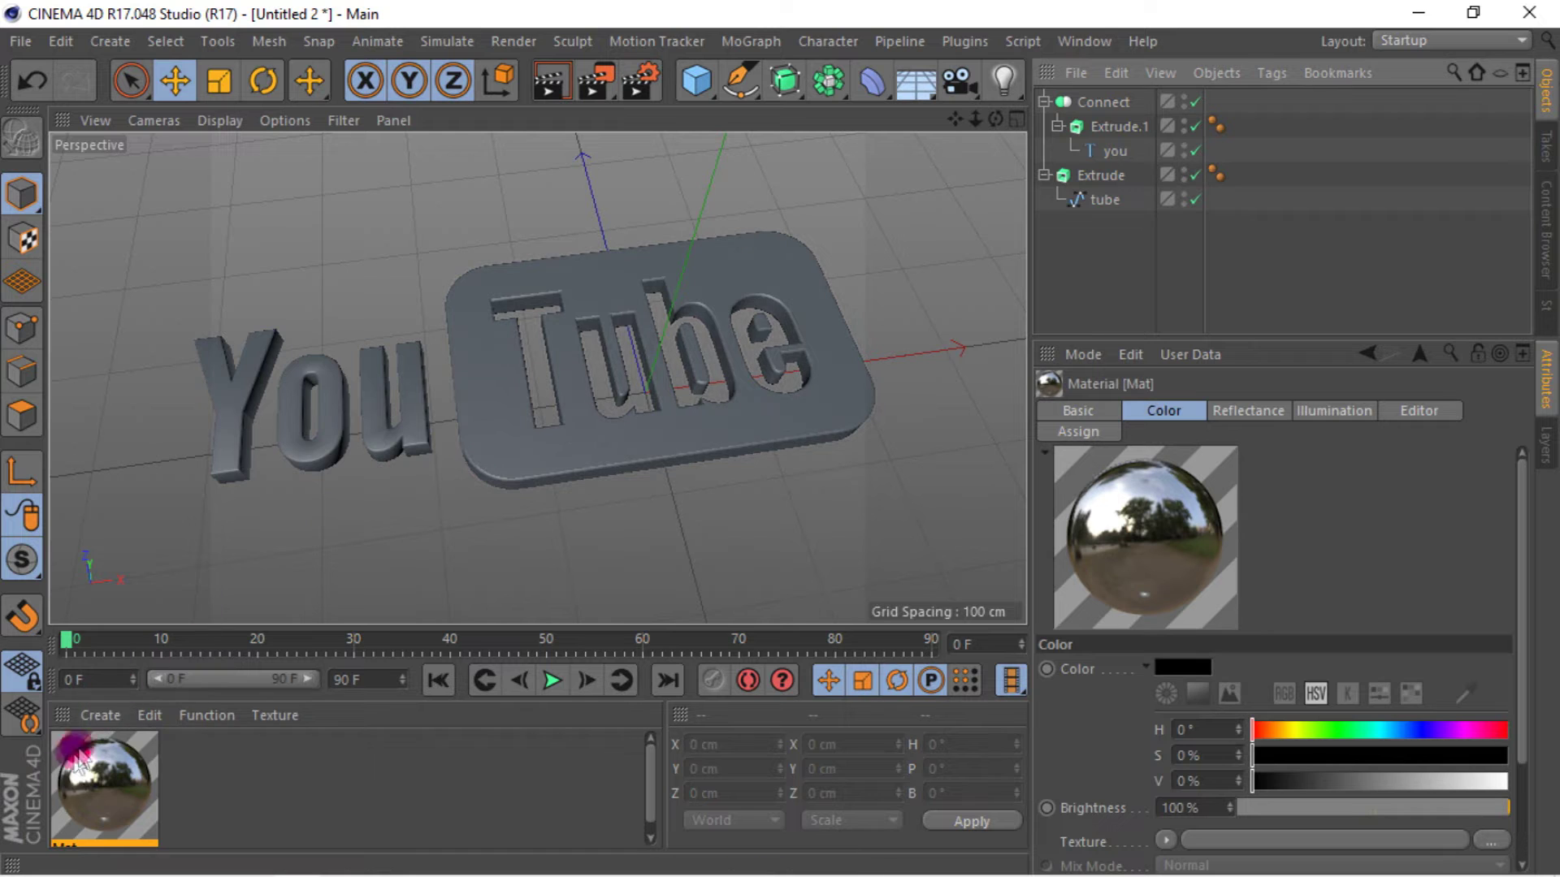
left_click_drag(104, 779, 533, 450)
left_click(1119, 276)
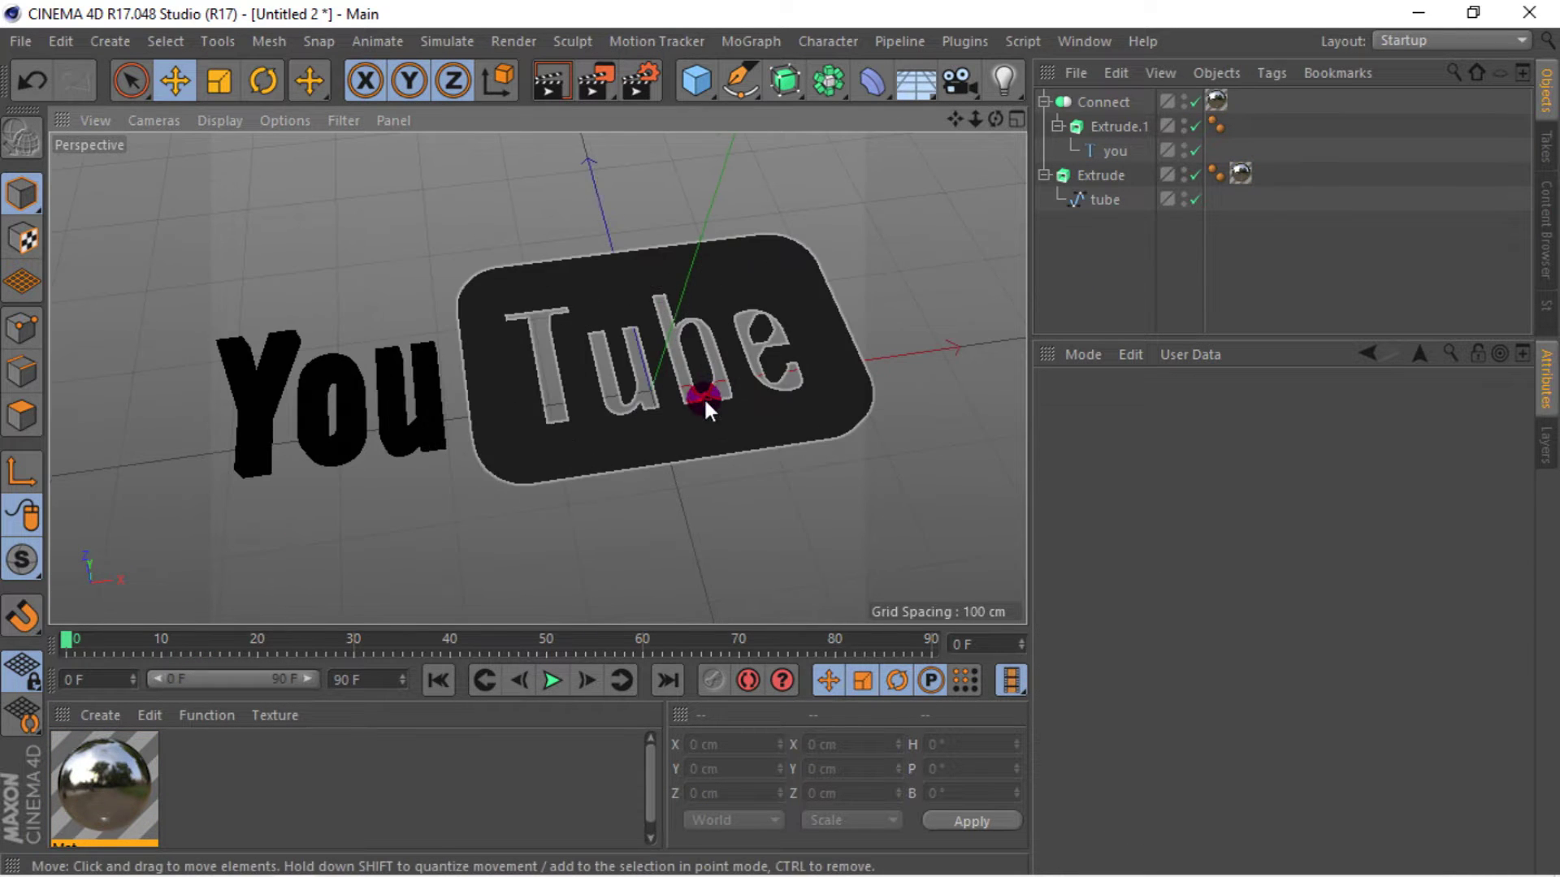
left_click(539, 78)
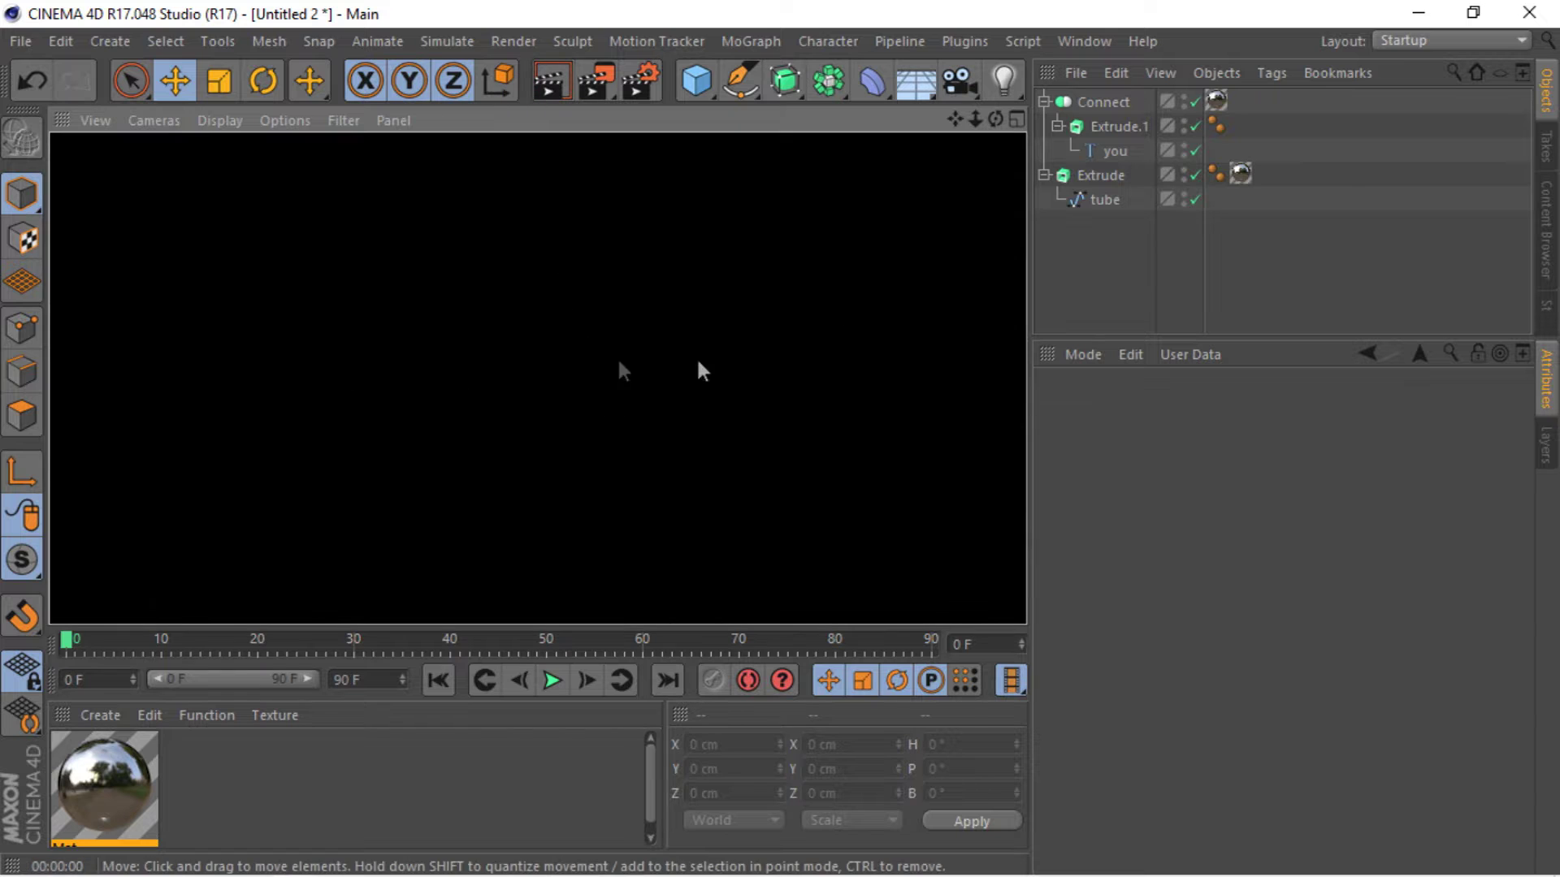
left_click(699, 355)
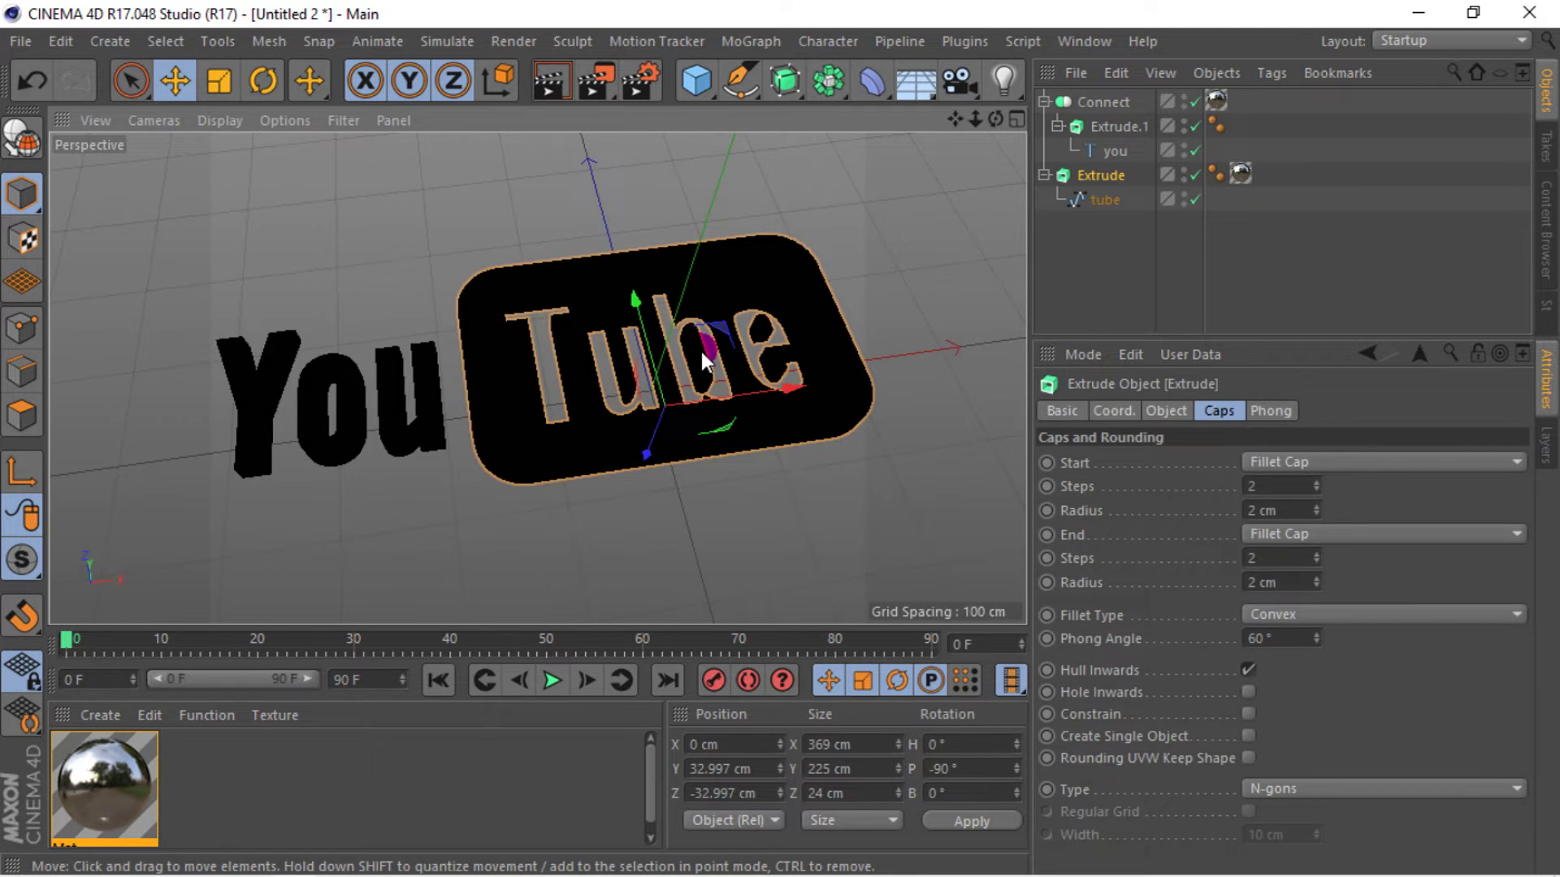
- Add a Sky with a Compositing tag that hides it from the camera
left_click(916, 80)
left_click(1041, 159)
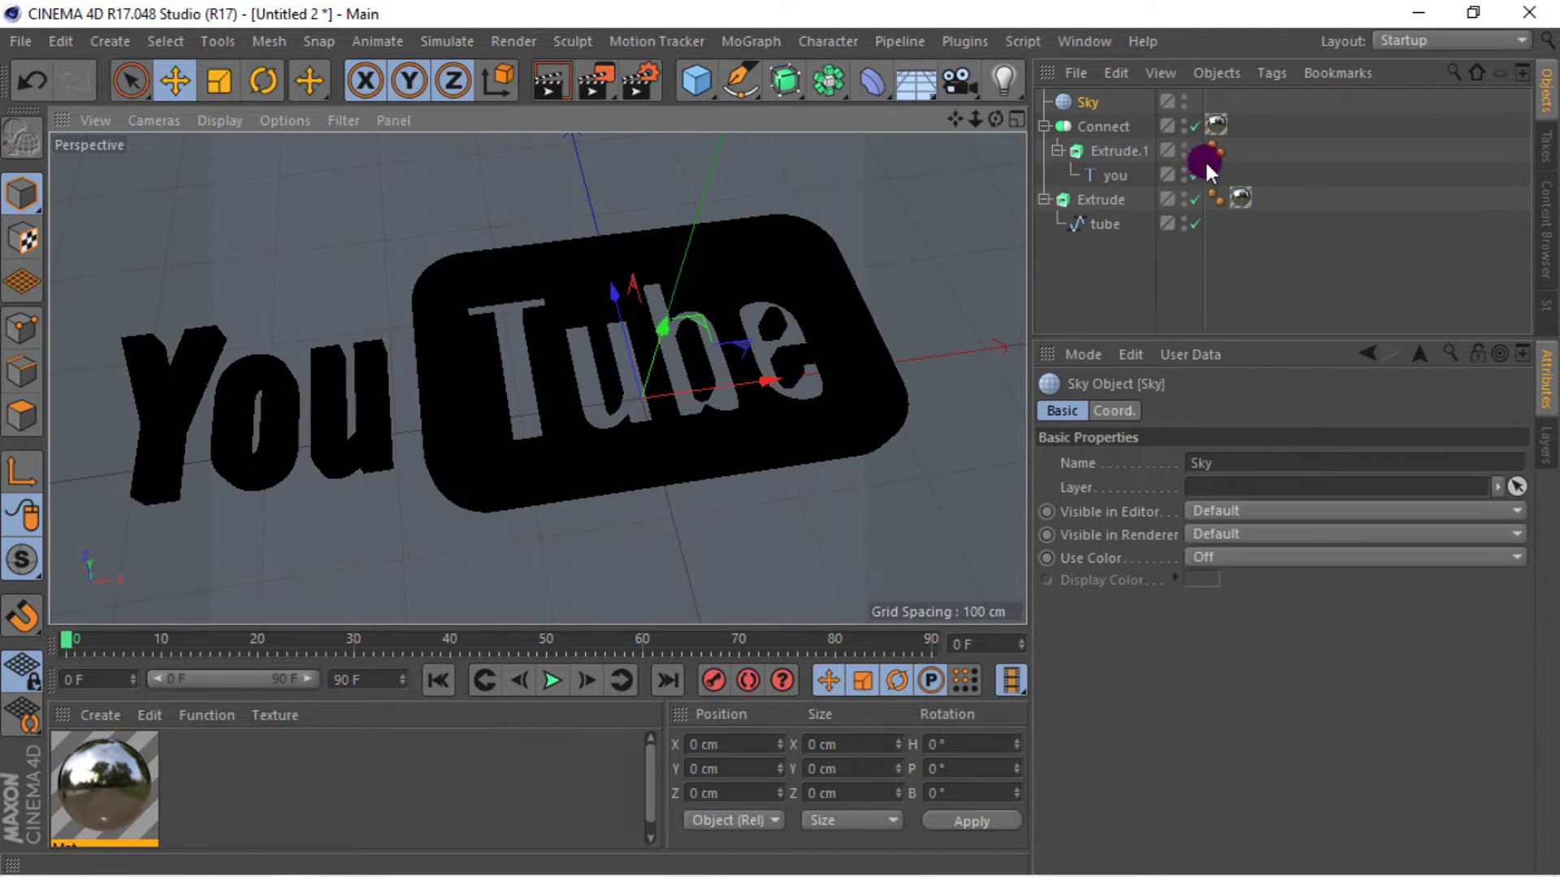
right_click(1098, 101)
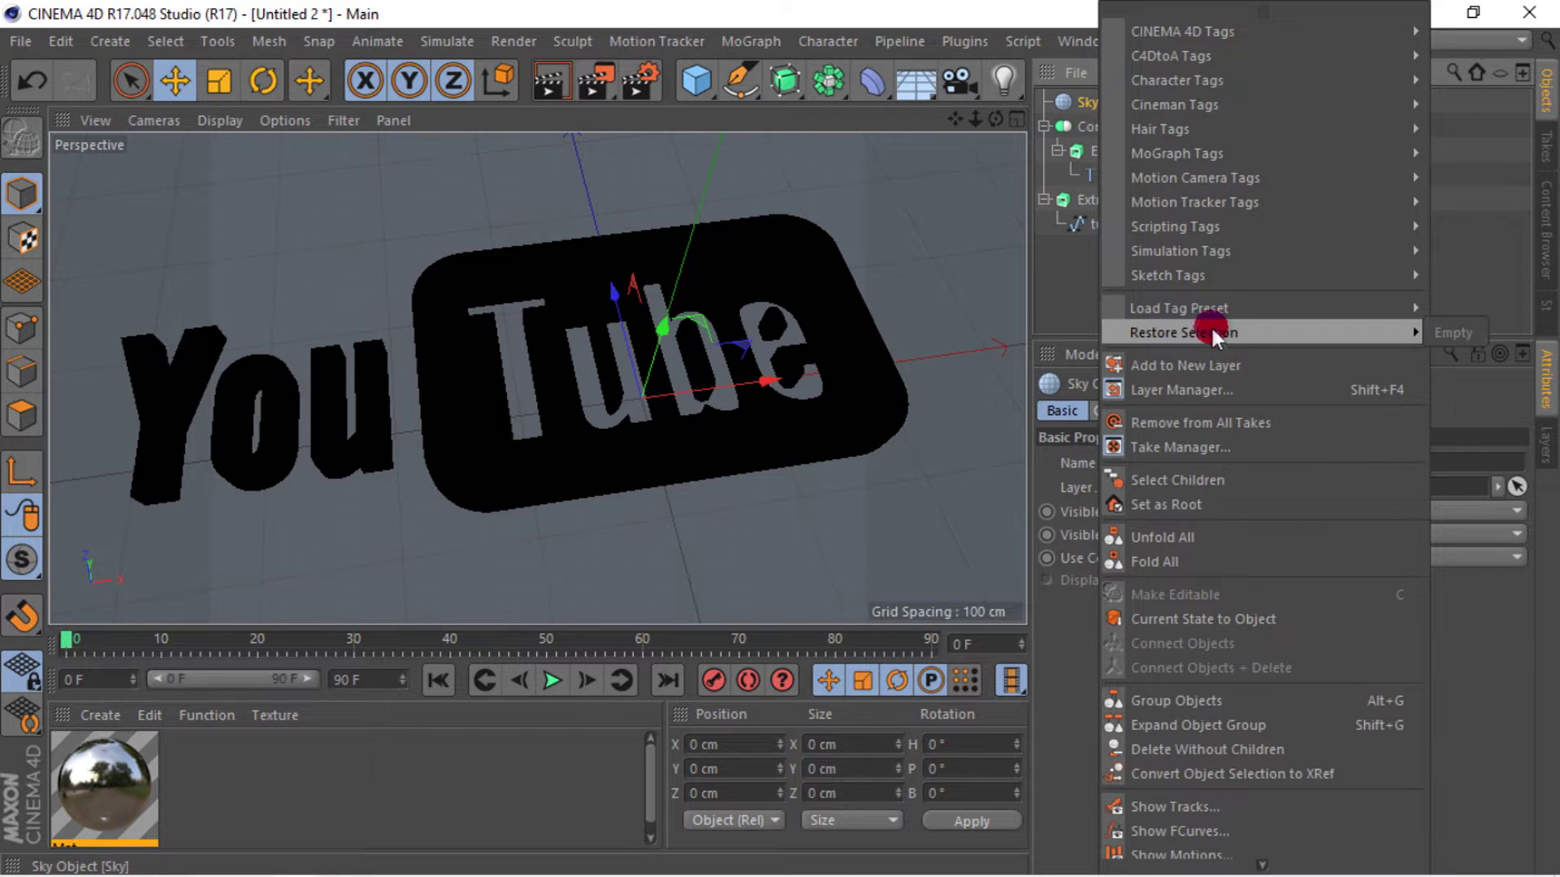
mouse_move(1179, 31)
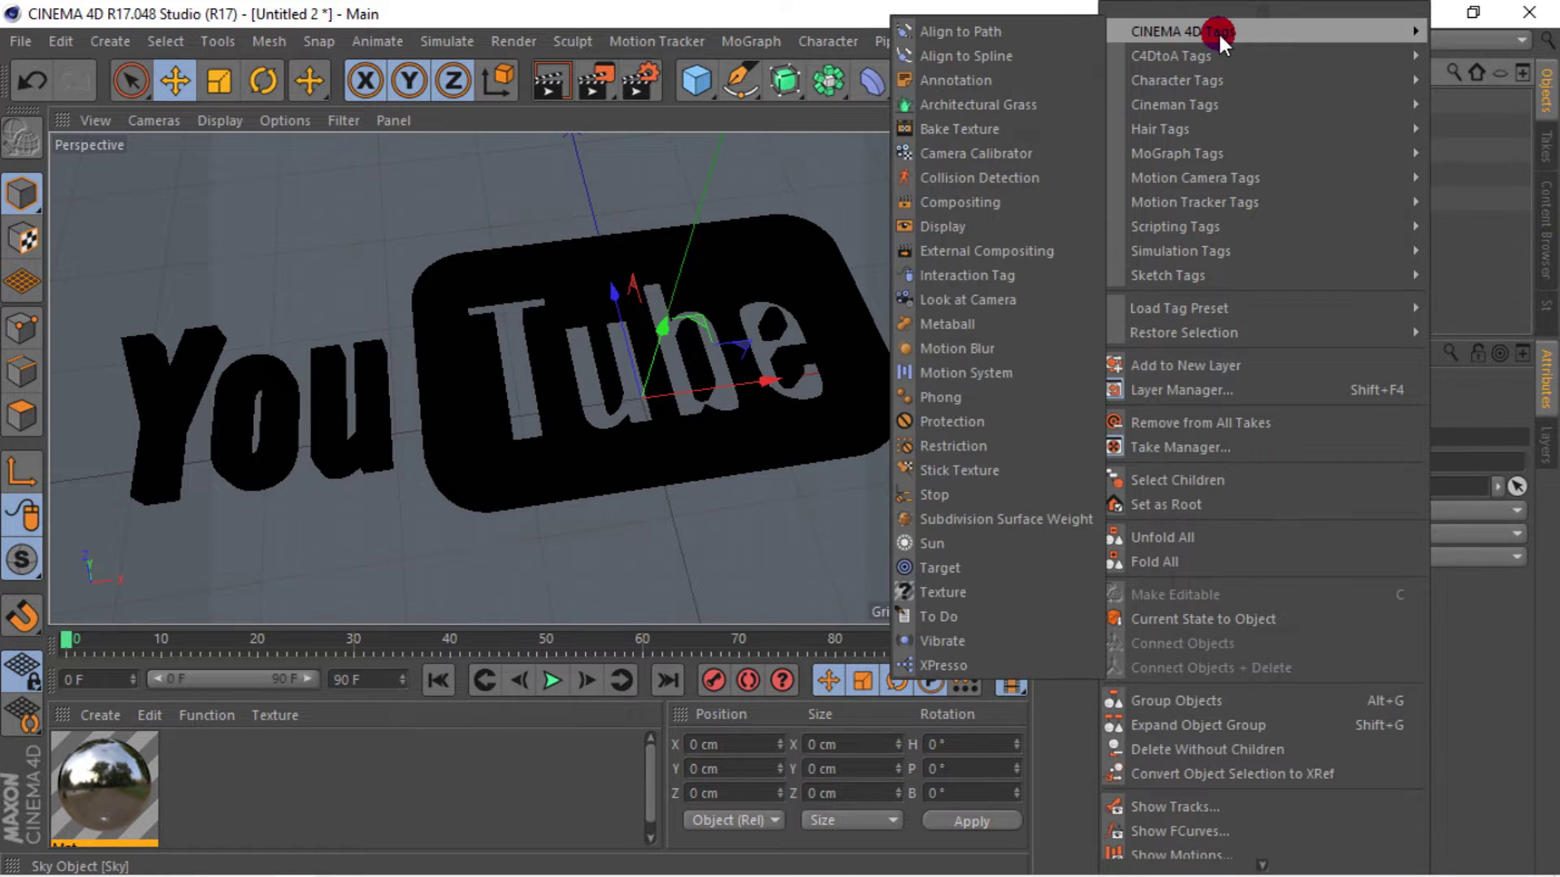
left_click(987, 201)
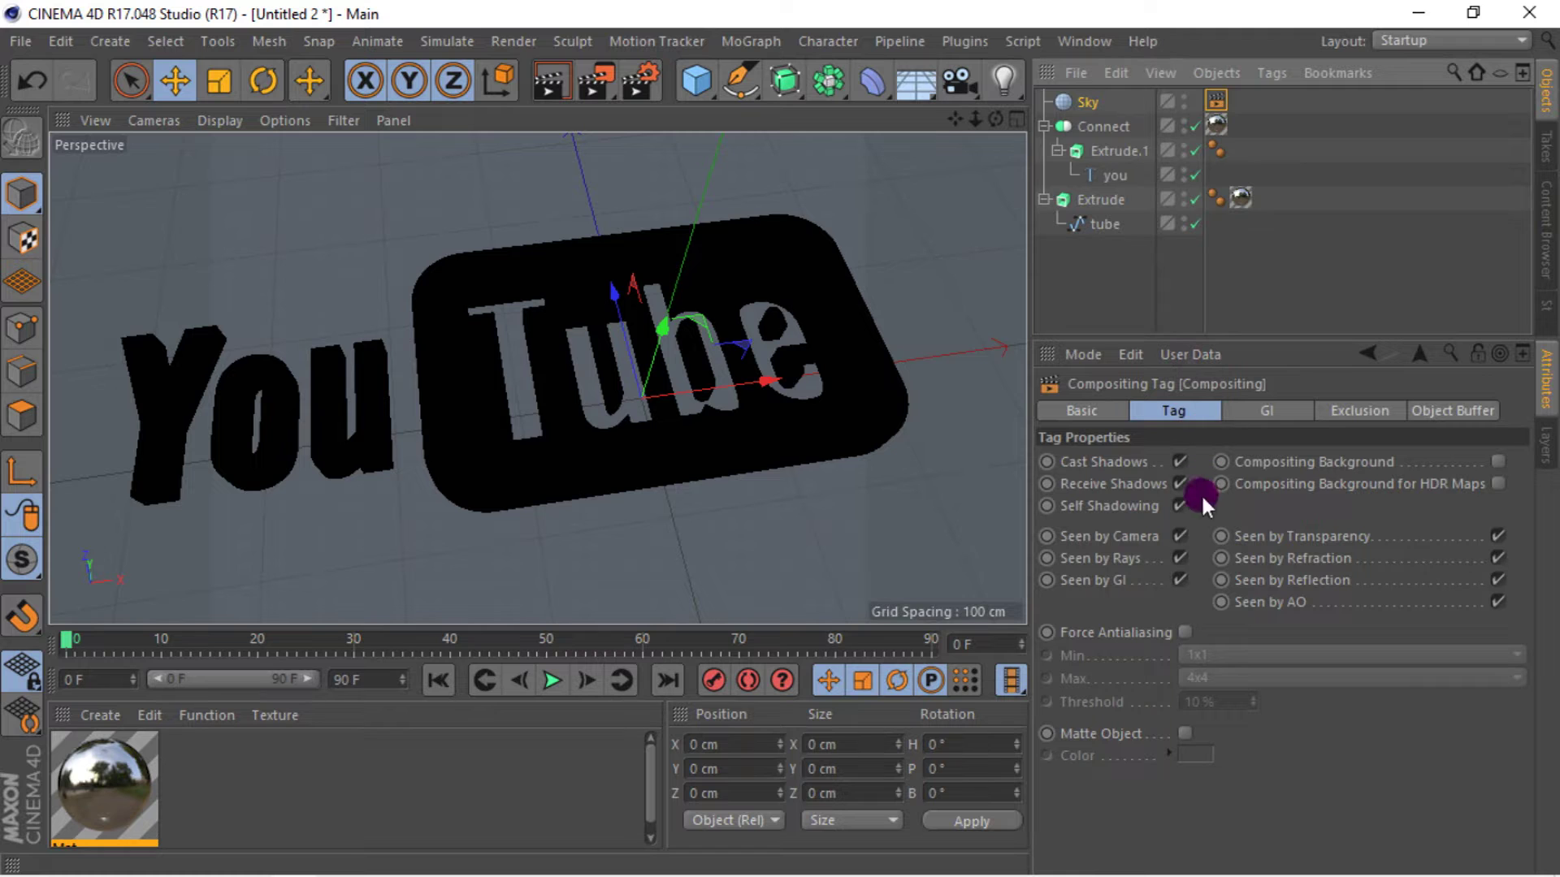
left_click(1179, 537)
- Create Mat.1 with only the Luminance channel enabled, loaded with a red image
left_click(98, 715)
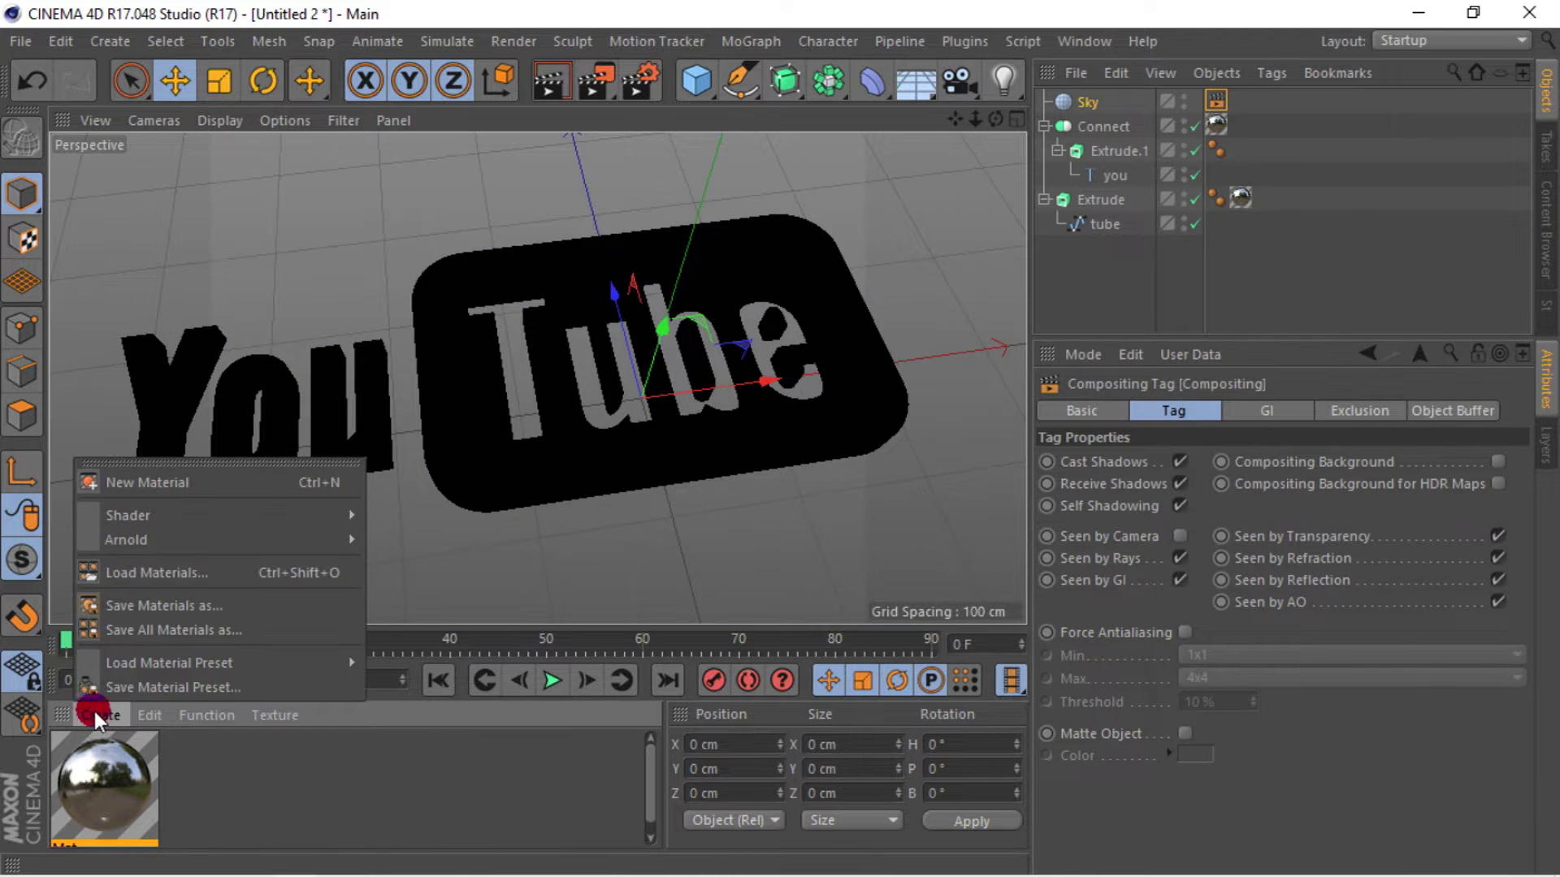
left_click(152, 486)
double_click(118, 776)
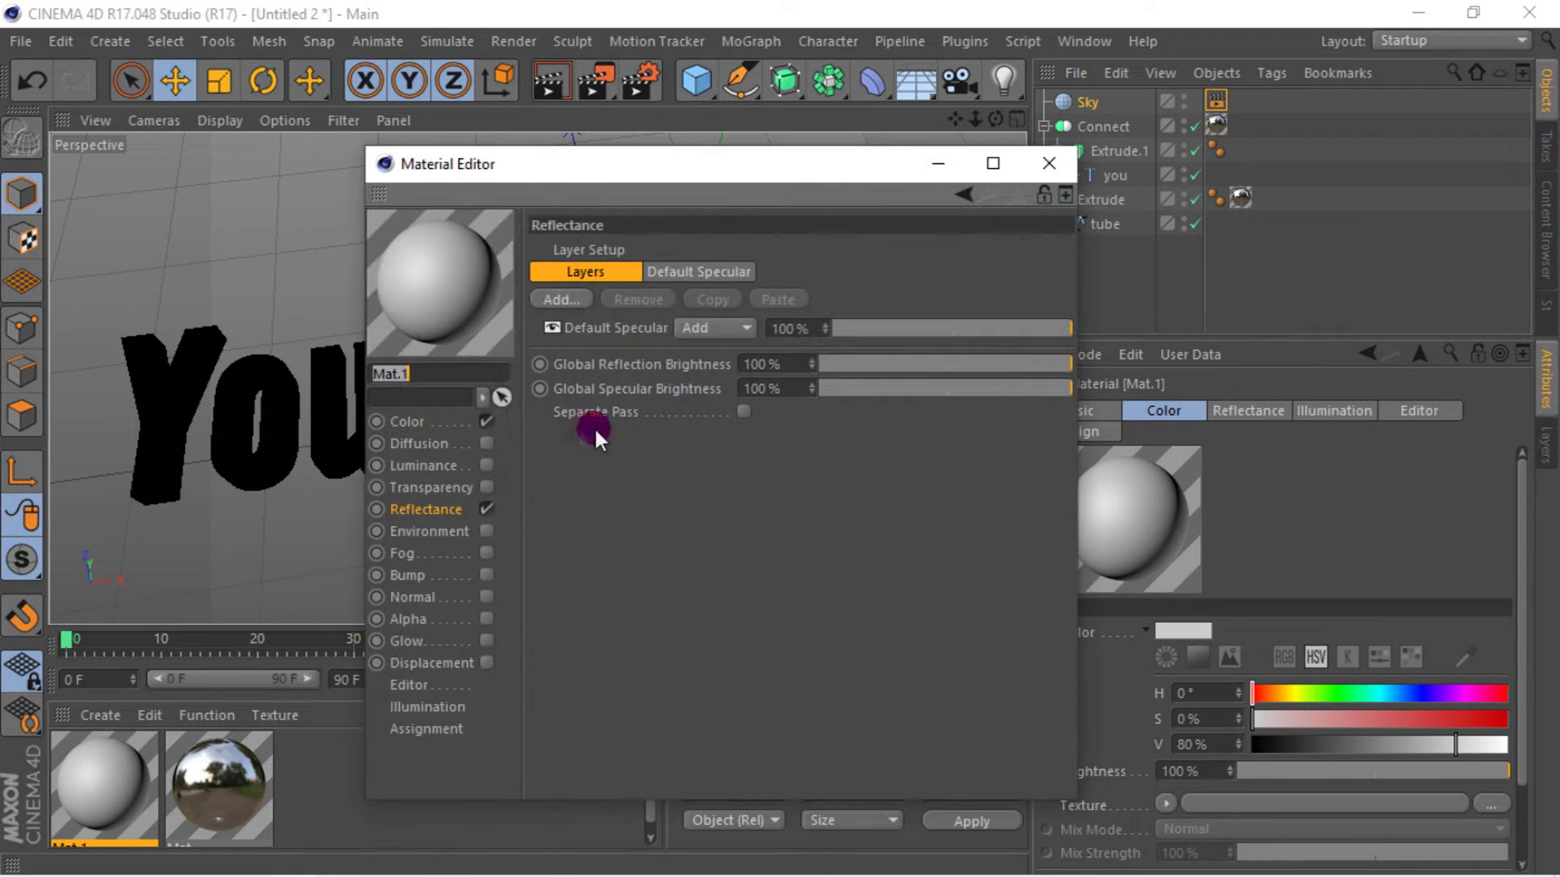
left_click(485, 421)
left_click(486, 509)
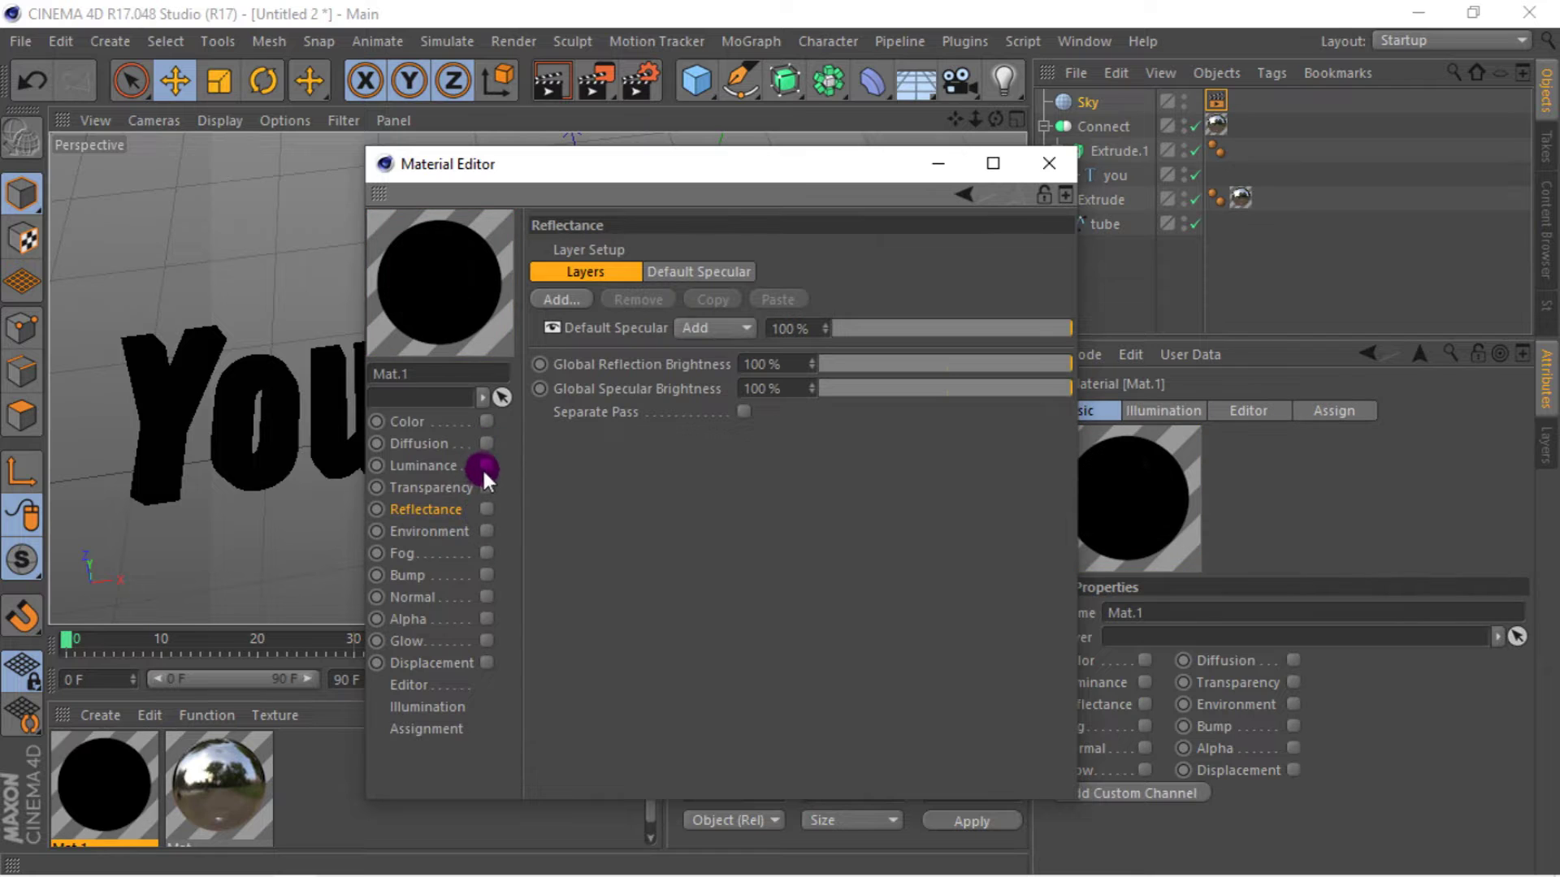
left_click(486, 464)
left_click(587, 390)
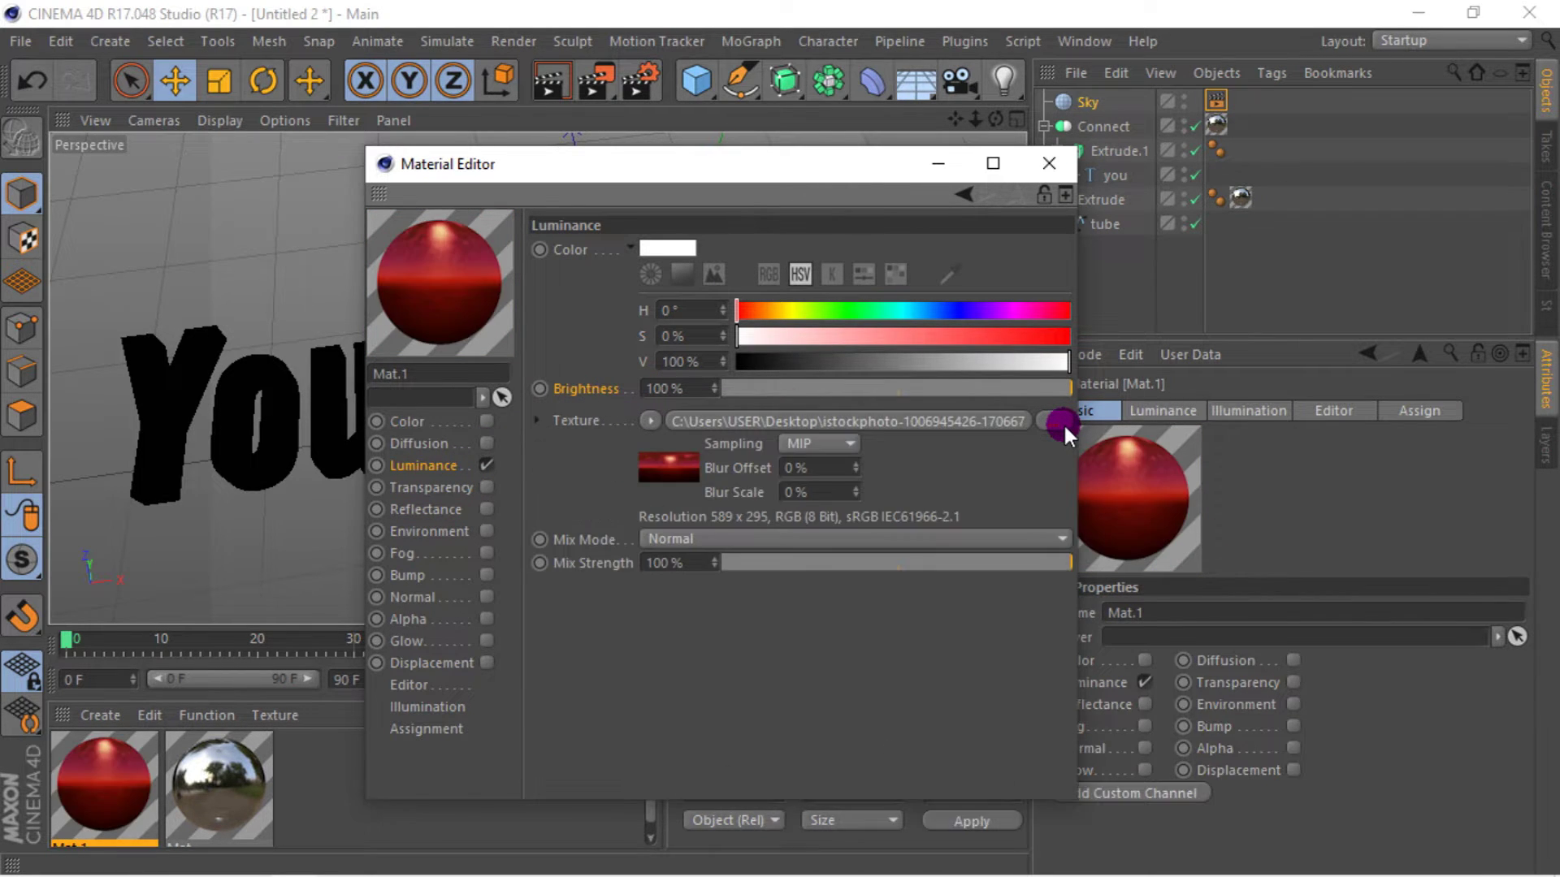
left_click(794, 246)
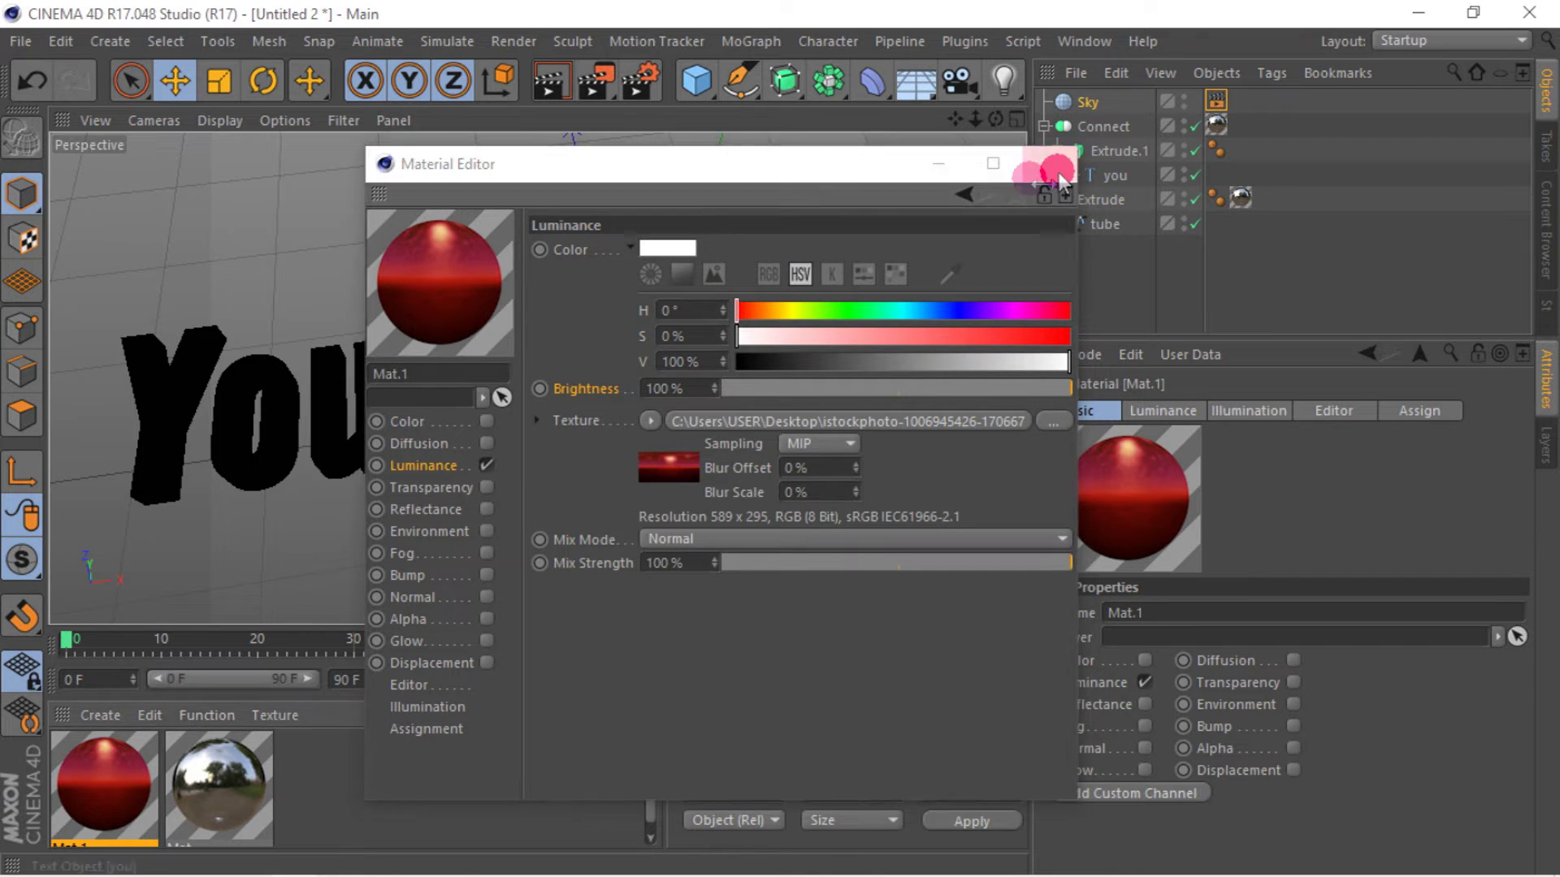
left_click(1059, 172)
- Apply Mat.1 to the Sky with Flat projection and render the view
left_click_drag(1095, 104, 1231, 116)
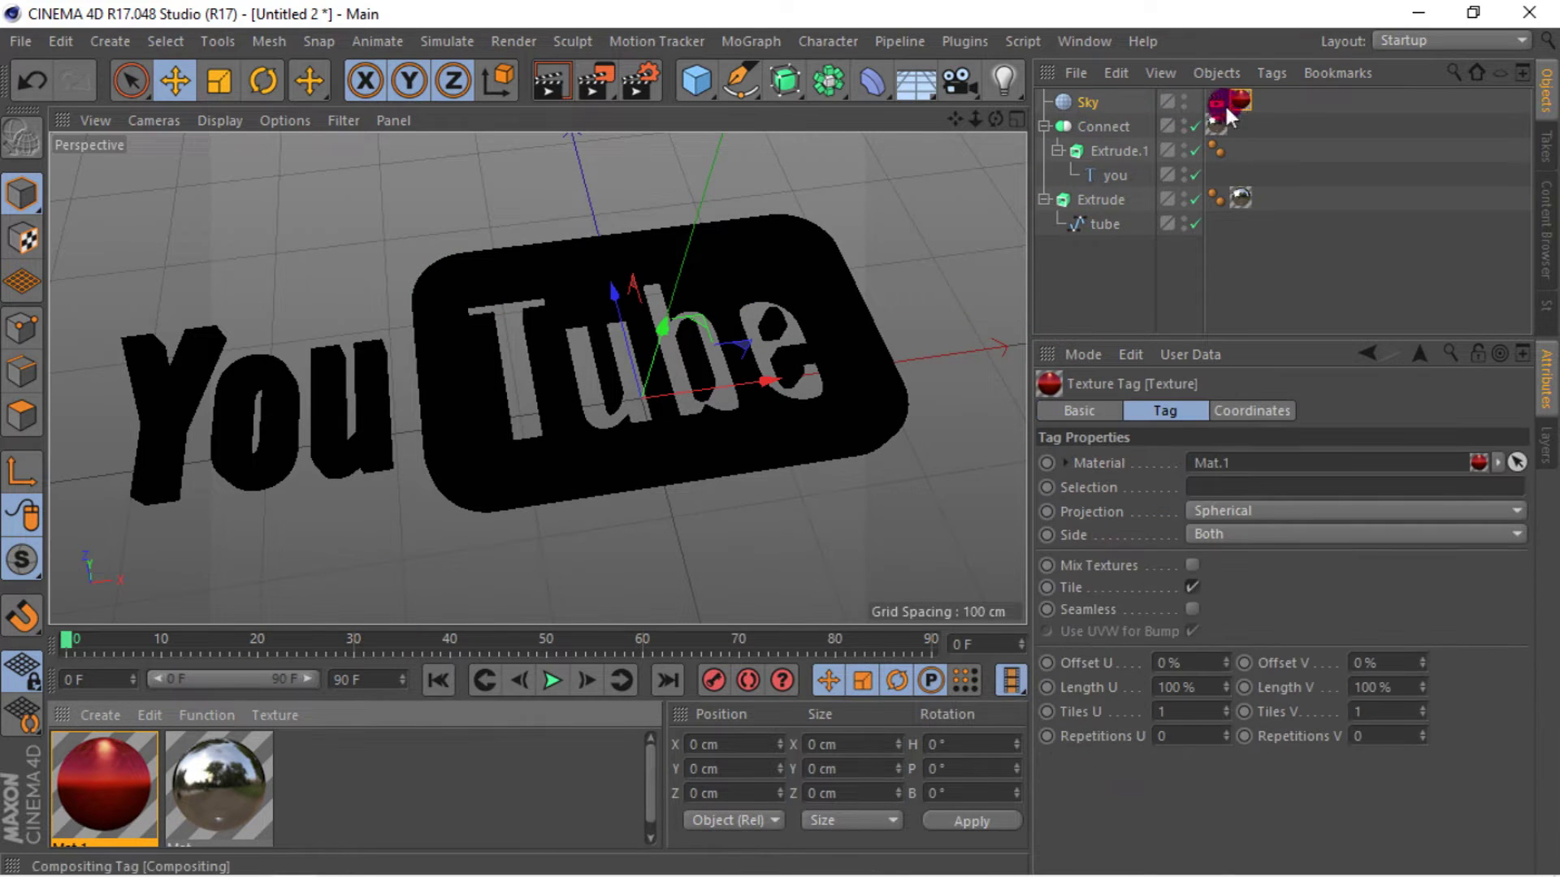
left_click(1278, 511)
left_click(1236, 583)
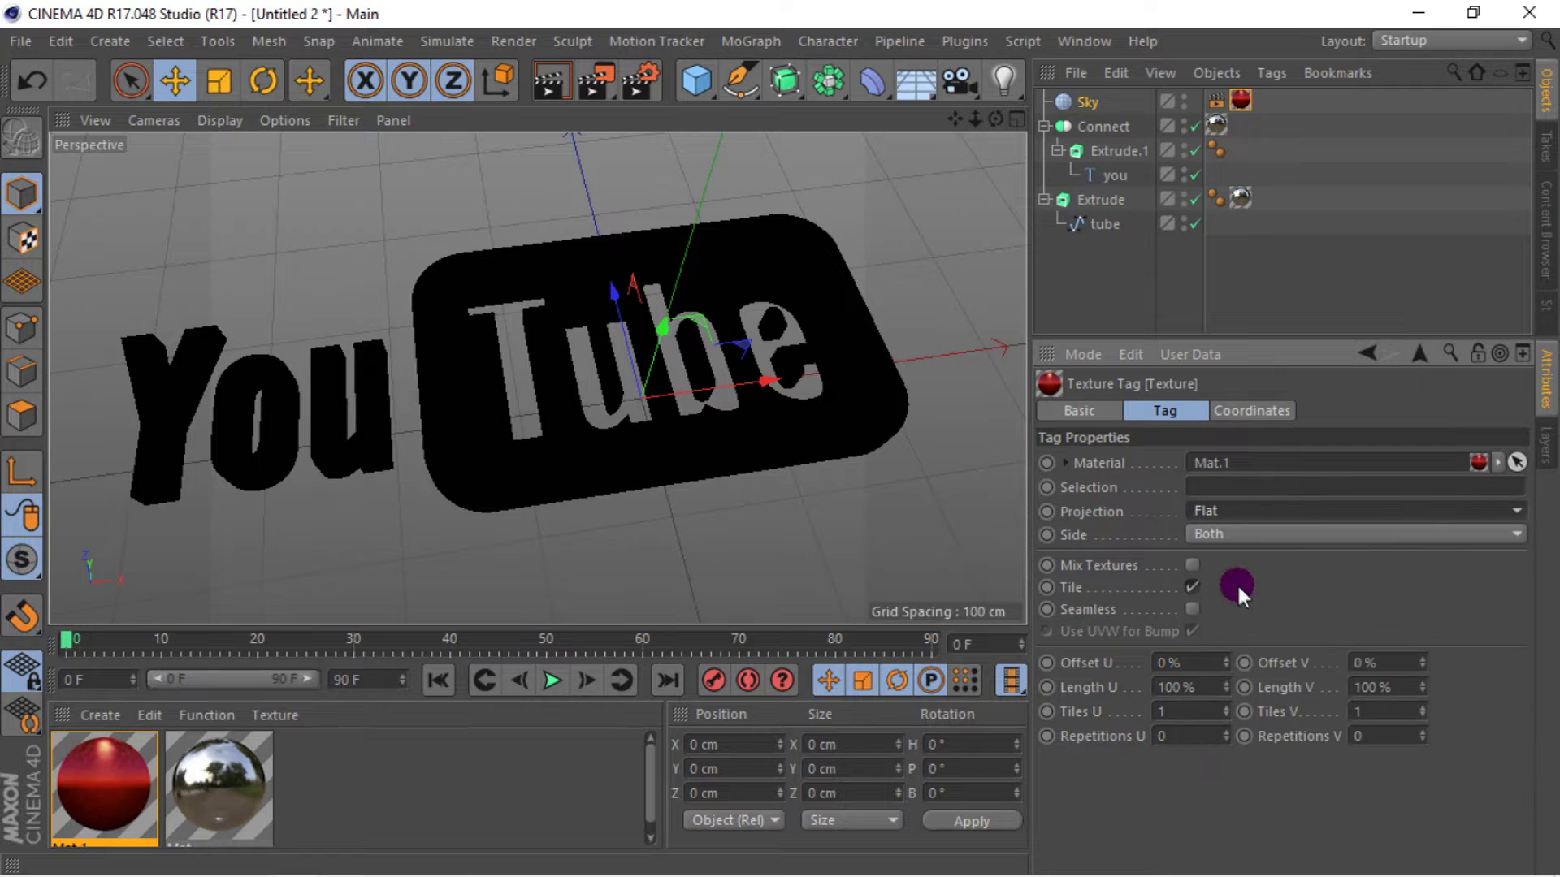
left_click(552, 78)
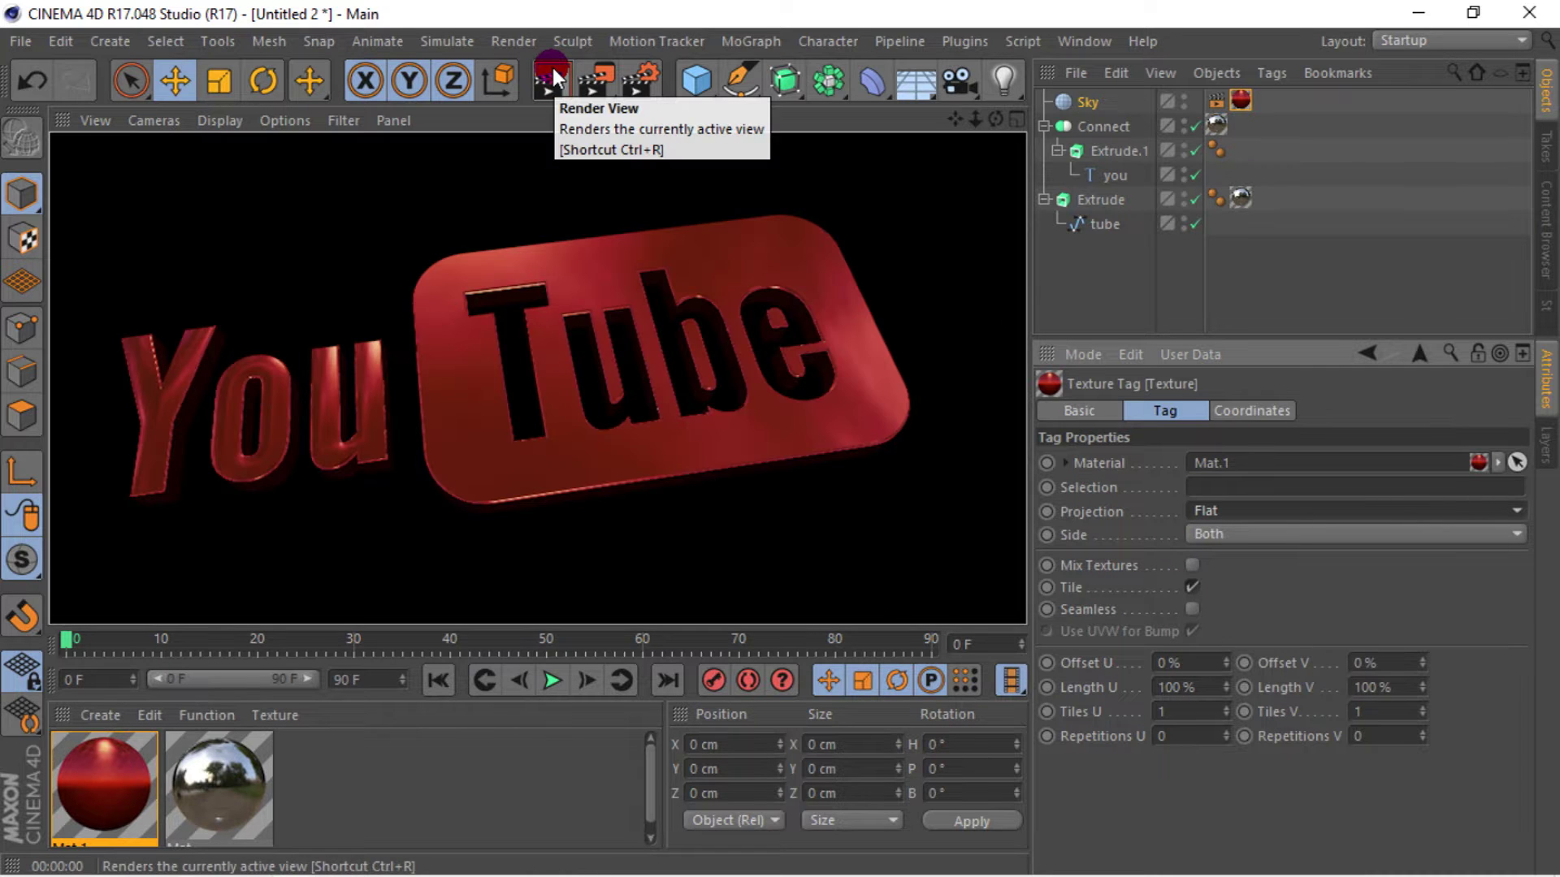
- Set Mat.1's luminance texture exposure to 0.5 and re-render the logo
left_click(216, 676)
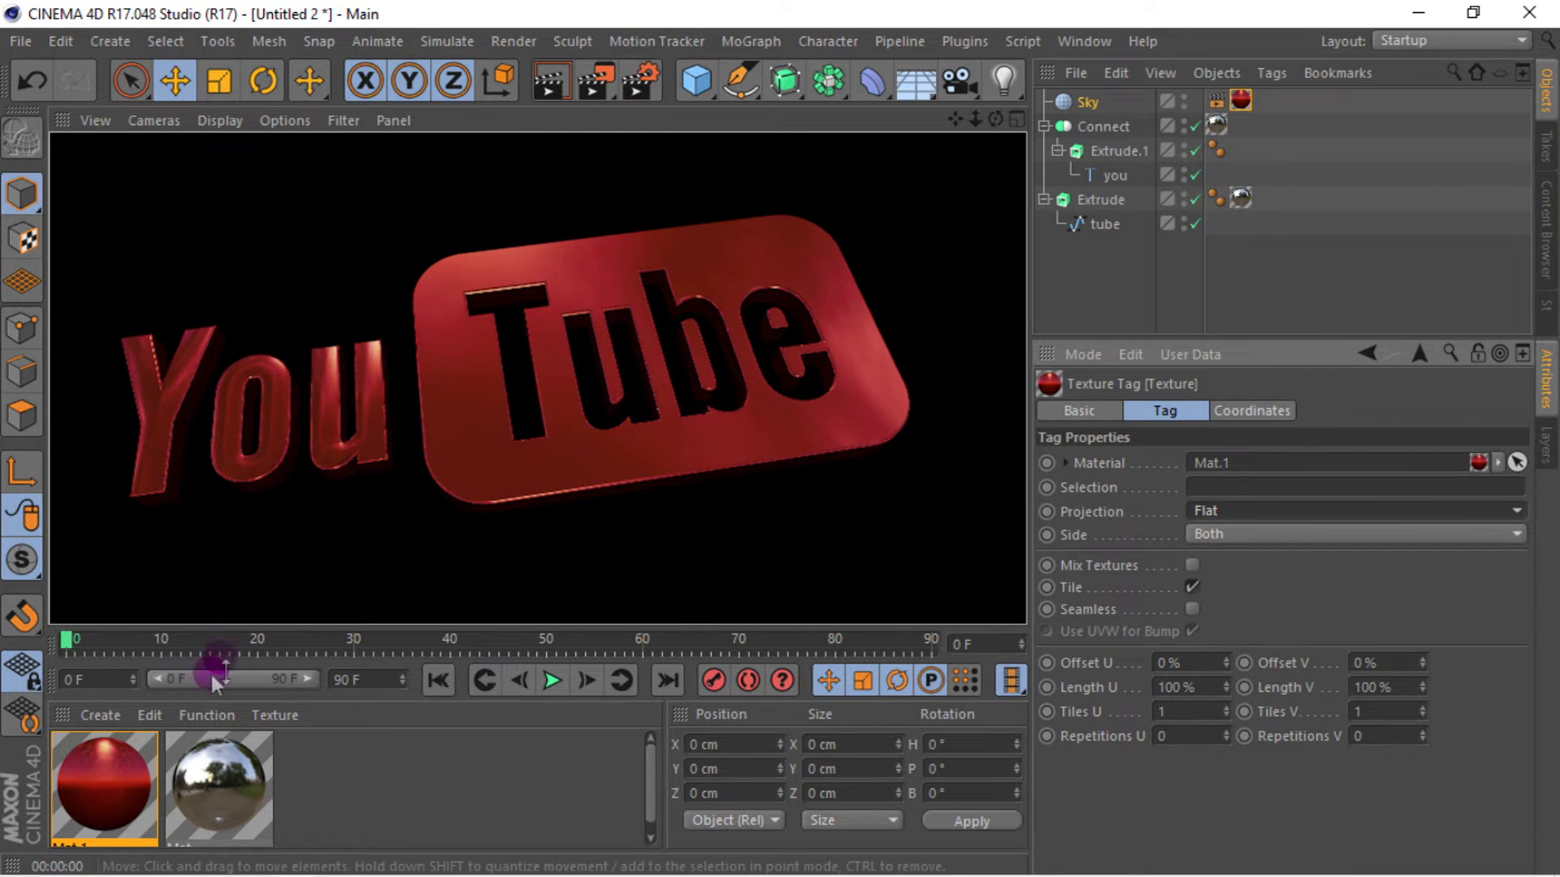
double_click(104, 753)
left_click(700, 359)
left_click(671, 481)
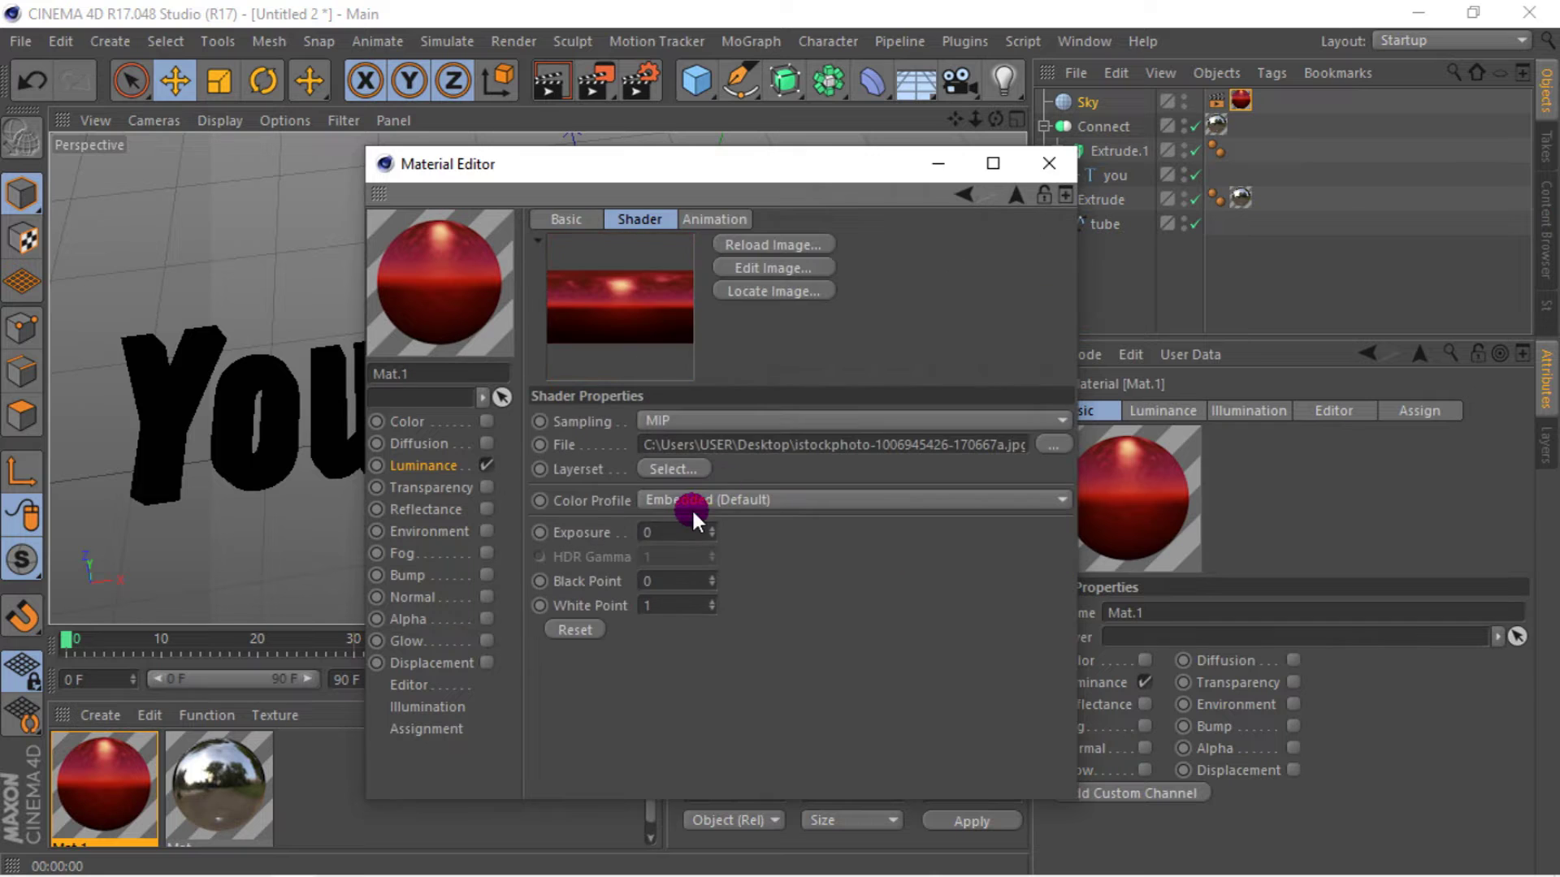
type(".5")
left_click(1006, 319)
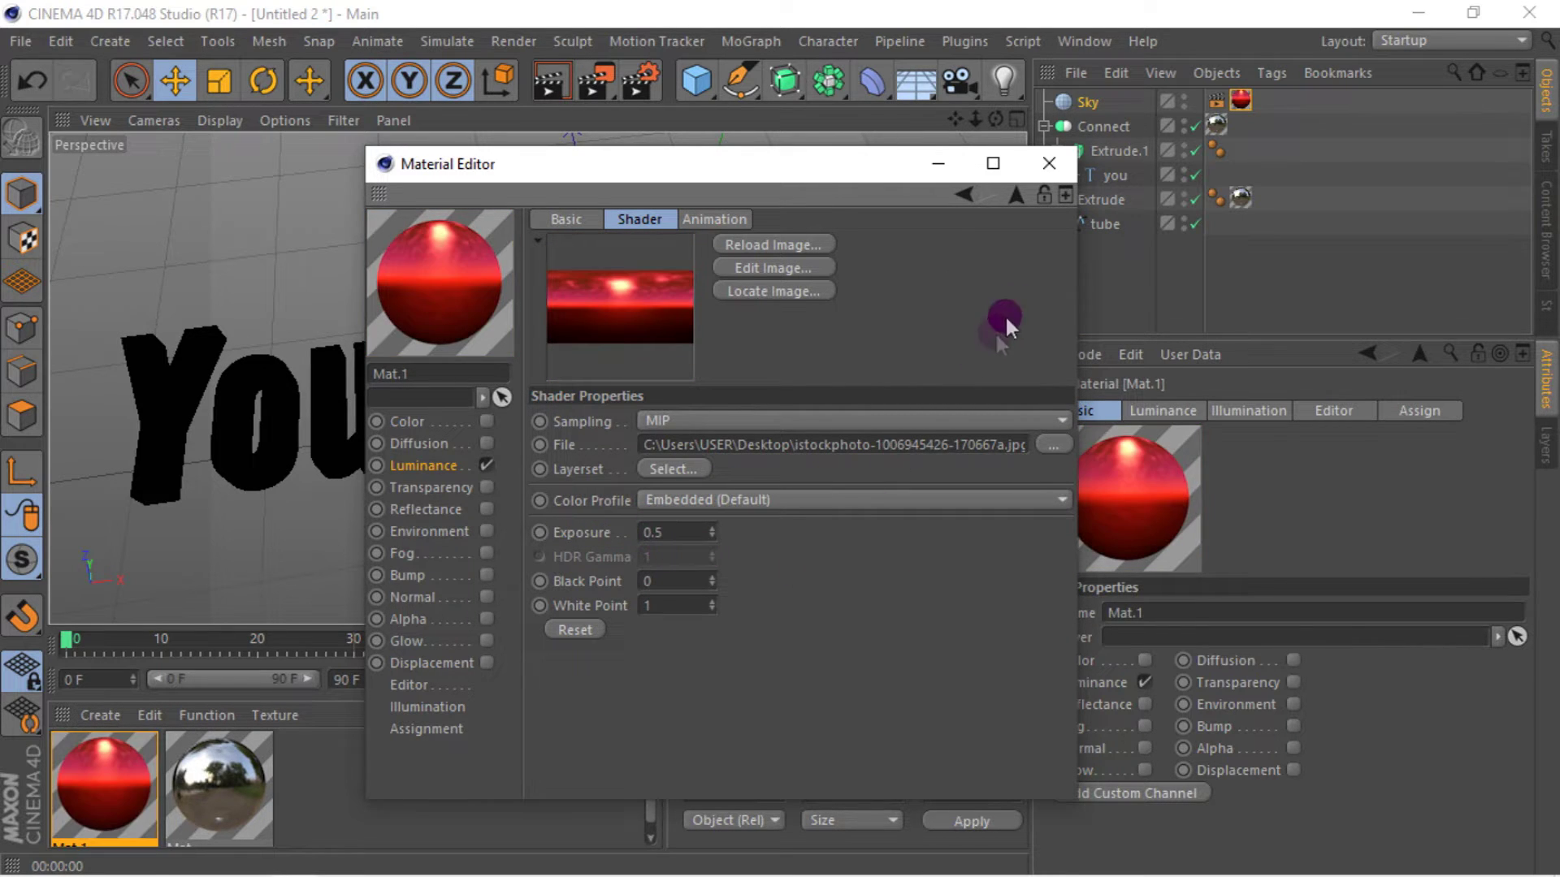
left_click(1053, 167)
left_click(544, 81)
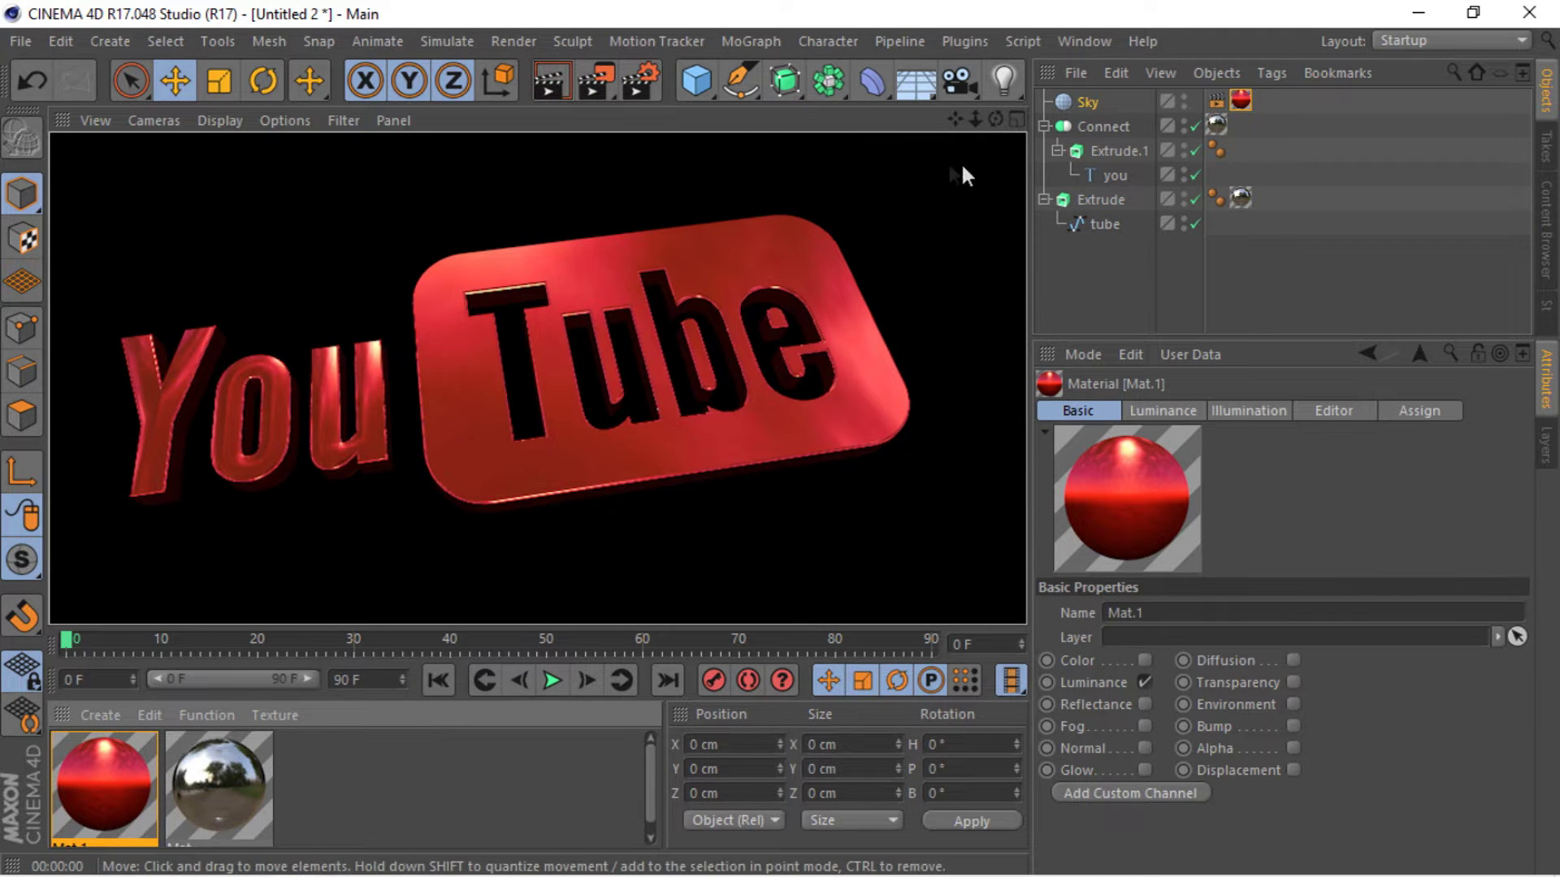
- Orbit to reframe the logo and render the new view
left_click_drag(995, 120, 539, 372)
left_click(545, 88)
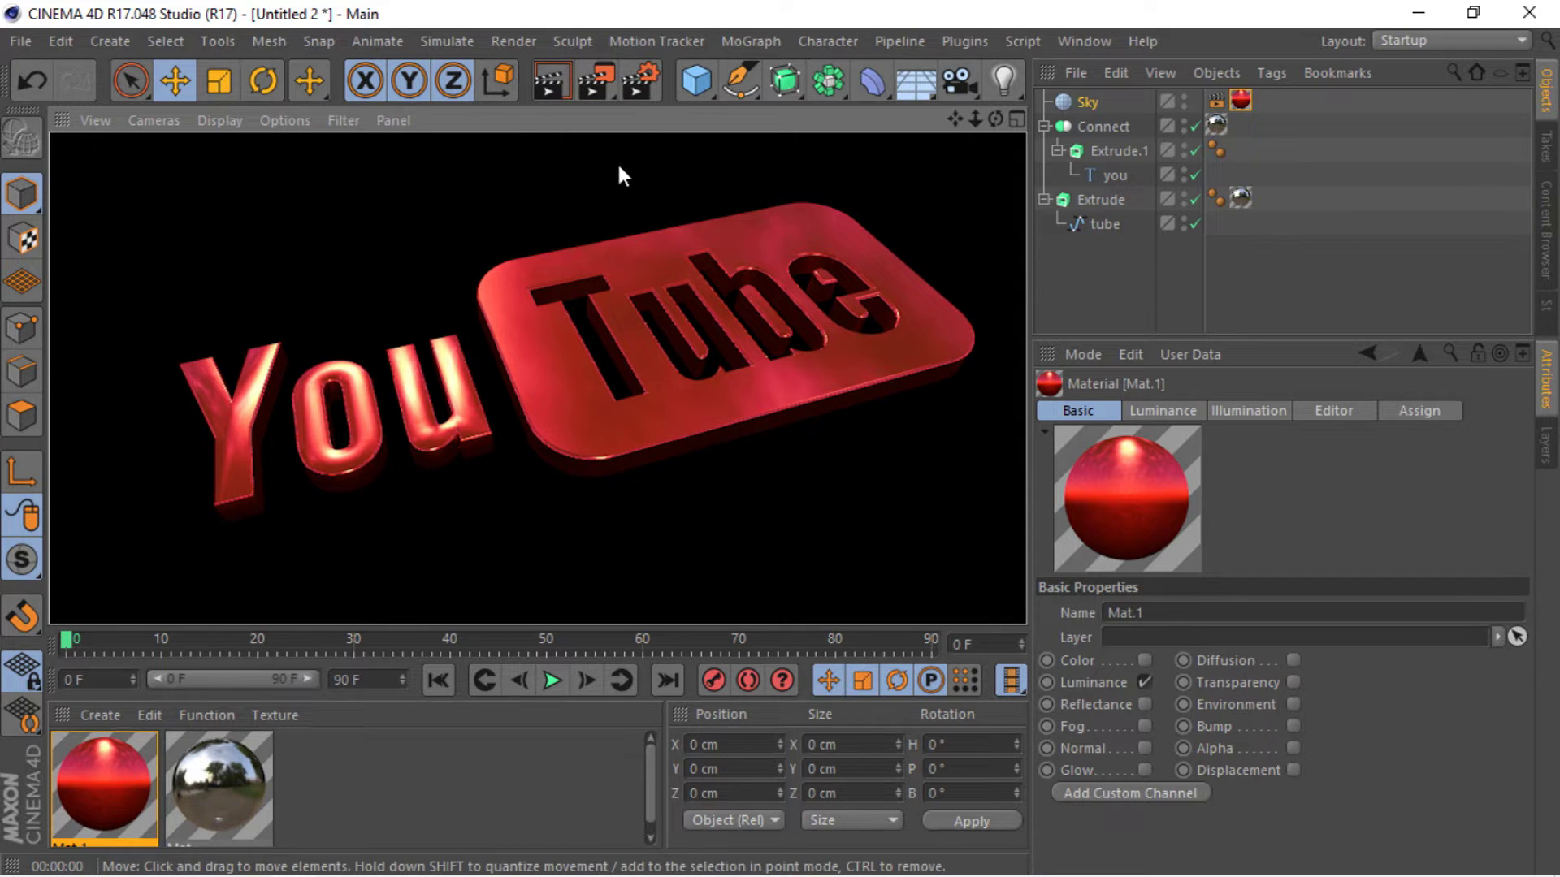
left_click(623, 90)
- Apply the HDV/HDTV 720 29.97 output preset and preview-render the logo
left_click(80, 101)
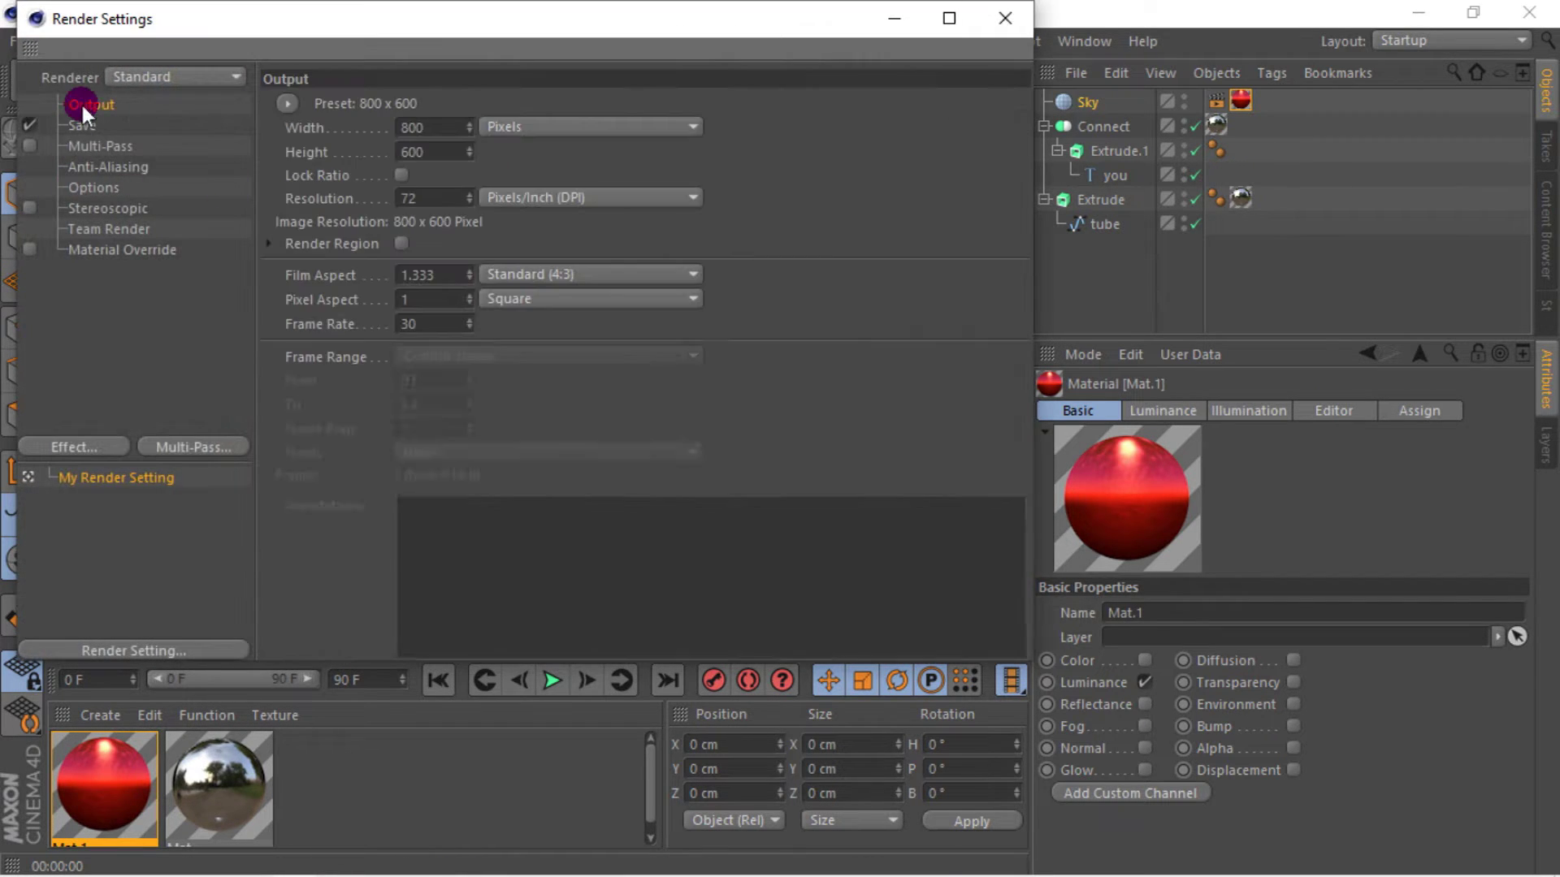
left_click(288, 105)
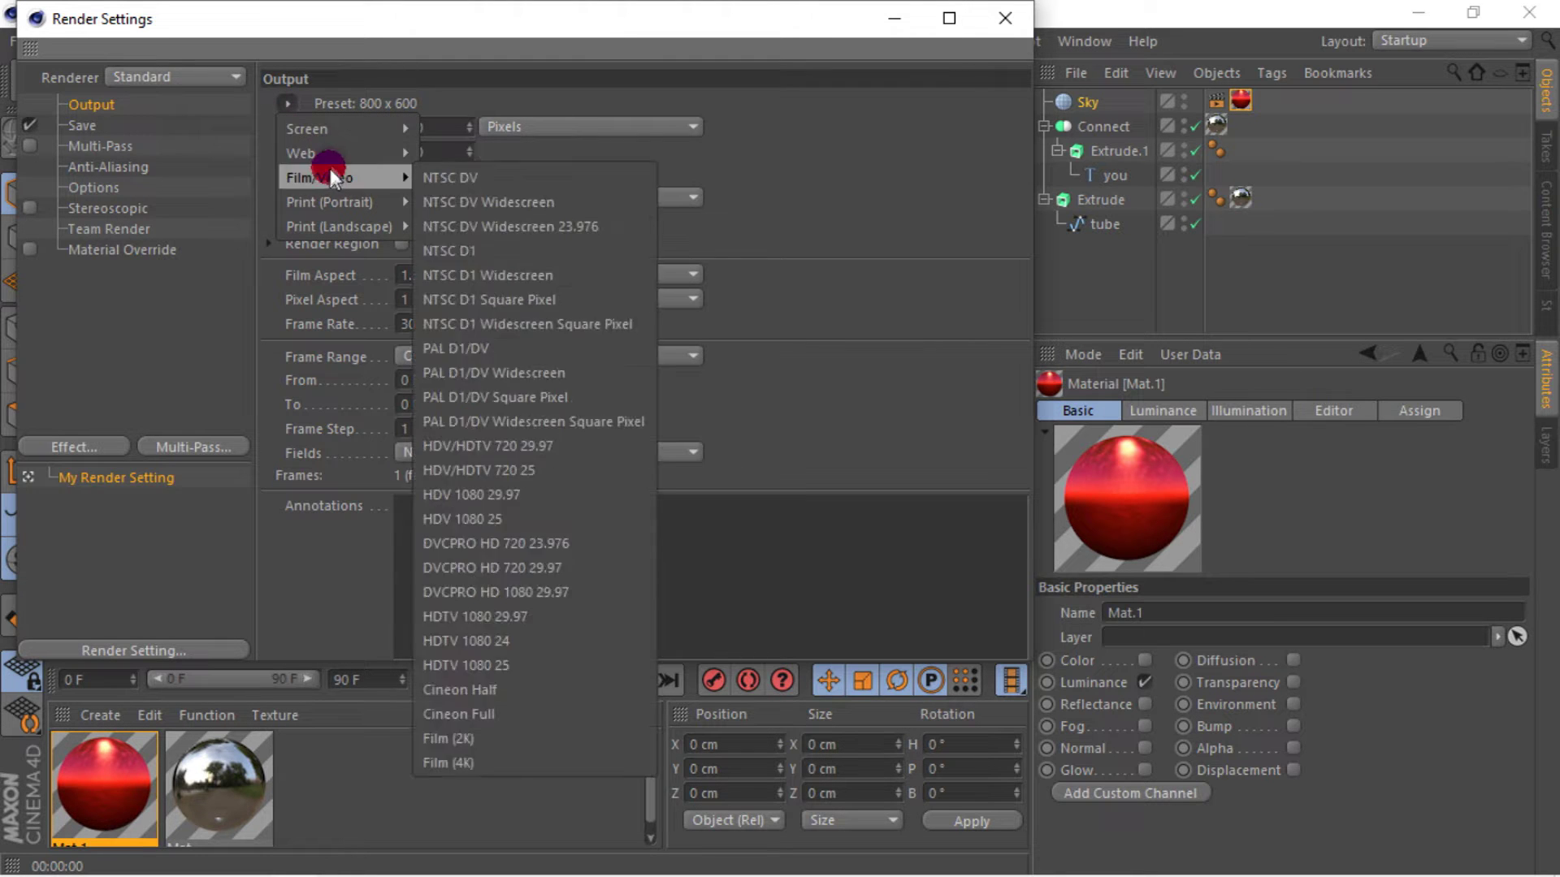
mouse_move(319, 177)
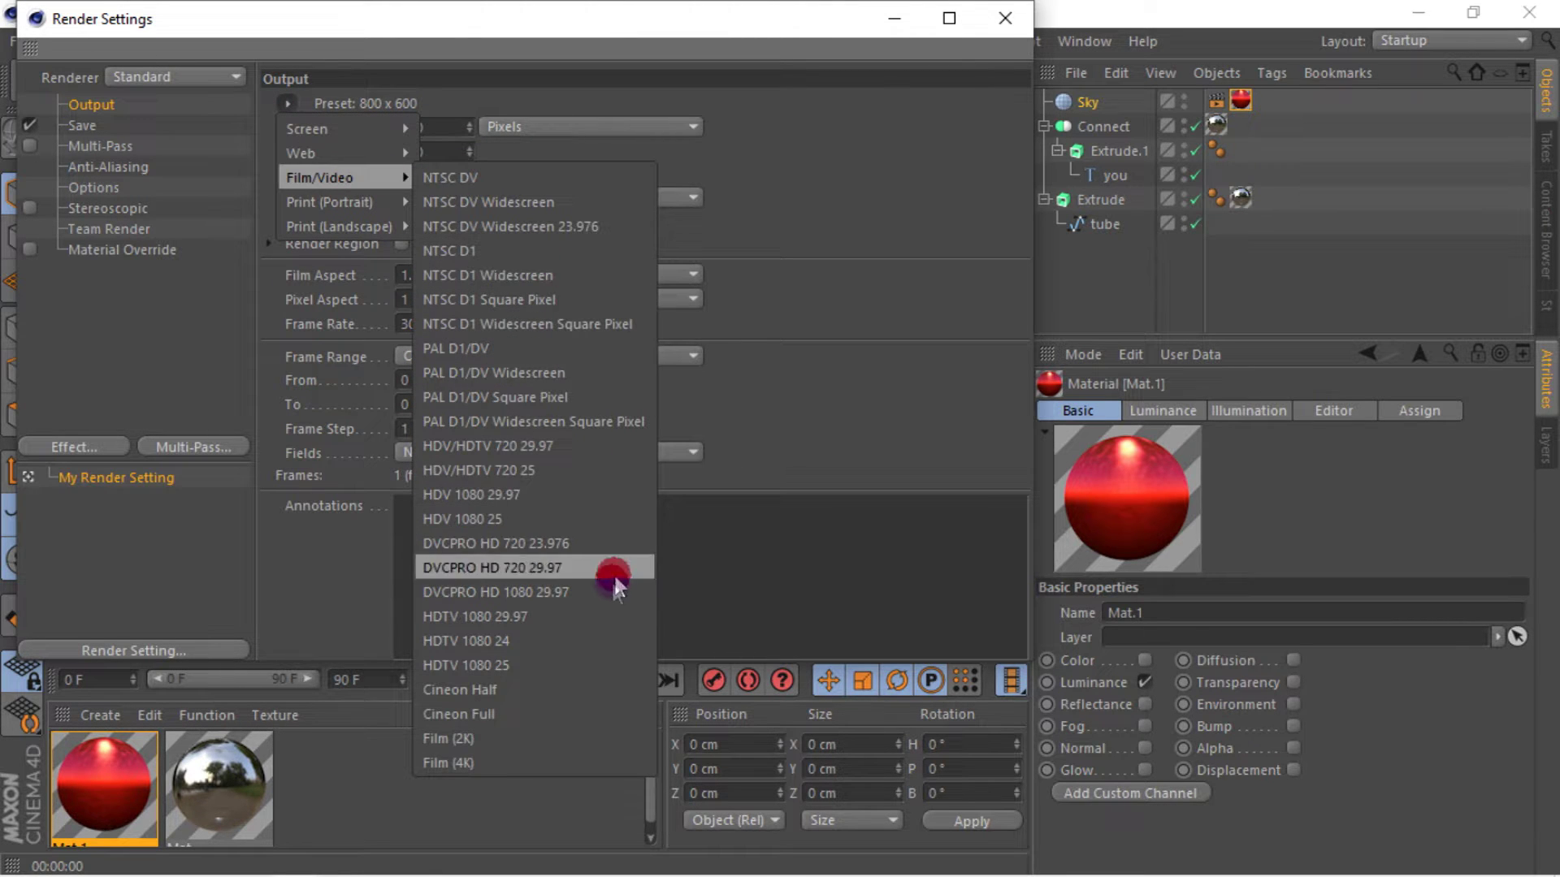
left_click(588, 445)
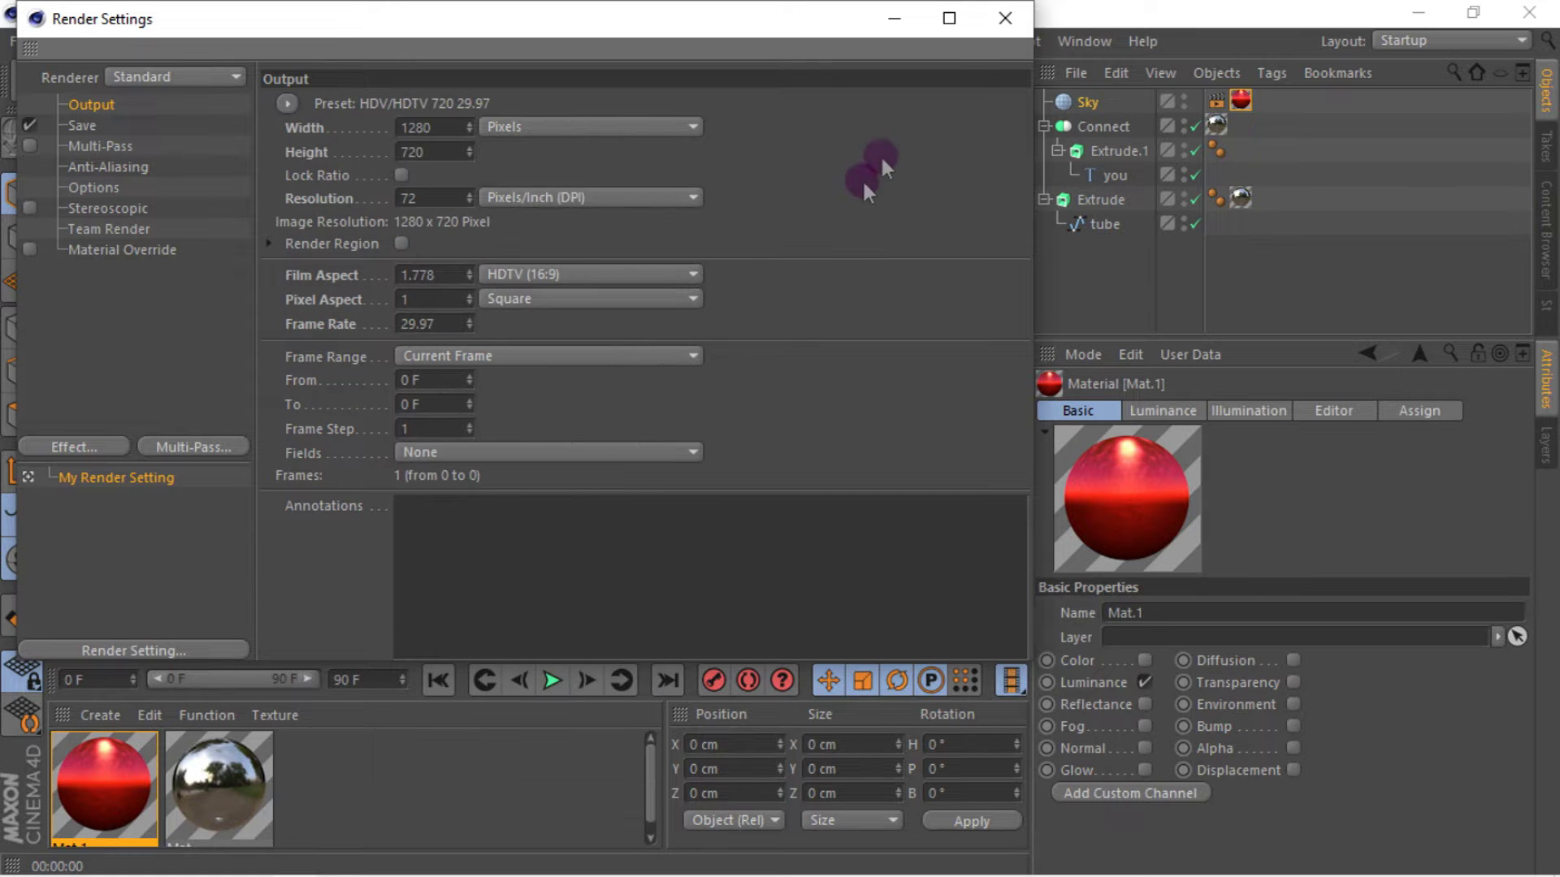
left_click(1001, 21)
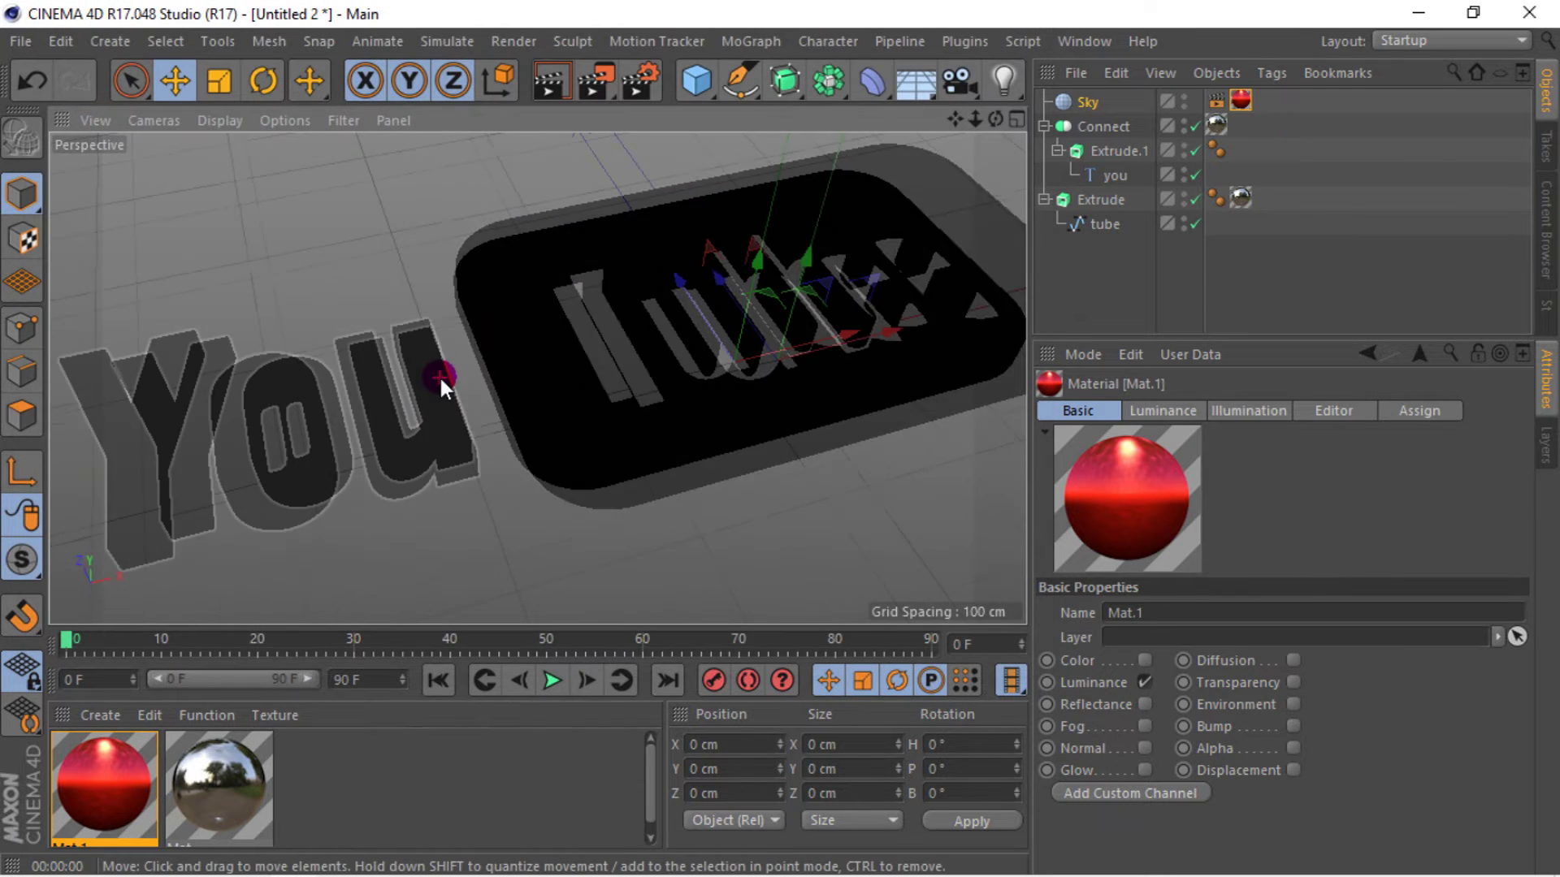
left_click(544, 70)
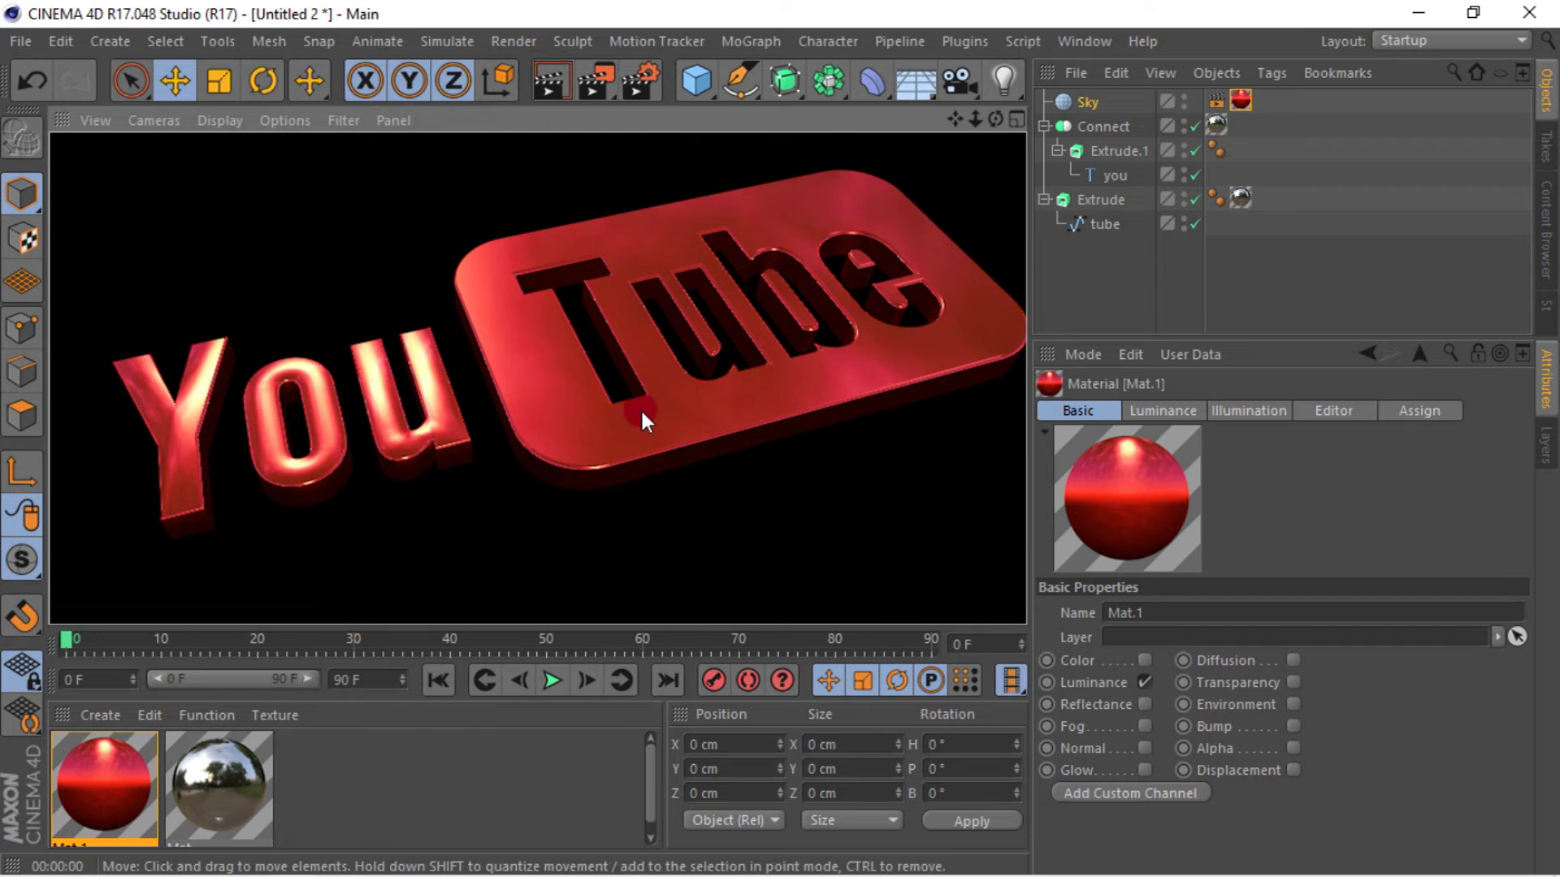
- Switch the output preset to HDTV 1080 29.97 (1920×1080) and render again
left_click(622, 86)
left_click(295, 103)
mouse_move(319, 178)
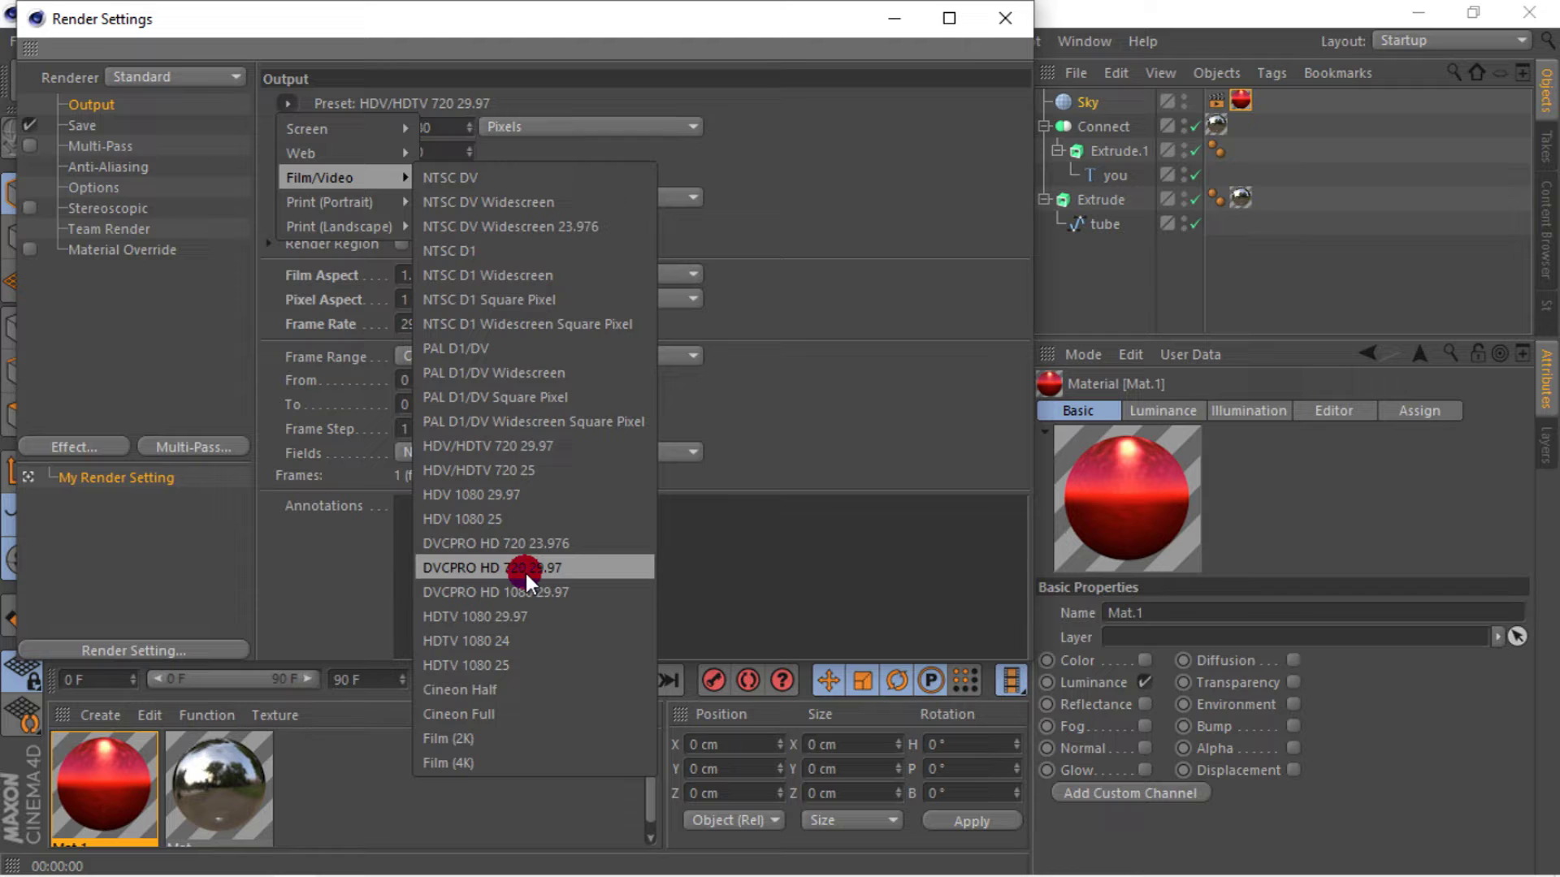
left_click(534, 616)
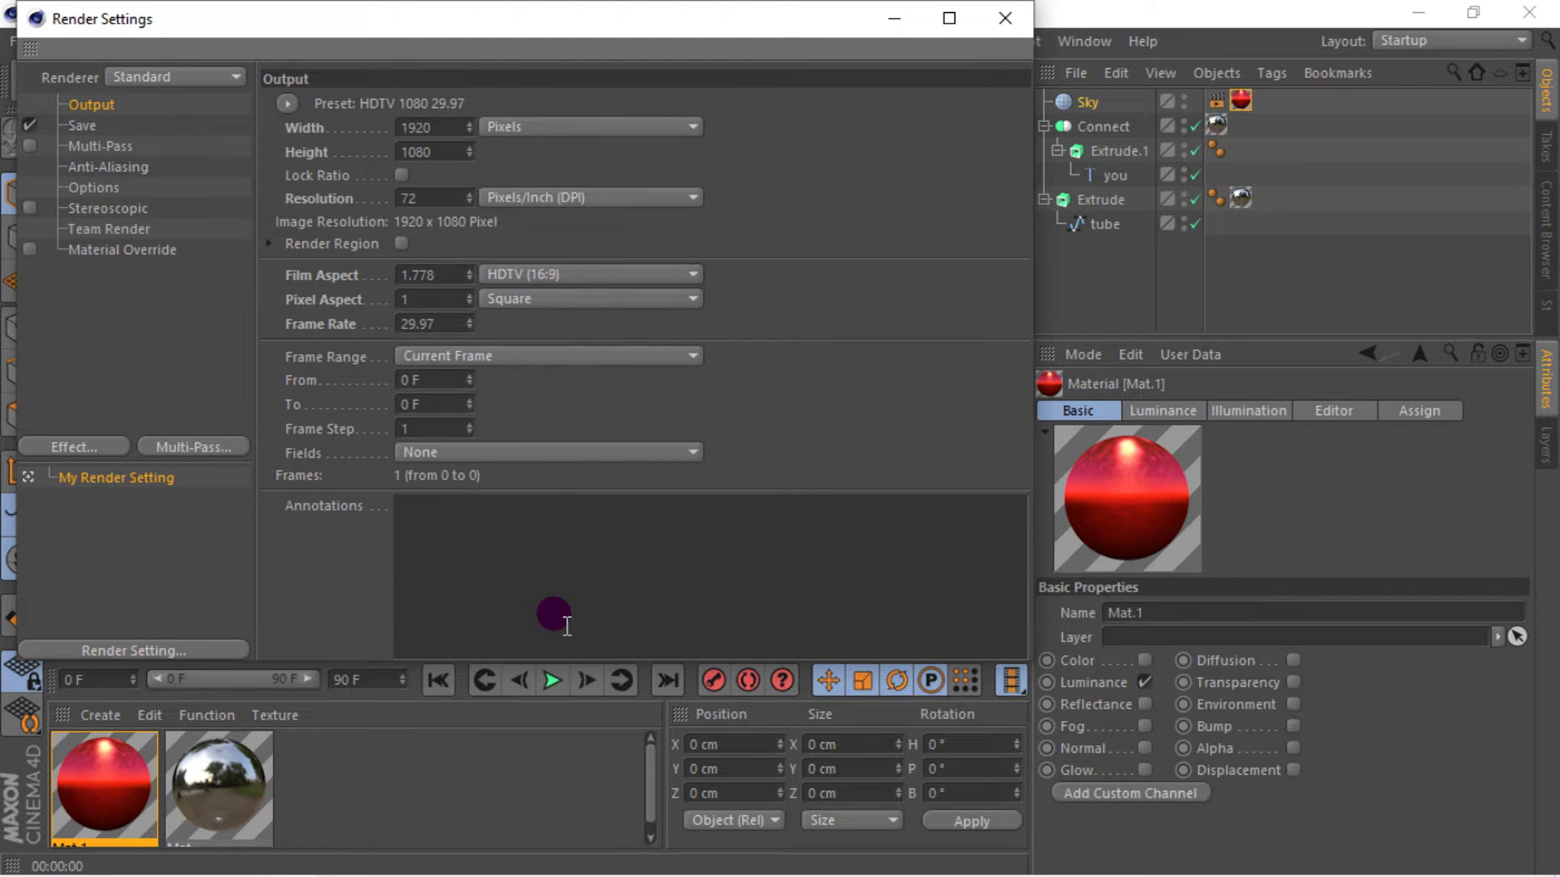
left_click(1005, 17)
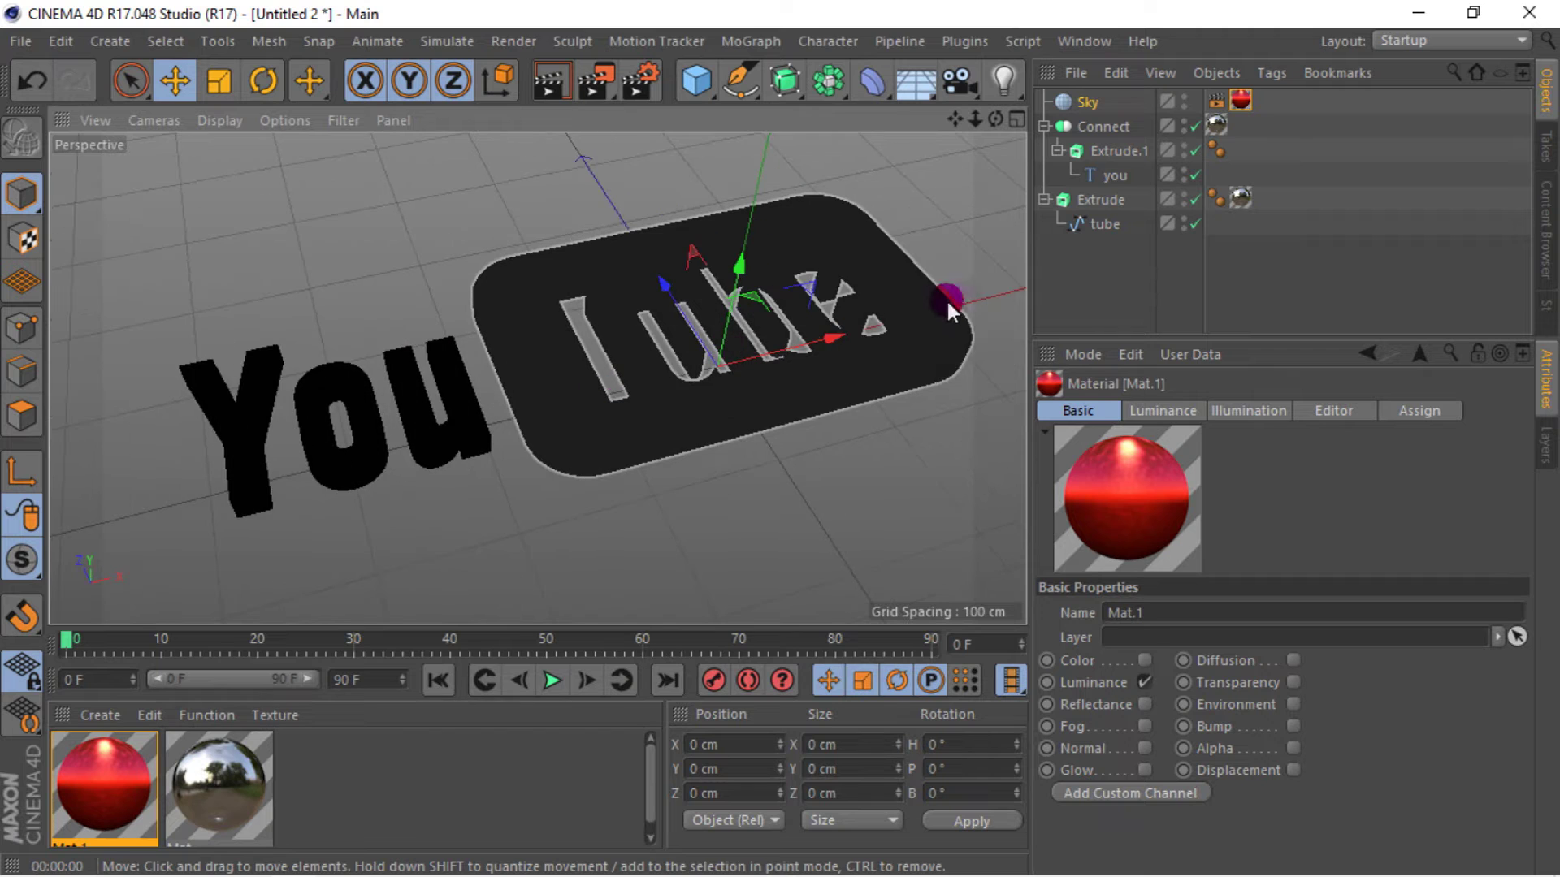
left_click_drag(1030, 285, 936, 293)
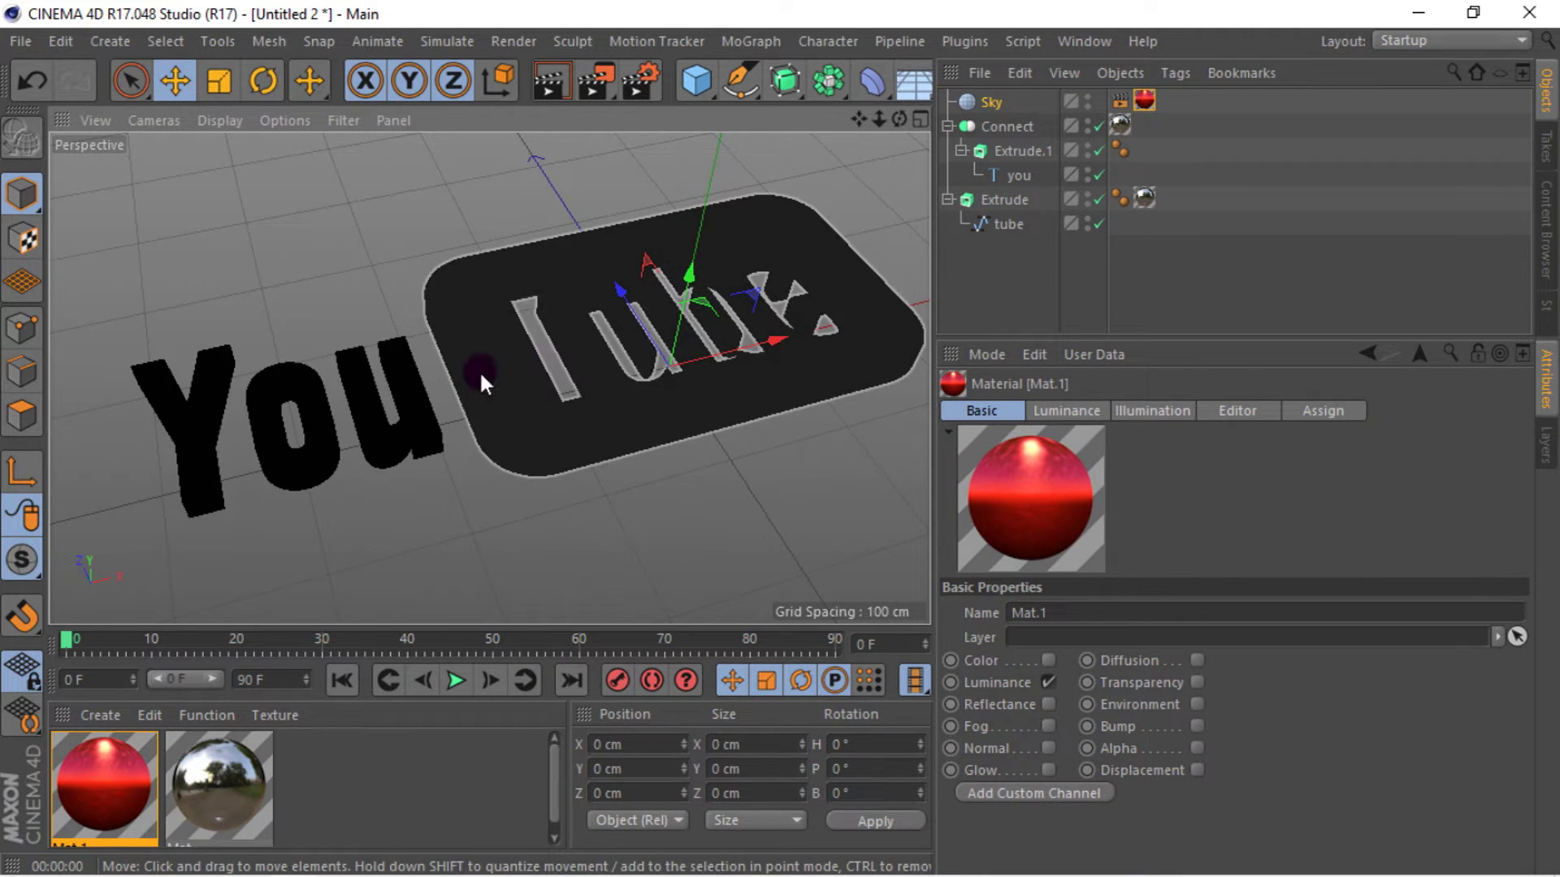
left_click(550, 82)
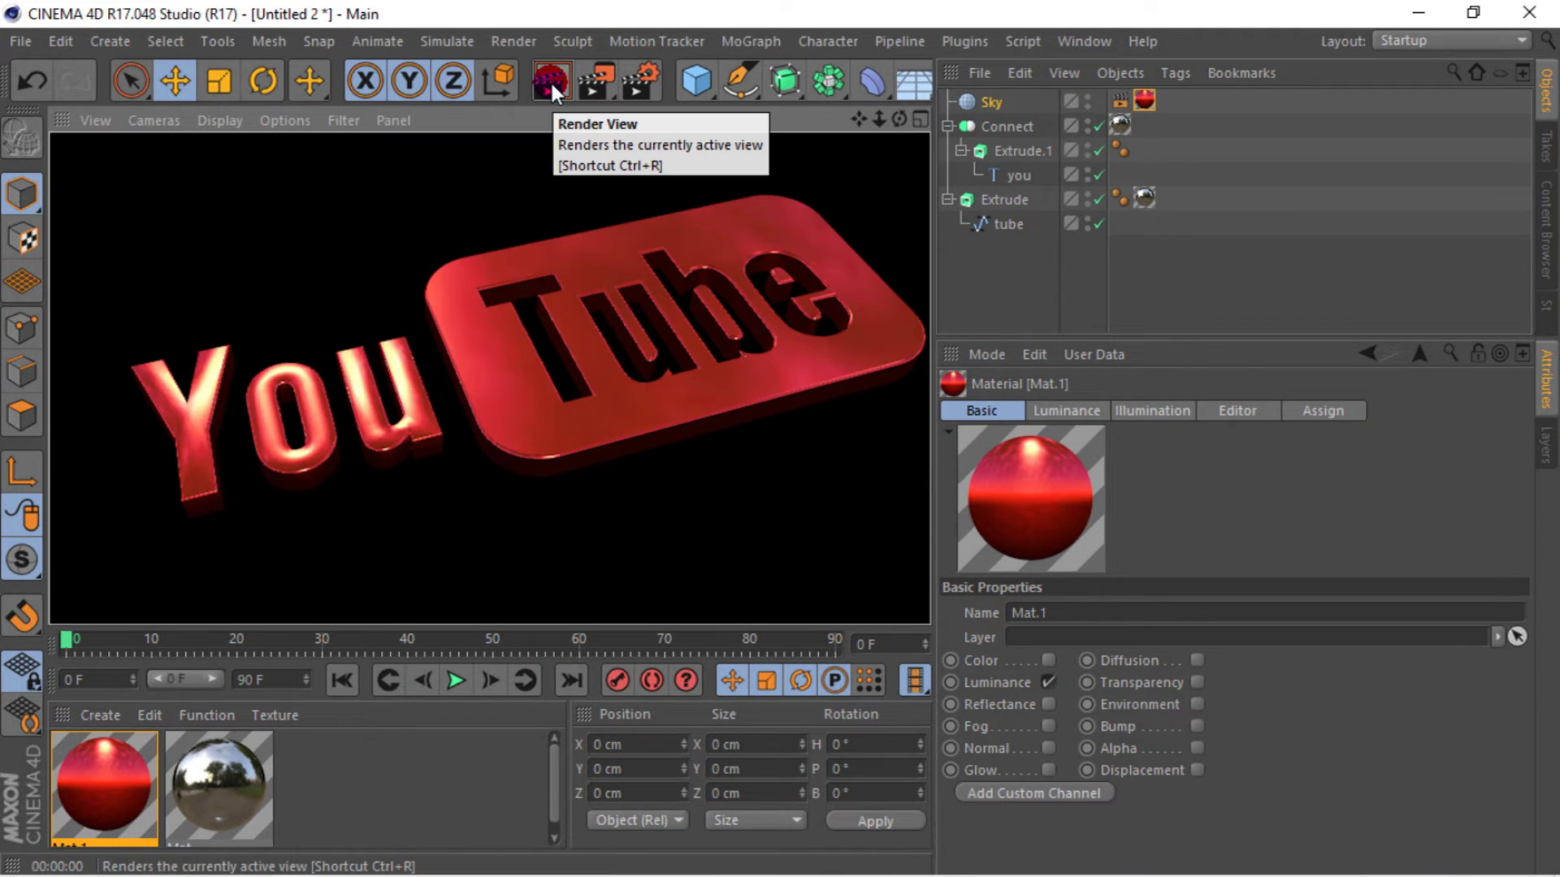
- Set anti-aliasing to Best and render the slightly nudged view
left_click(621, 82)
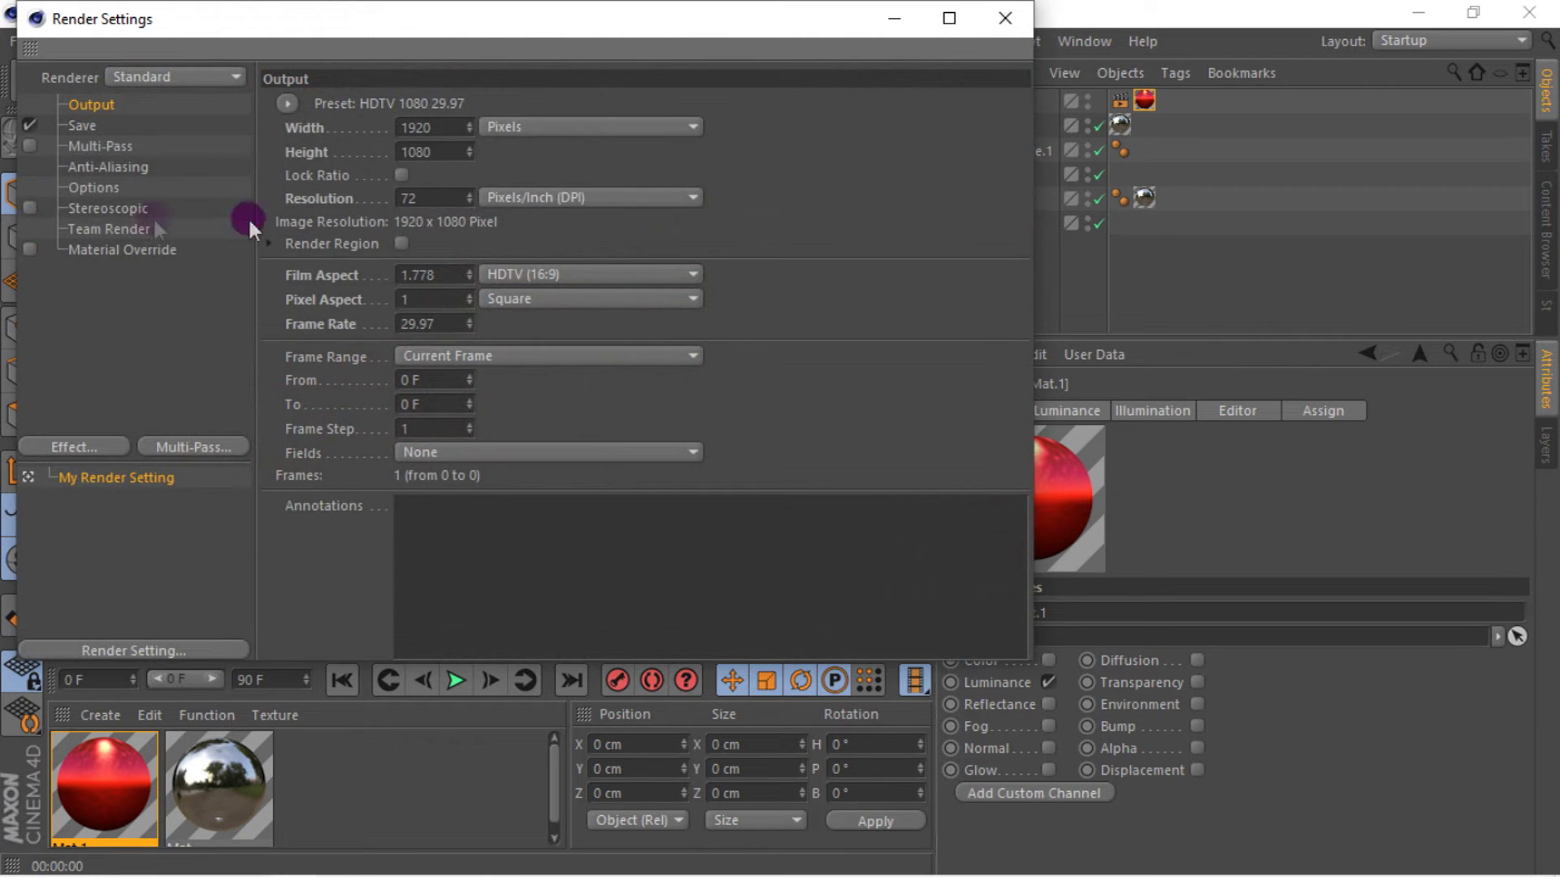
left_click(109, 167)
left_click(505, 102)
left_click(504, 150)
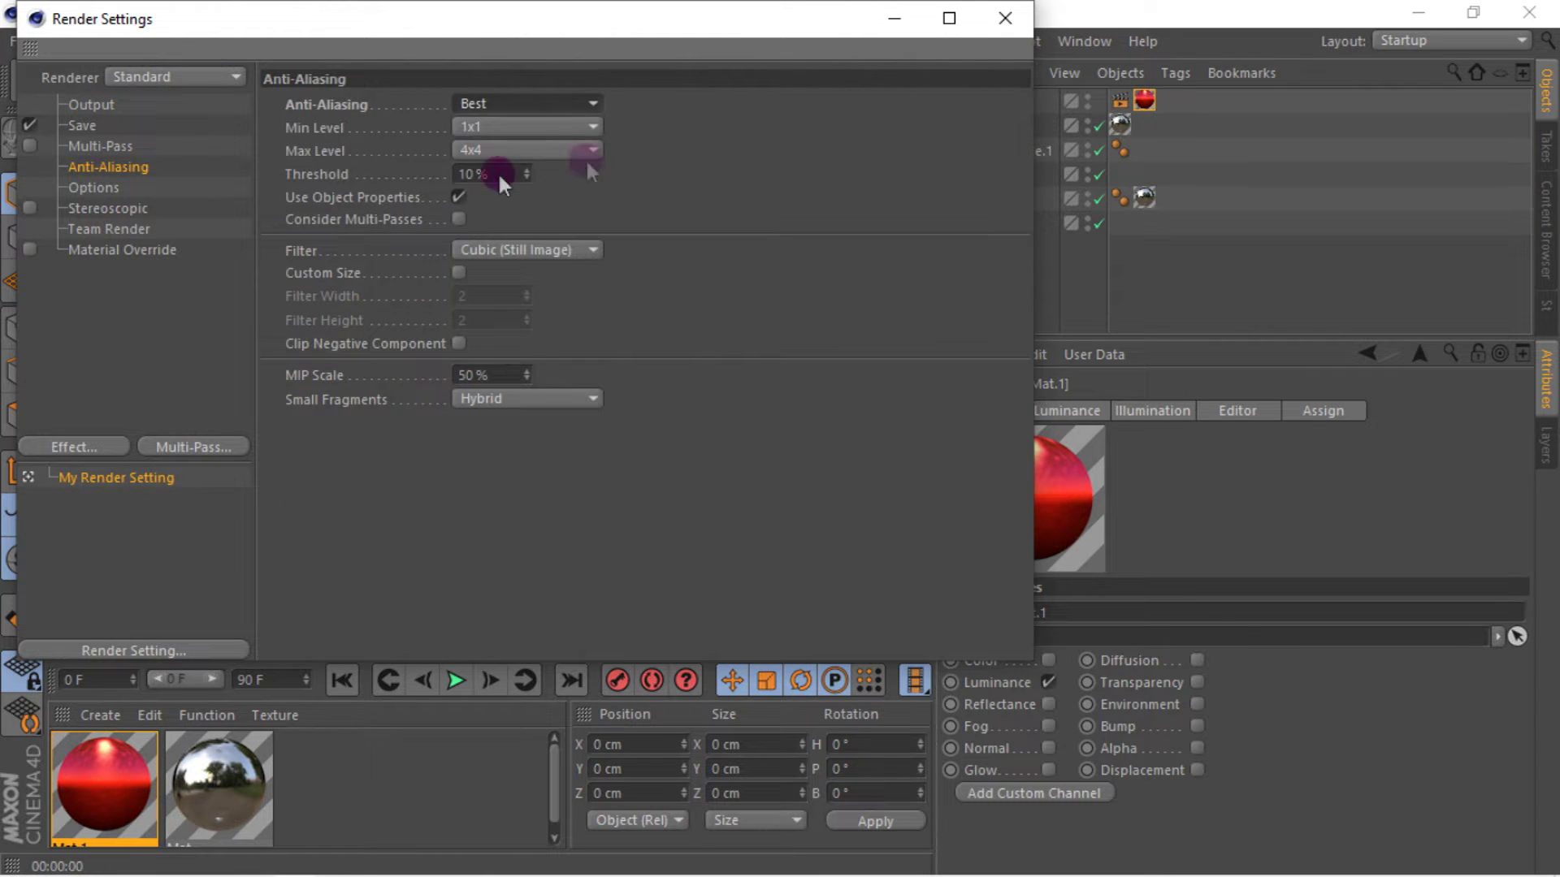
left_click(985, 34)
left_click_drag(865, 115, 487, 372)
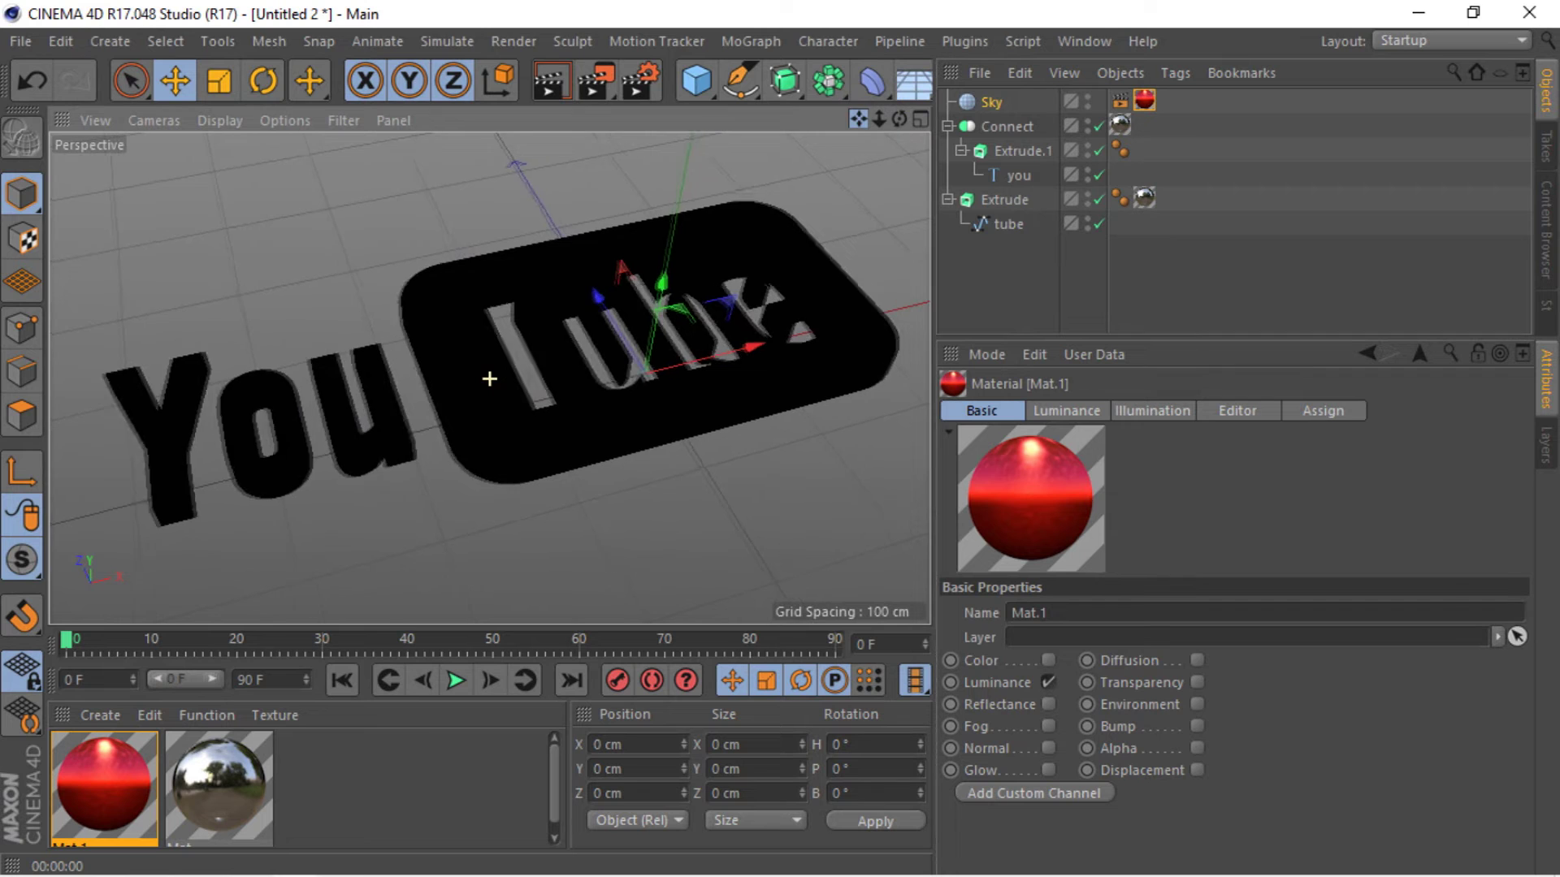
left_click(562, 80)
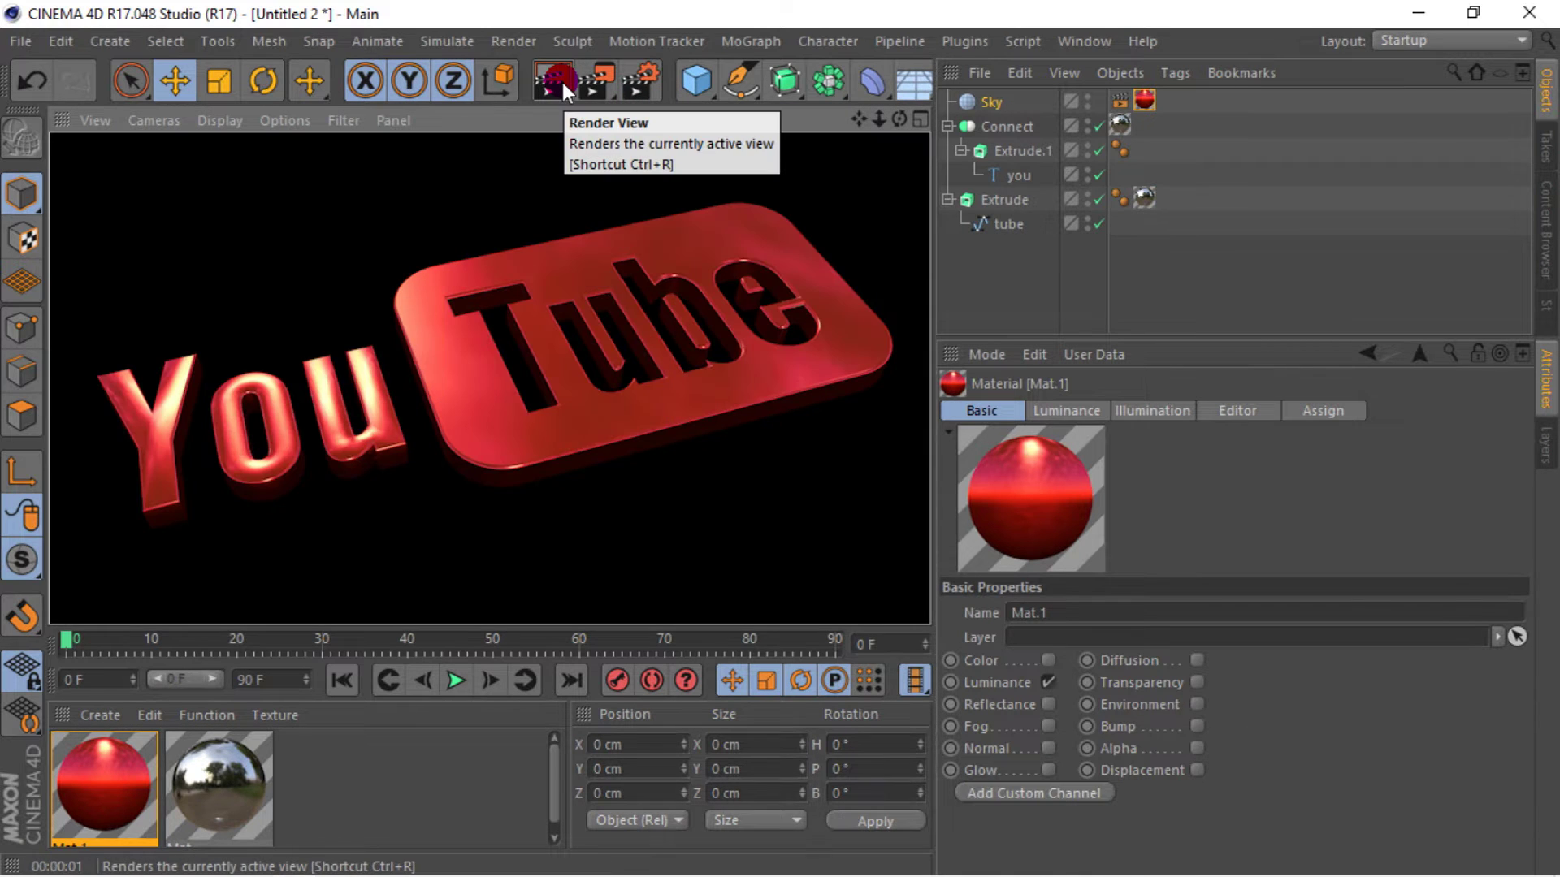
left_click(109, 709)
mouse_move(128, 515)
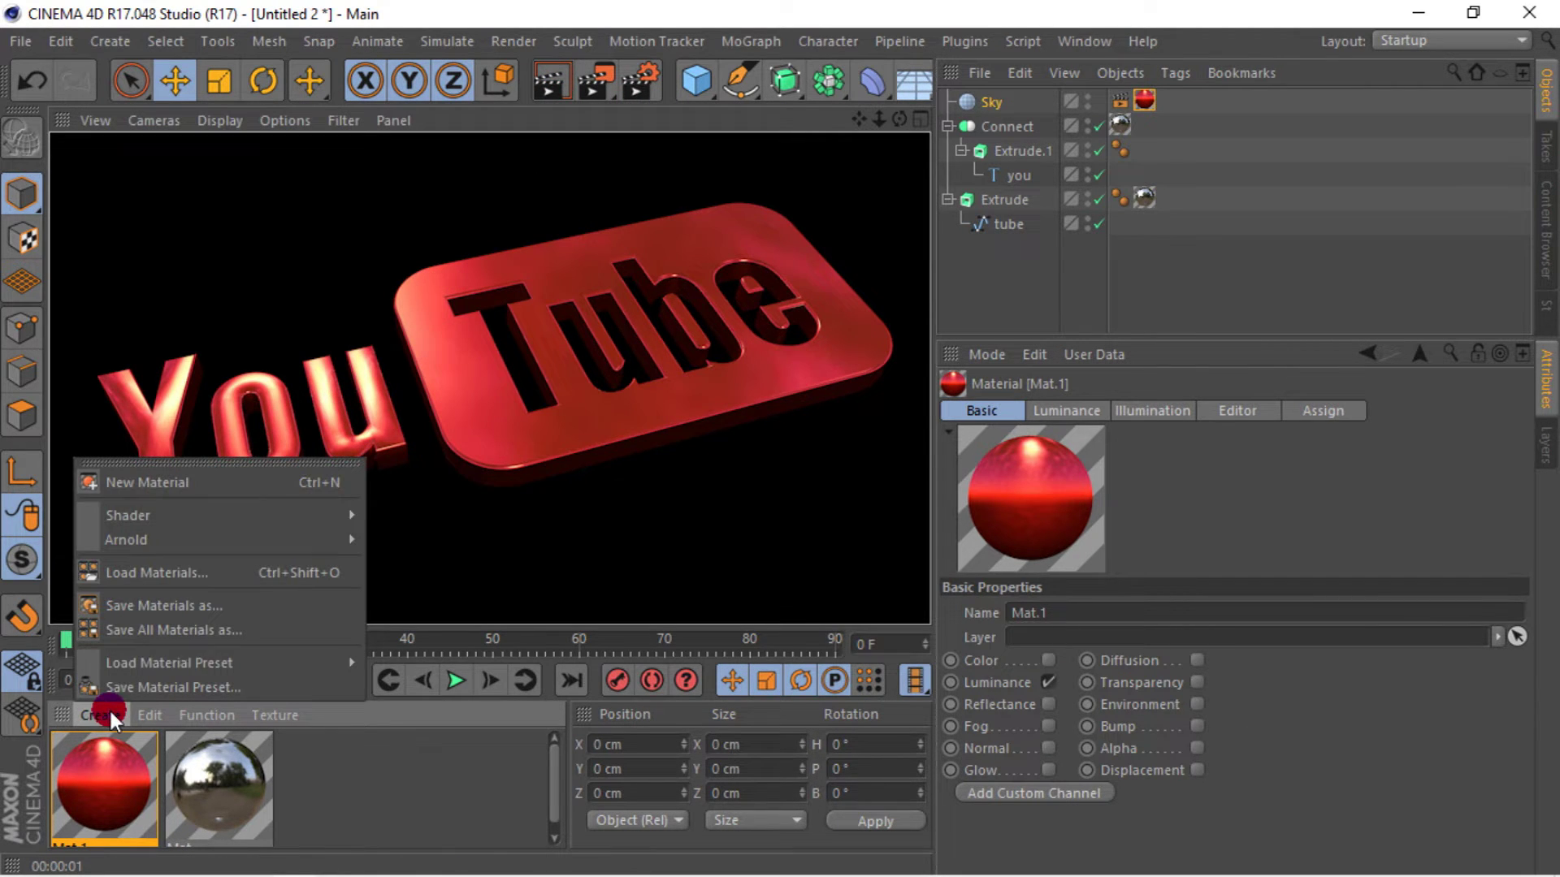
- Create Mat.2 and put a Noise shader in its Diffusion channel
left_click(197, 518)
left_click(209, 489)
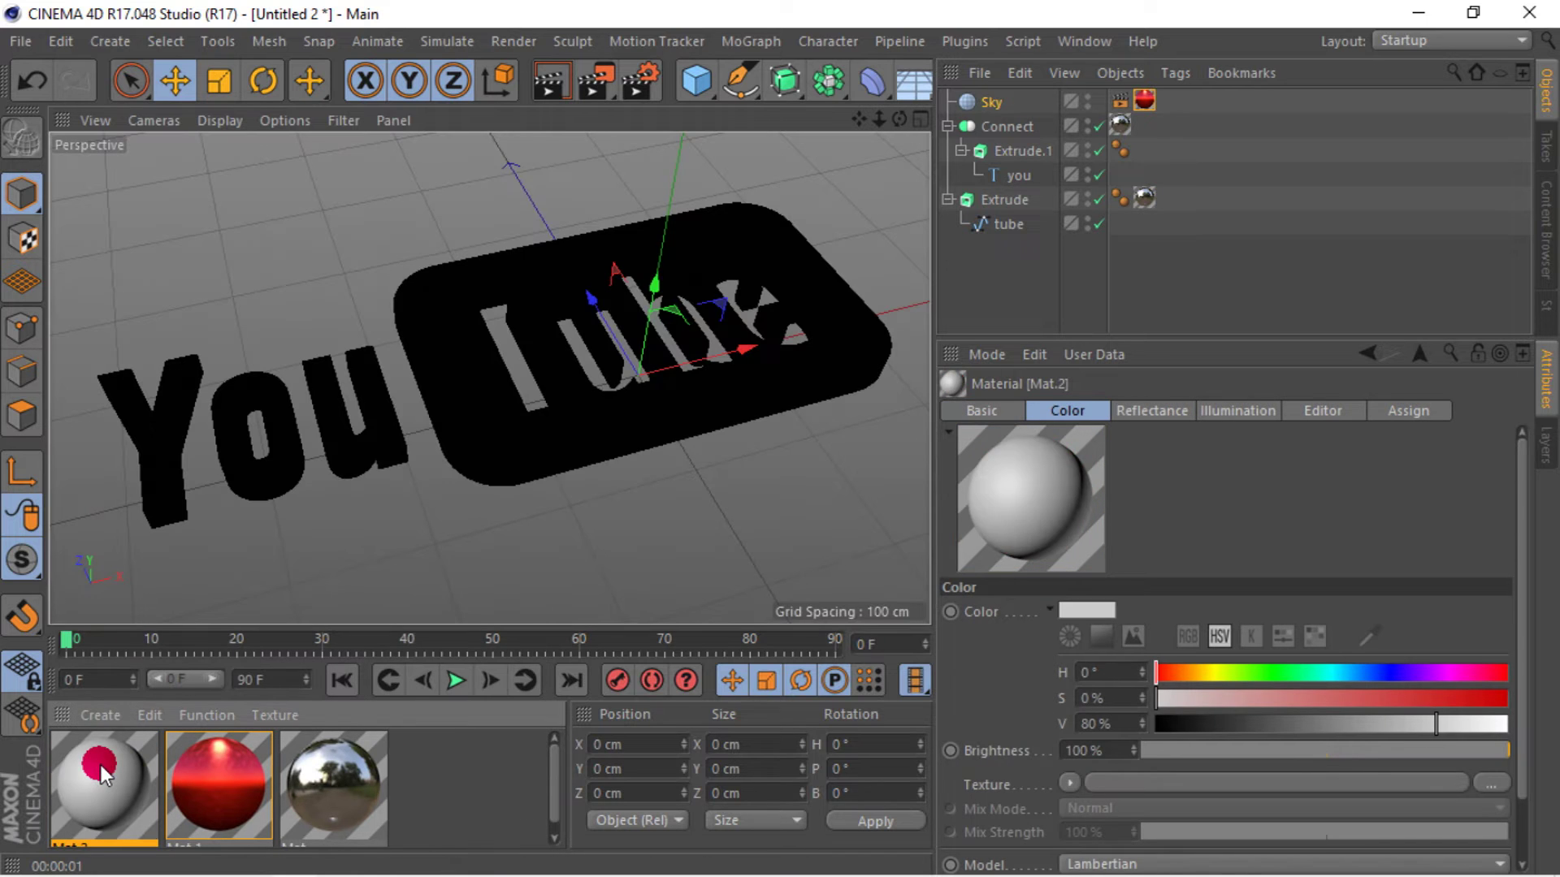
double_click(101, 765)
left_click(415, 421)
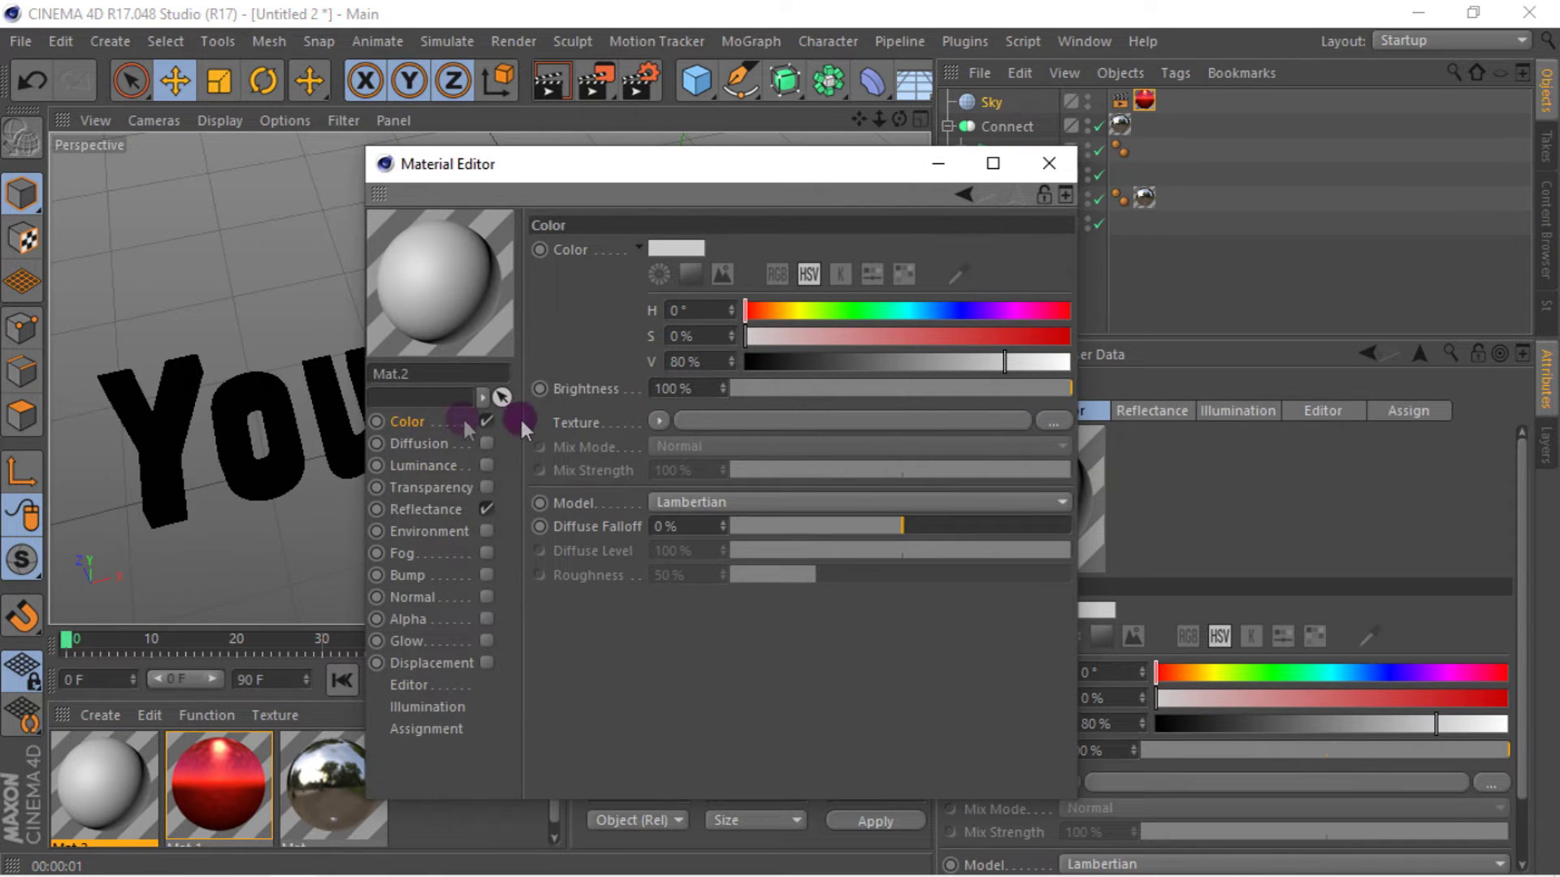
left_click(486, 443)
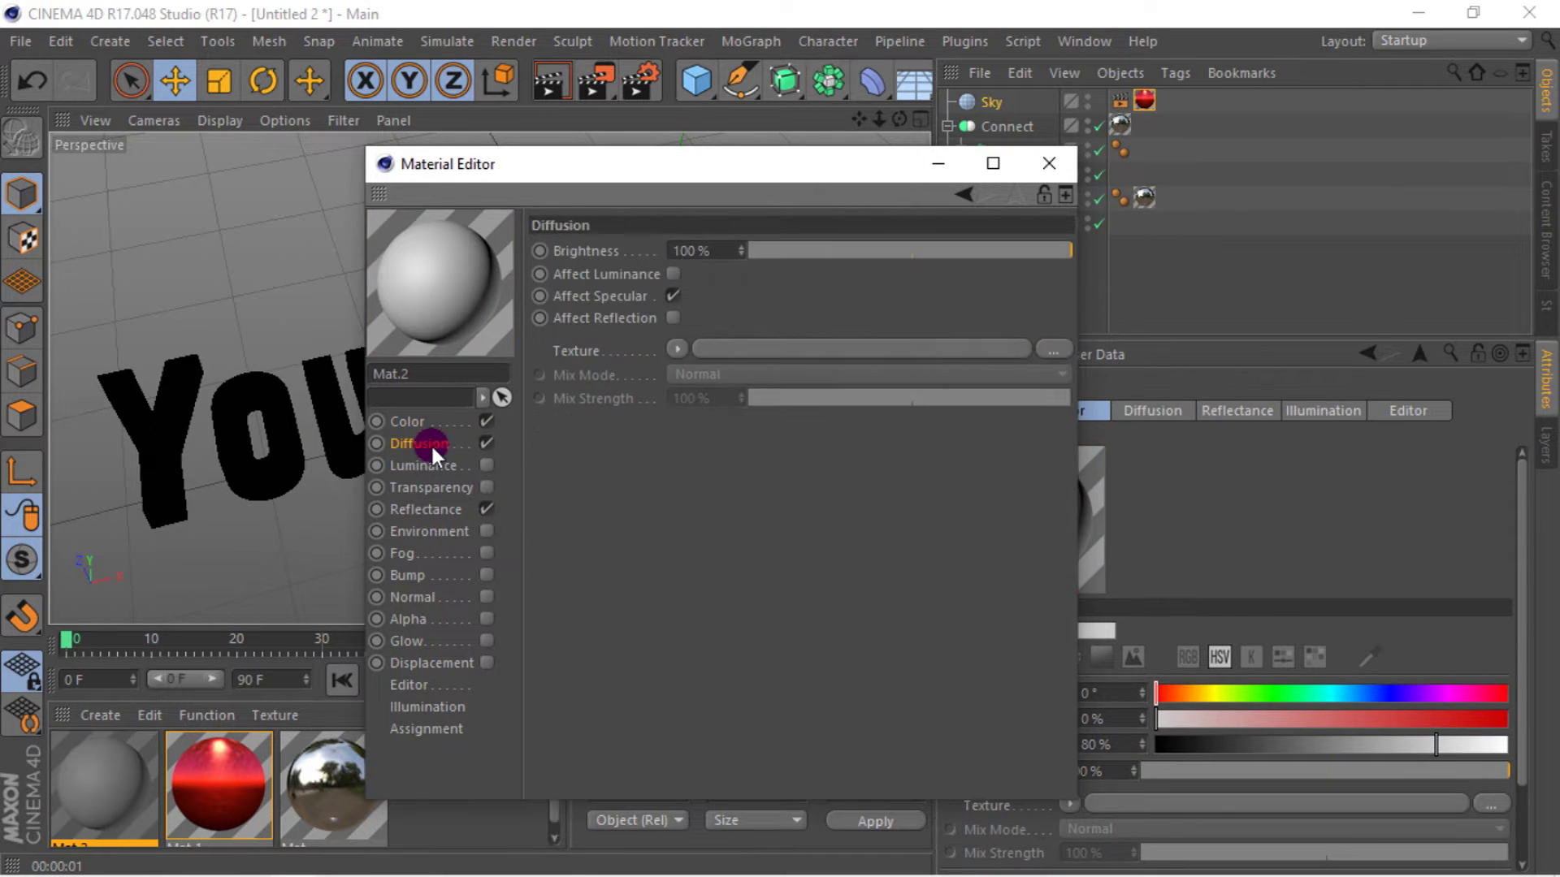
left_click(663, 356)
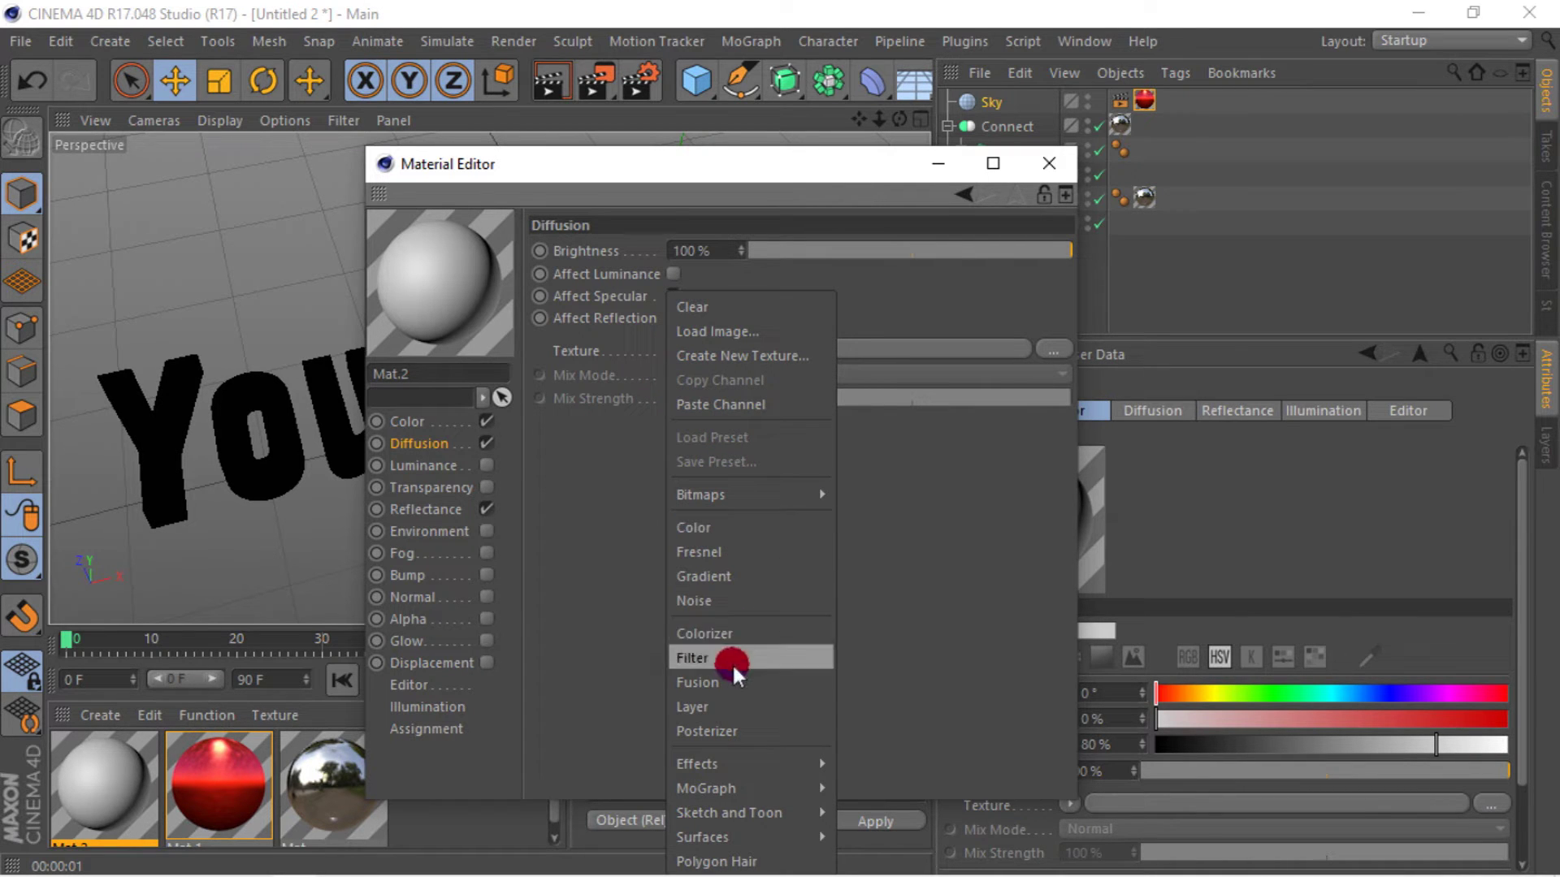
left_click(719, 598)
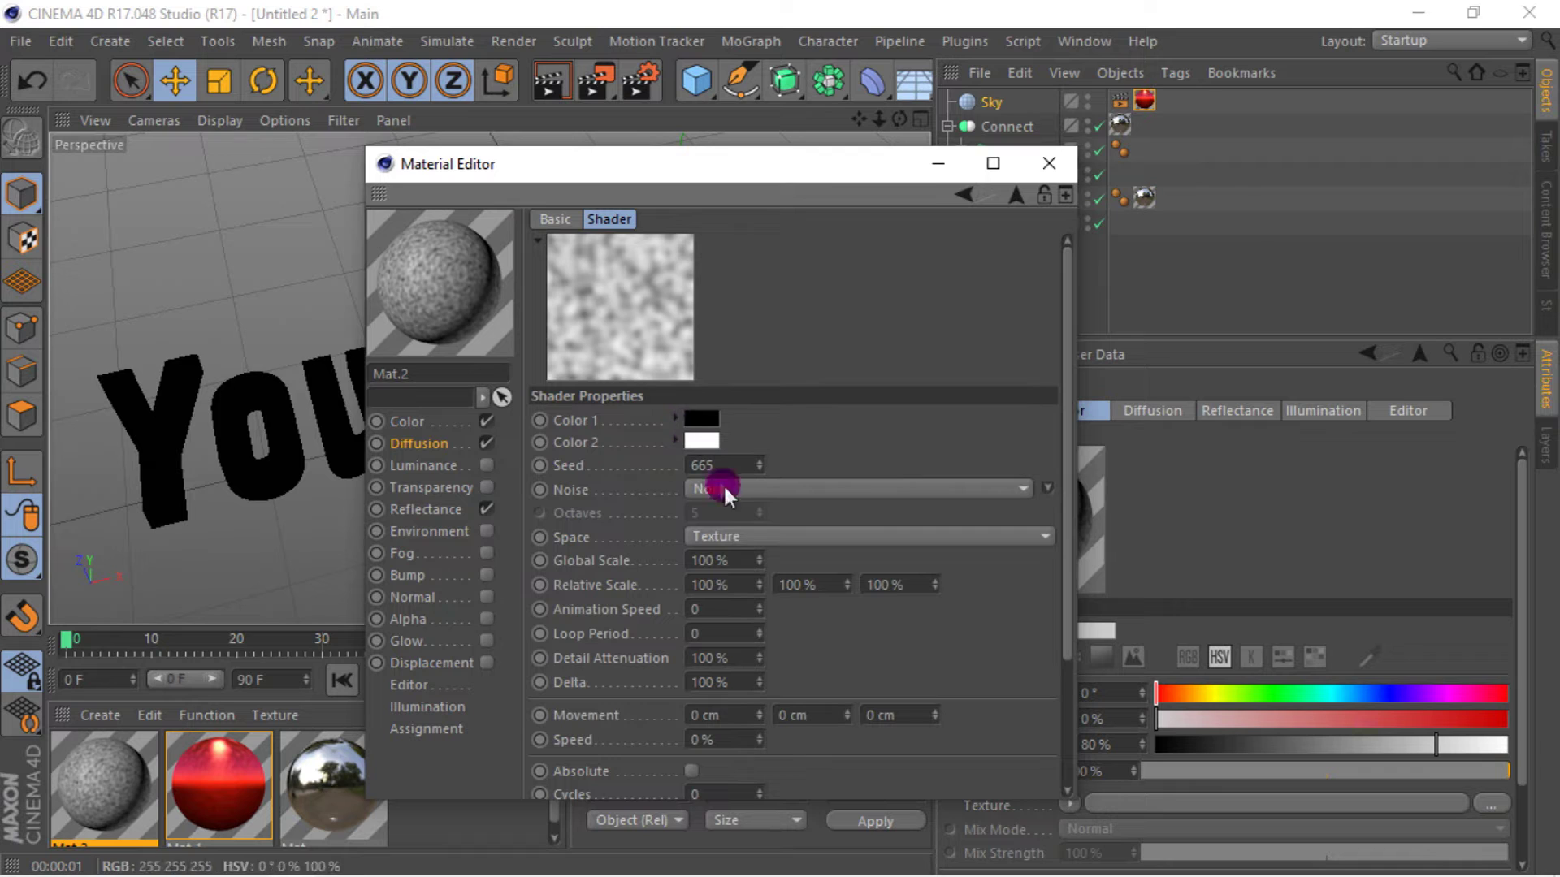
- Set the diffusion noise Global Scale and all Relative Scale values to 40%
double_click(719, 560)
type("40")
double_click(700, 585)
type("40")
key("Tab")
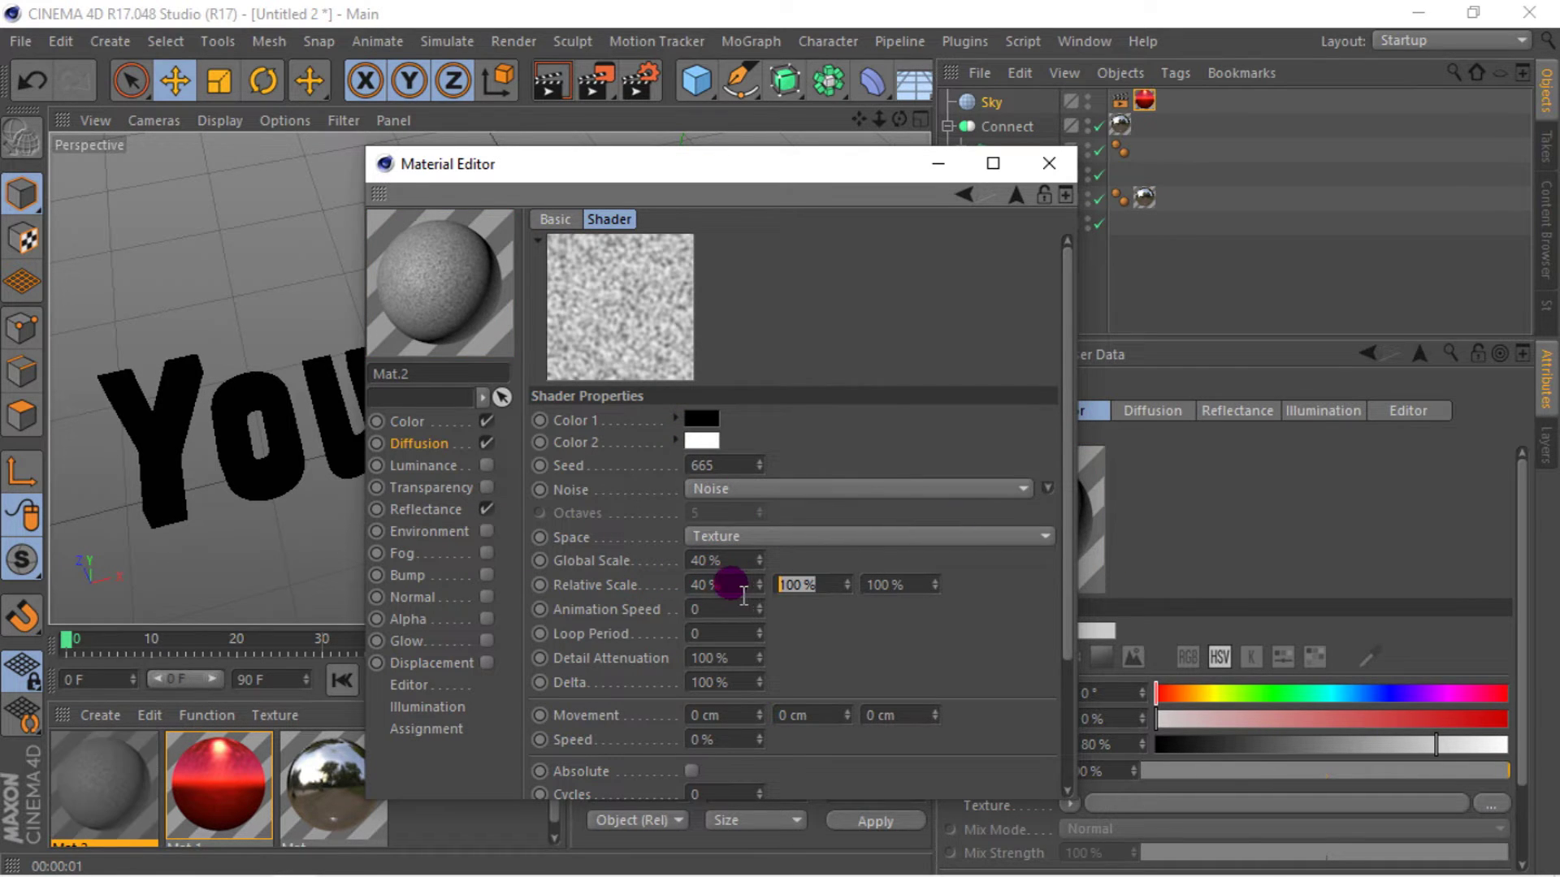
type("40")
key("Tab")
type("40")
key("Return")
- Set Mat.2's colour to dark blue-grey H232 S17 V18 and turn off Reflectance
left_click(514, 420)
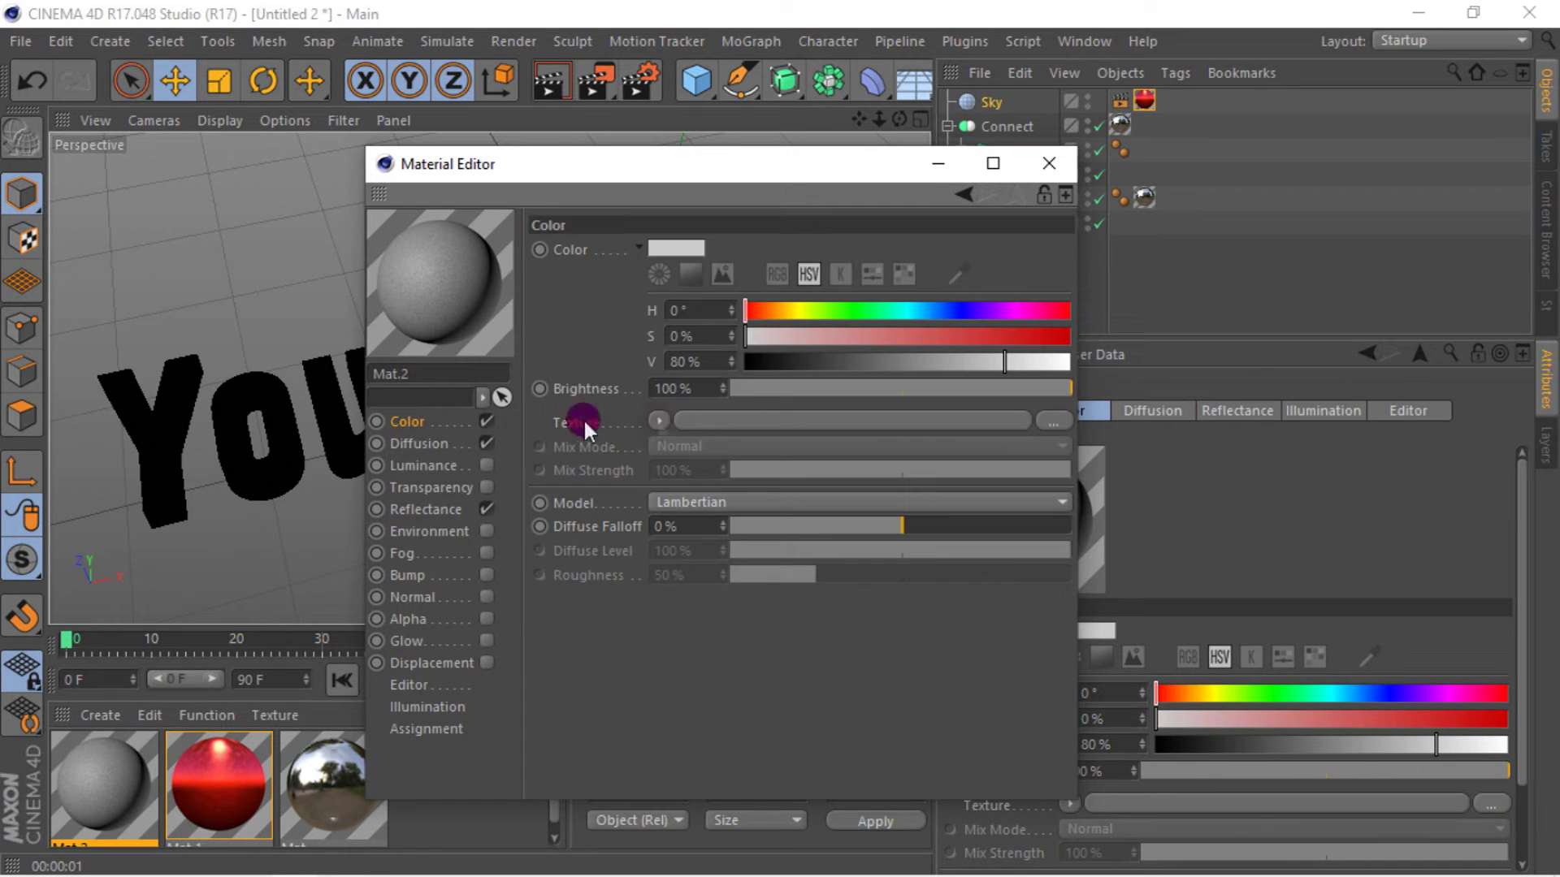
mouse_move(765, 361)
left_mouse_down()
mouse_move(930, 361)
mouse_move(836, 360)
left_mouse_up()
left_click(952, 311)
left_click(829, 360)
left_click(812, 336)
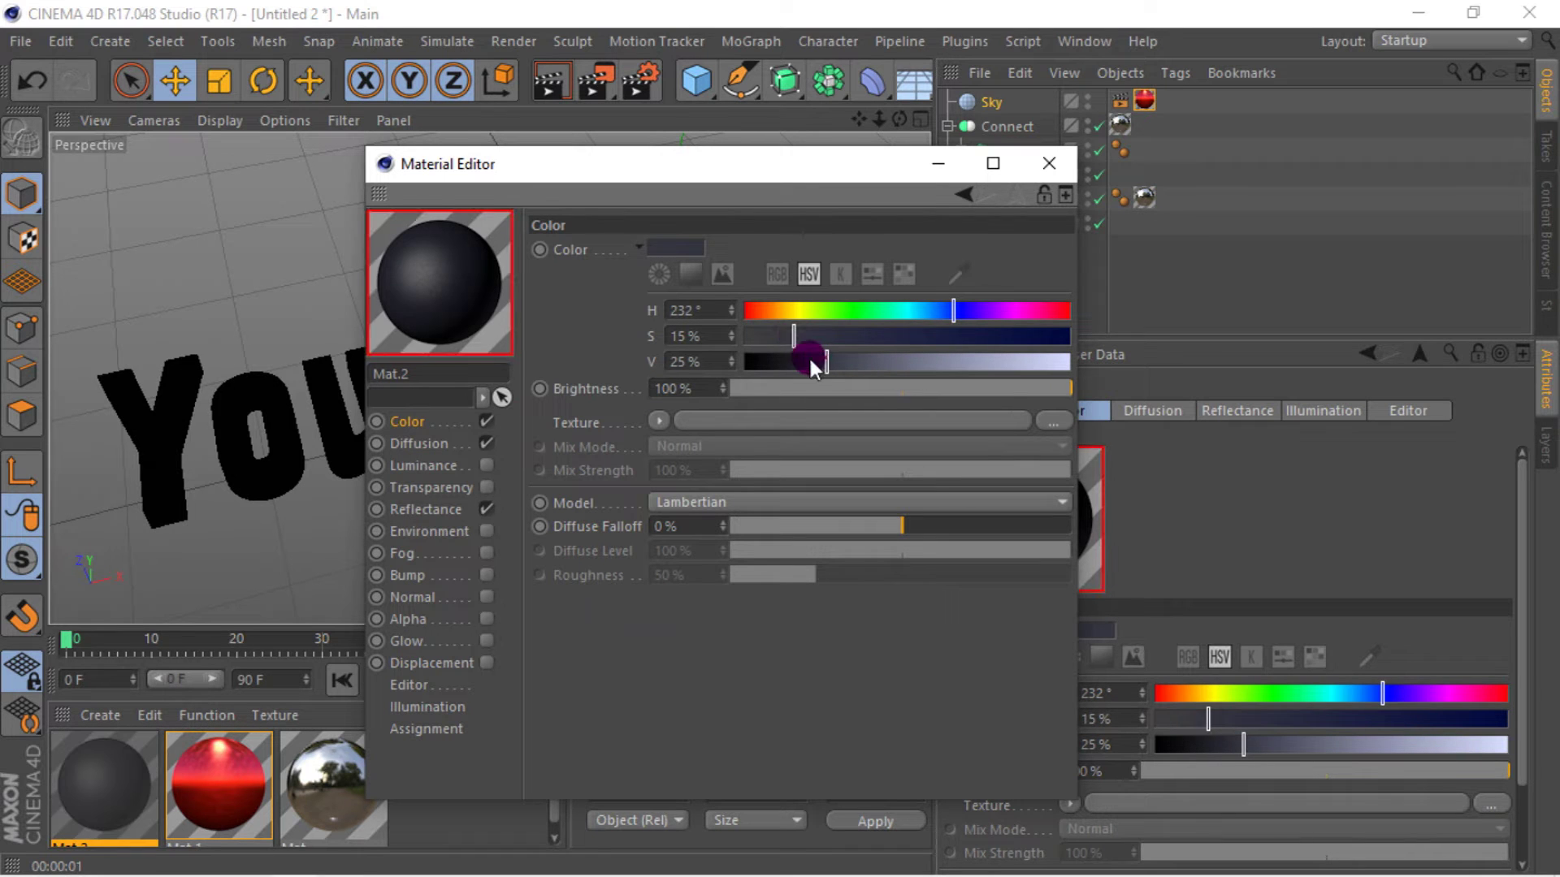
left_click(804, 361)
left_click(800, 335)
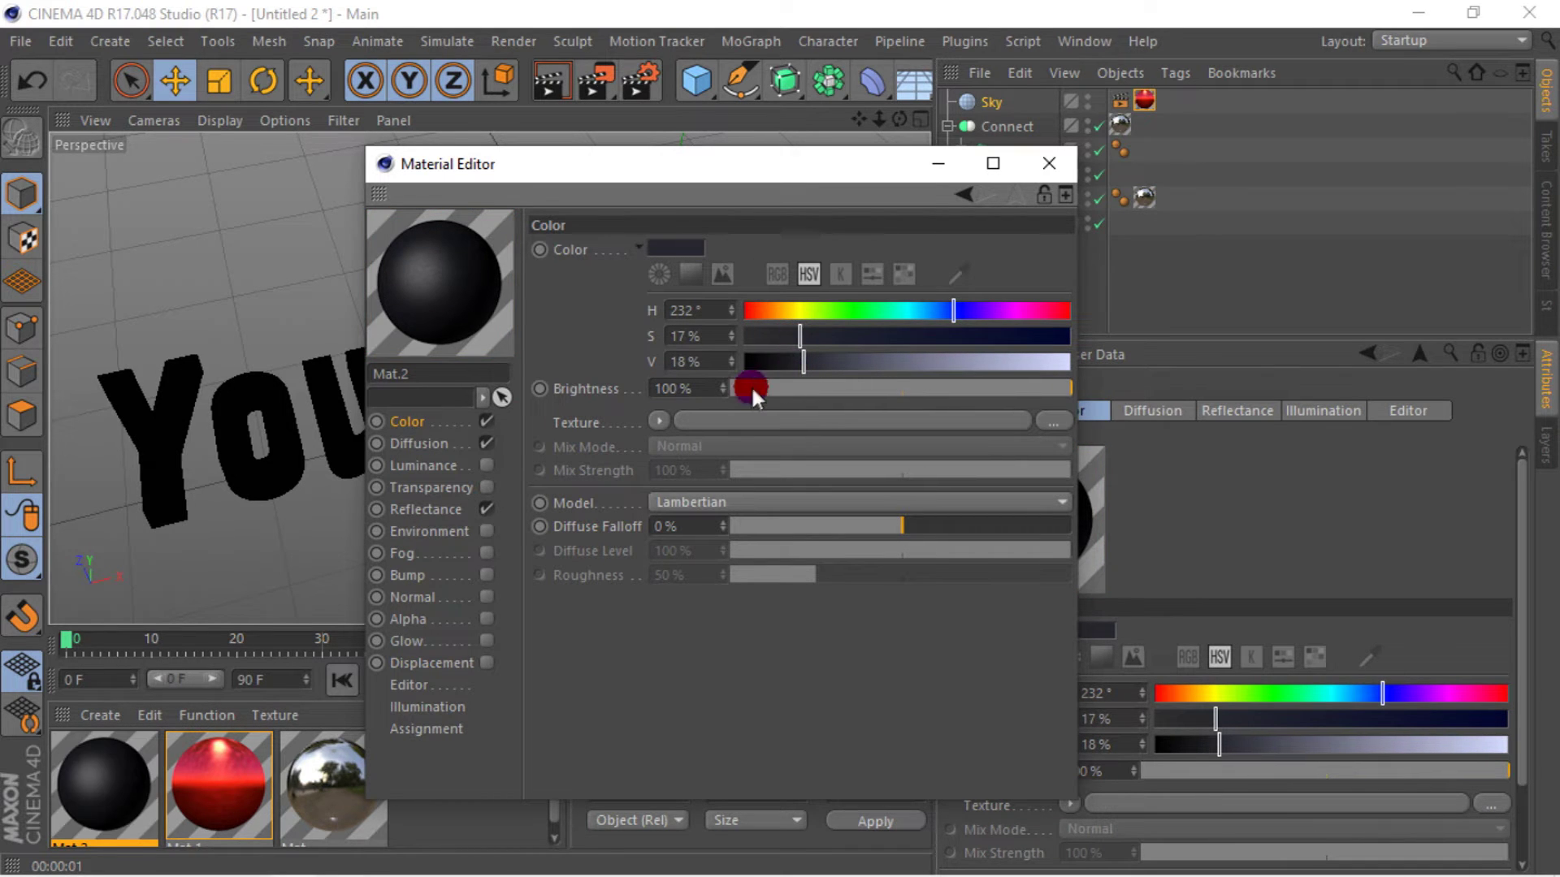
left_click(480, 509)
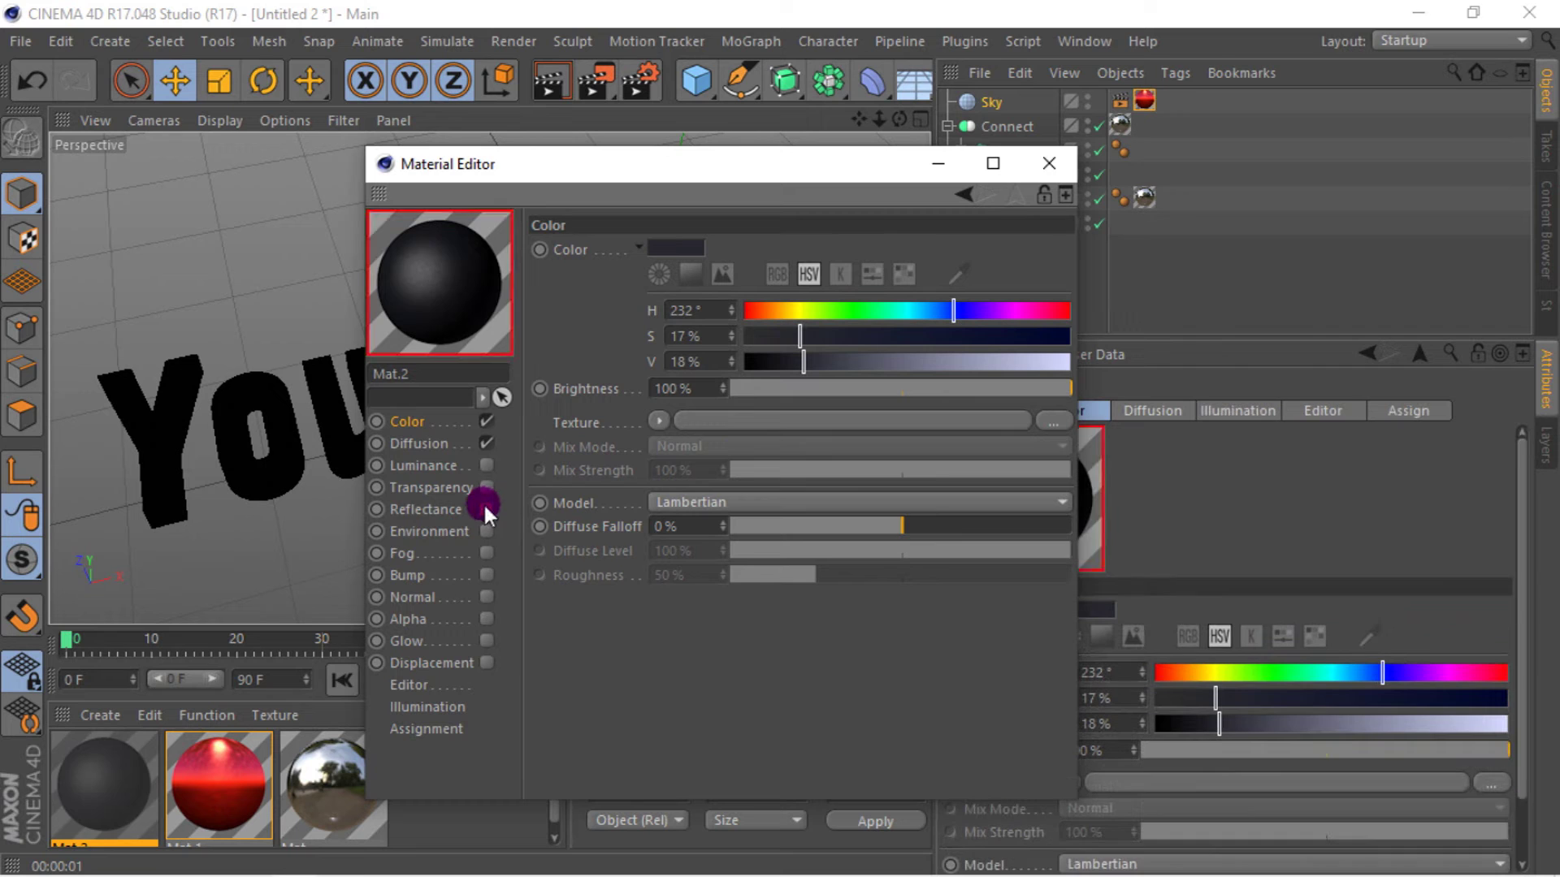
- Copy the diffusion Noise shader into Mat.2's Bump channel
left_click(426, 441)
left_click(660, 348)
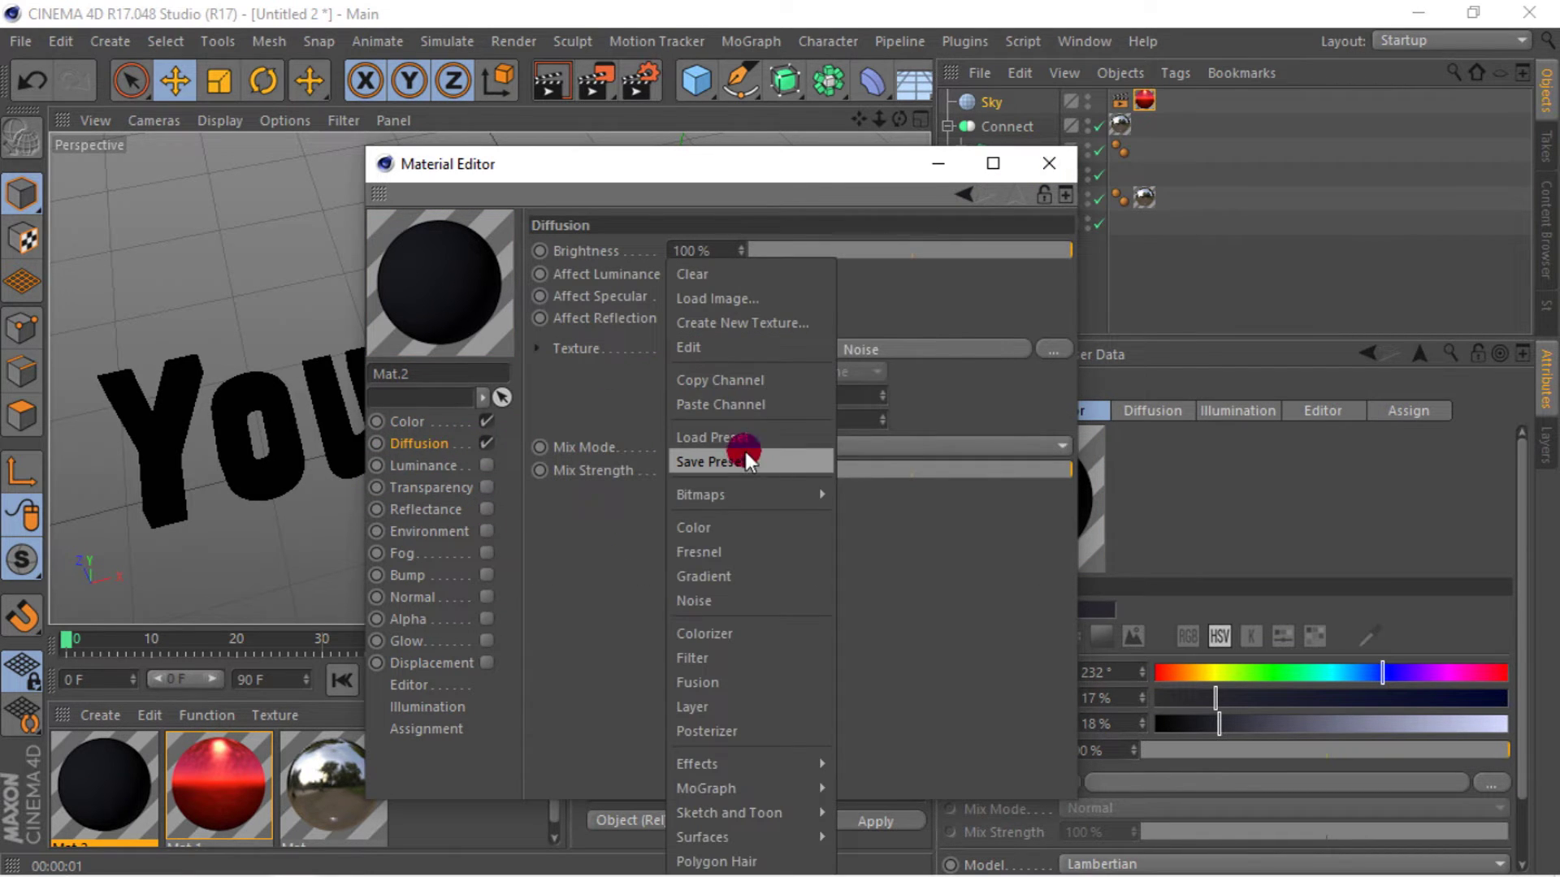
left_click(746, 379)
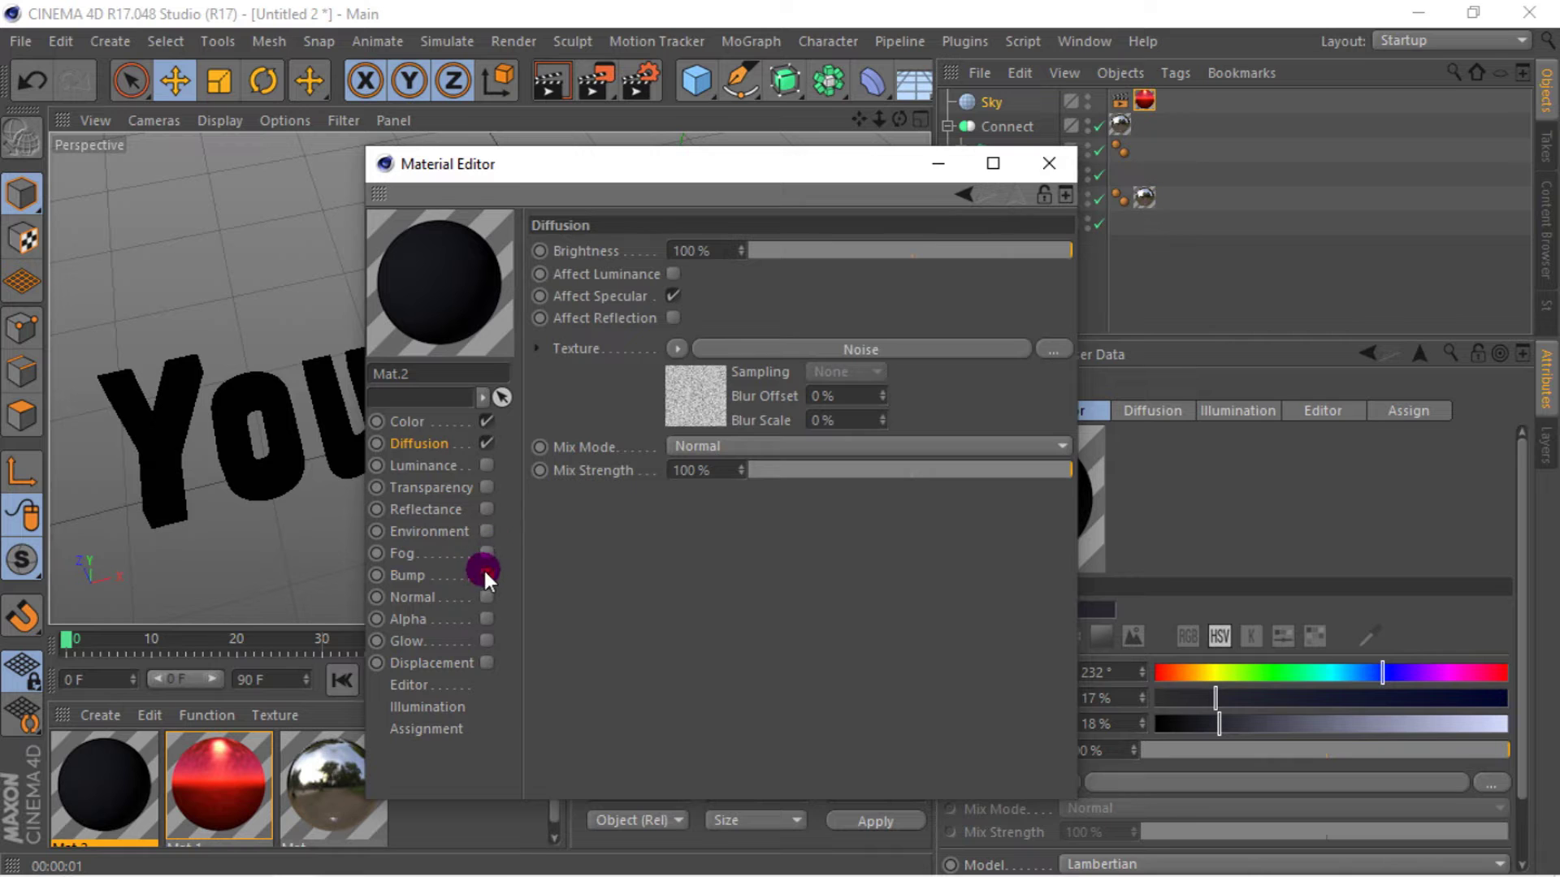
left_click(485, 573)
left_click(636, 305)
left_click(733, 396)
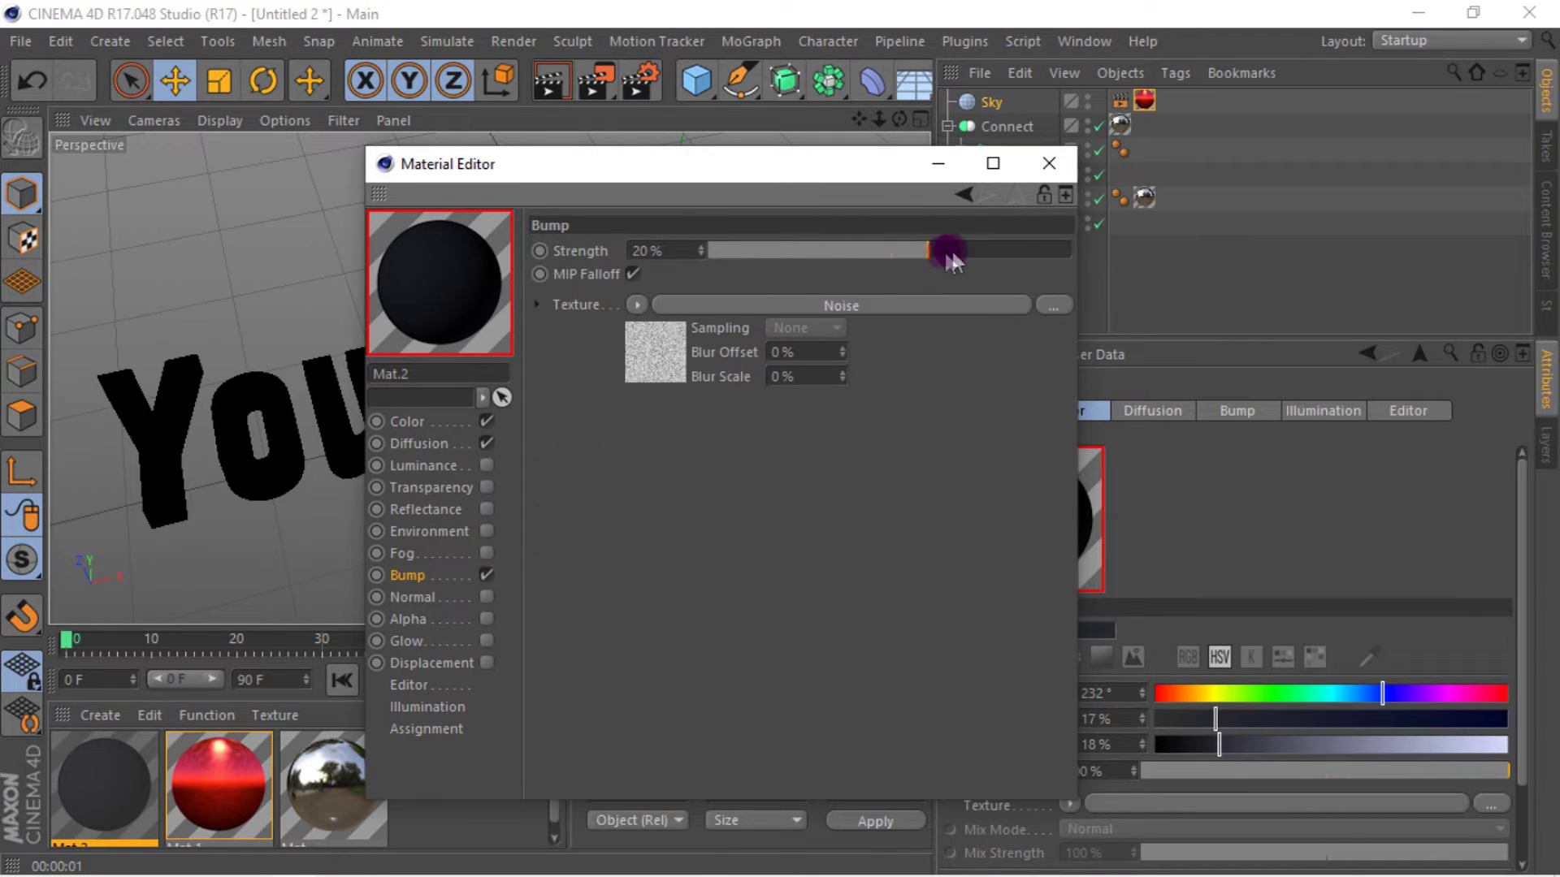
left_click(1049, 163)
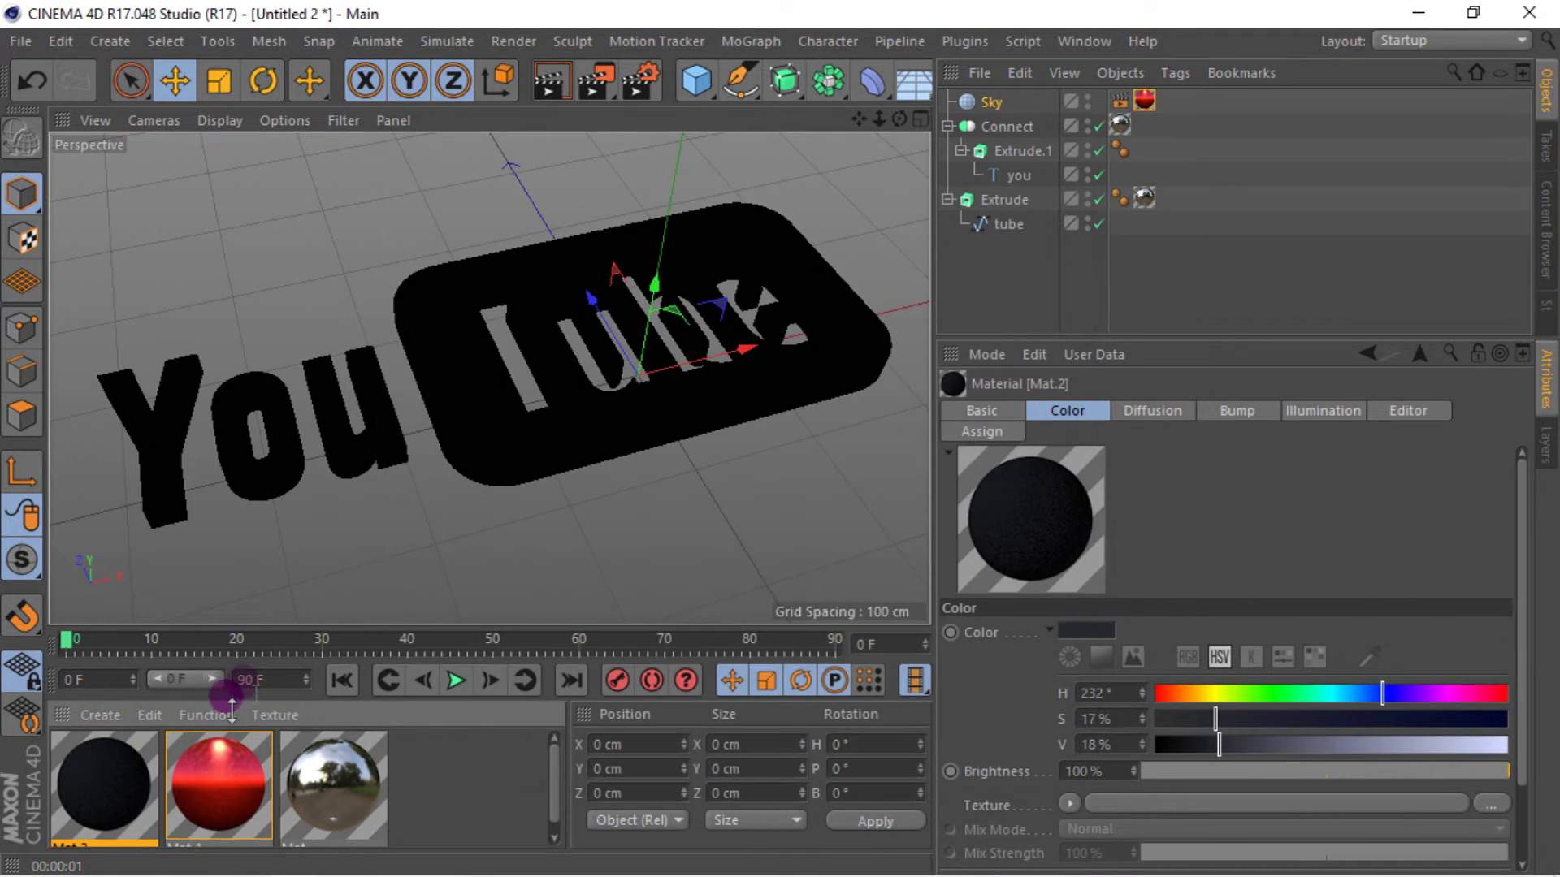
- Add a Floor and lower the five logo objects to Y 28.464 cm, ending in Perspective view
left_click_drag(914, 81, 957, 115)
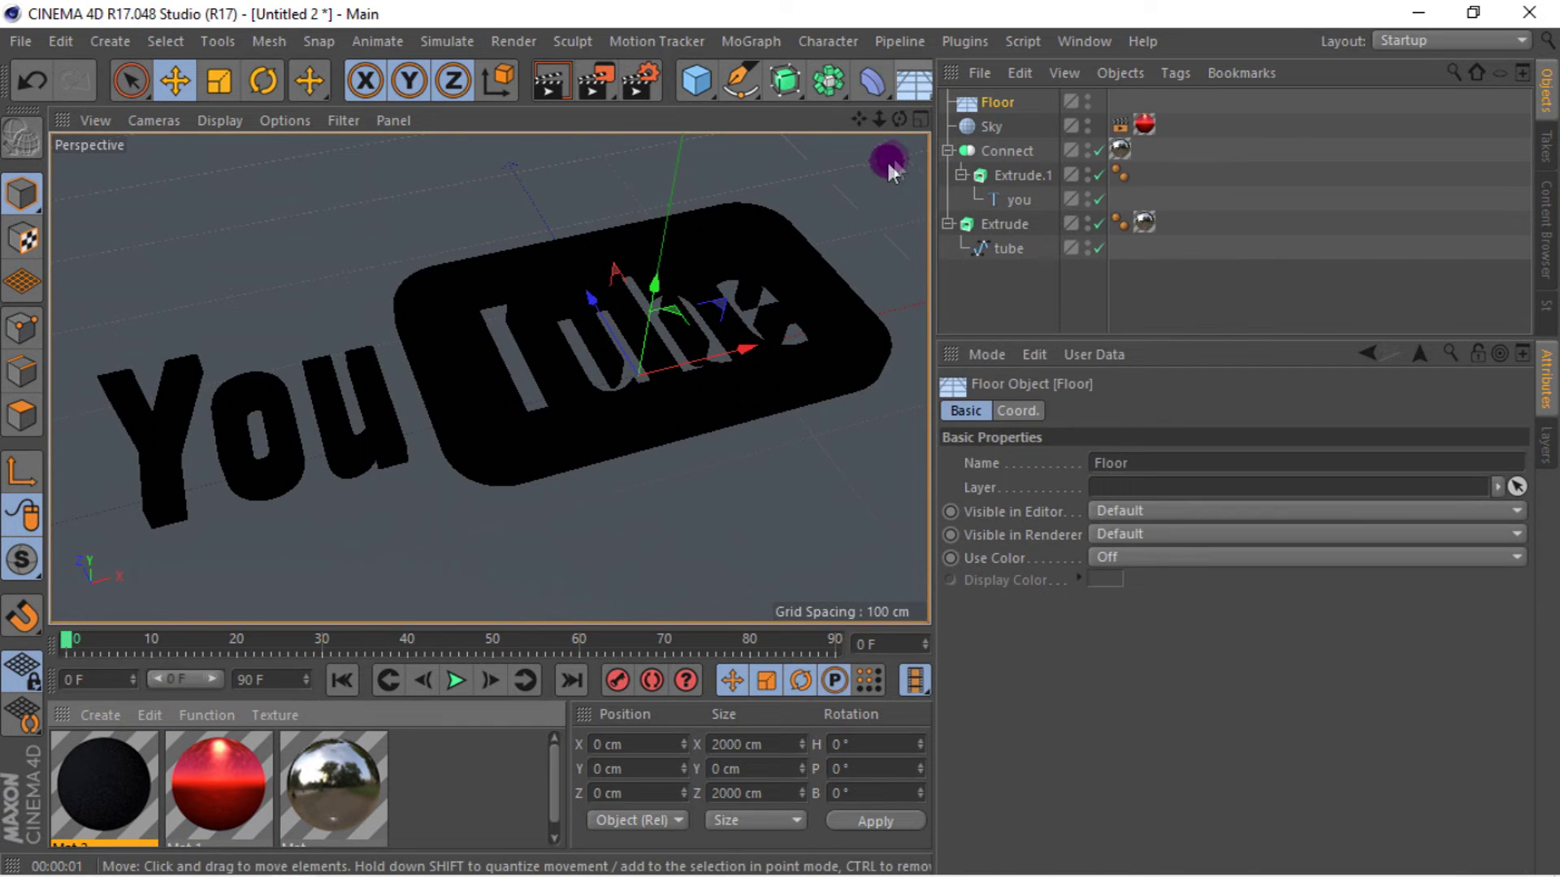
left_click_drag(1007, 296, 992, 150)
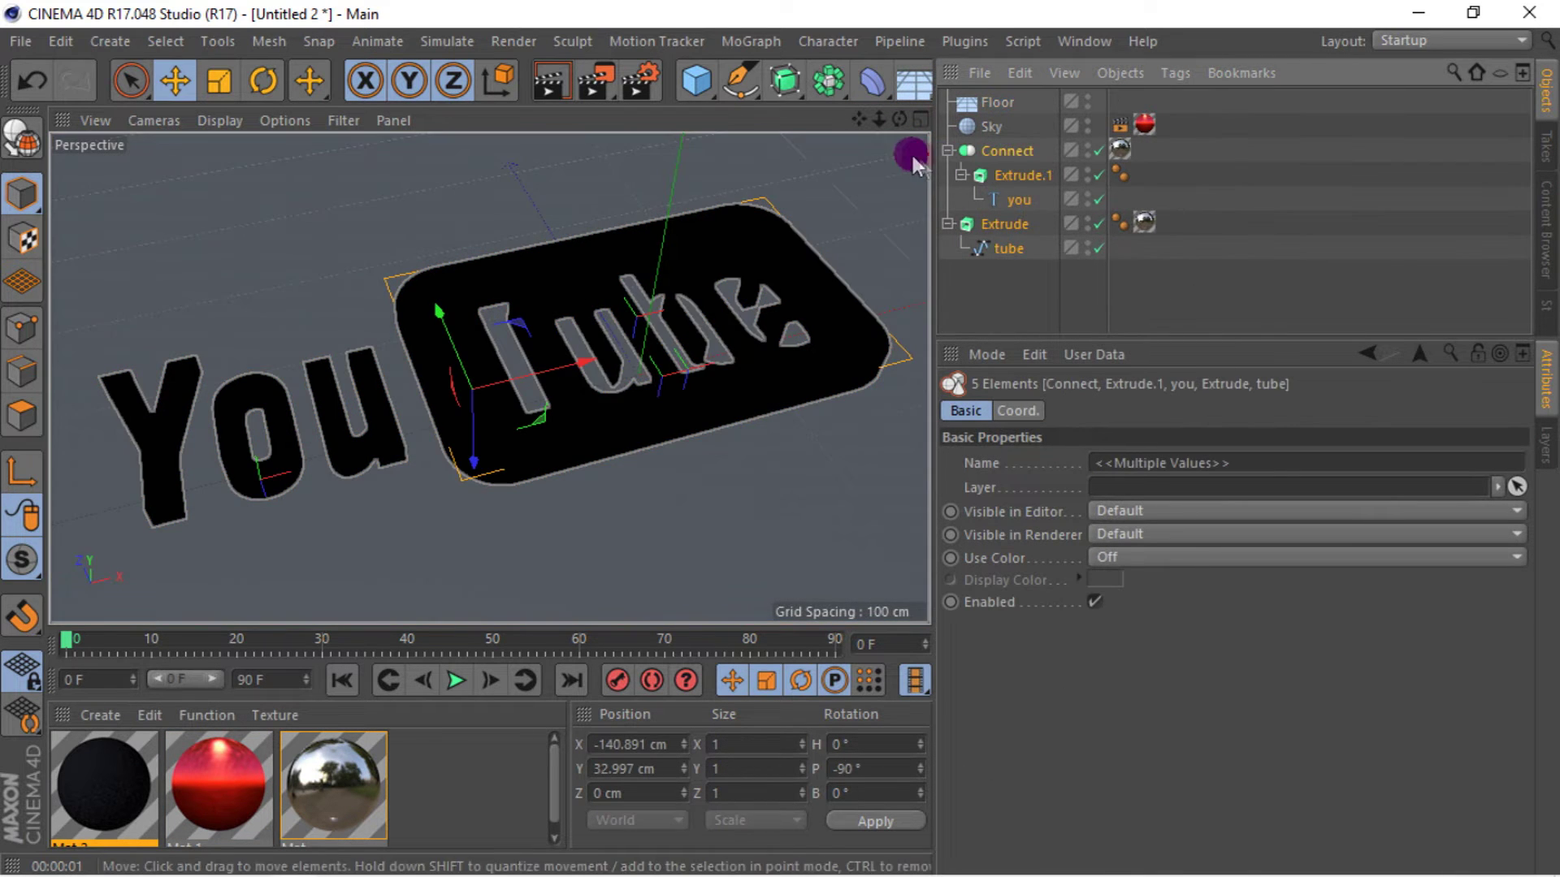
left_click(919, 119)
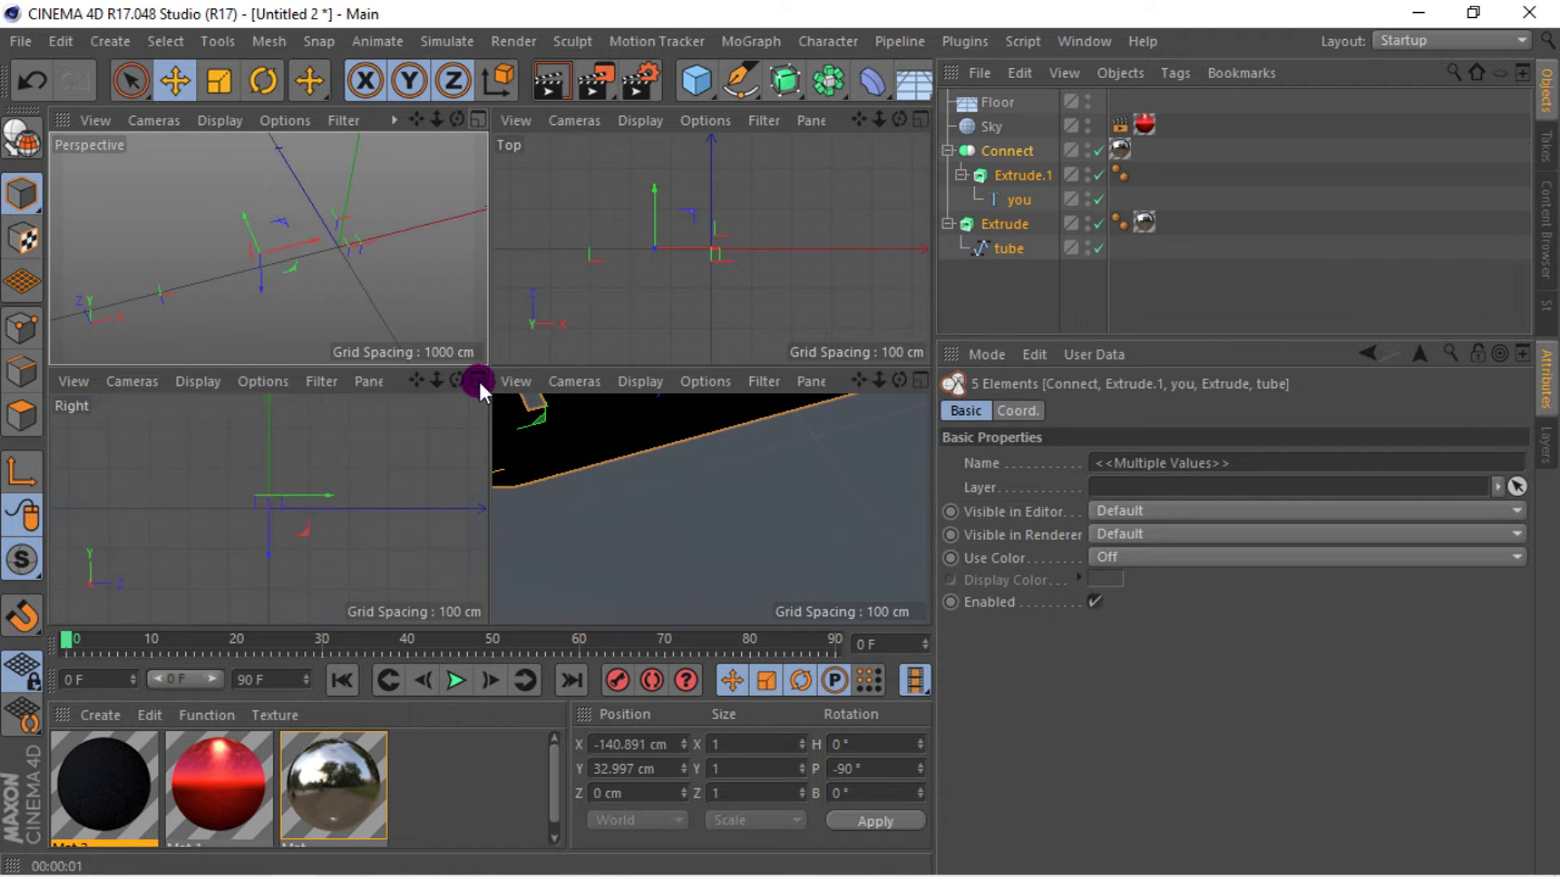
left_click(477, 378)
scroll(524, 367, "up", 3)
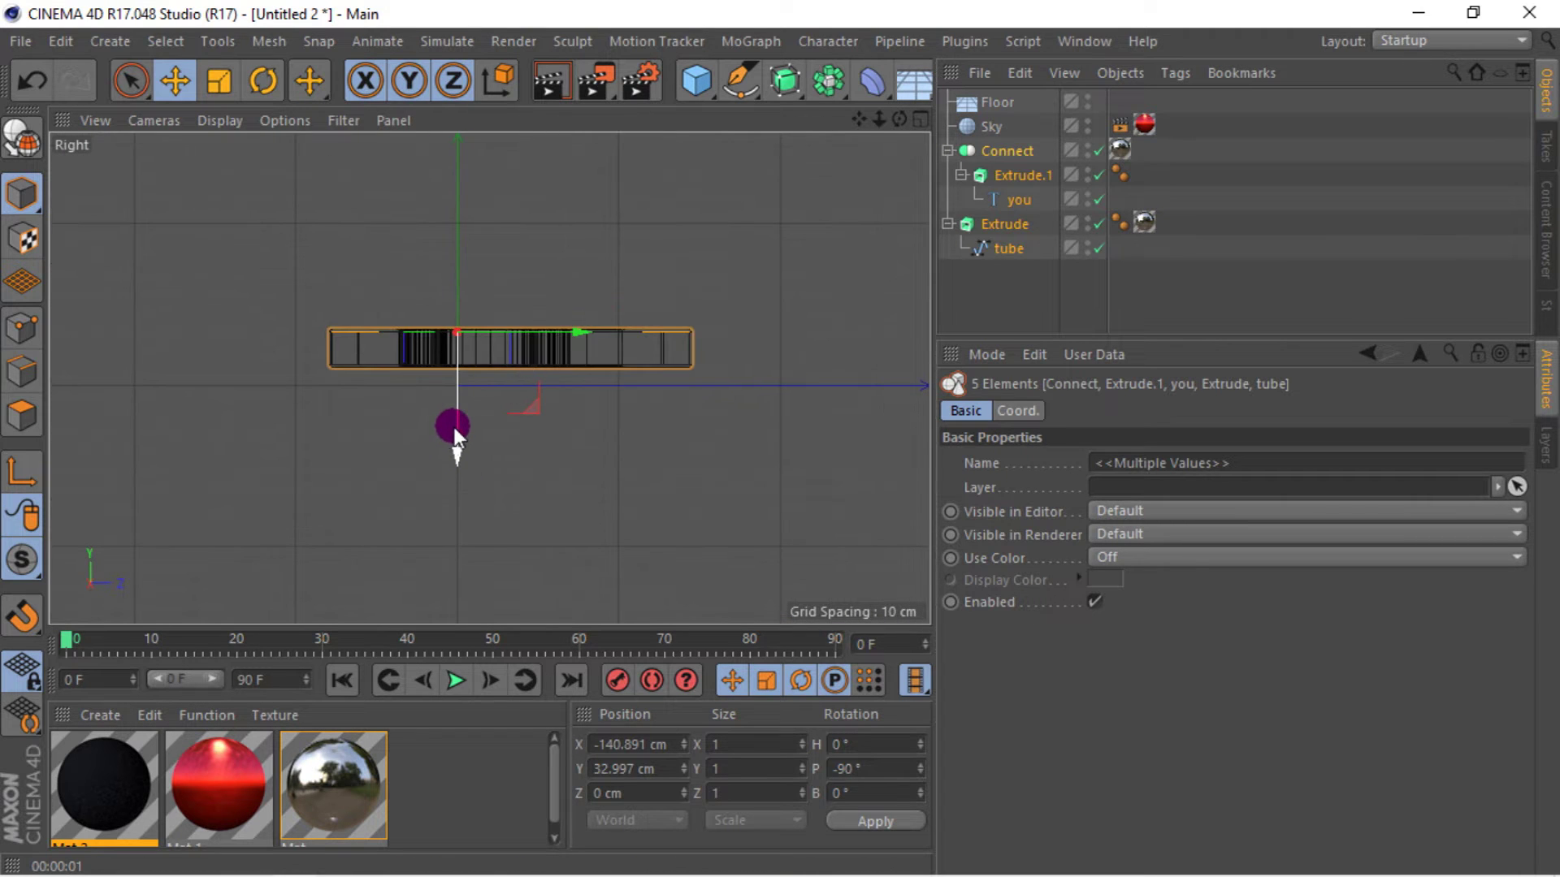
left_click_drag(452, 427, 455, 446)
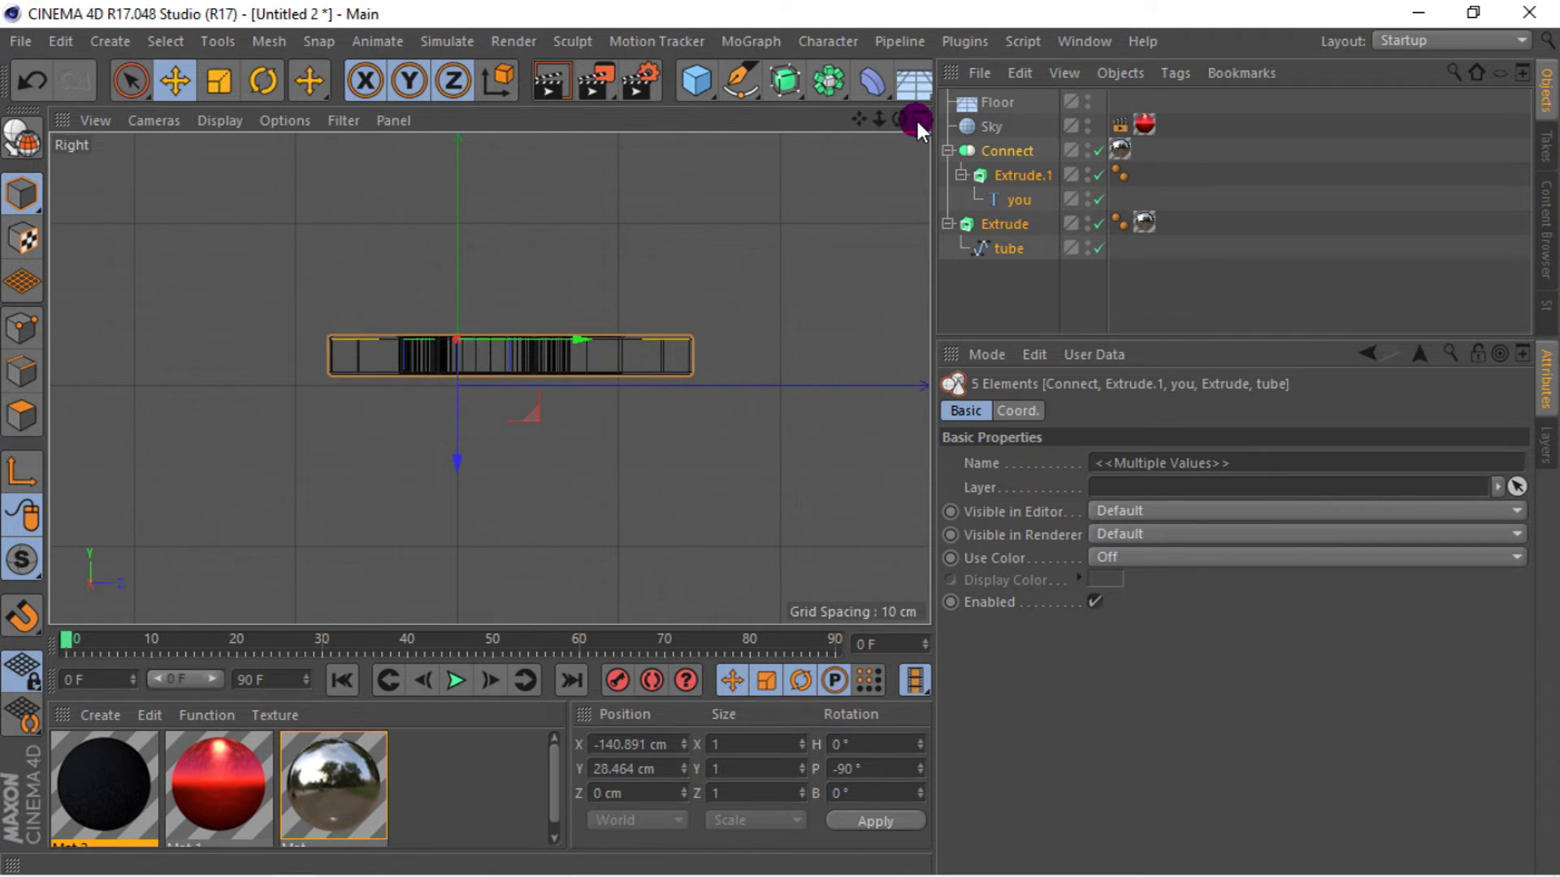
left_click(916, 120)
left_click(472, 119)
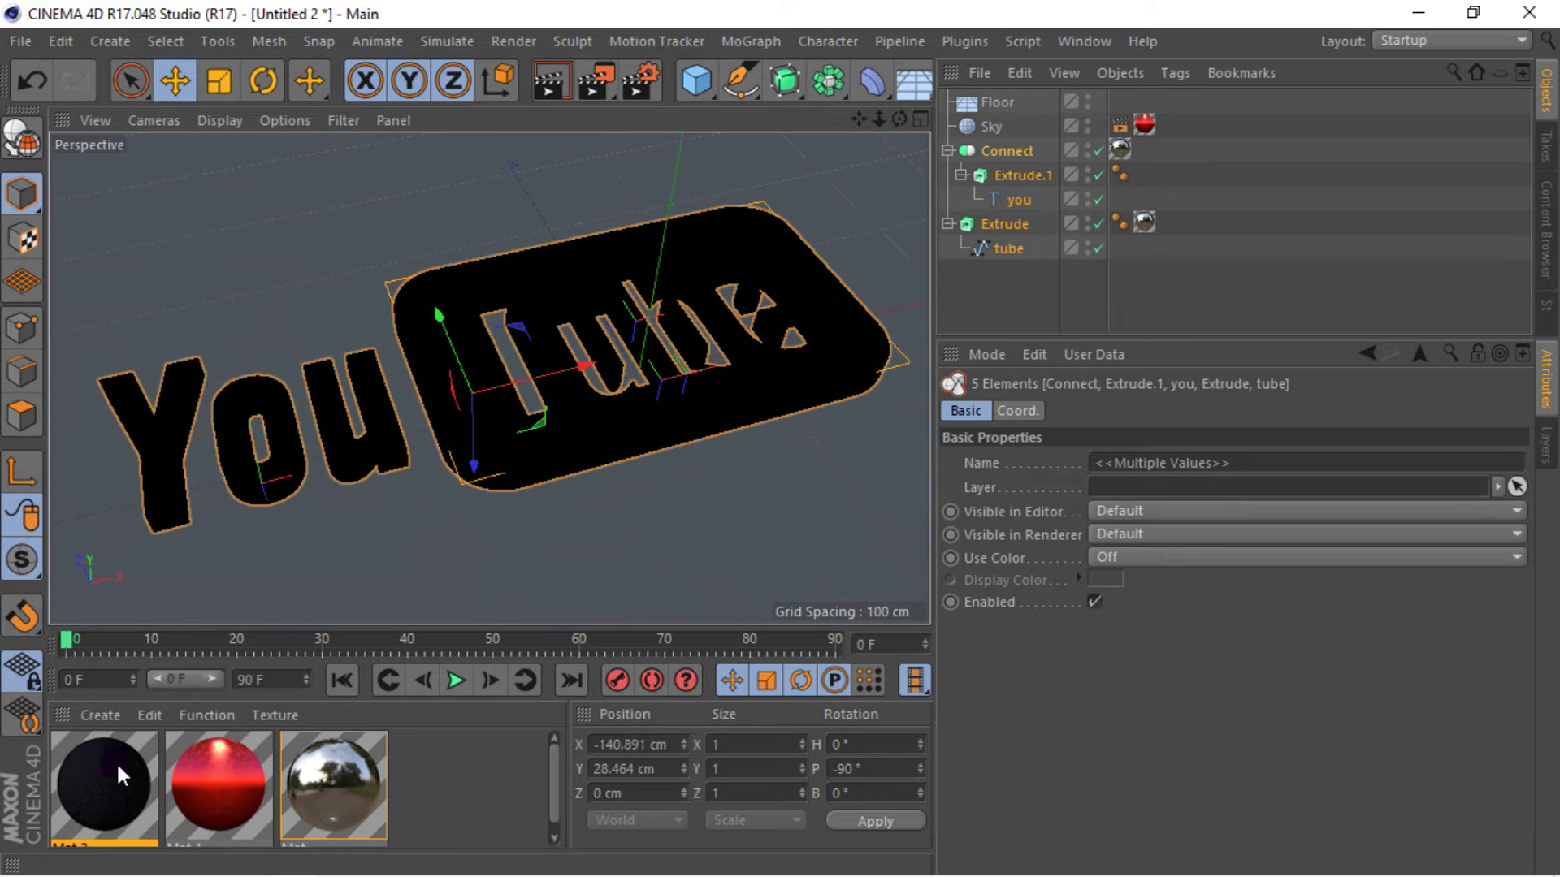
- Apply the dark noise Mat.2 to the Floor with Cubic projection and render a preview
left_click_drag(124, 772, 989, 99)
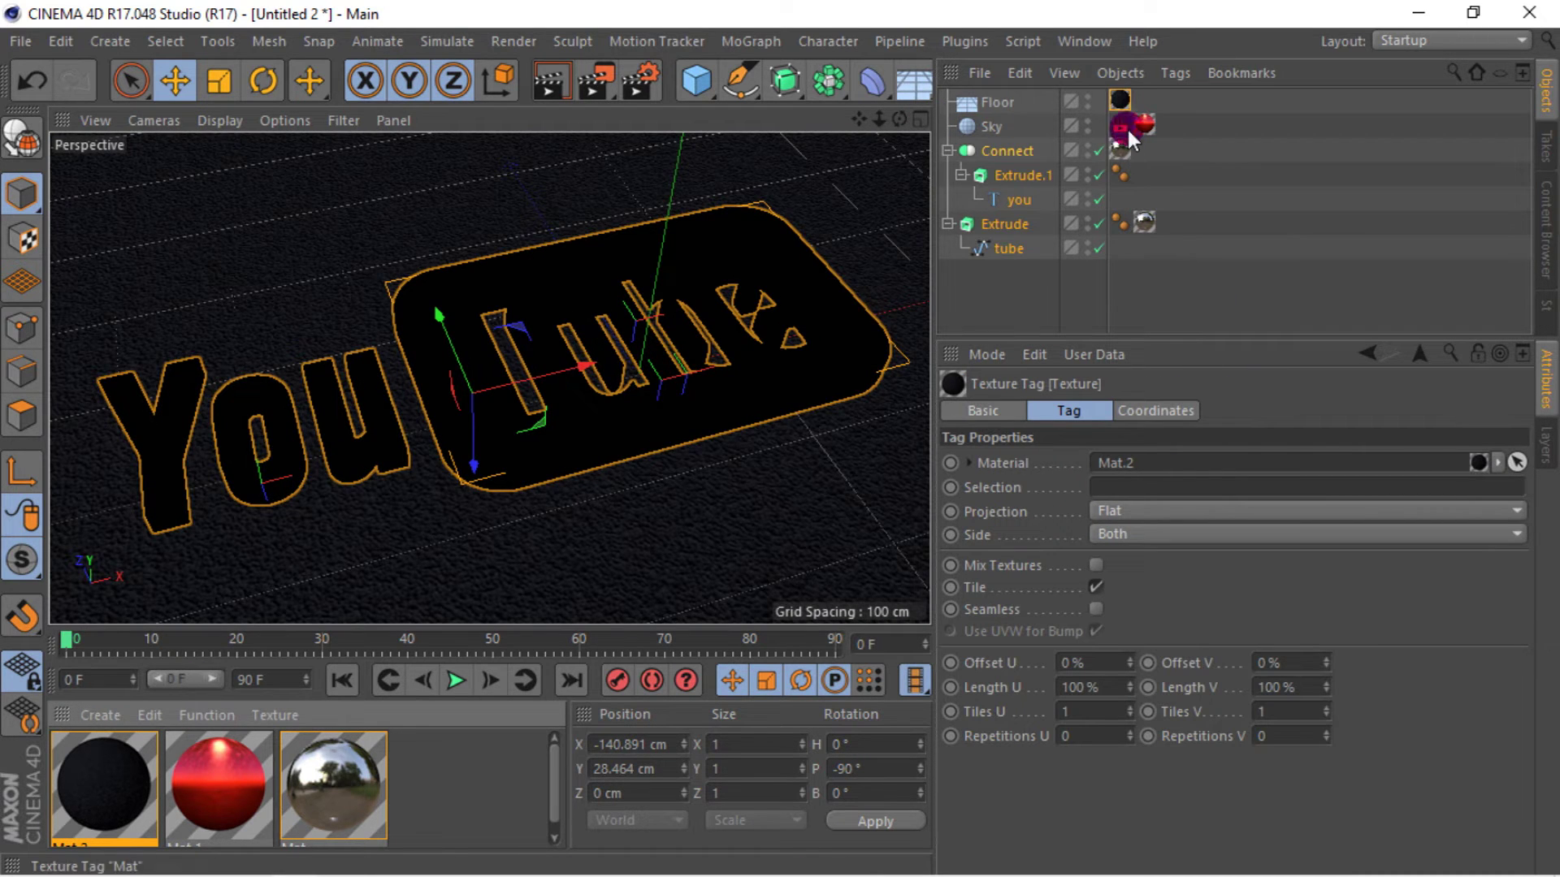
left_click(1202, 510)
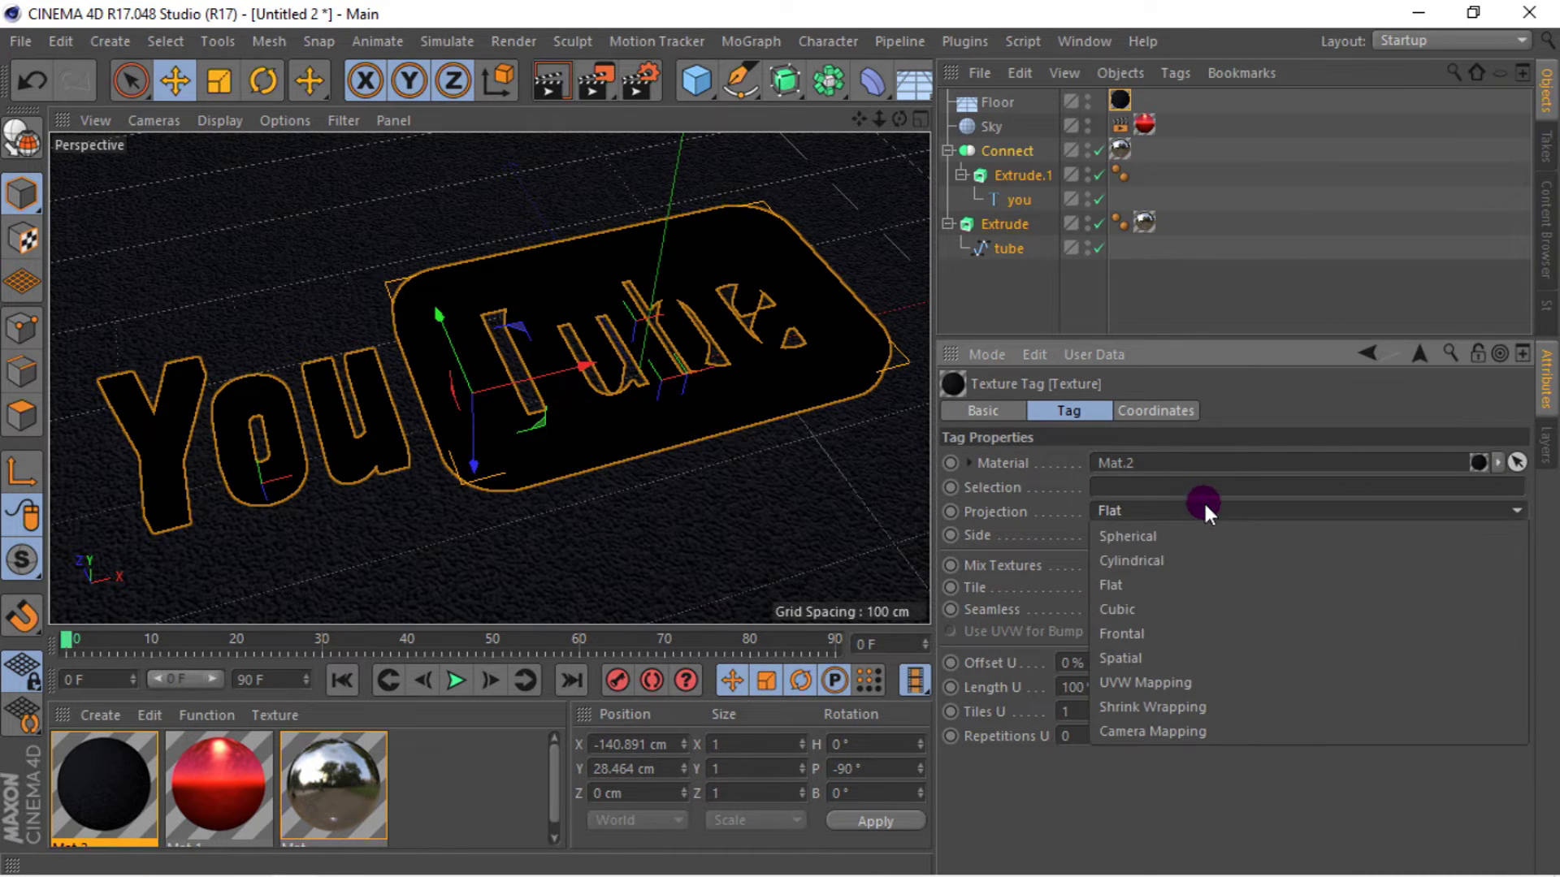
left_click(1162, 608)
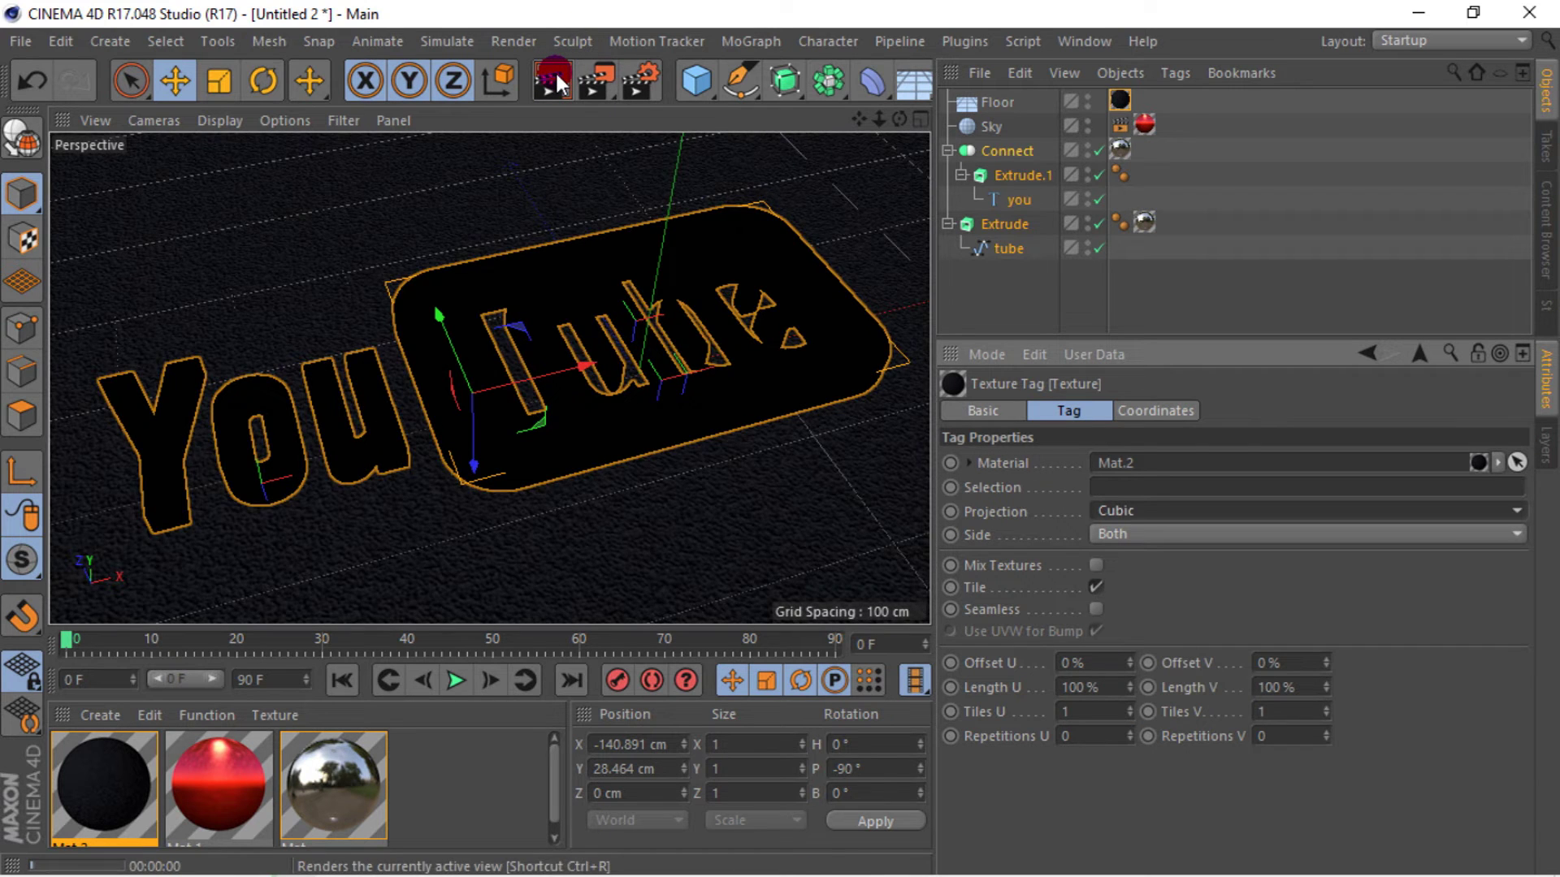
left_click(557, 77)
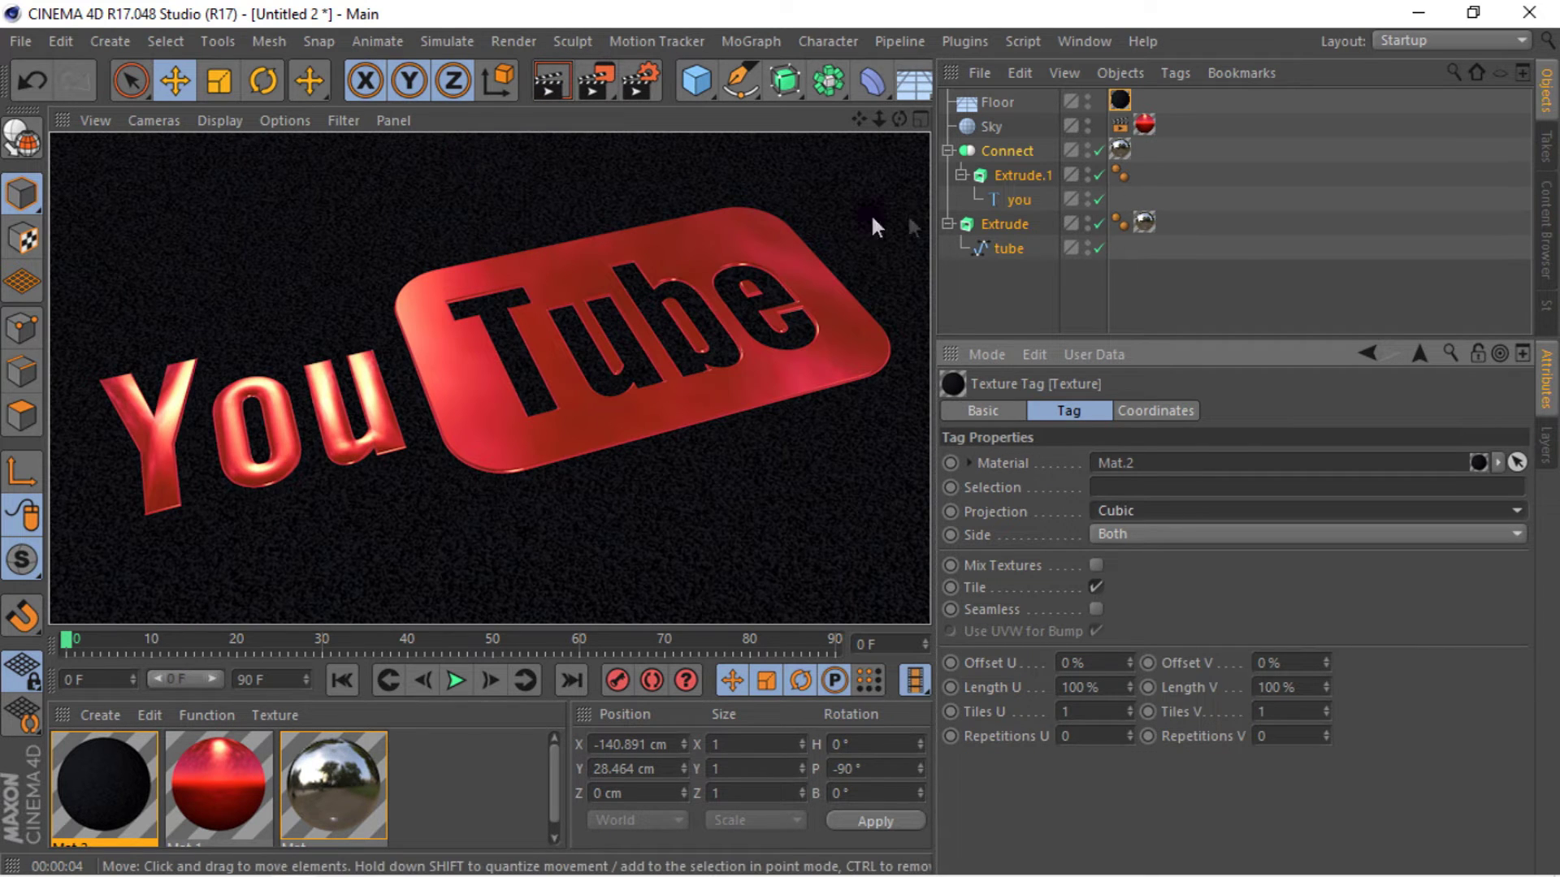
left_click_drag(942, 220, 1123, 202)
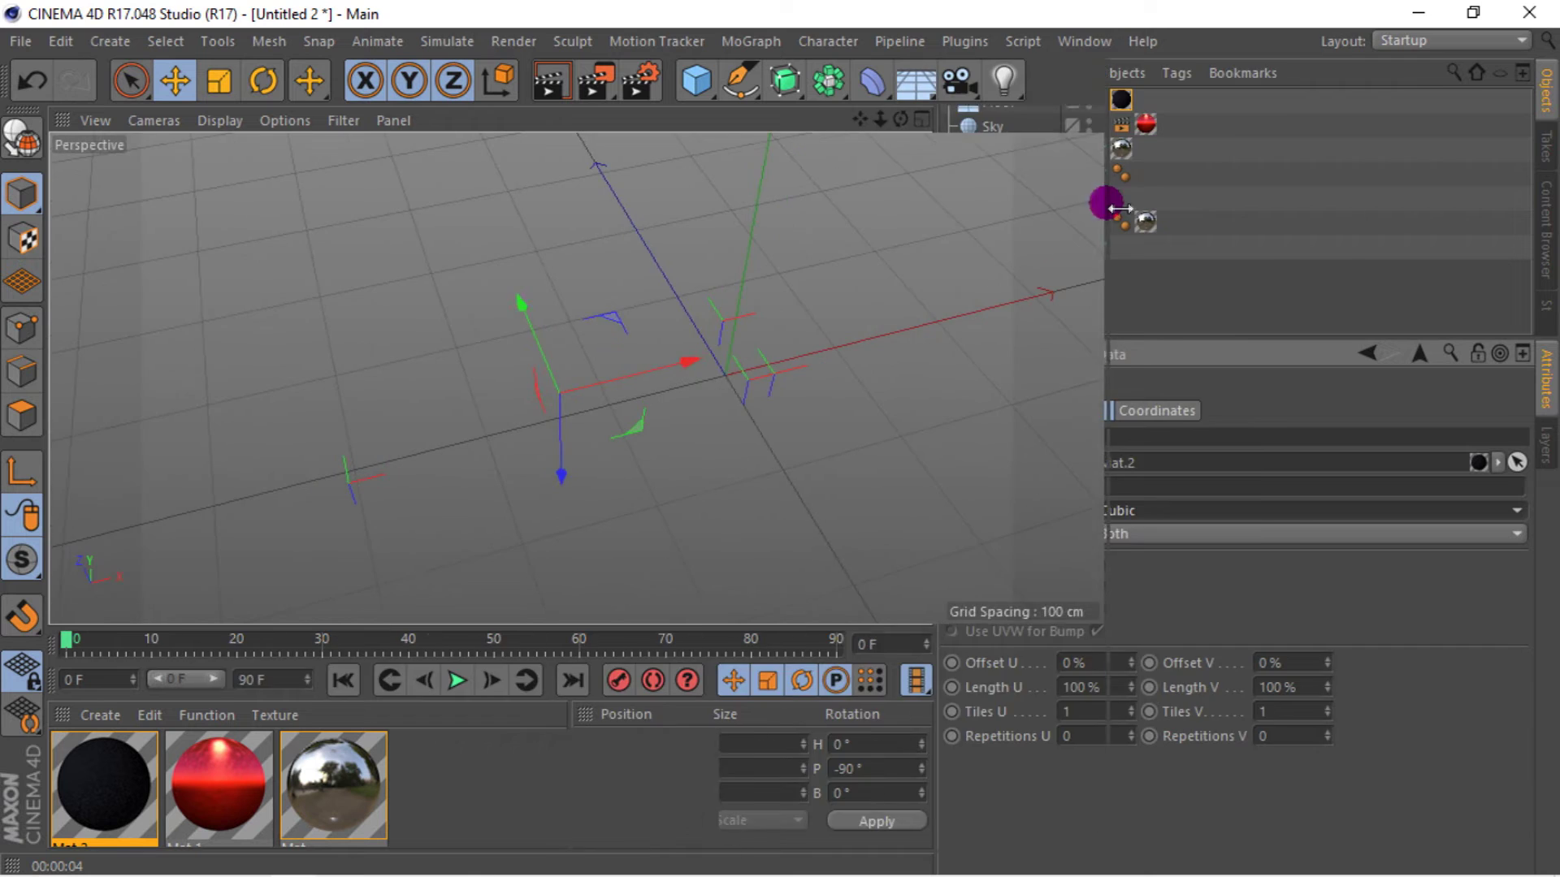
- Add an Omni light with Shadow Maps (Soft) shadows
left_click(1004, 79)
left_click(1080, 110)
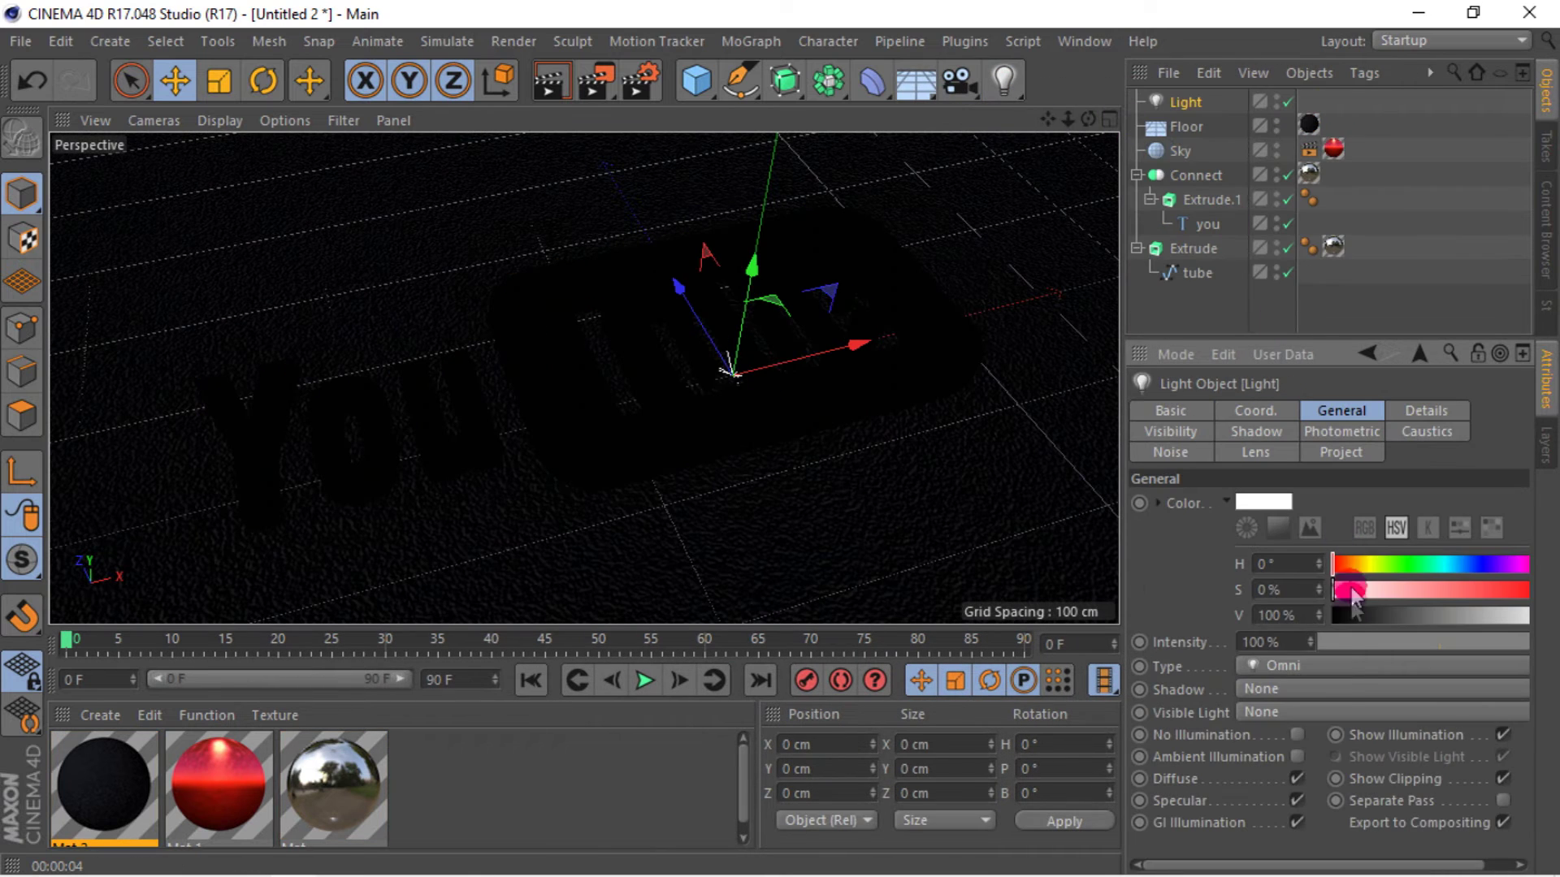
left_click(1340, 686)
left_click(1326, 734)
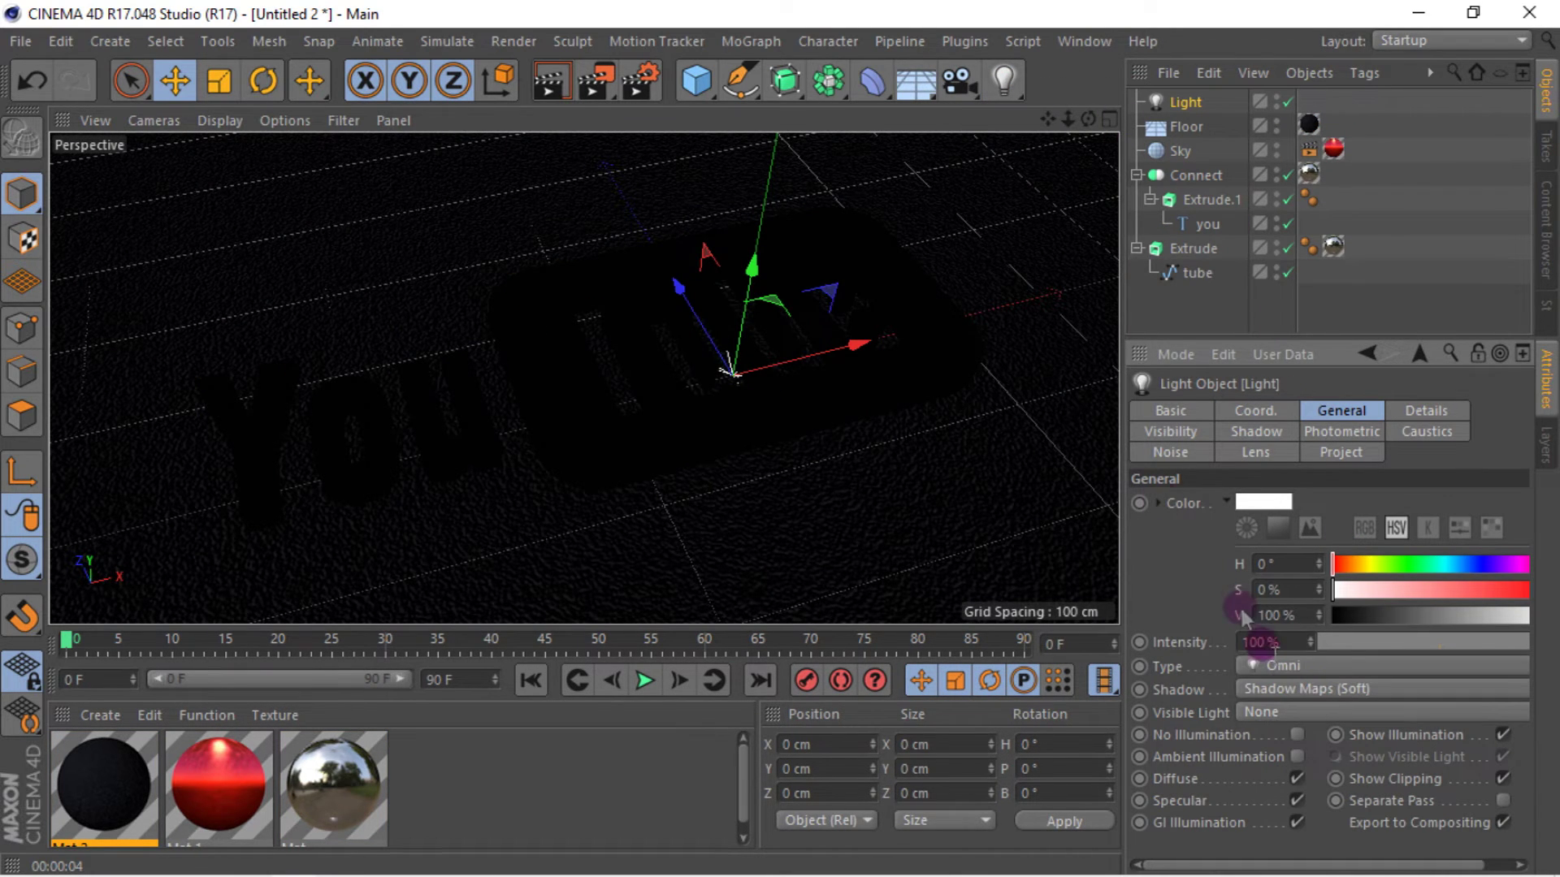
- In the Front view, raise the light above the logo and move it left
left_click(1110, 123)
mouse_move(854, 456)
left_mouse_down()
mouse_move(853, 396)
mouse_move(853, 430)
left_mouse_up()
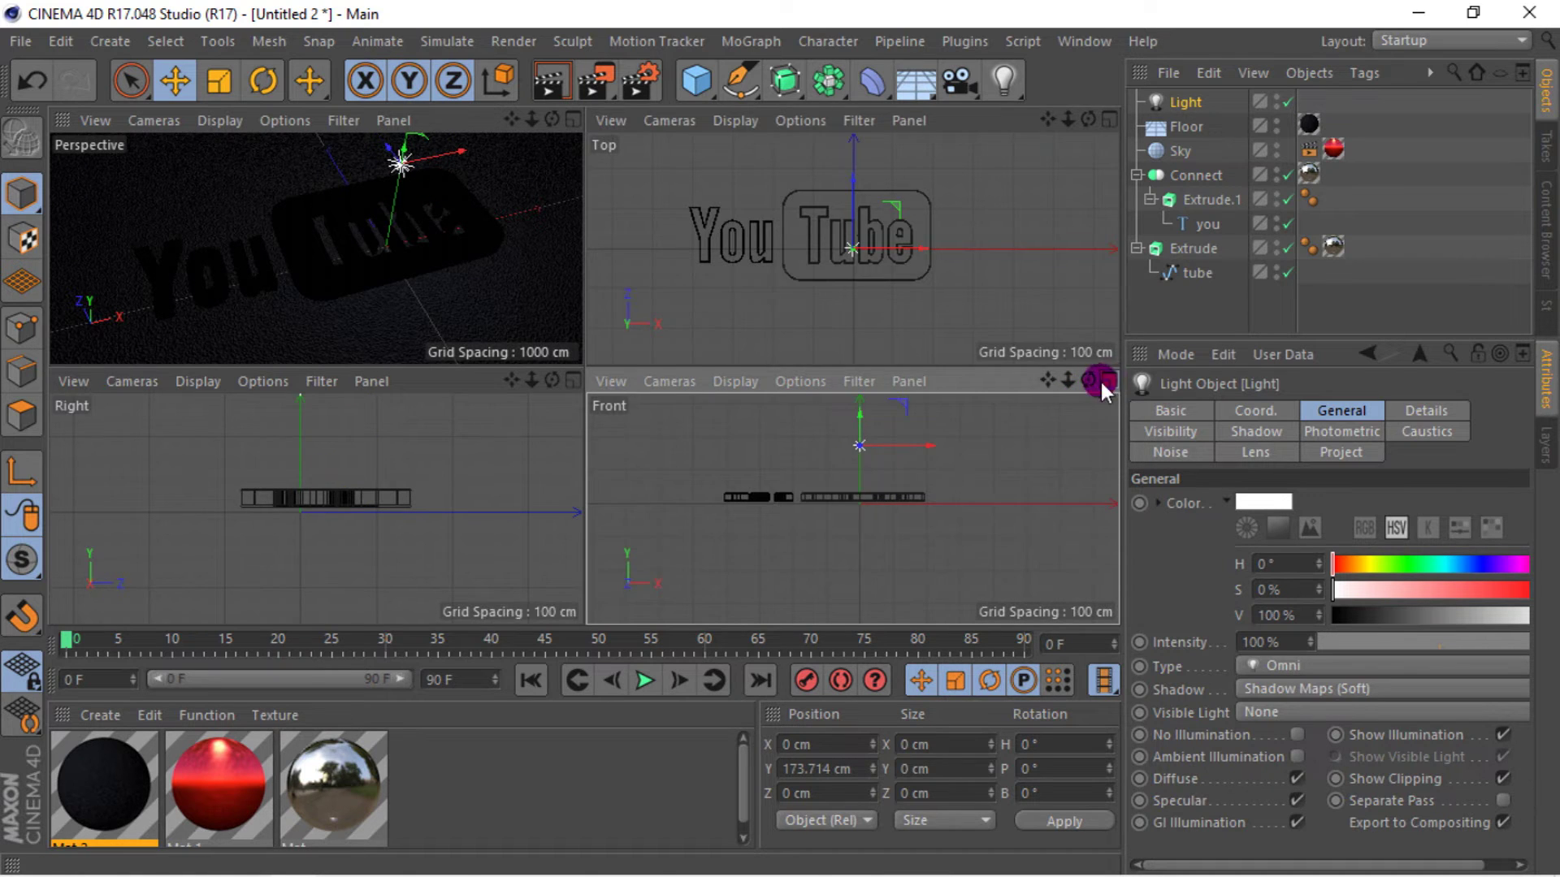
left_click(1110, 381)
mouse_move(1041, 143)
left_mouse_down("alt")
mouse_move(695, 310)
mouse_move(658, 236)
mouse_move(656, 172)
left_mouse_up("alt")
left_click_drag(766, 254, 686, 250)
middle_click(1064, 134)
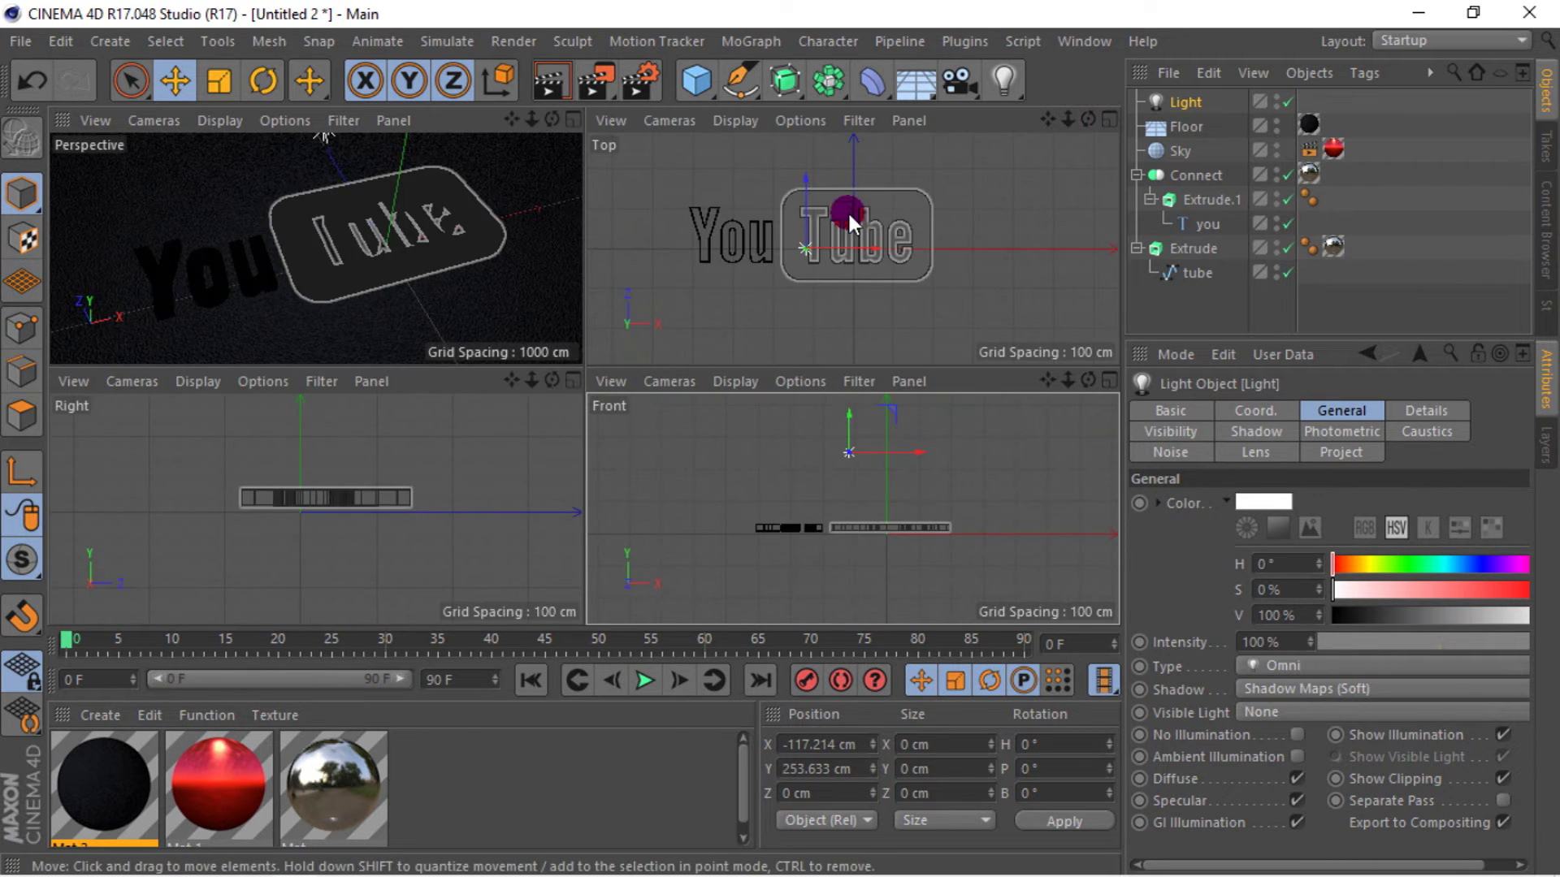
- In the Top and Right views, push the light back and far left of the logo
middle_click(1012, 149)
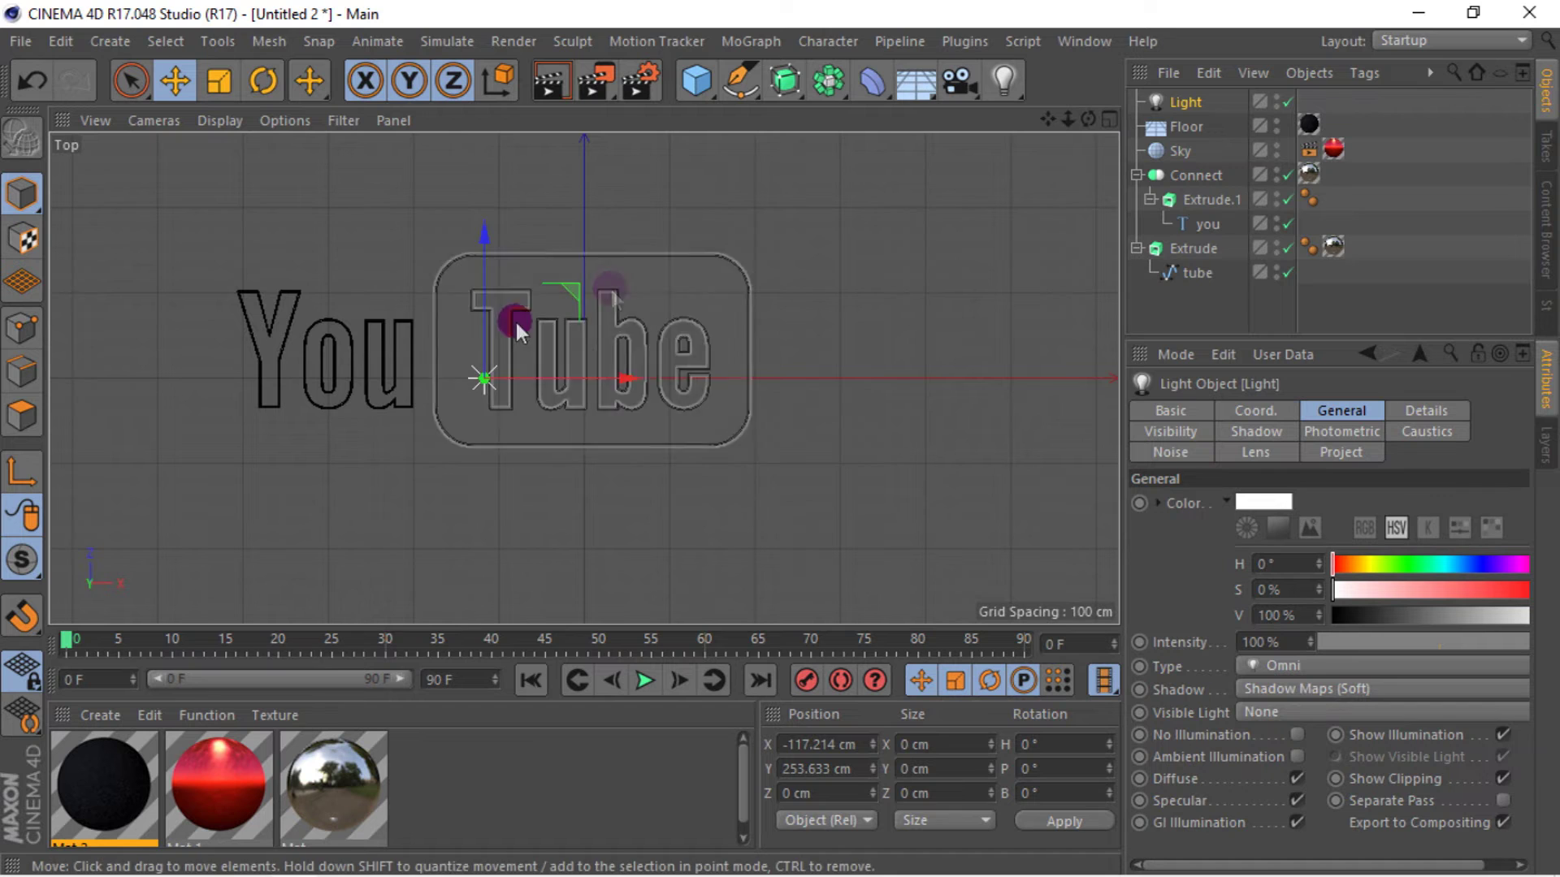
left_click_drag(487, 268, 479, 95)
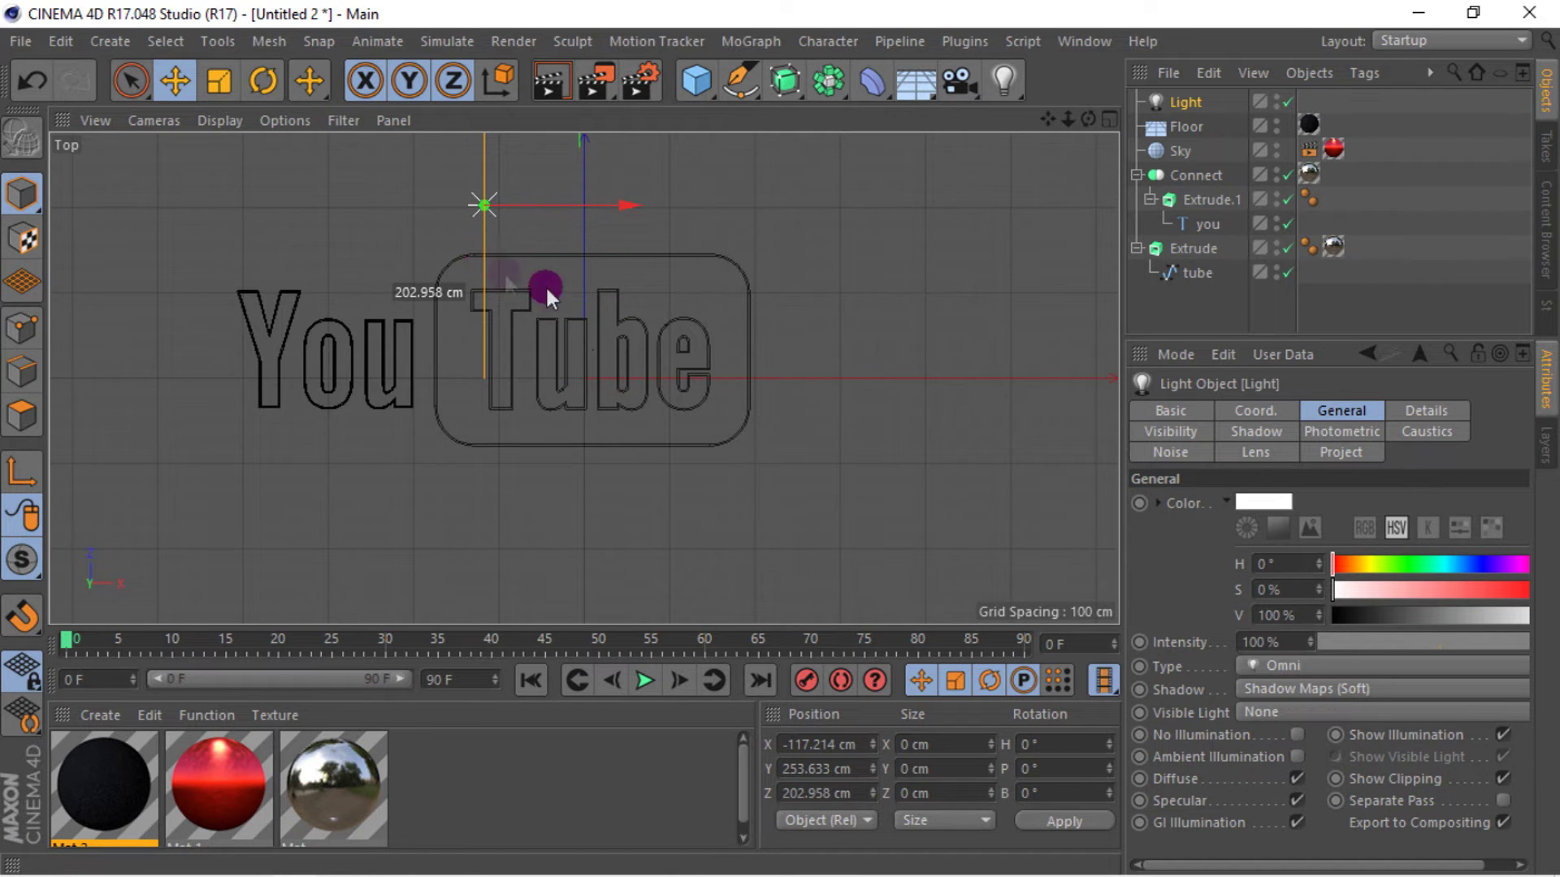
scroll(588, 208, "down", 2)
left_click_drag(602, 218, 299, 202)
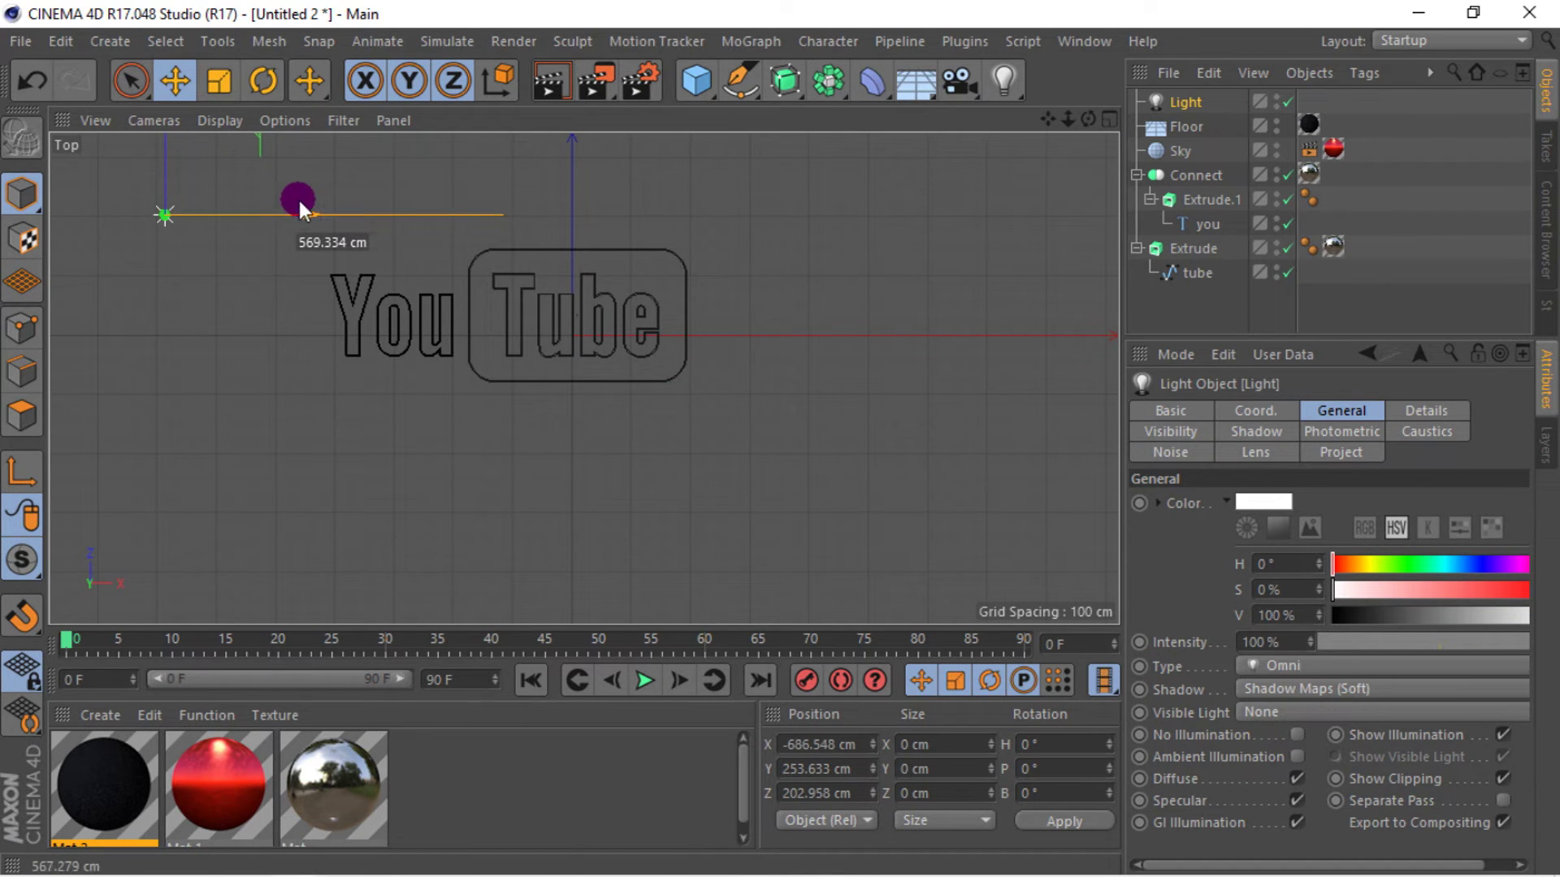
middle_click(1045, 140)
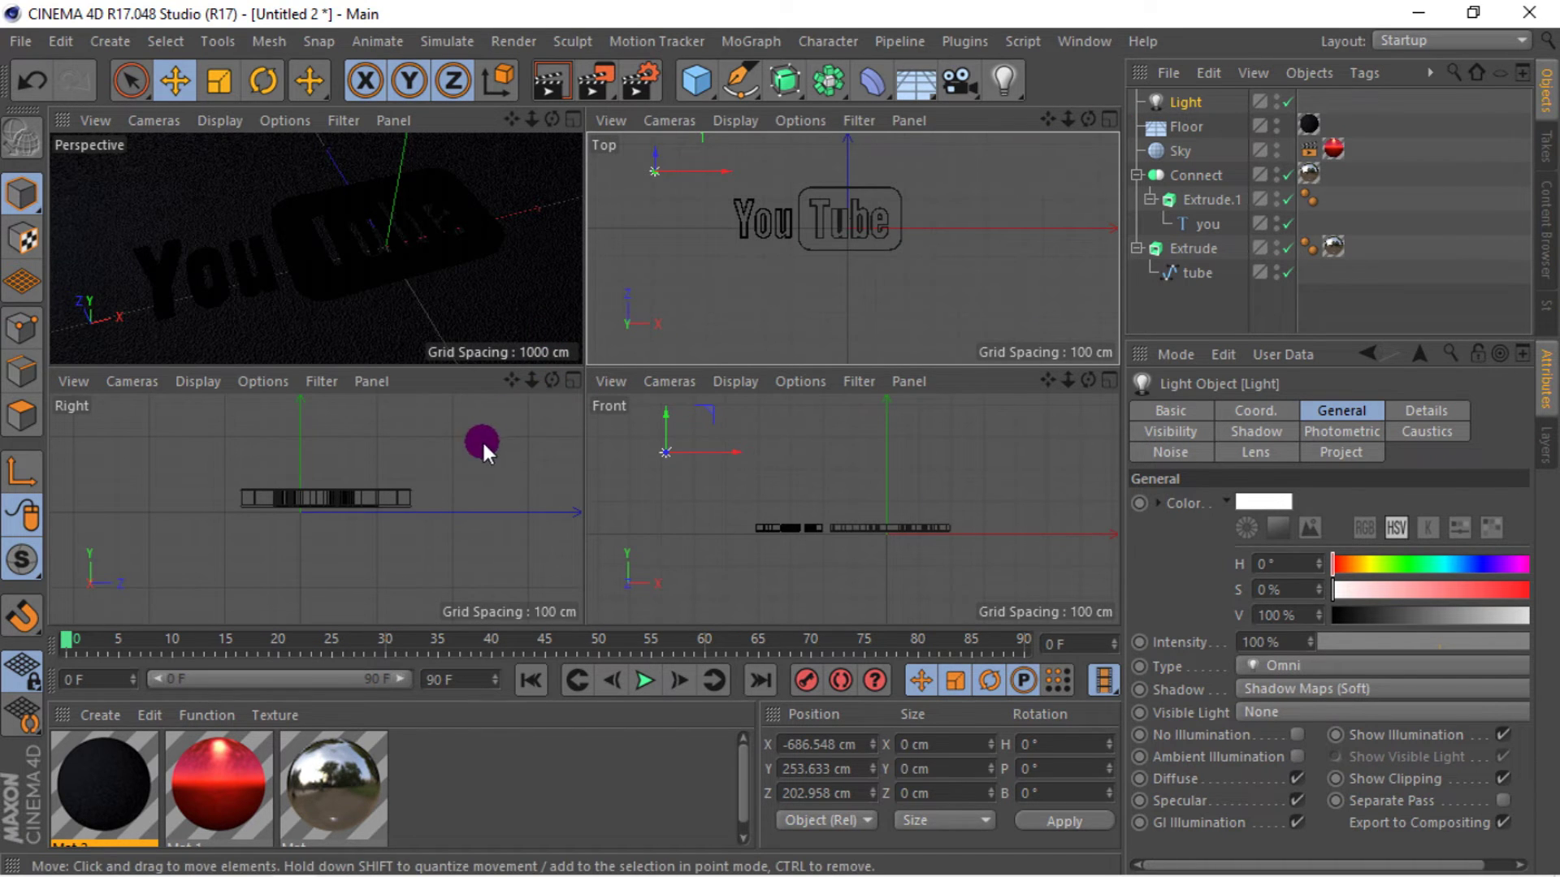
middle_click(564, 380)
scroll(593, 333, "up", 3)
scroll(595, 331, "up", 2)
scroll(772, 306, "down", 1)
left_click_drag(1048, 120, 908, 282)
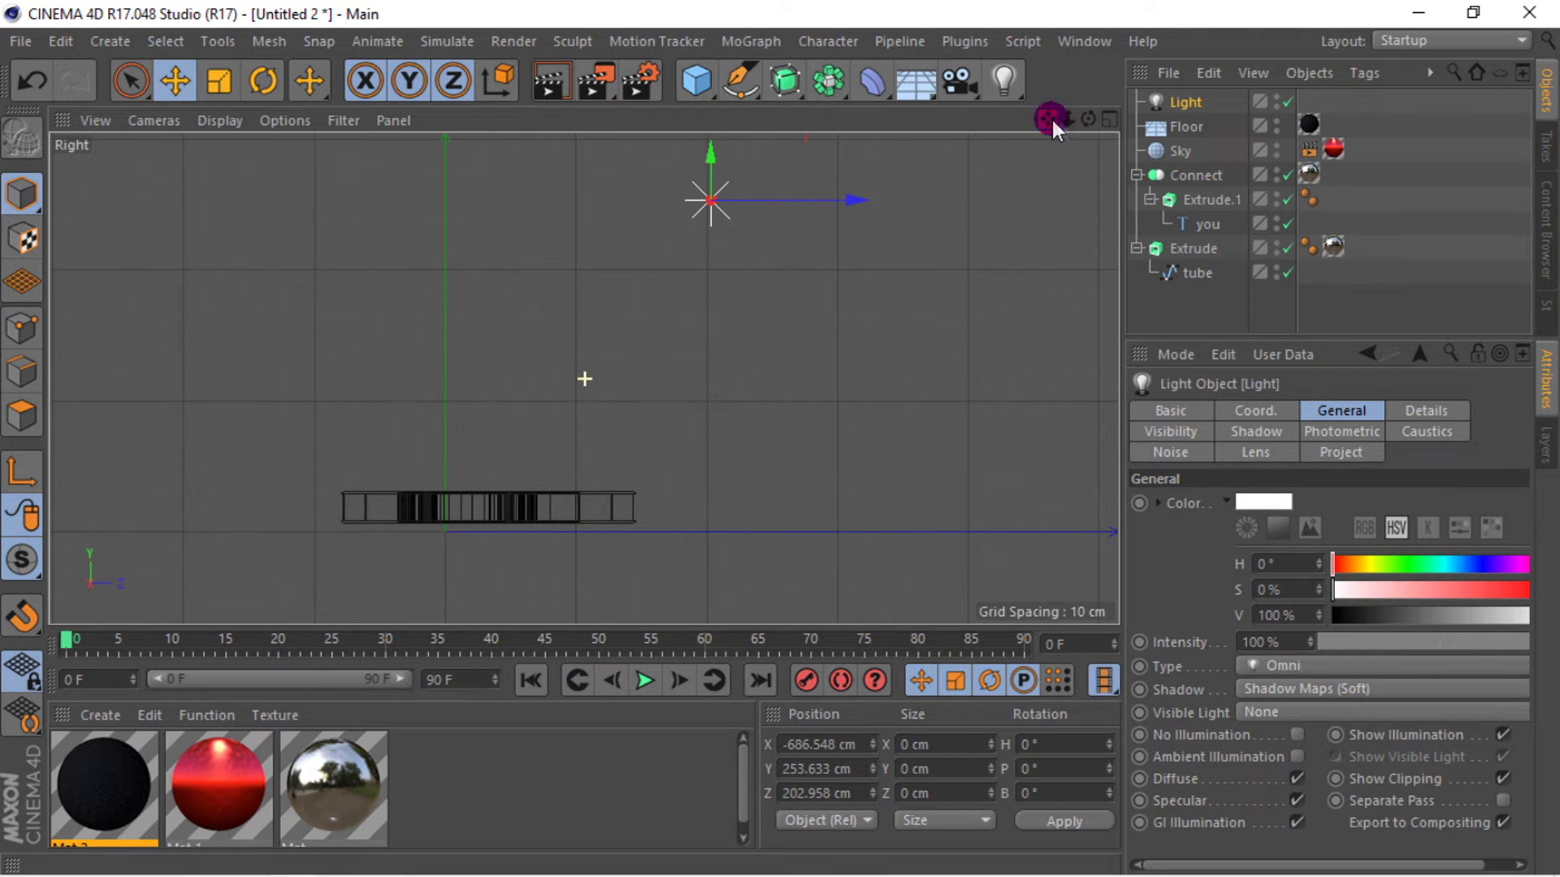
- Orbit the perspective view, nudge the light right, and render to check the lighting
left_click(1198, 127)
left_click(1186, 101)
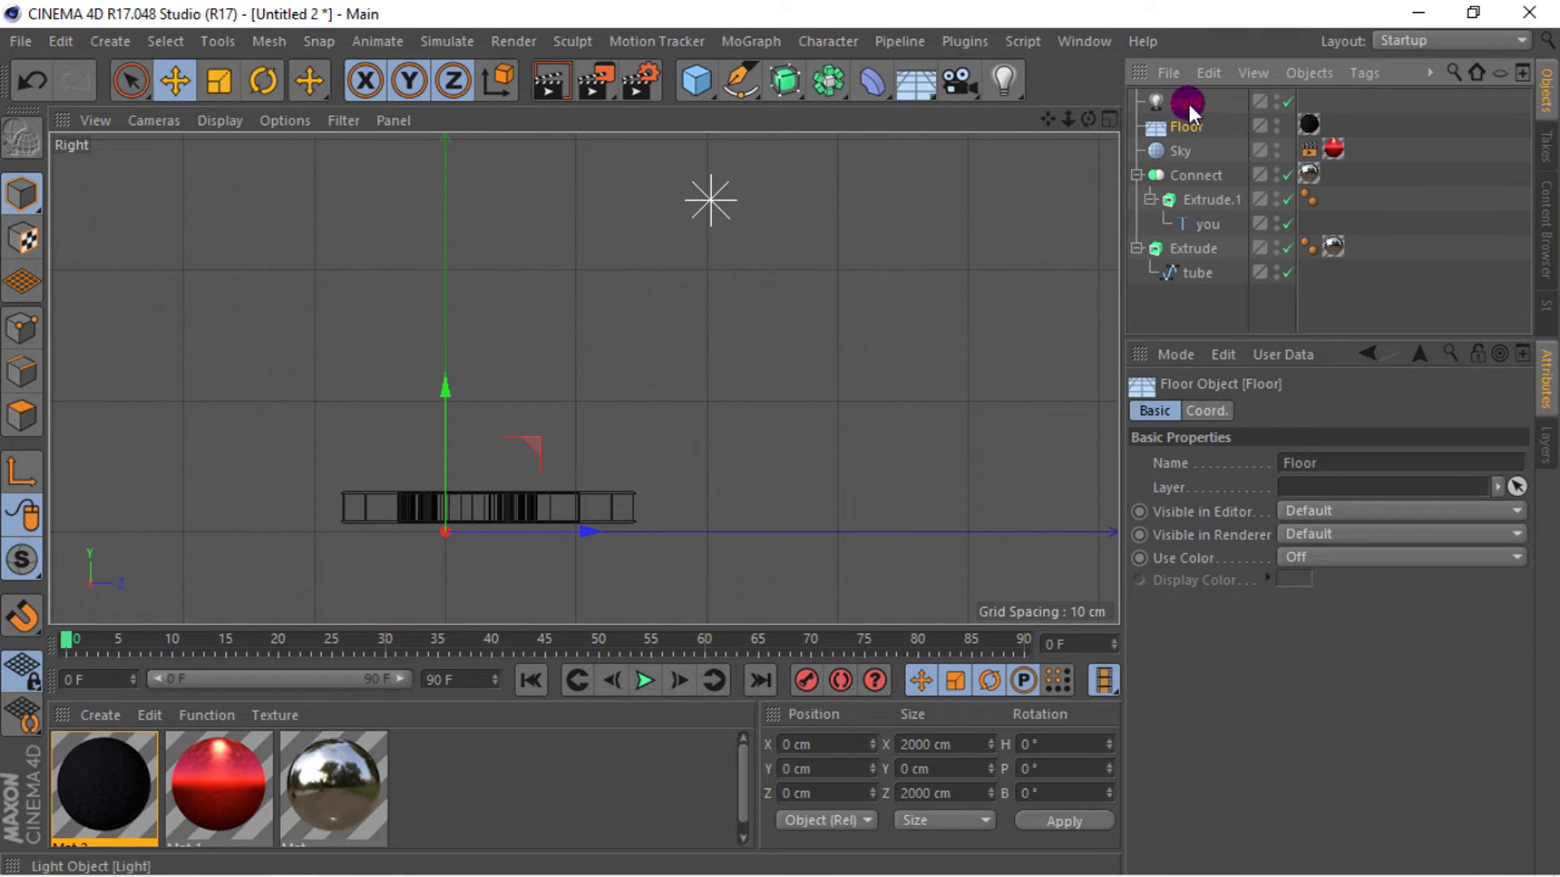
left_click(1108, 119)
left_click(573, 119)
mouse_move(575, 243)
left_mouse_down("alt")
mouse_move(609, 359)
mouse_move(457, 288)
mouse_move(470, 256)
left_mouse_up("alt")
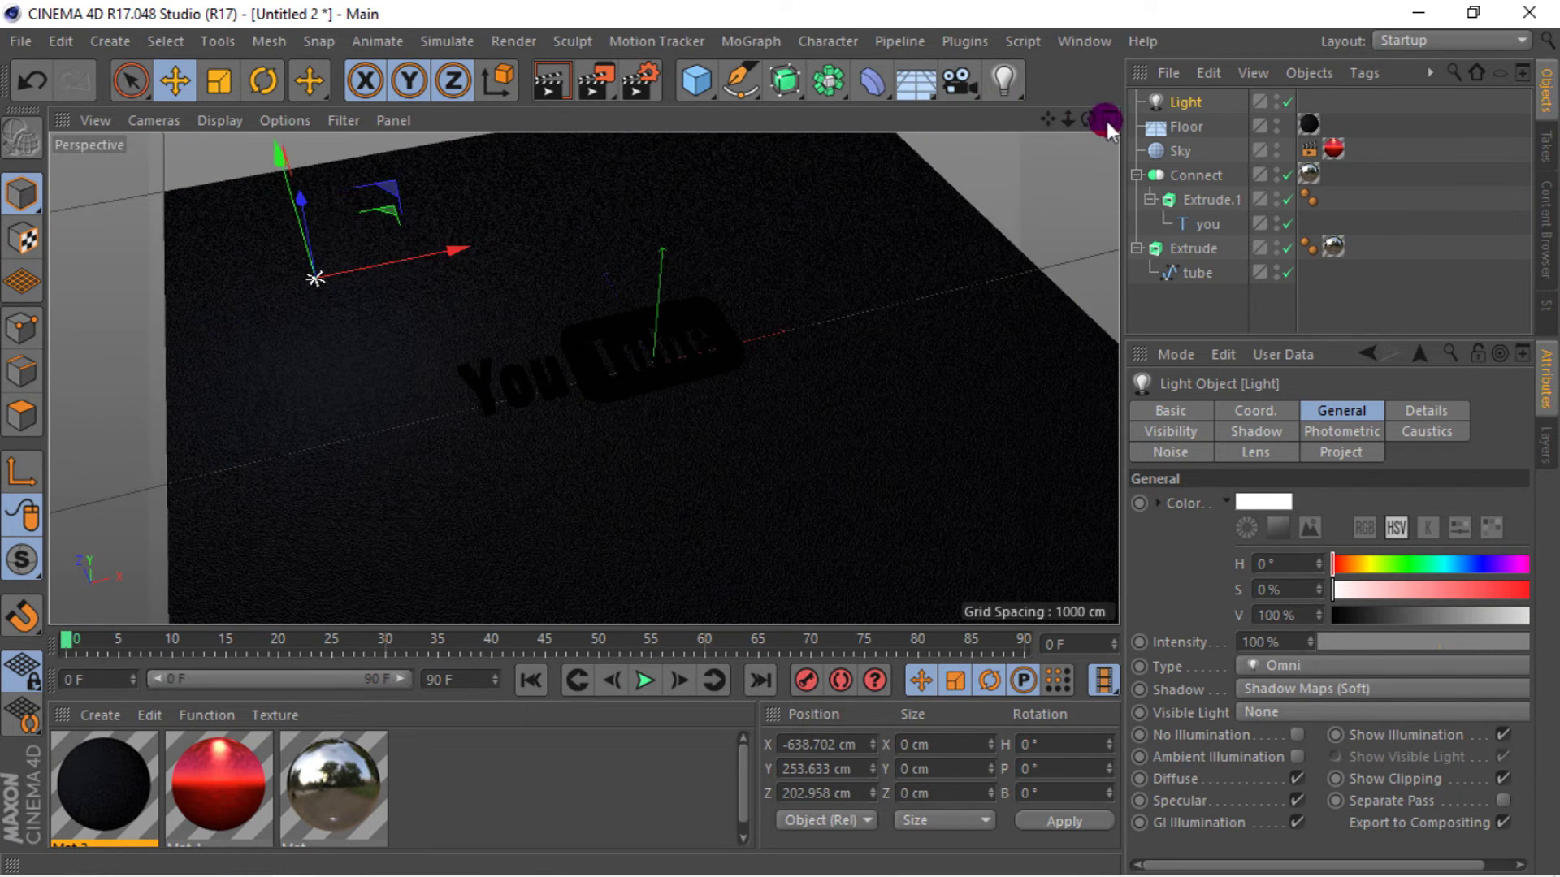
left_click_drag(1067, 120, 1088, 155)
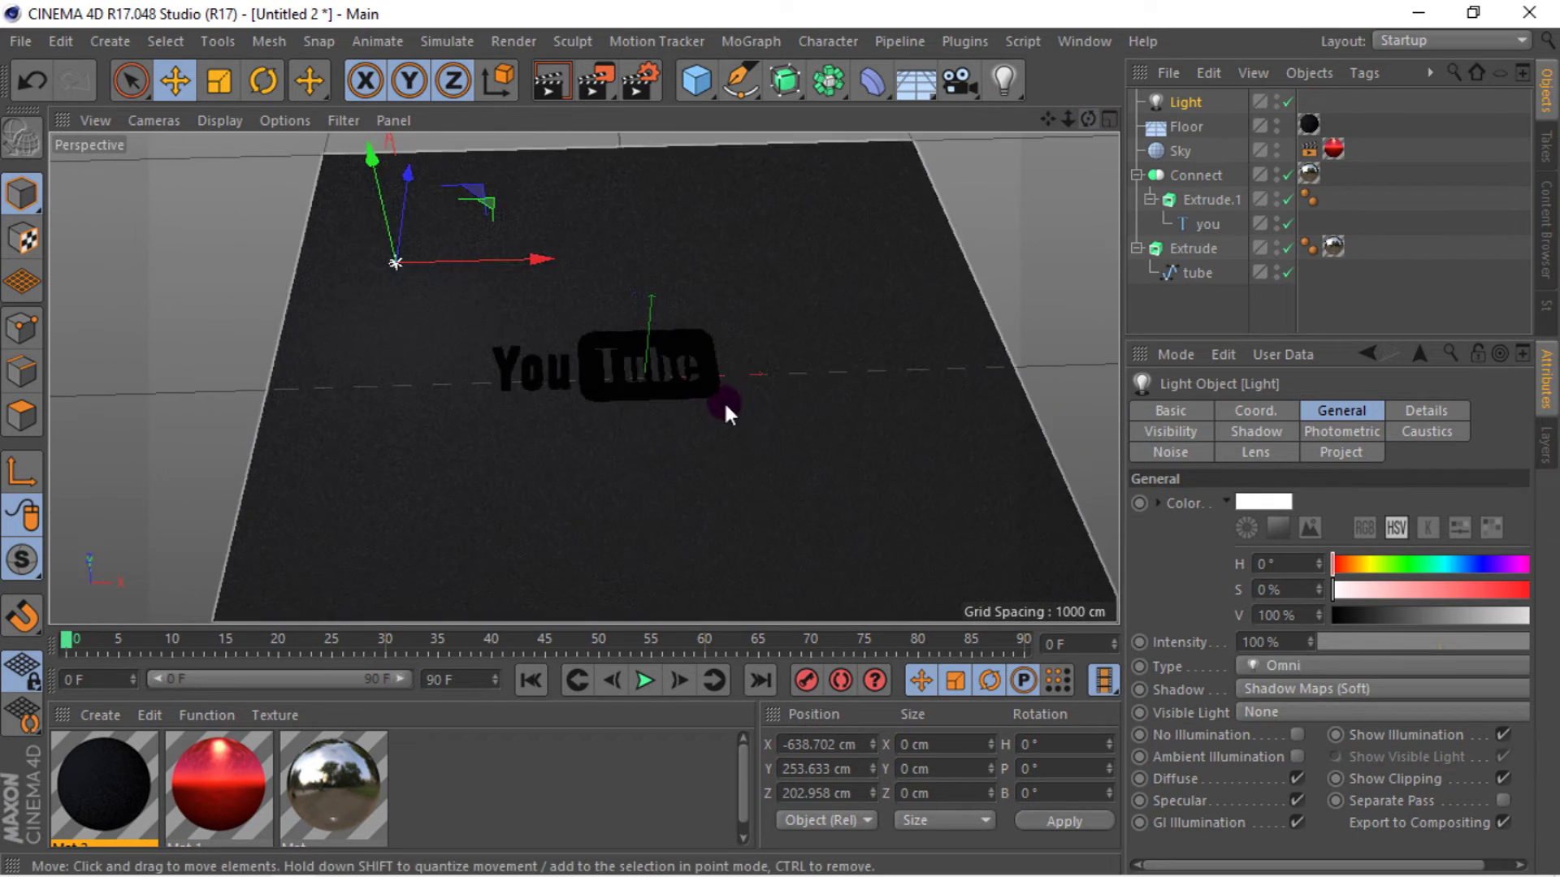
scroll(724, 406, "up", 5)
left_click(552, 85)
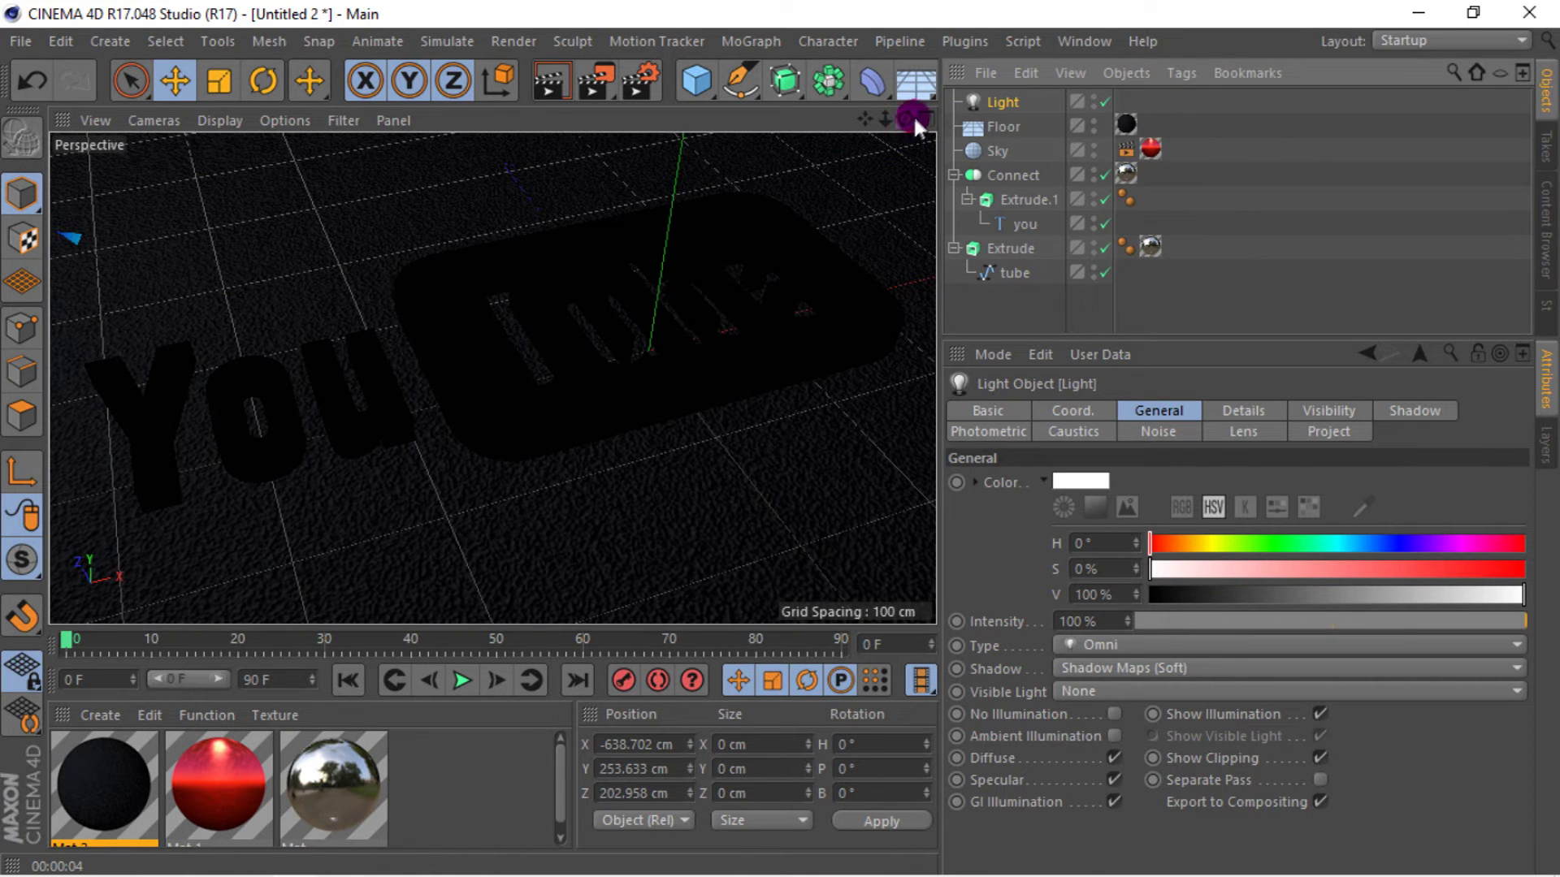
- Move the light further back and higher to X −745.295, Y 318.412, Z 412.876 cm, then re-render
left_click(924, 119)
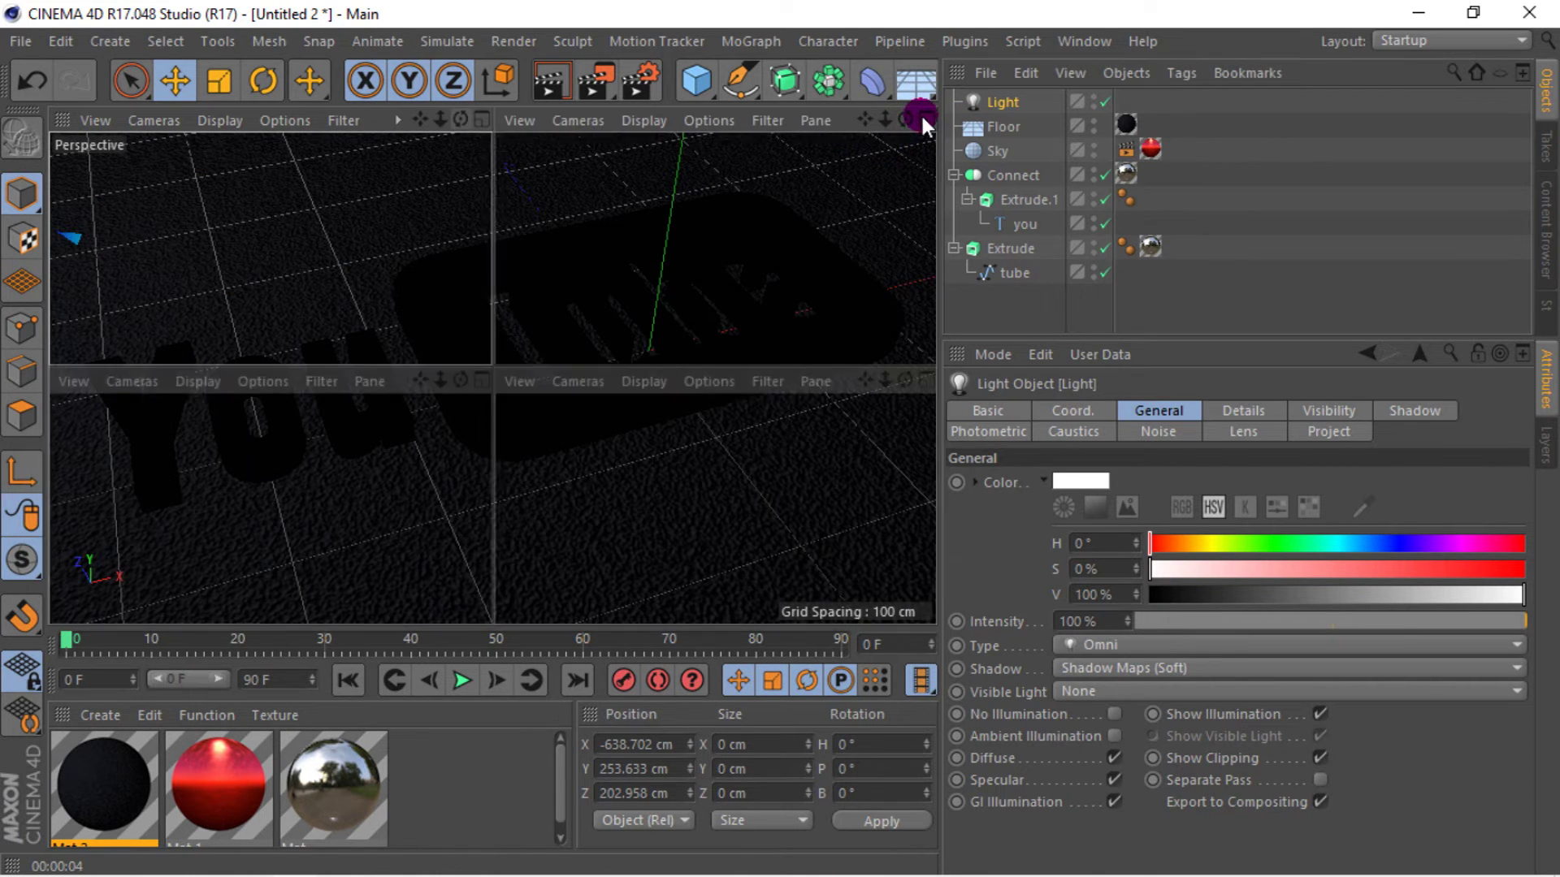
mouse_move(382, 422)
left_mouse_down()
mouse_move(240, 421)
mouse_move(419, 401)
left_mouse_up()
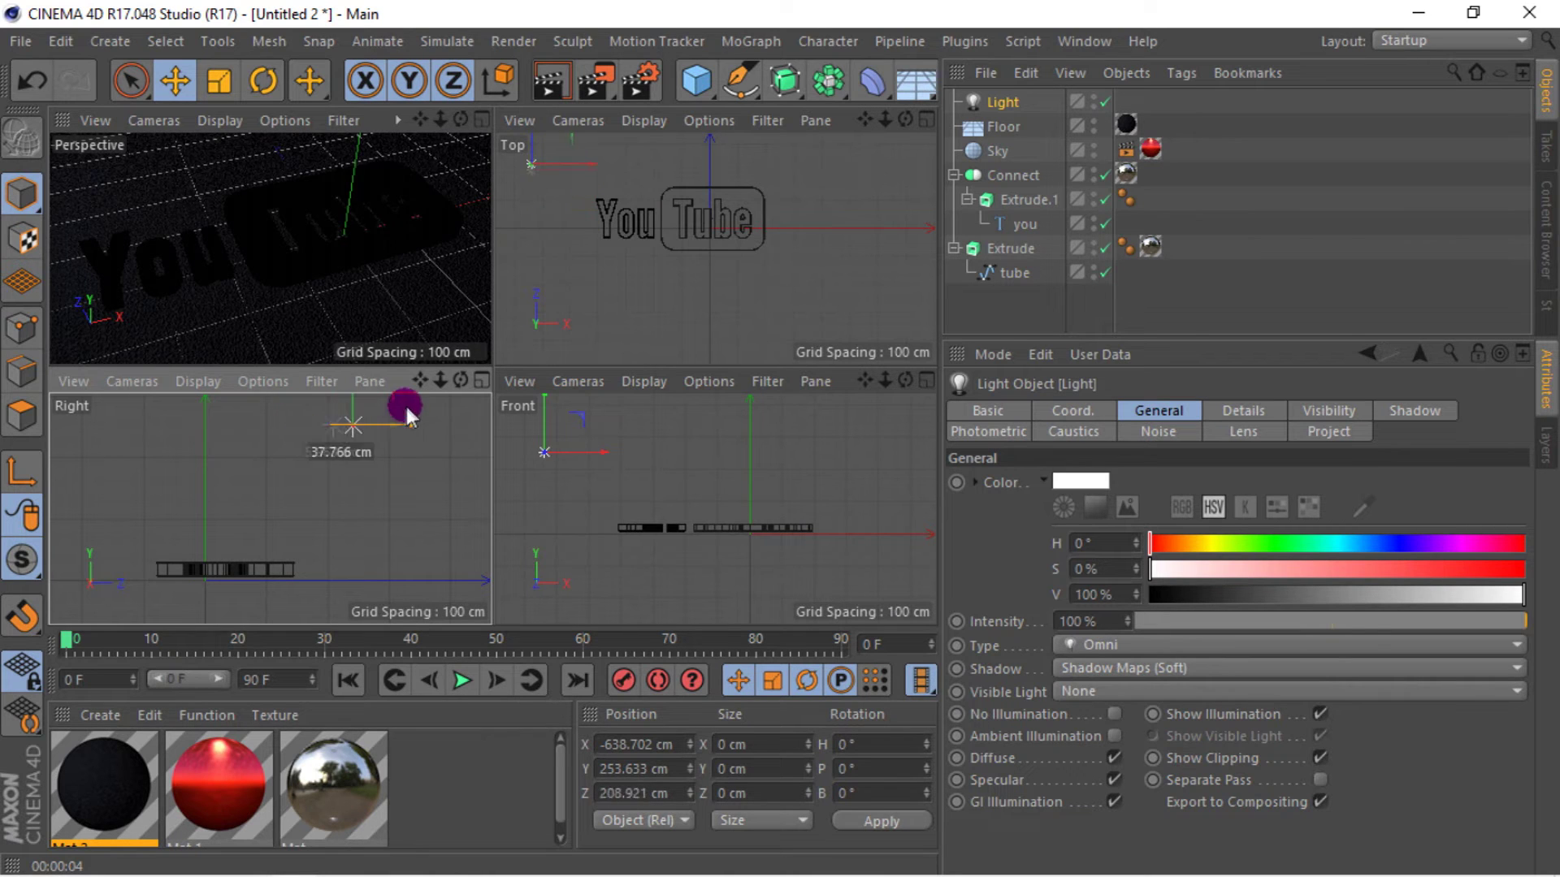
scroll(697, 216, "down", 2)
mouse_move(599, 175)
left_mouse_down()
mouse_move(606, 145)
mouse_move(640, 151)
left_mouse_up()
scroll(322, 456, "down", 2)
left_click_drag(360, 413, 369, 407)
left_click(482, 120)
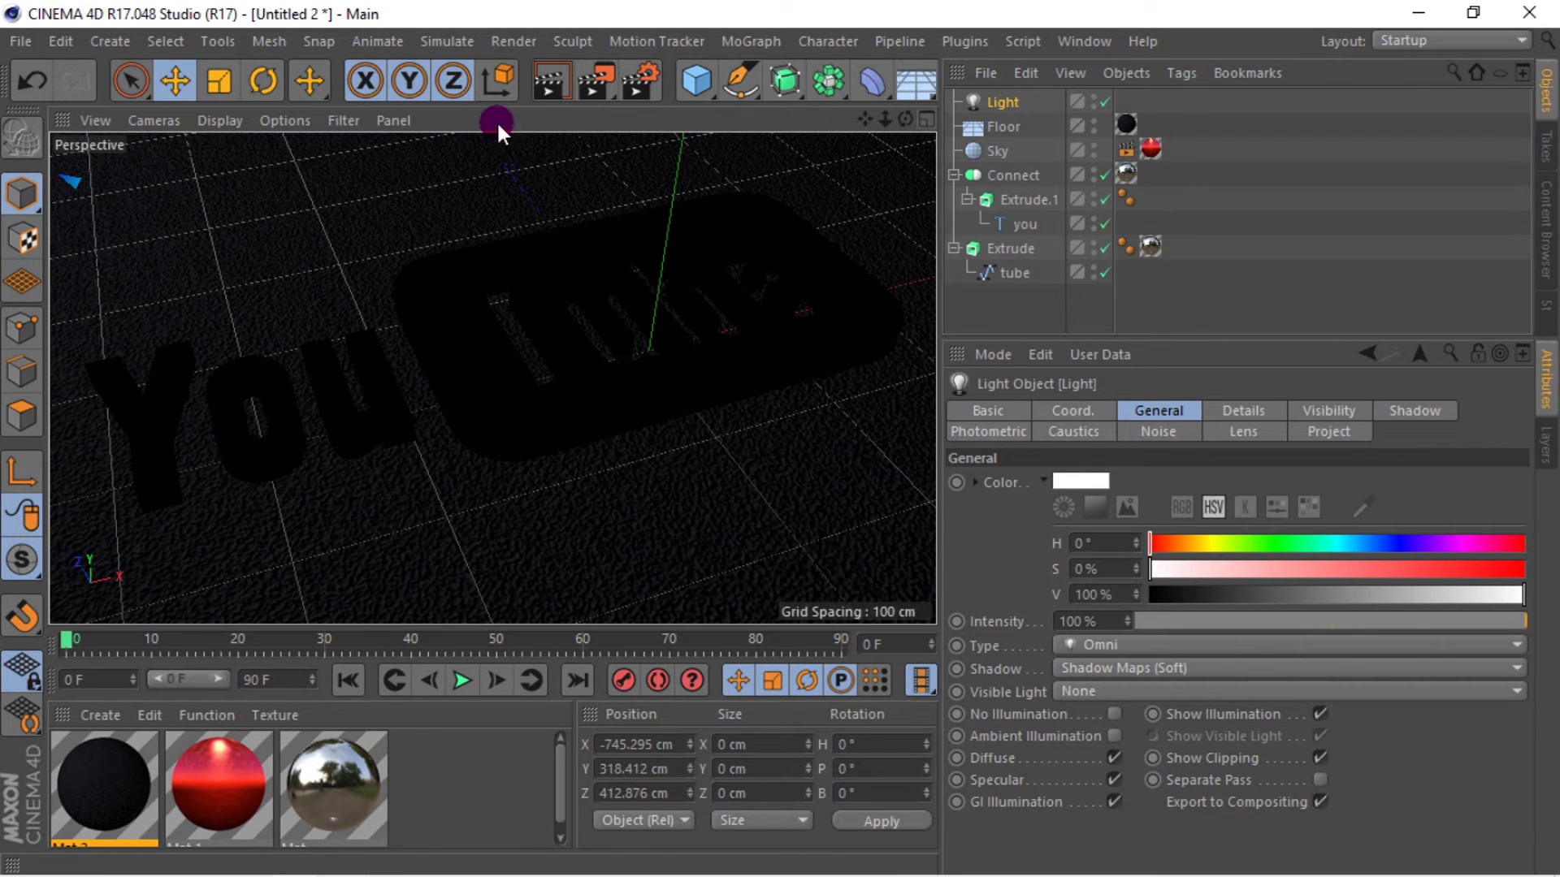
left_click(538, 80)
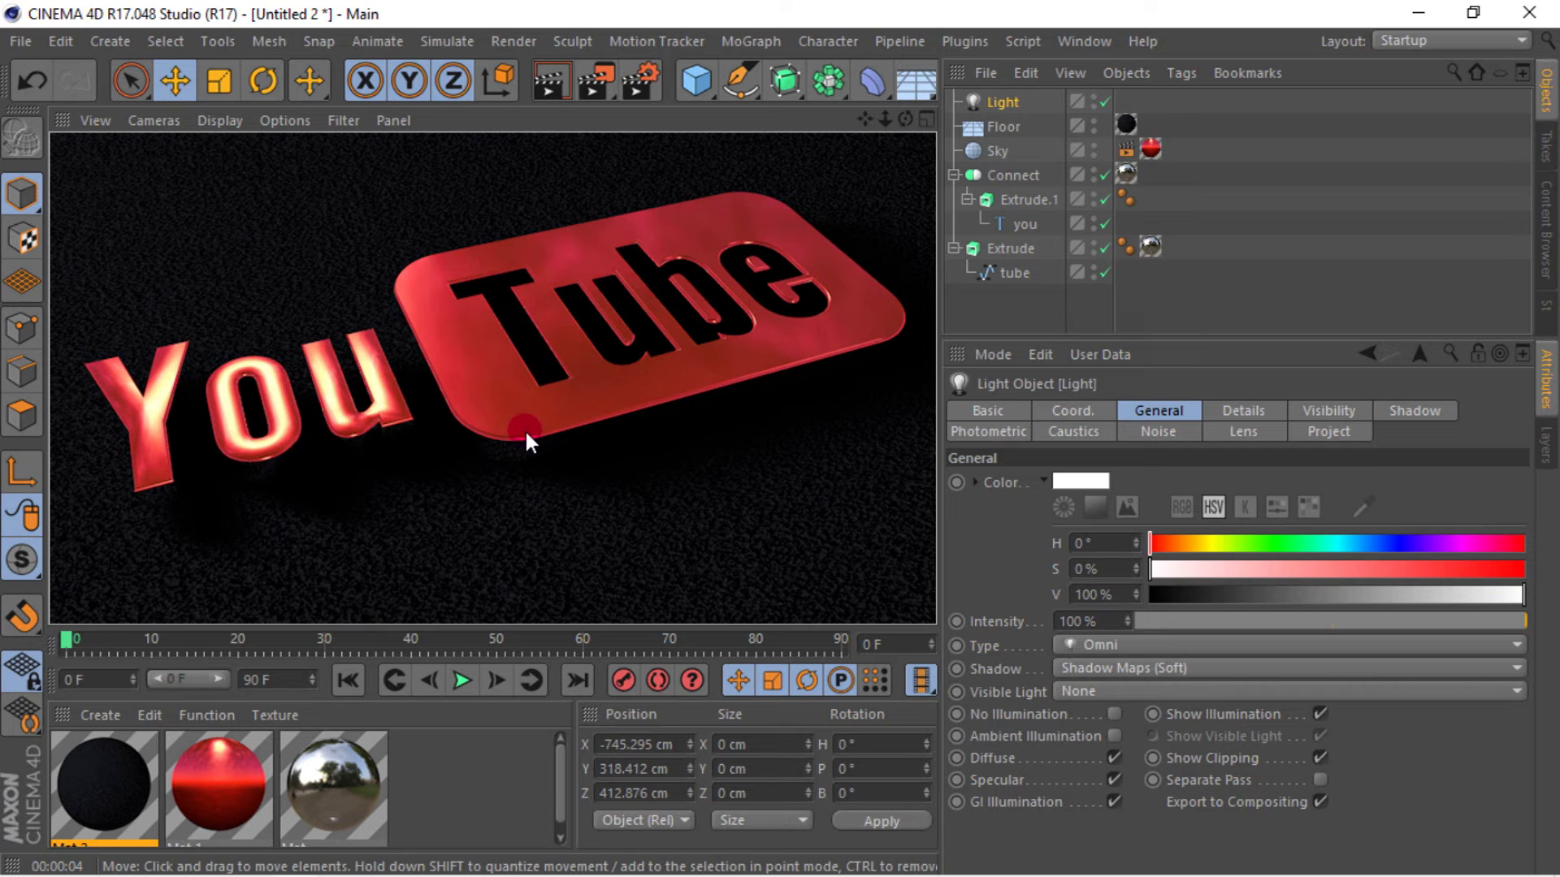
double_click(104, 763)
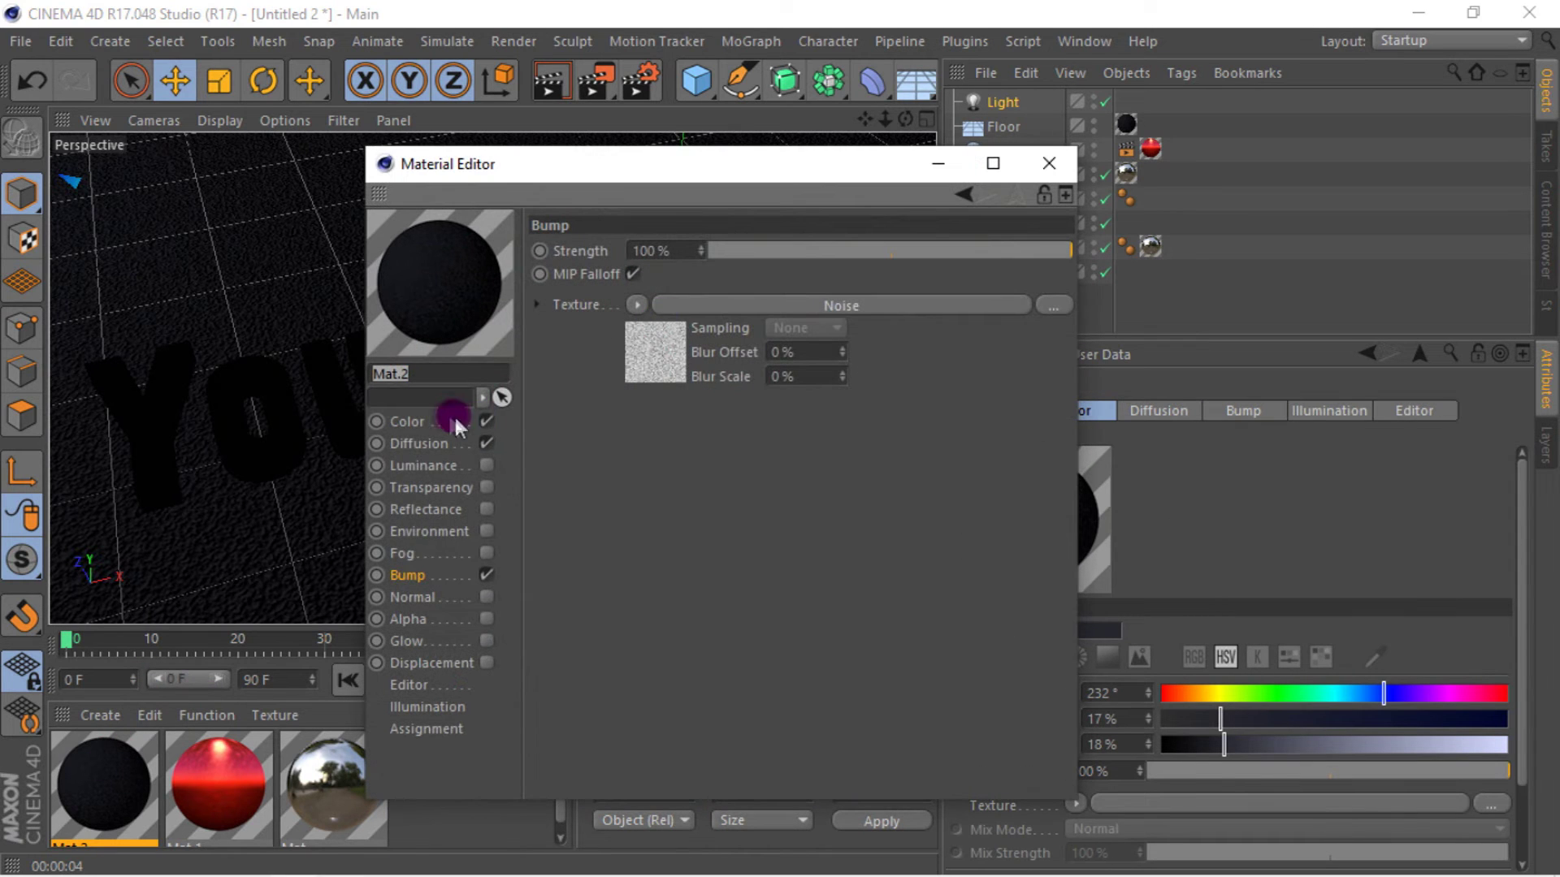
- Raise Mat.2's Color value from 18% to 21% and re-render the view
left_click(406, 421)
left_click_drag(811, 362, 820, 362)
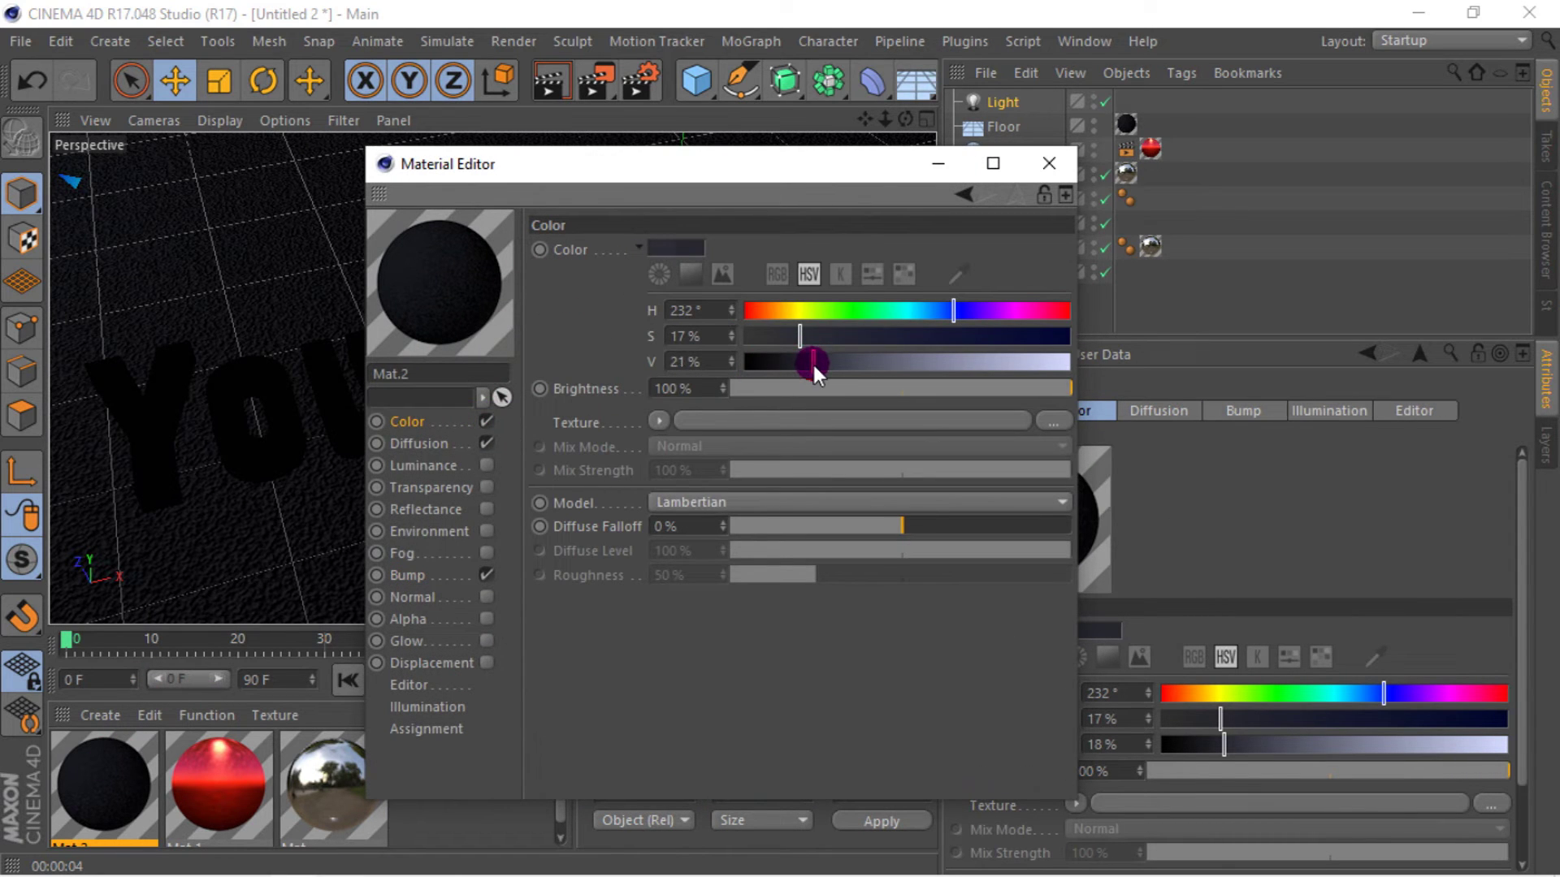
left_click(1049, 164)
left_click(551, 80)
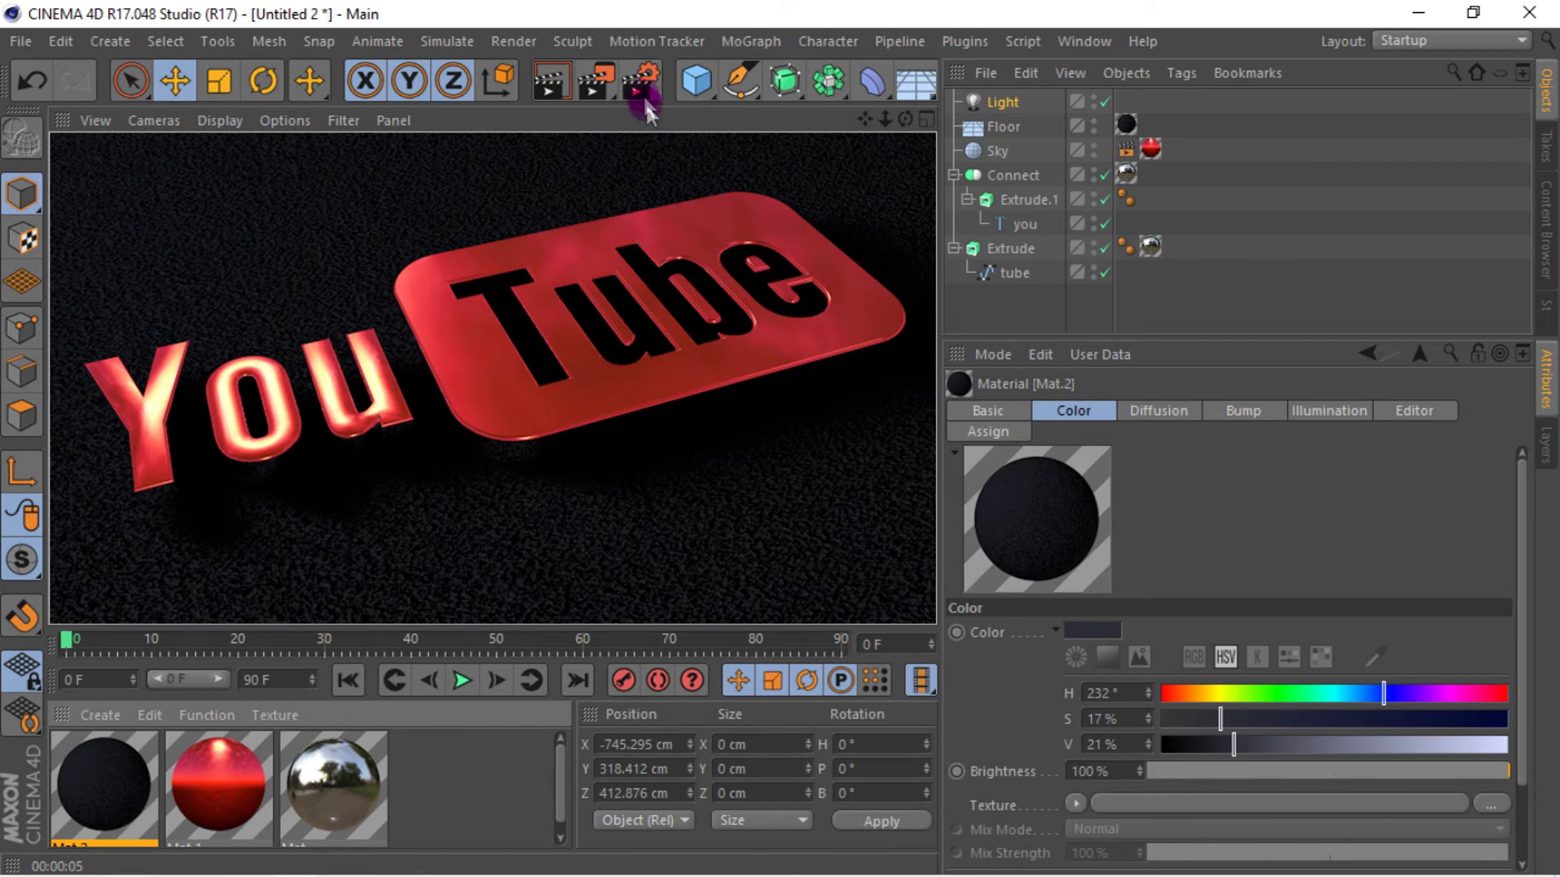
left_click(638, 81)
- Add Global Illumination and a Sharpen Filter with 20% strength
left_click(82, 446)
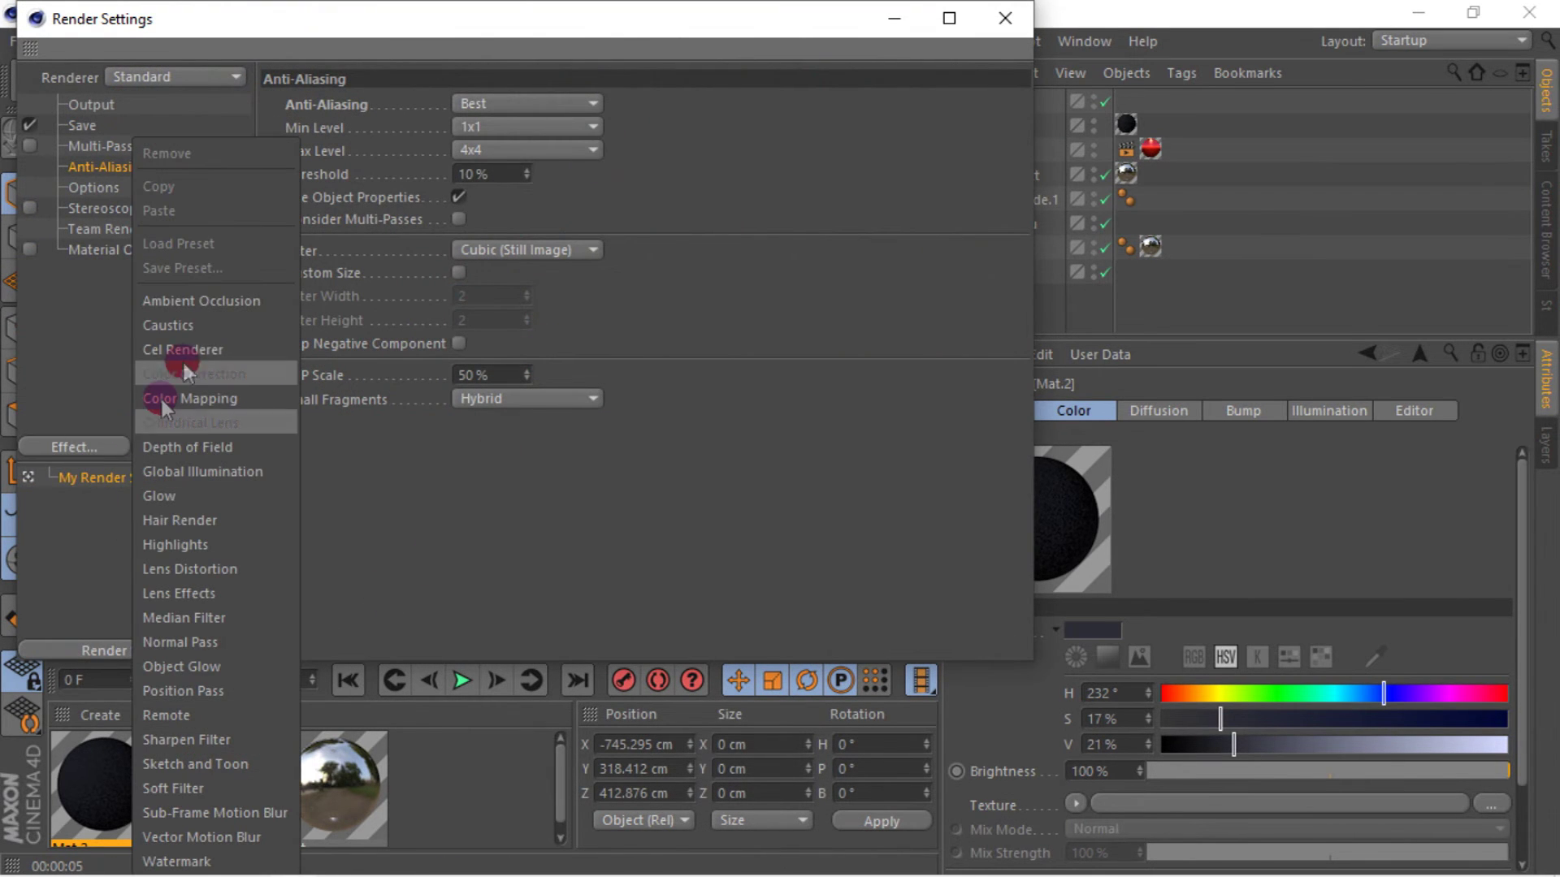
left_click(217, 465)
left_click(95, 447)
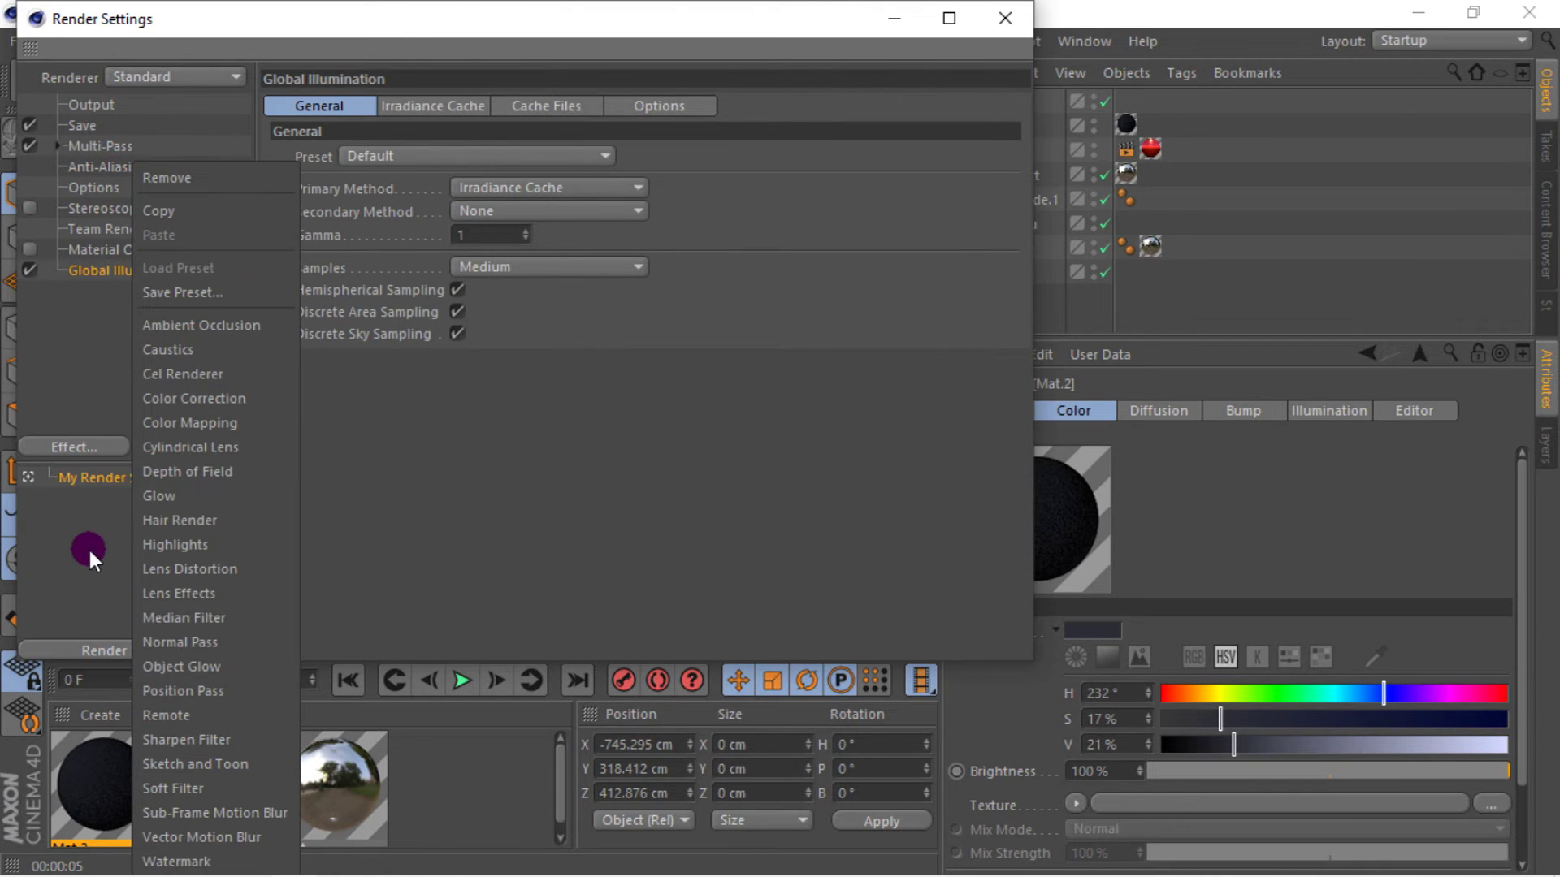
left_click(88, 547)
left_click(82, 447)
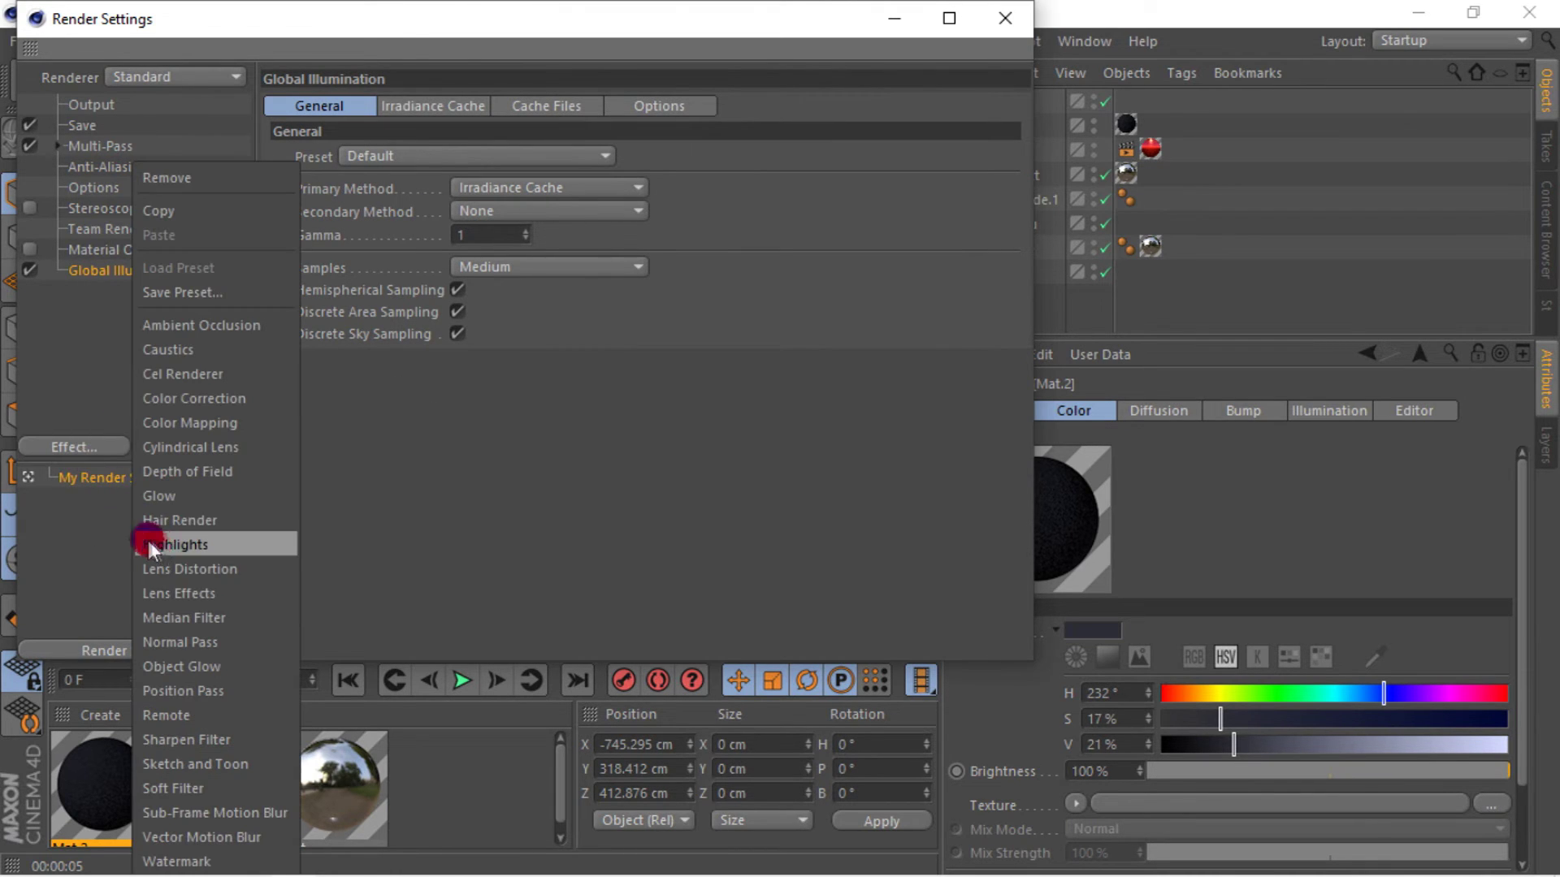
left_click(226, 739)
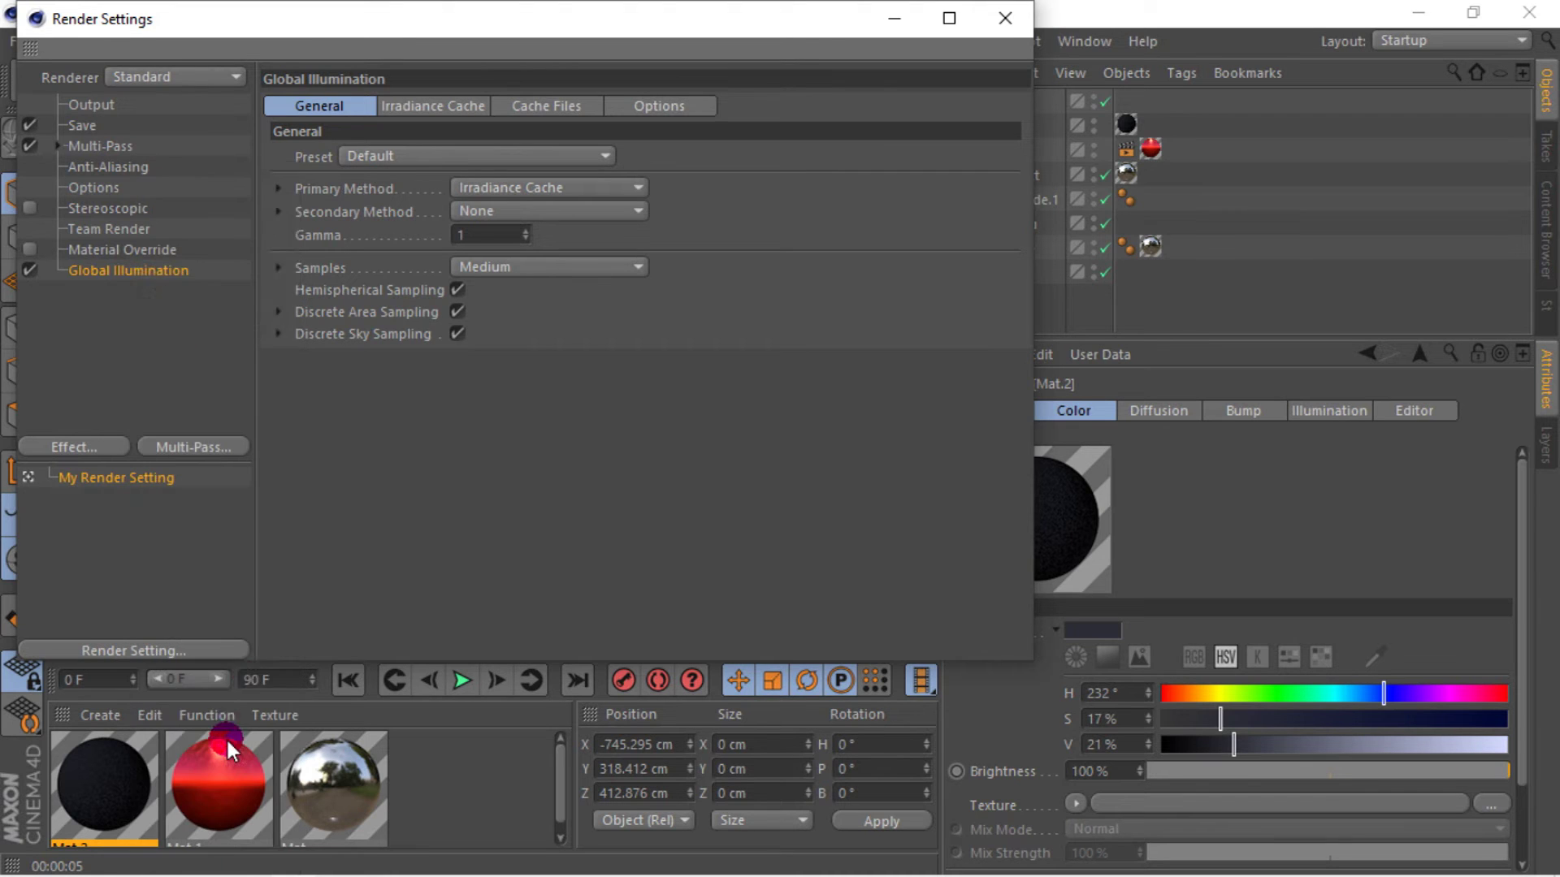
left_click(398, 136)
type("20")
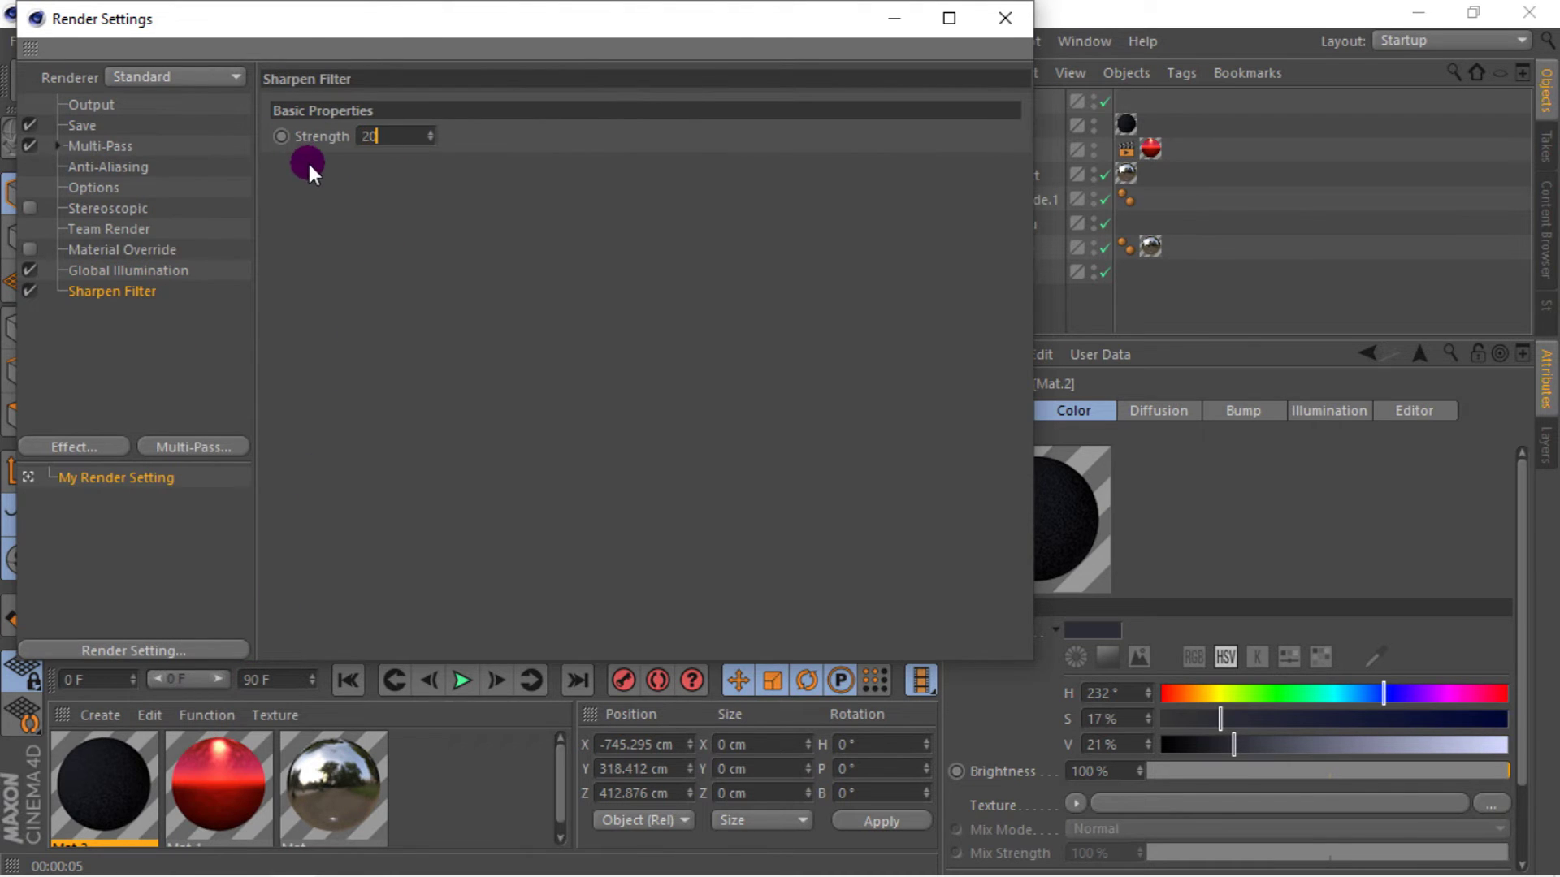
- Add a Soft Filter with 20% strength and close the render settings
left_click(81, 447)
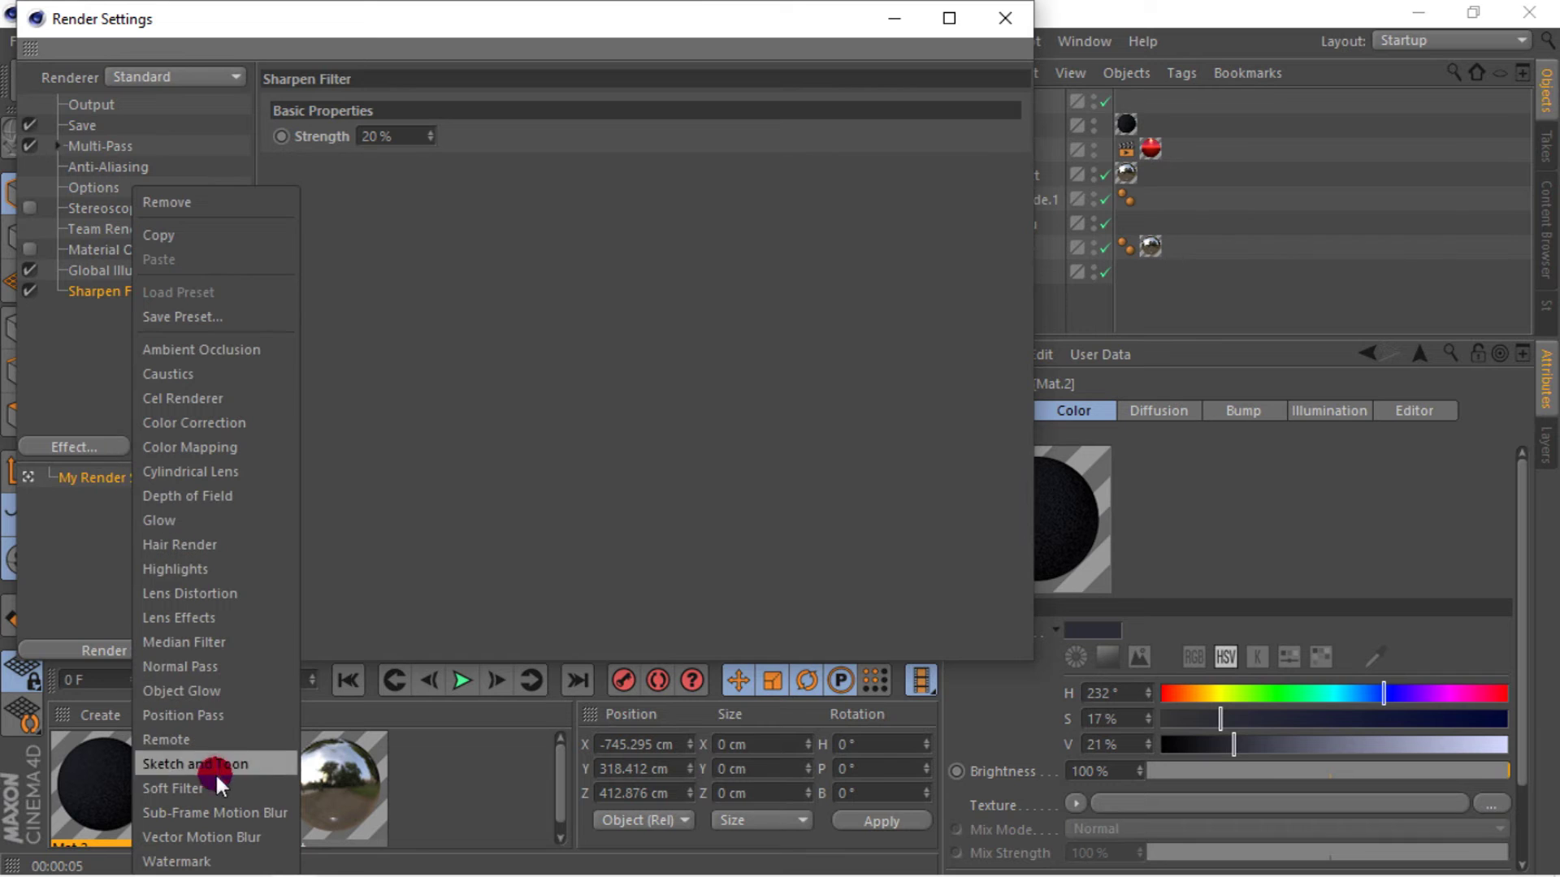
left_click(187, 787)
left_click(403, 136)
type("20")
left_click(552, 246)
left_click(85, 443)
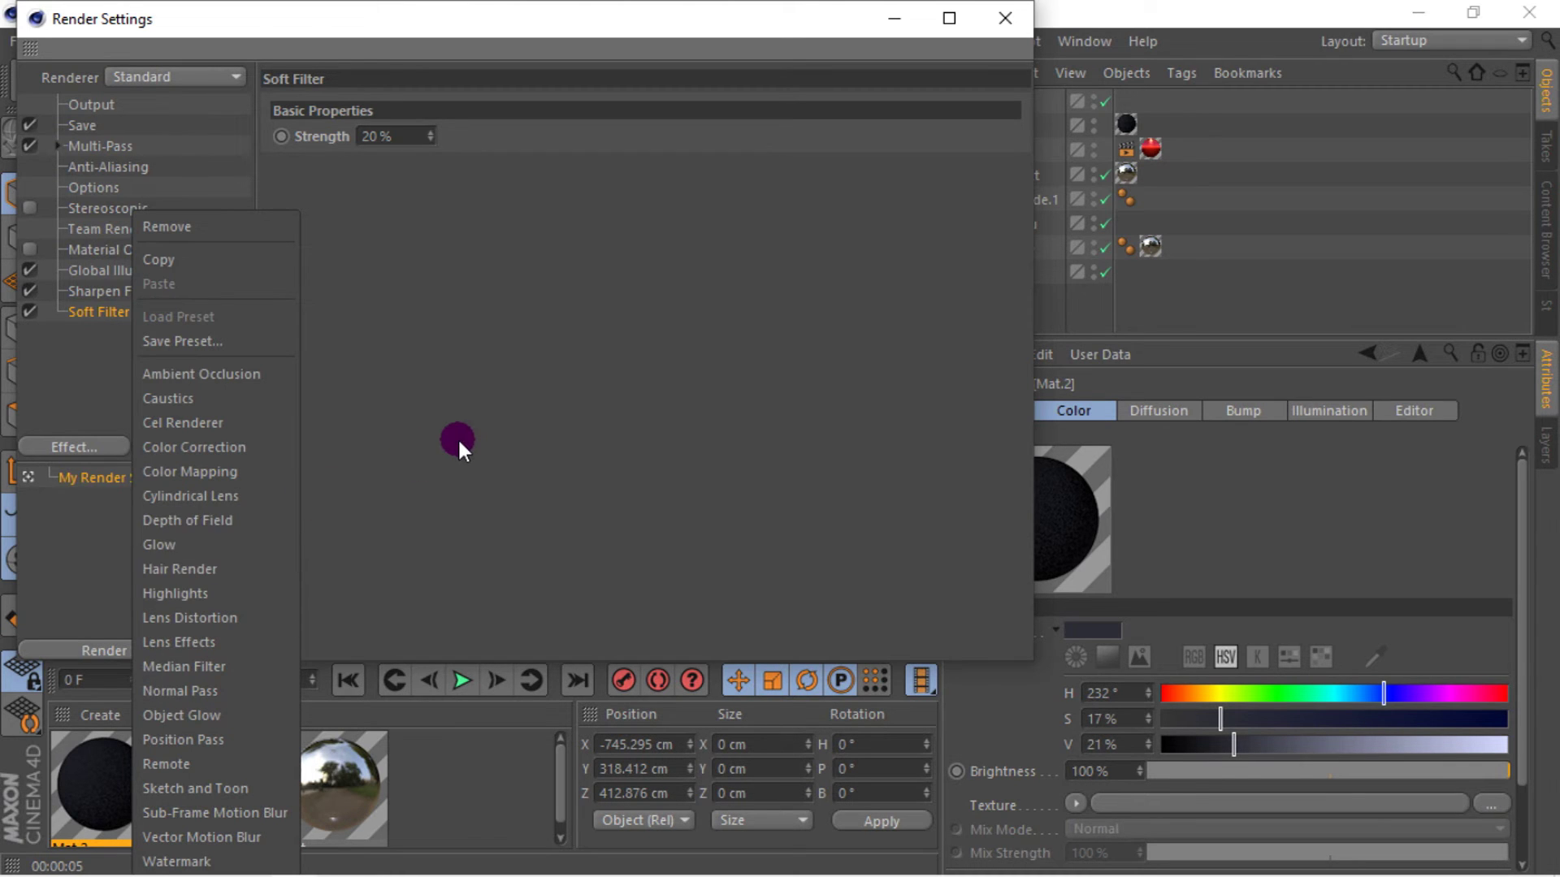
left_click(459, 442)
left_click(1055, 37)
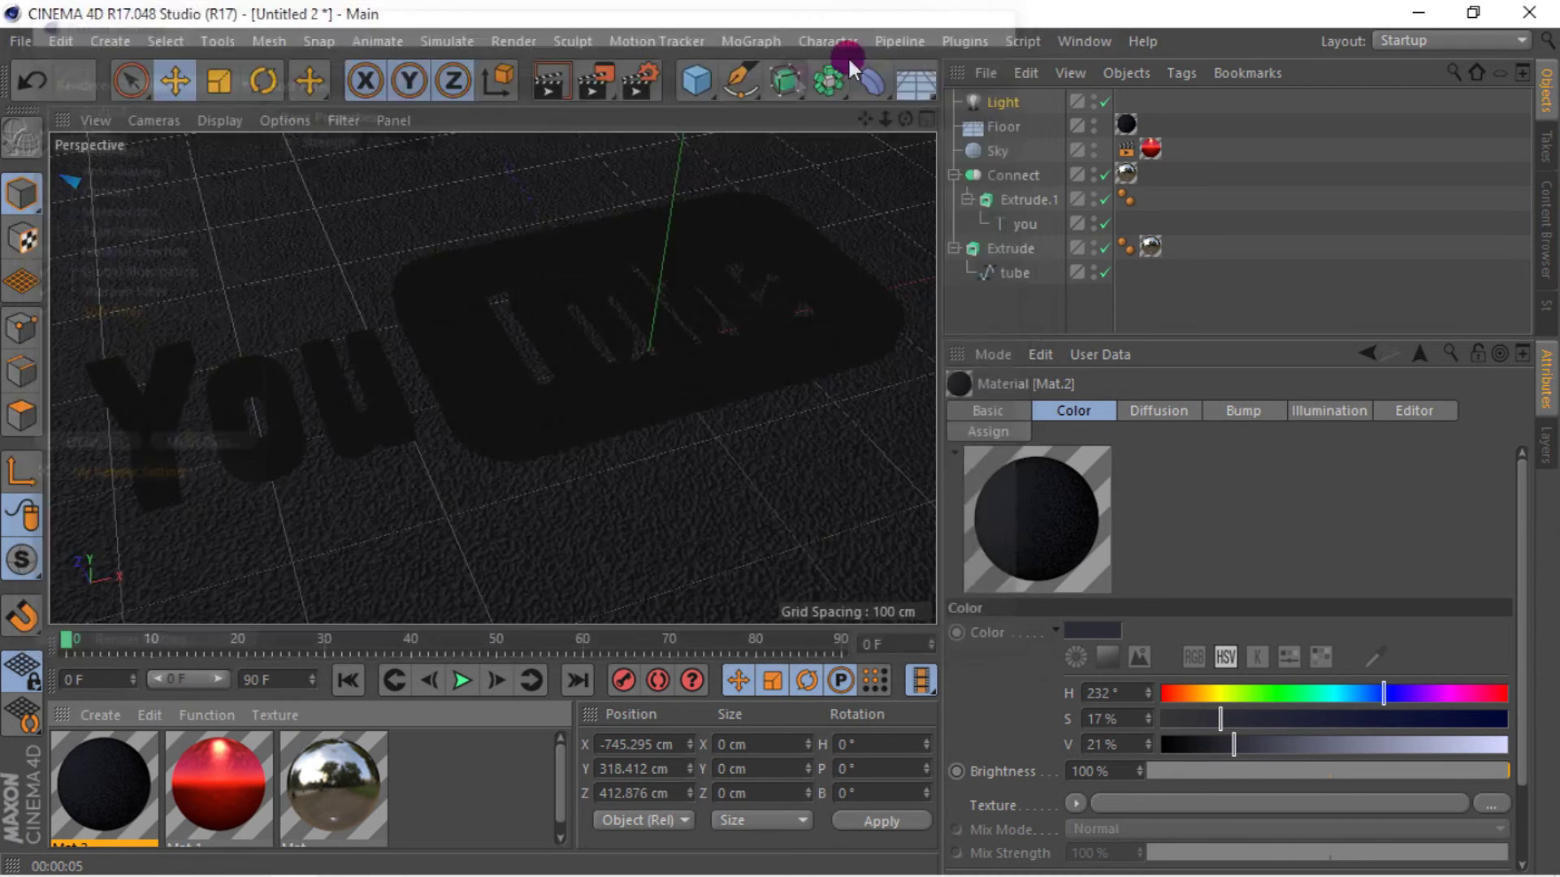
- Select the logo objects and light, and lower them onto the floor in the Right view
left_click(543, 75)
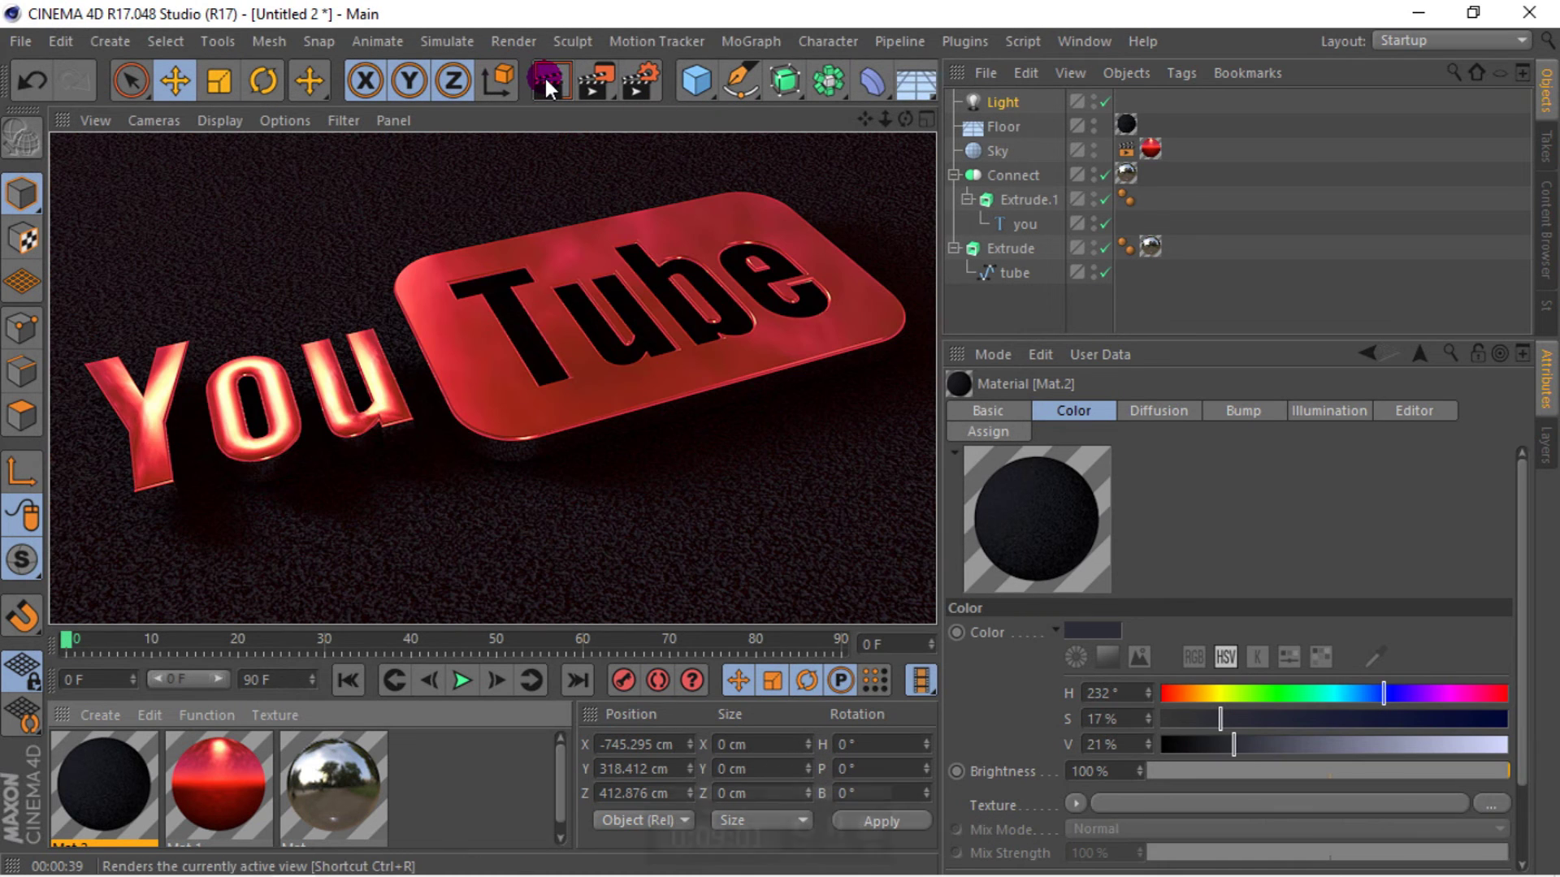
left_click_drag(1034, 303, 999, 174)
left_click(1006, 99, "ctrl")
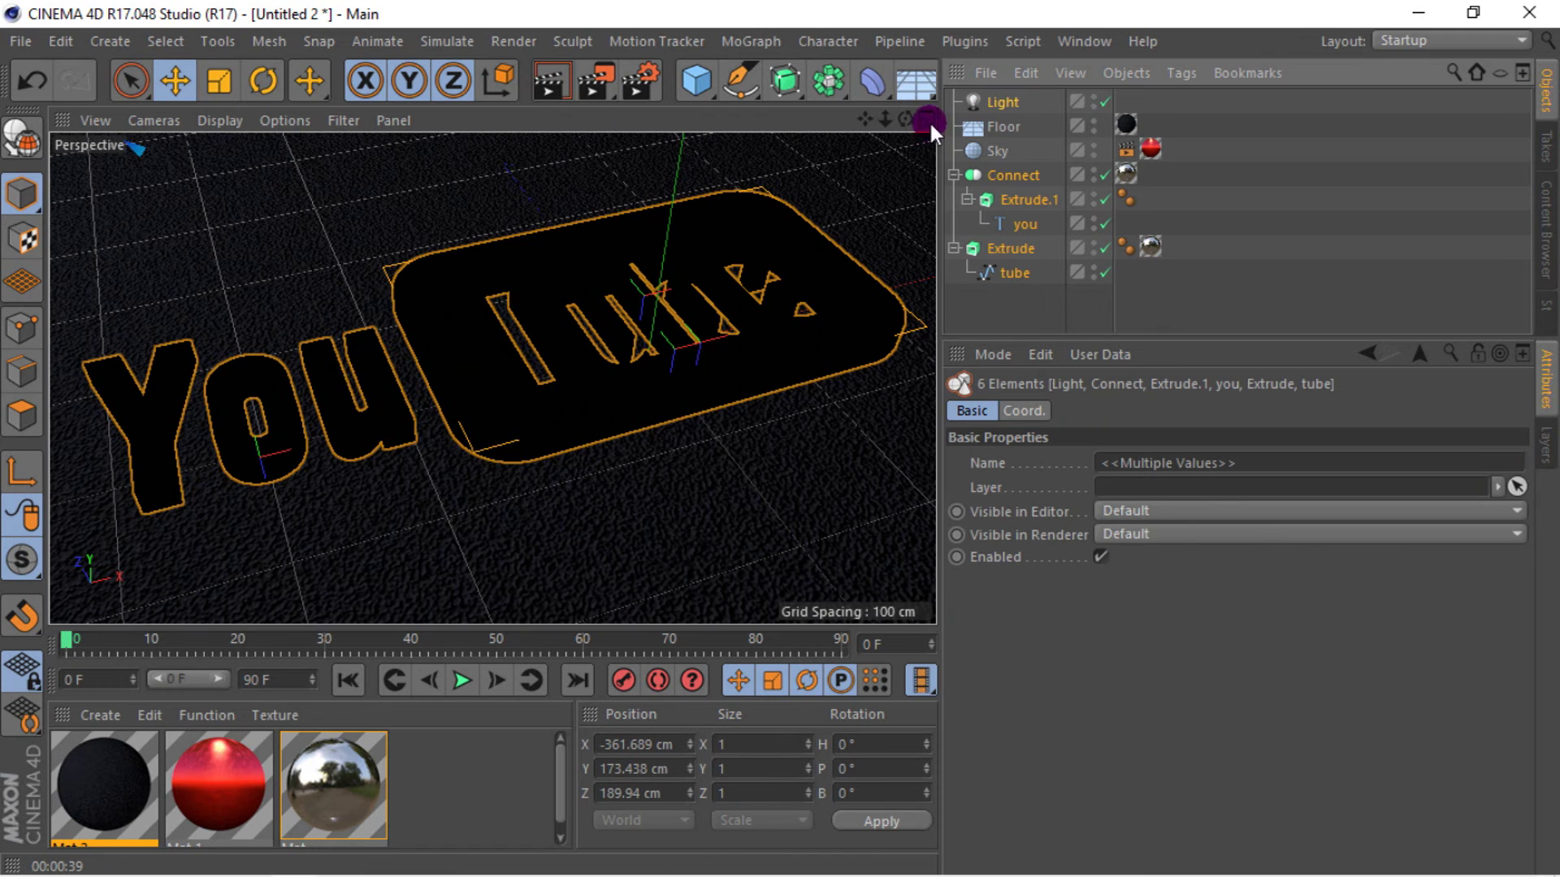
left_click(926, 120)
left_click(482, 381)
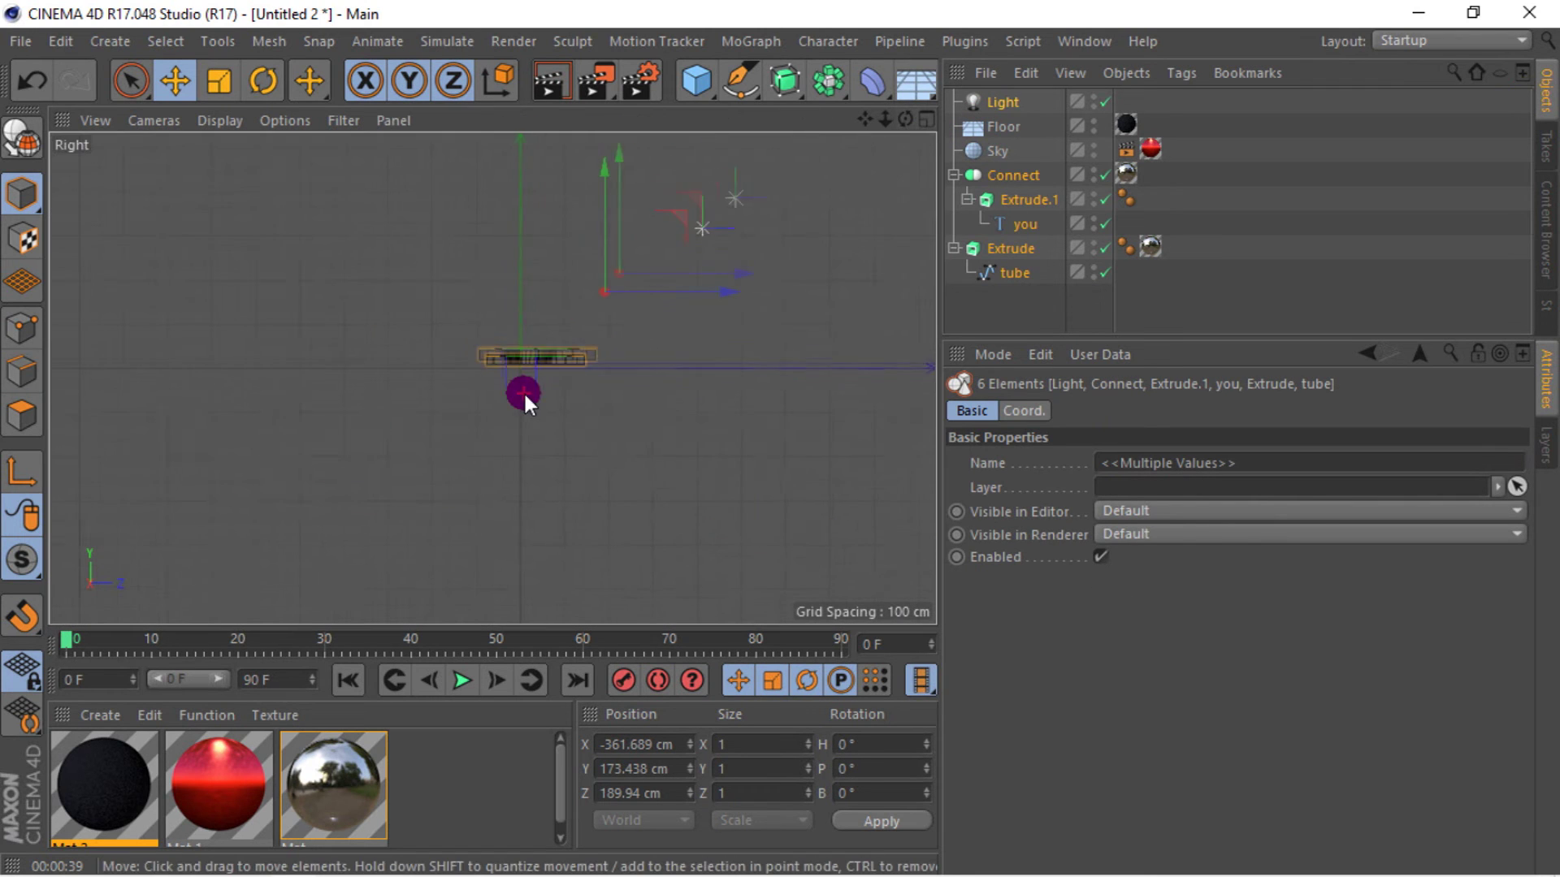
scroll(569, 365, "up", 5)
left_click_drag(864, 119, 764, 213)
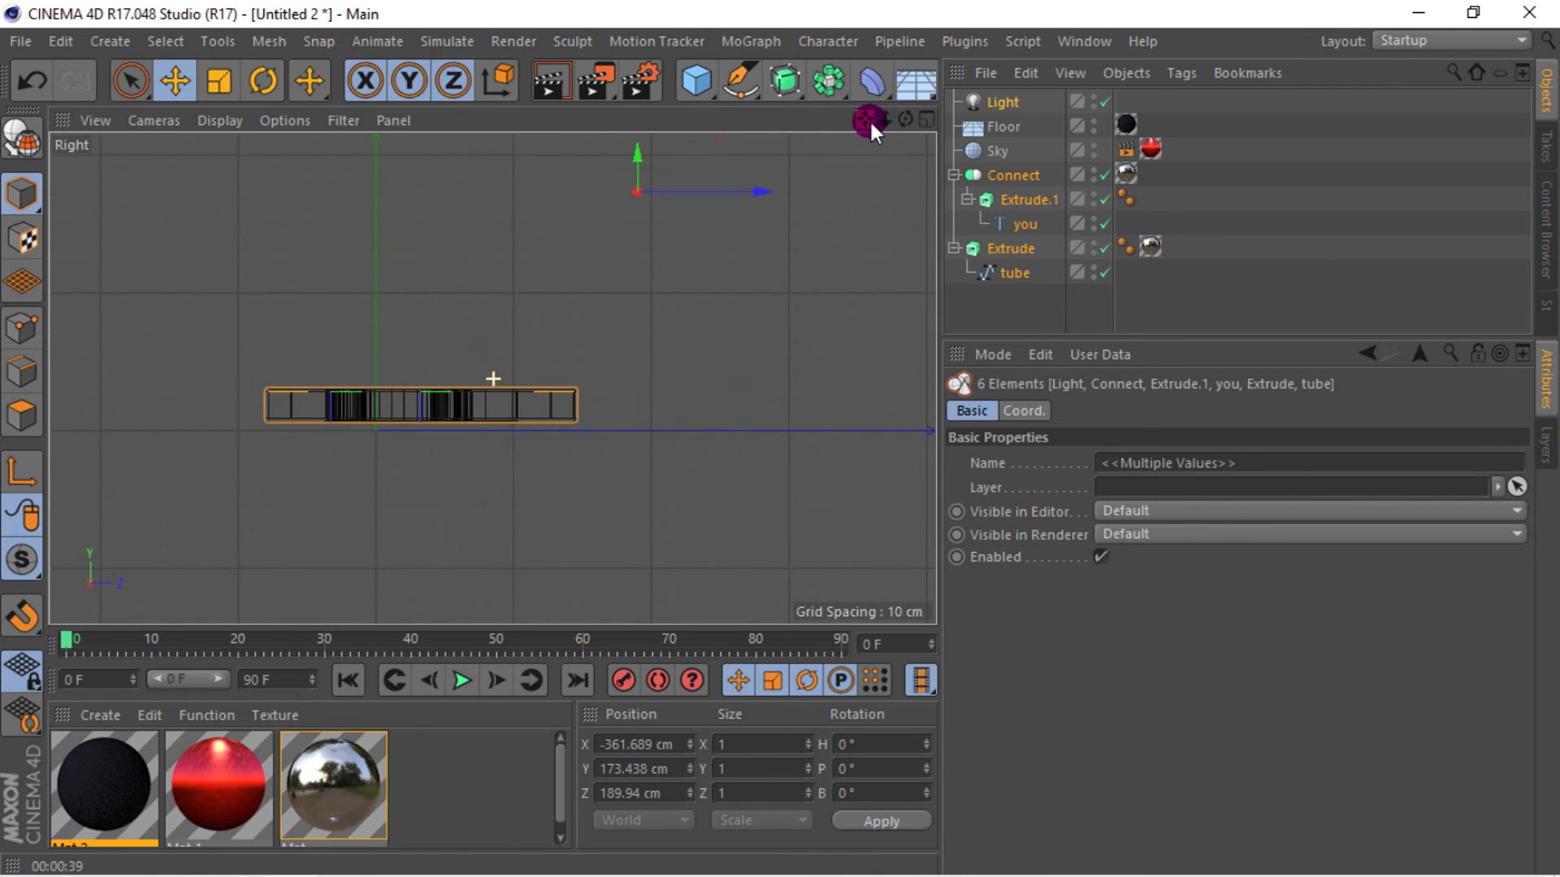
left_click_drag(637, 147, 641, 160)
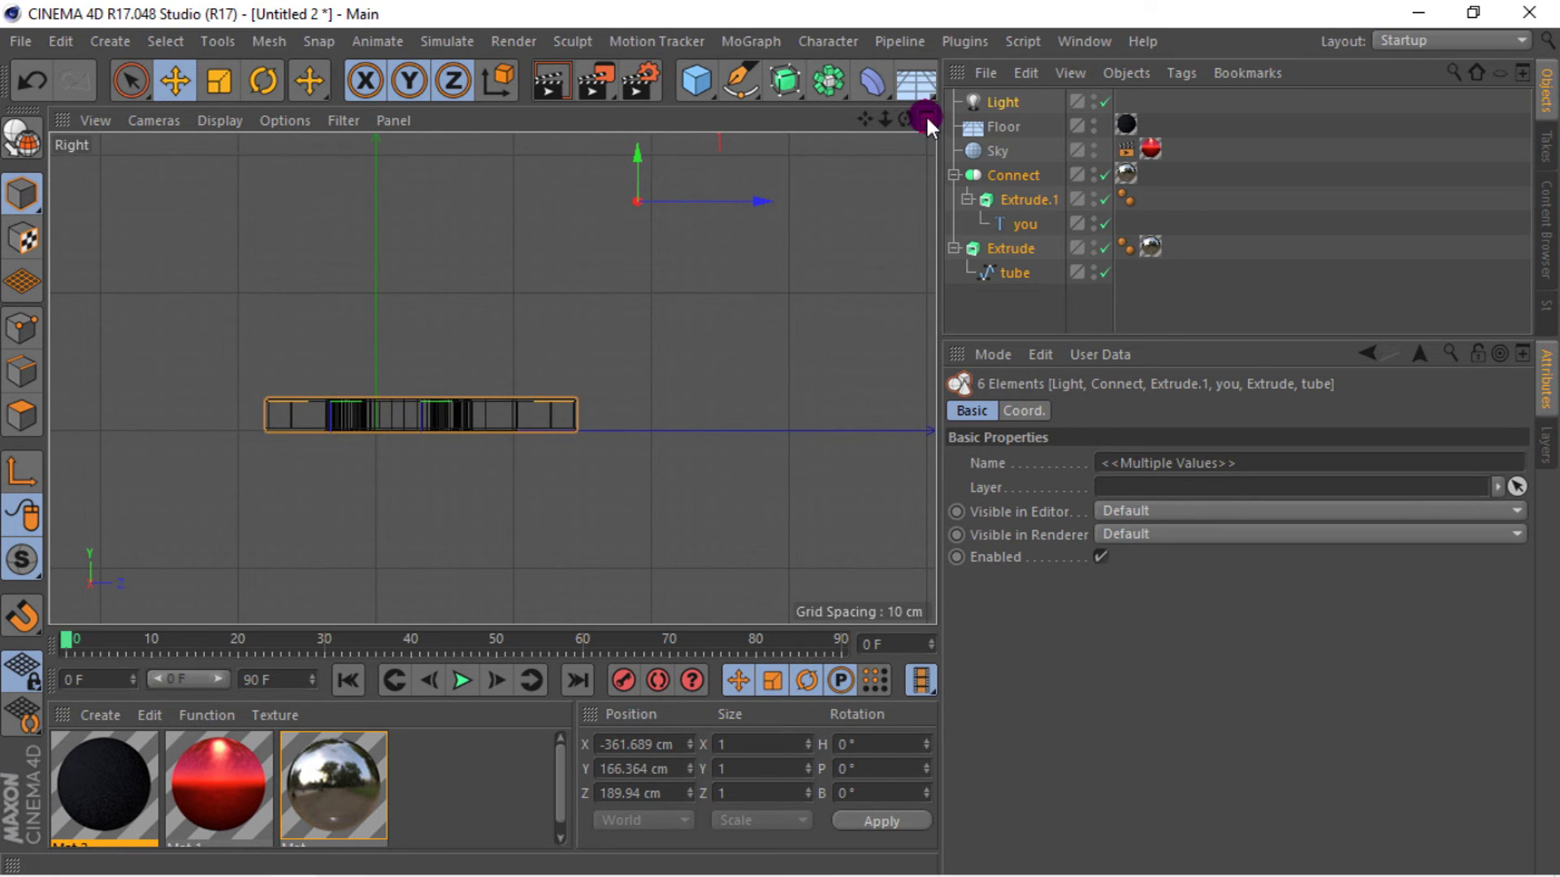
- Render the perspective view, inspect the sky's material tag, and deselect all objects
left_click(926, 119)
left_click(482, 122)
left_click(559, 90)
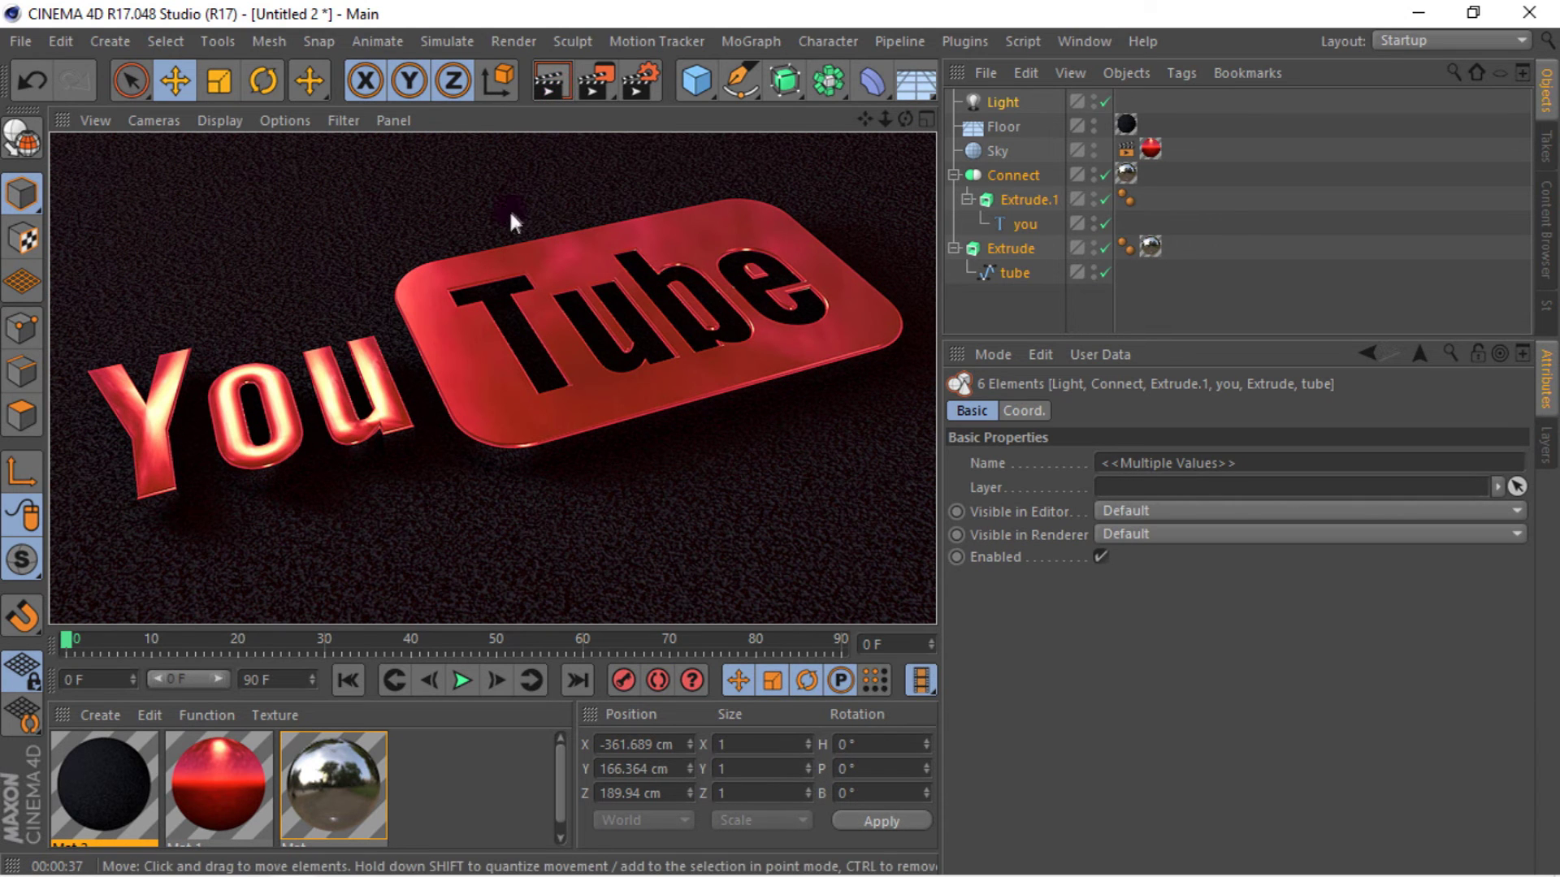
left_click_drag(1032, 145, 1011, 154)
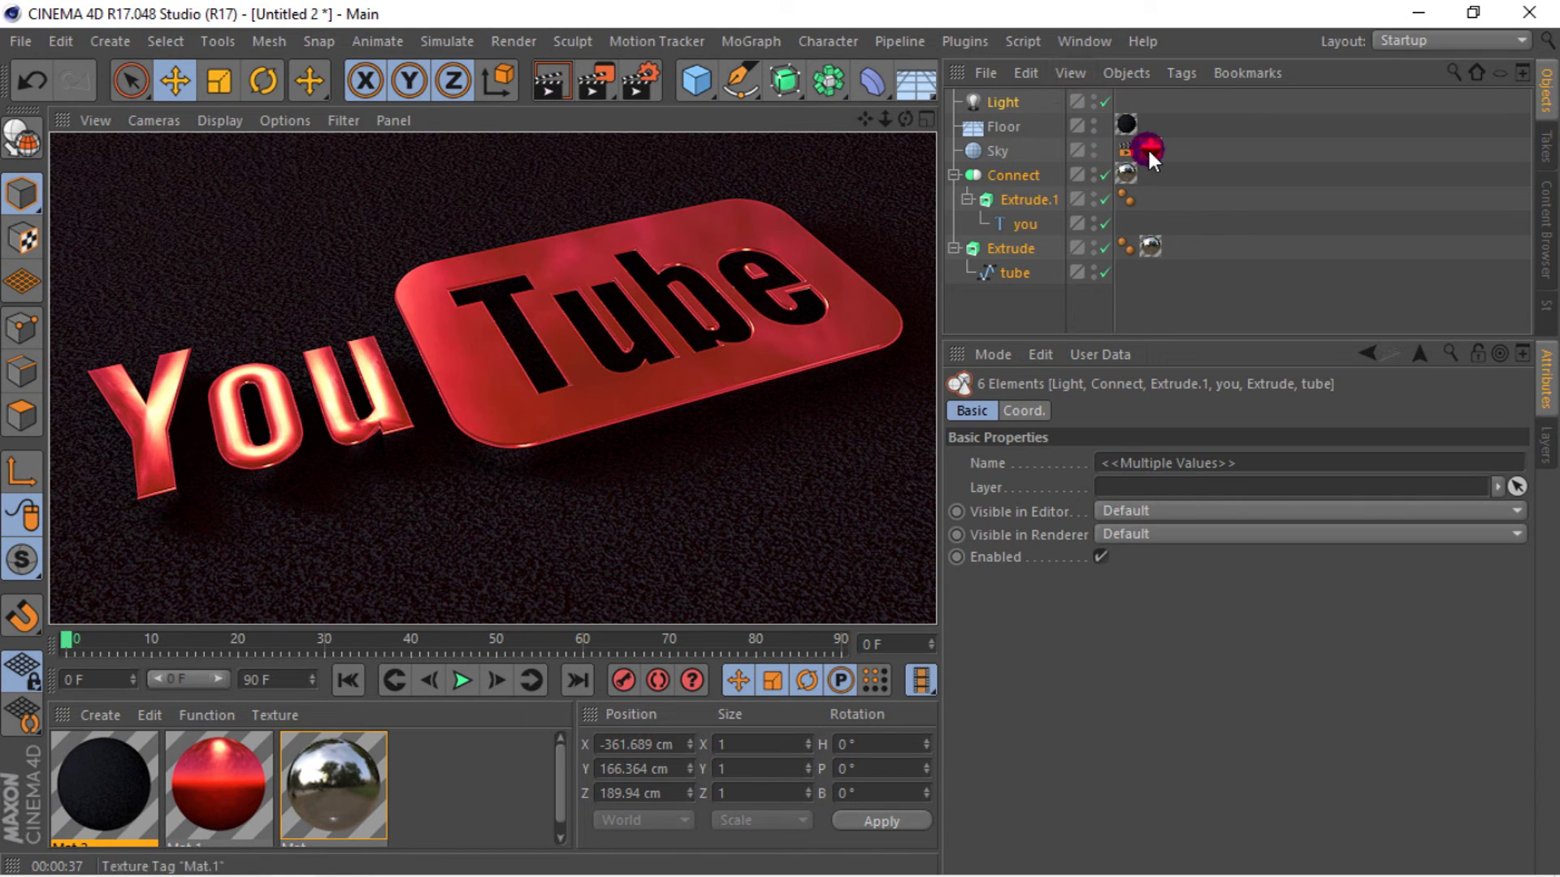
left_click(1149, 149)
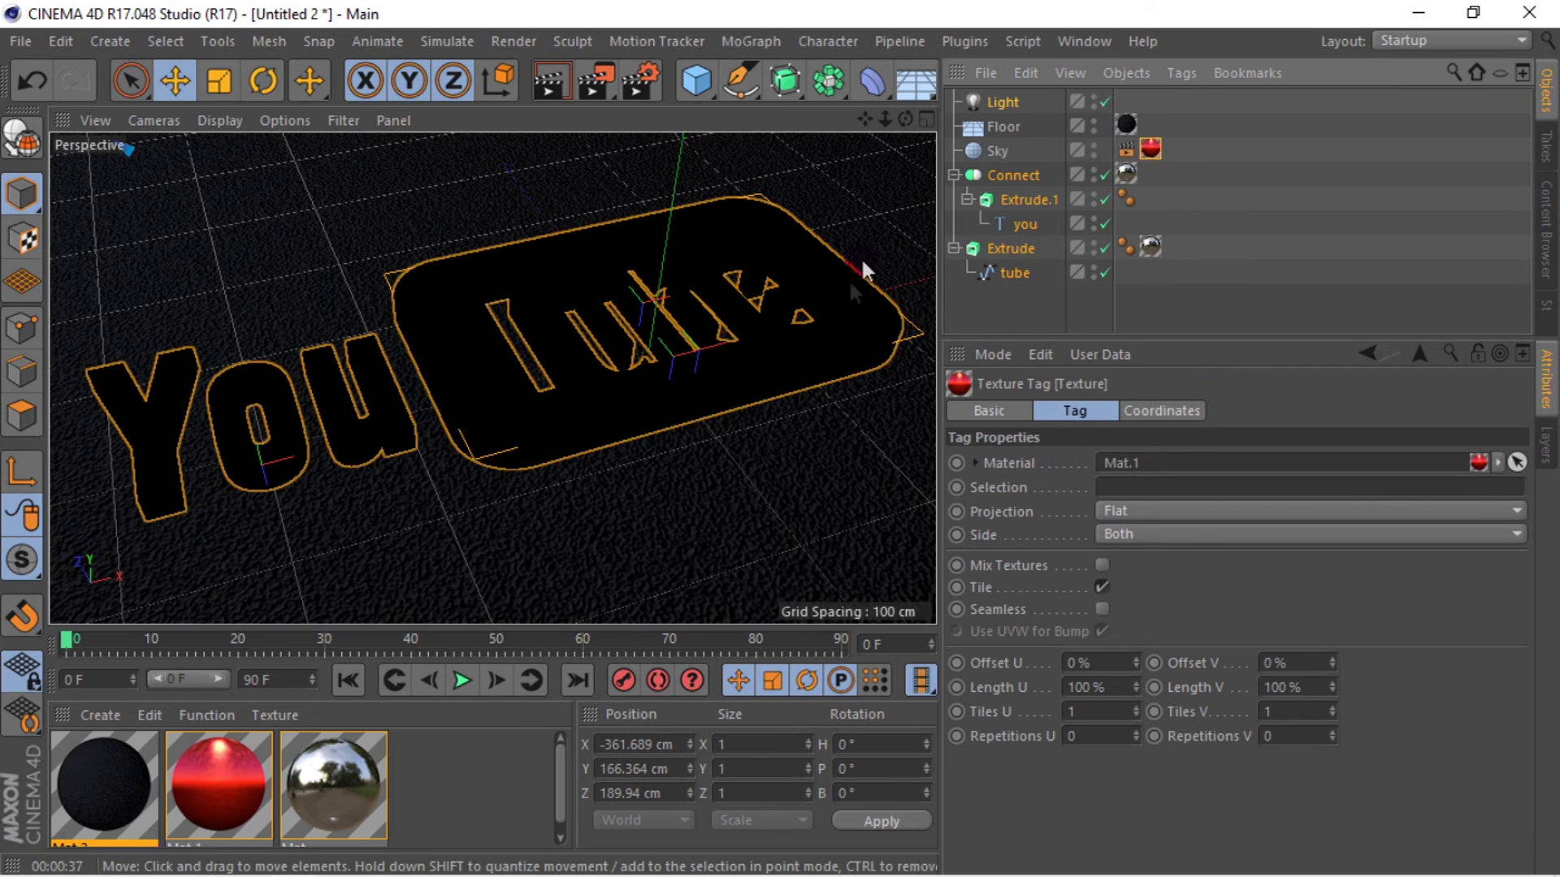
left_click(1012, 296)
left_click(642, 91)
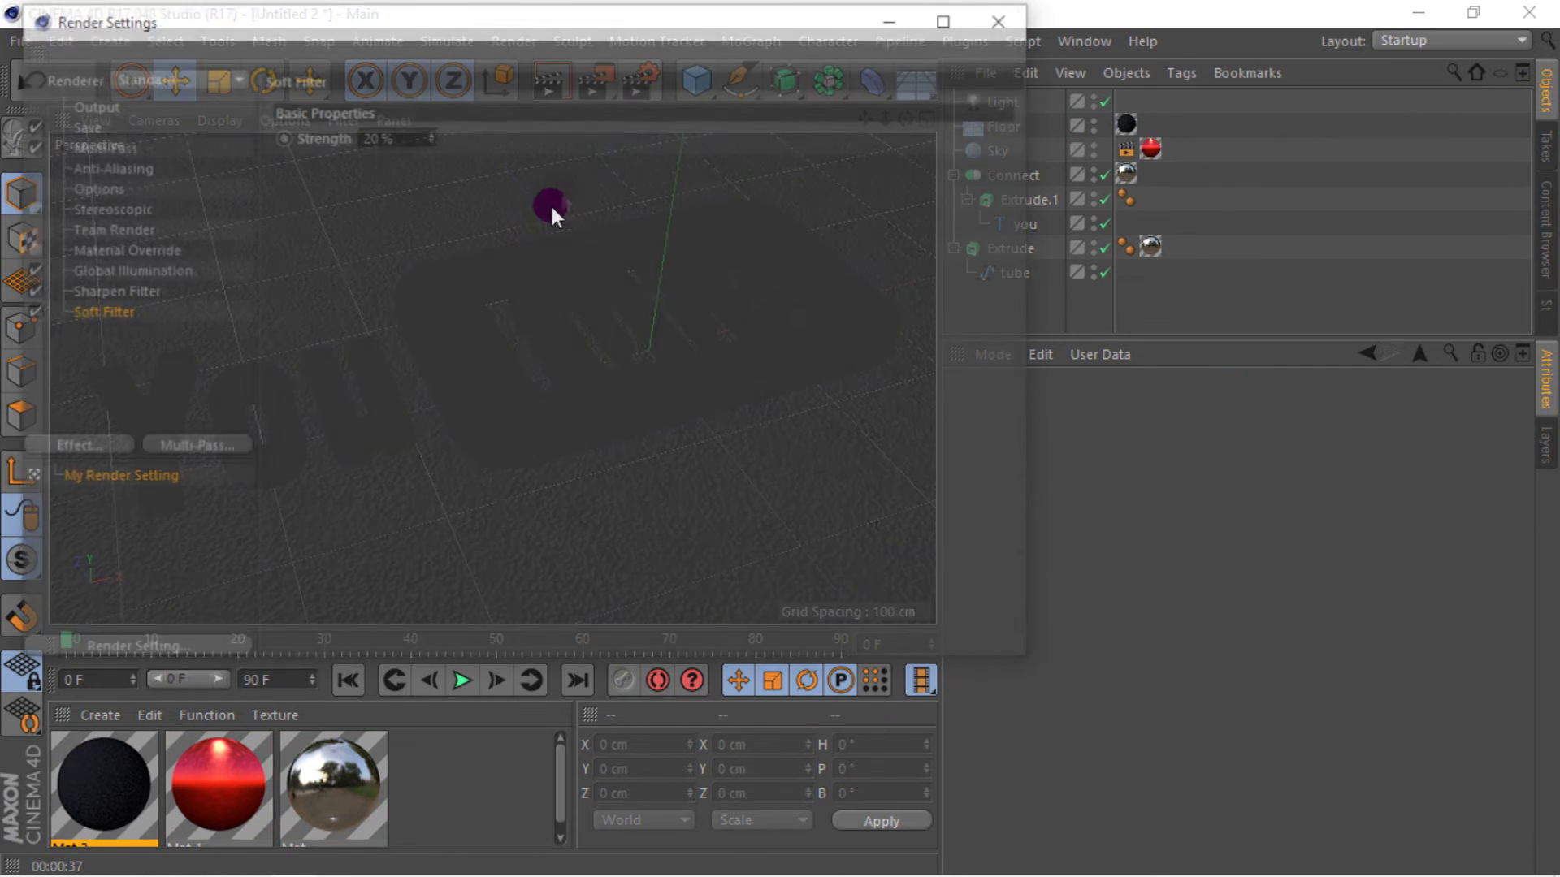
- Set the render save format to Photoshop Large Document (PSB) and close Render Settings
left_click(130, 162)
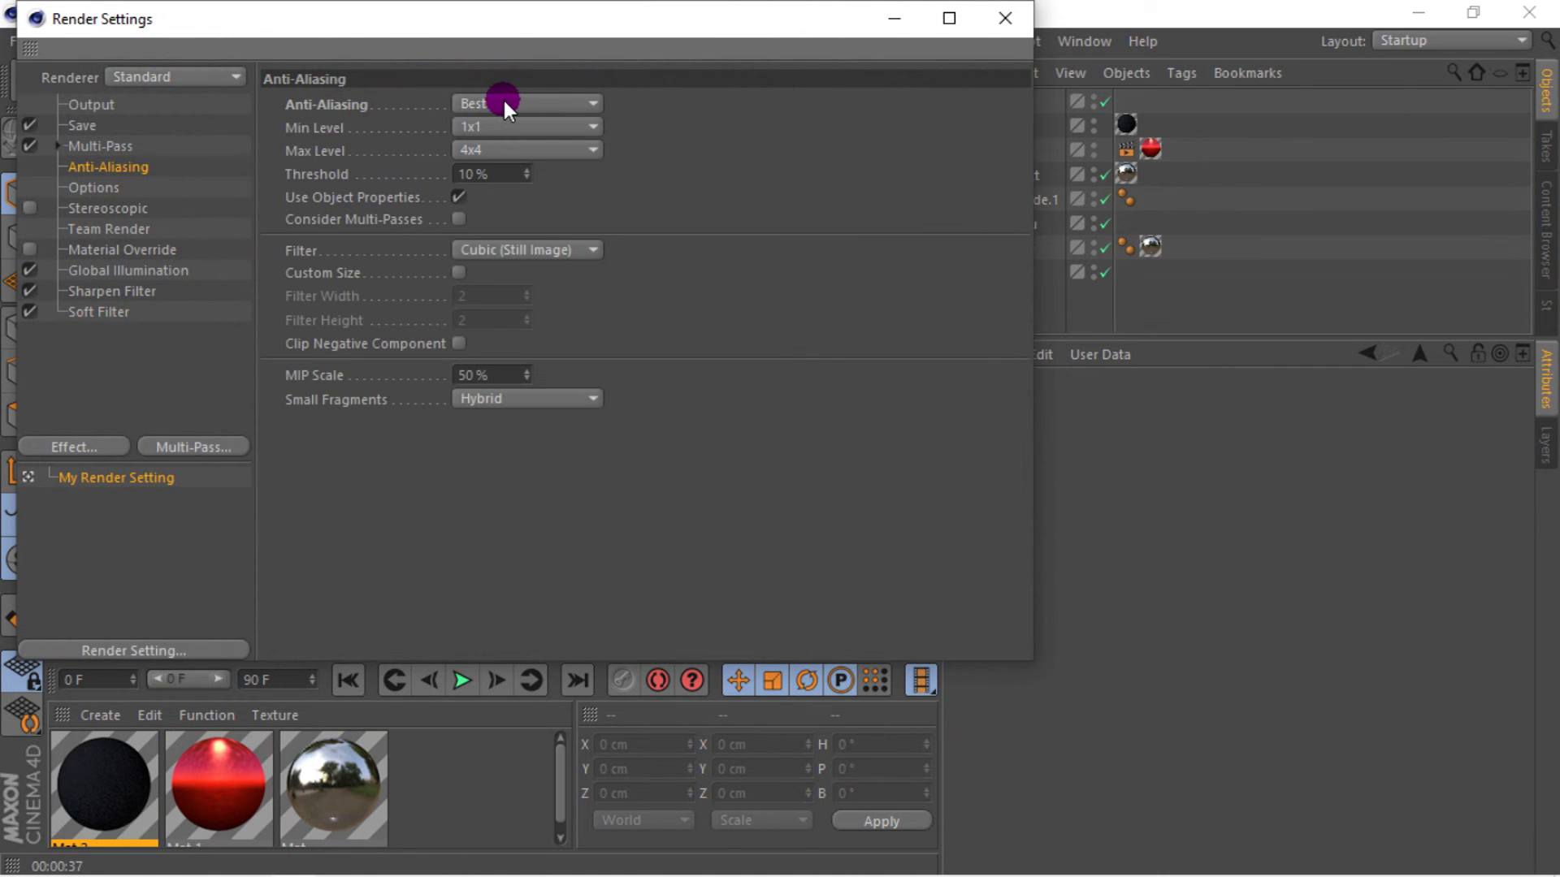
left_click(84, 125)
left_click(509, 173)
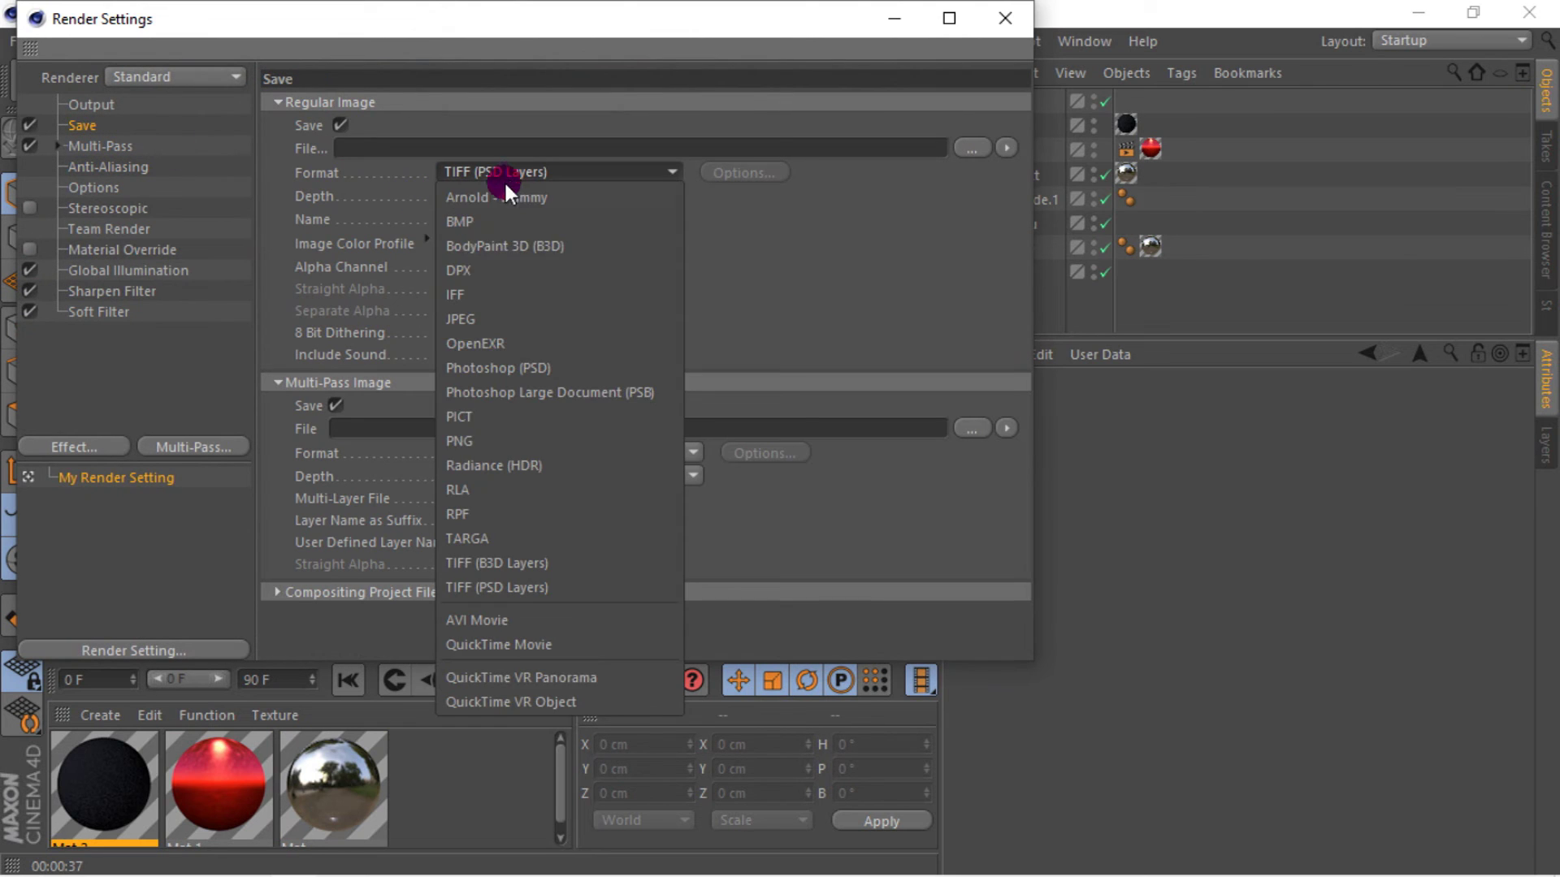
left_click(500, 348)
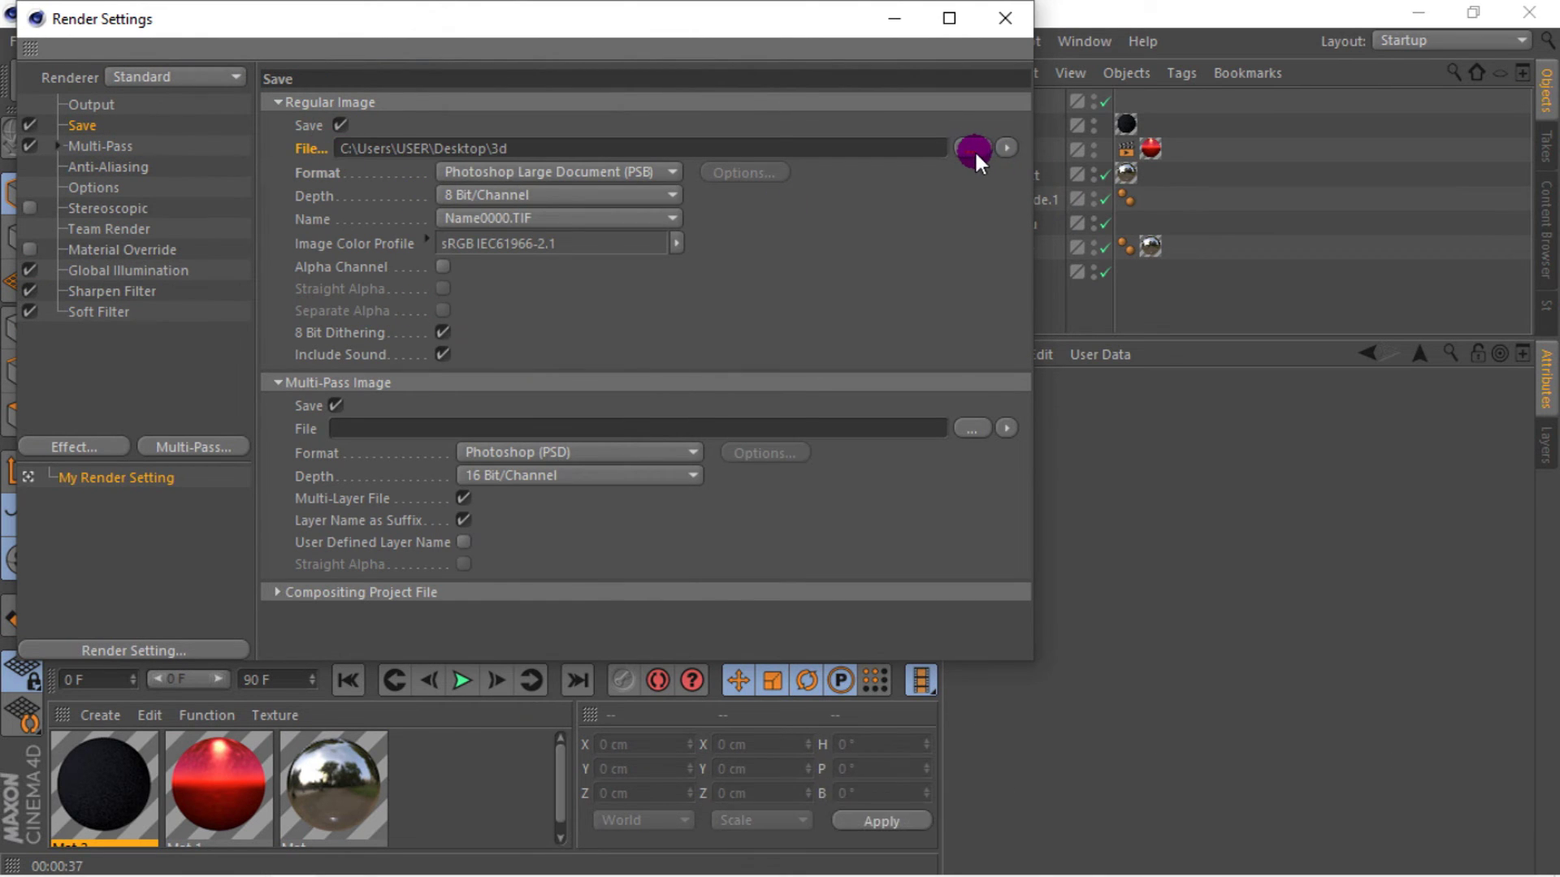
left_click(1007, 18)
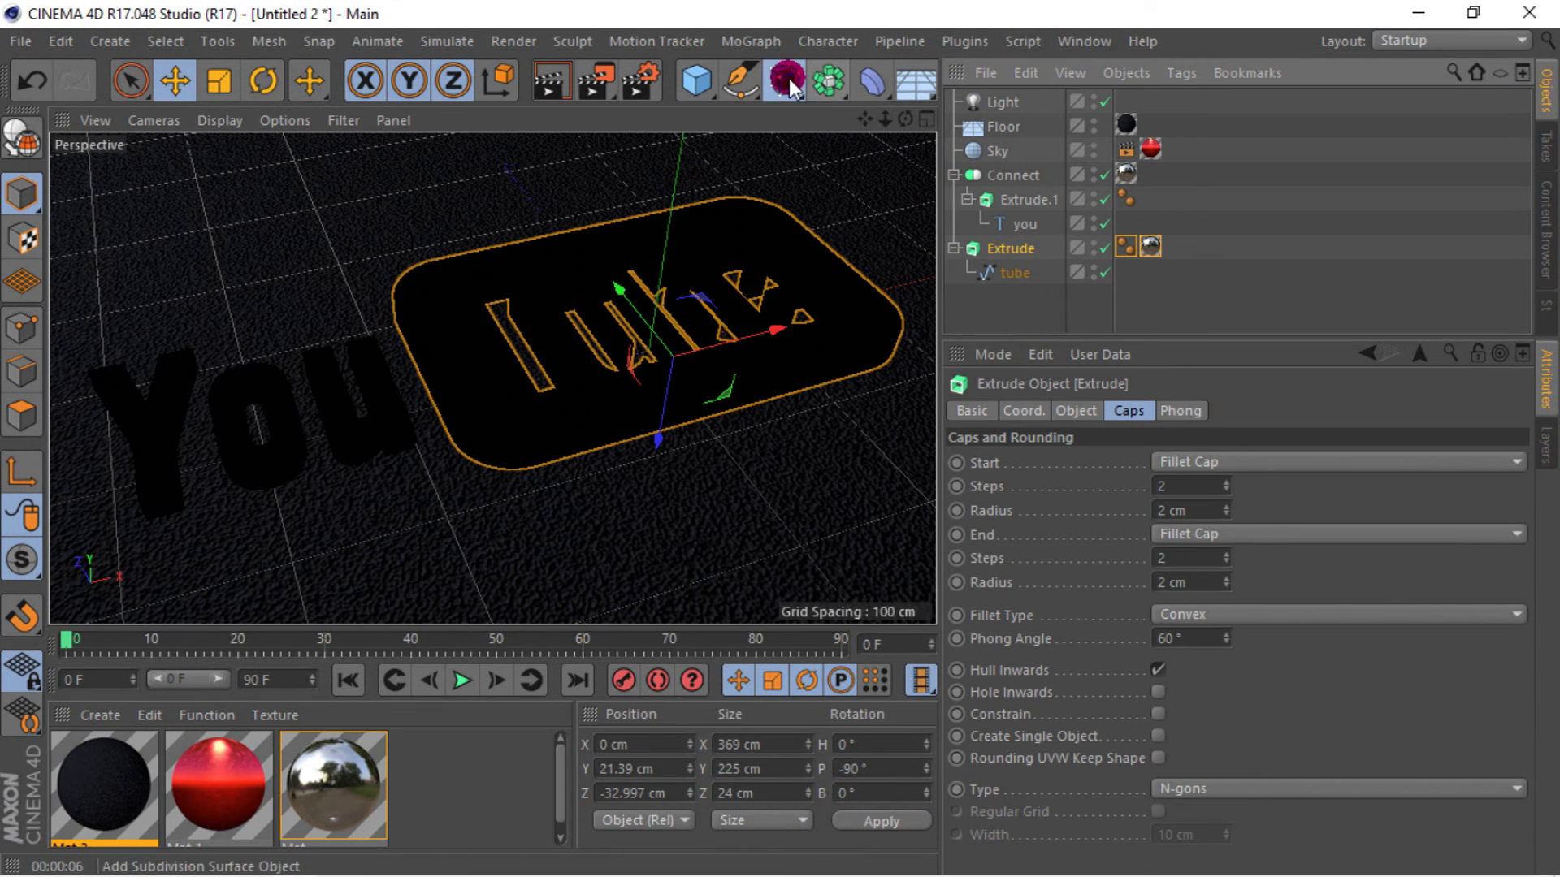
- Add a Connect object and nest the tube Extrude inside Connect.1
left_click(786, 79)
left_click(829, 79)
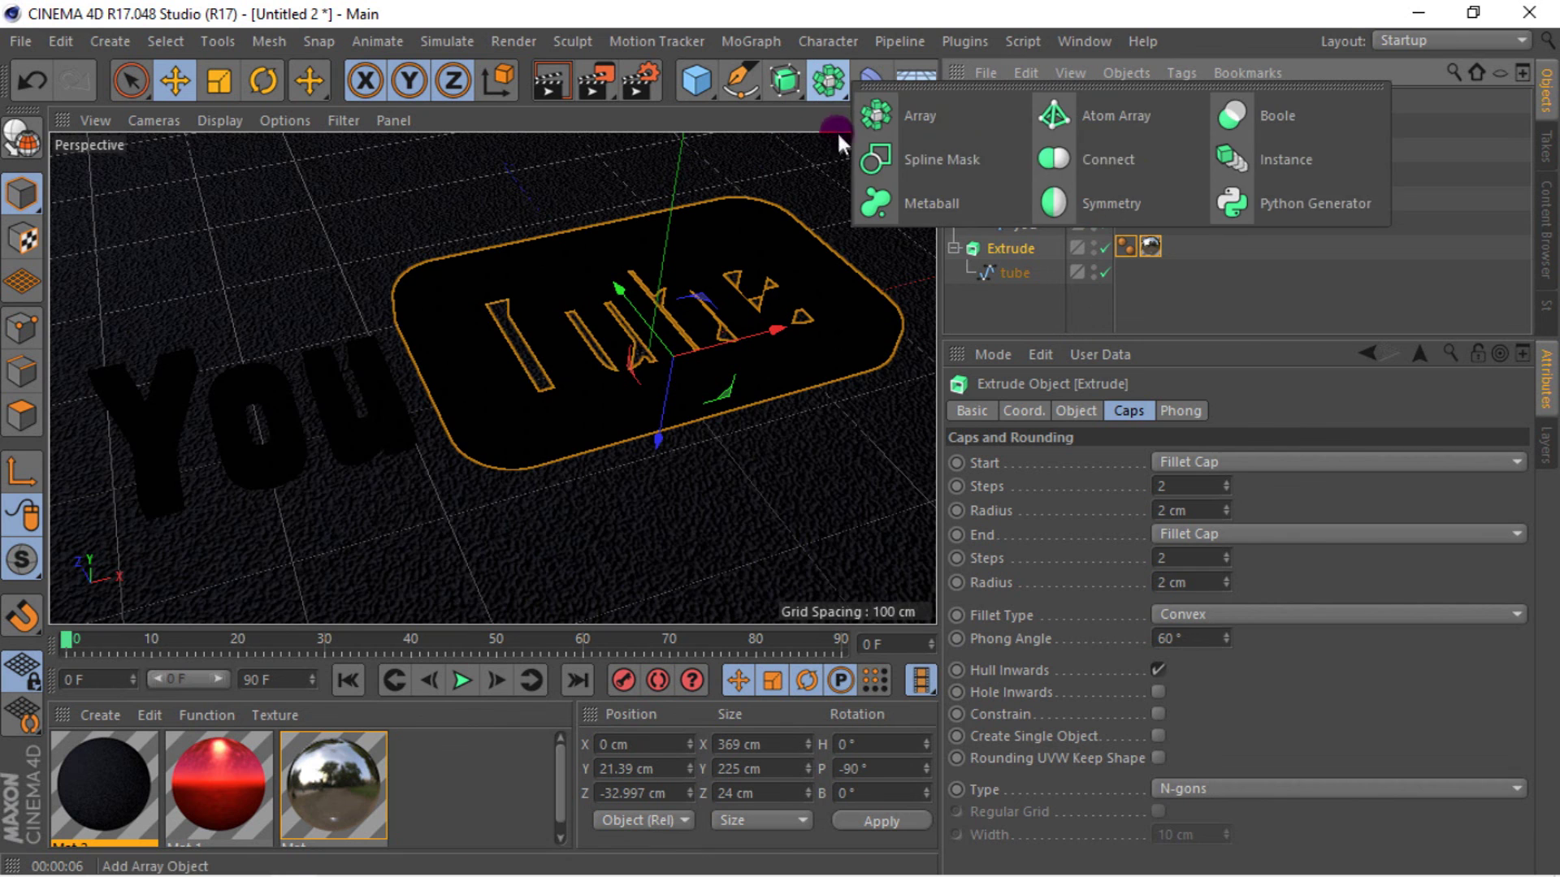
left_click(1079, 158)
left_click_drag(1017, 270, 1017, 101)
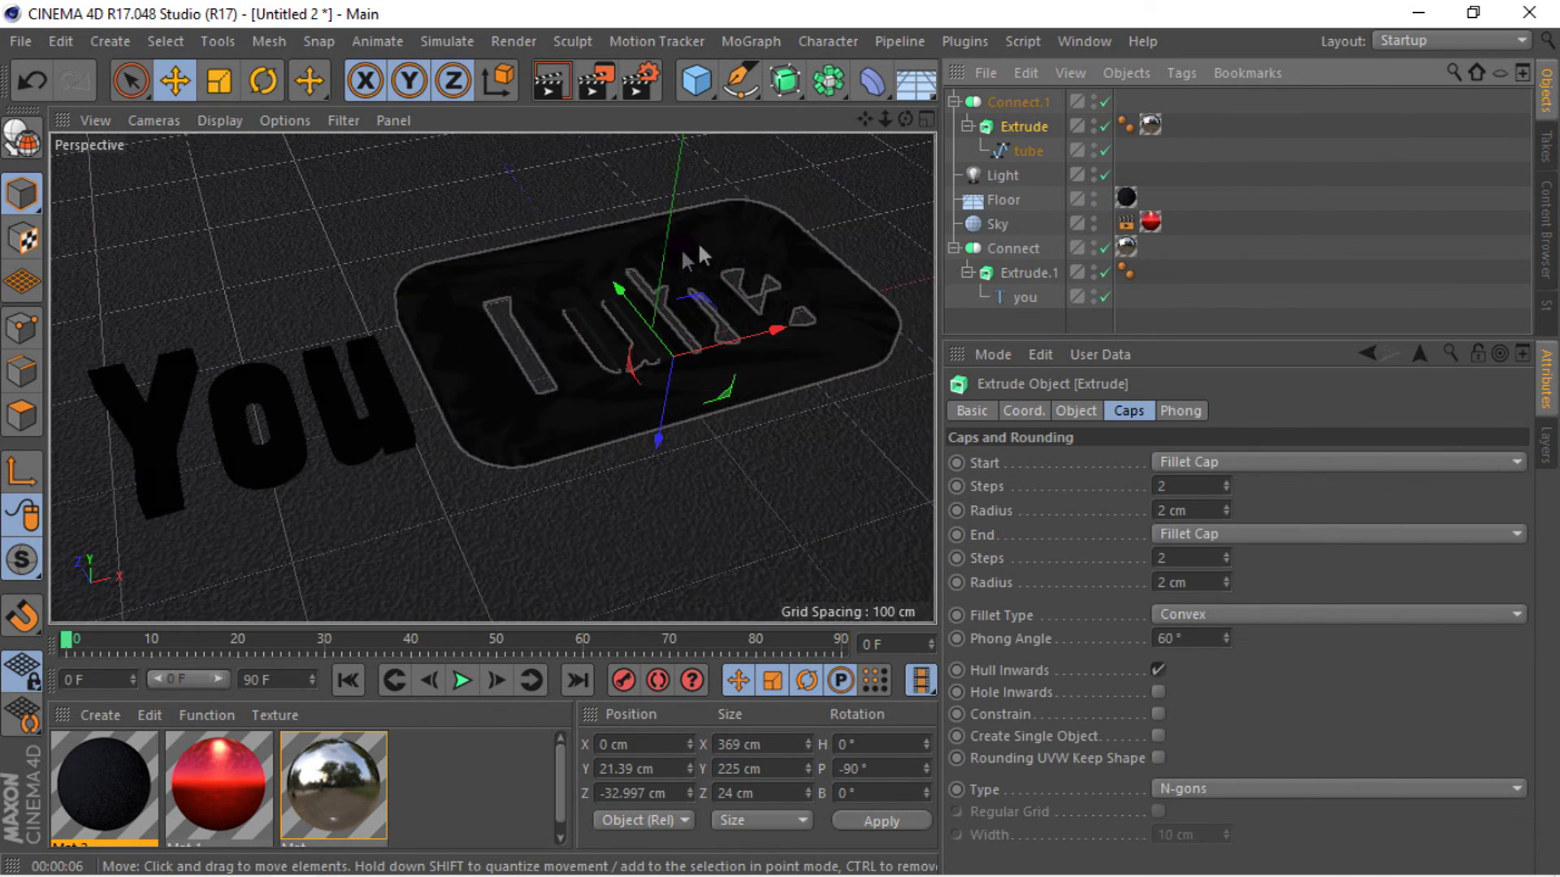
- Set Connect.1's weld tolerance to 0.01 cm and render the view
left_click(1026, 99)
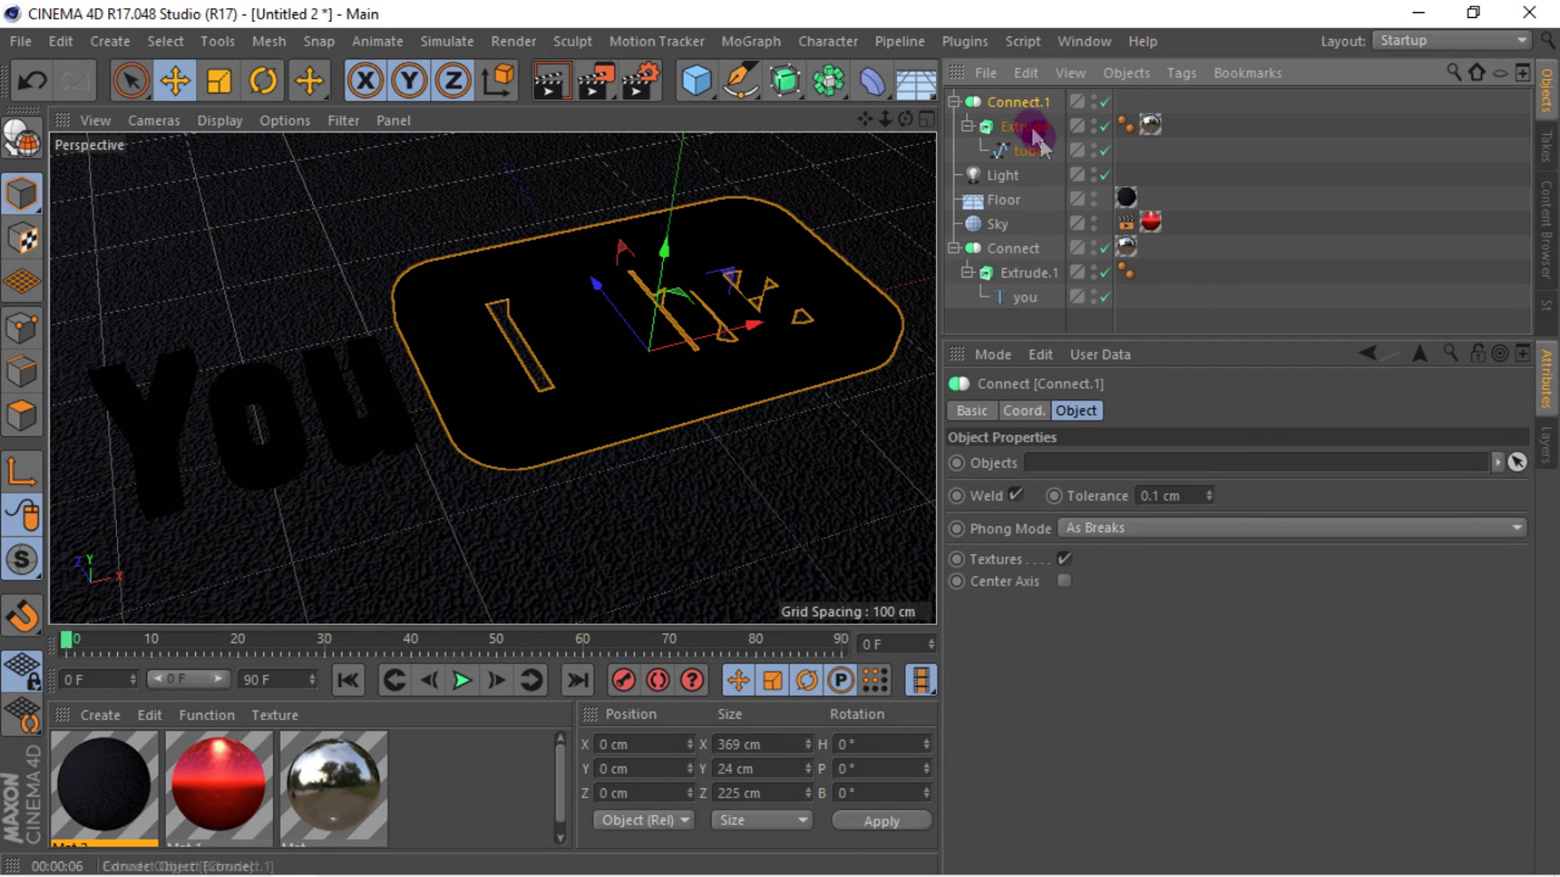
left_click(1030, 126)
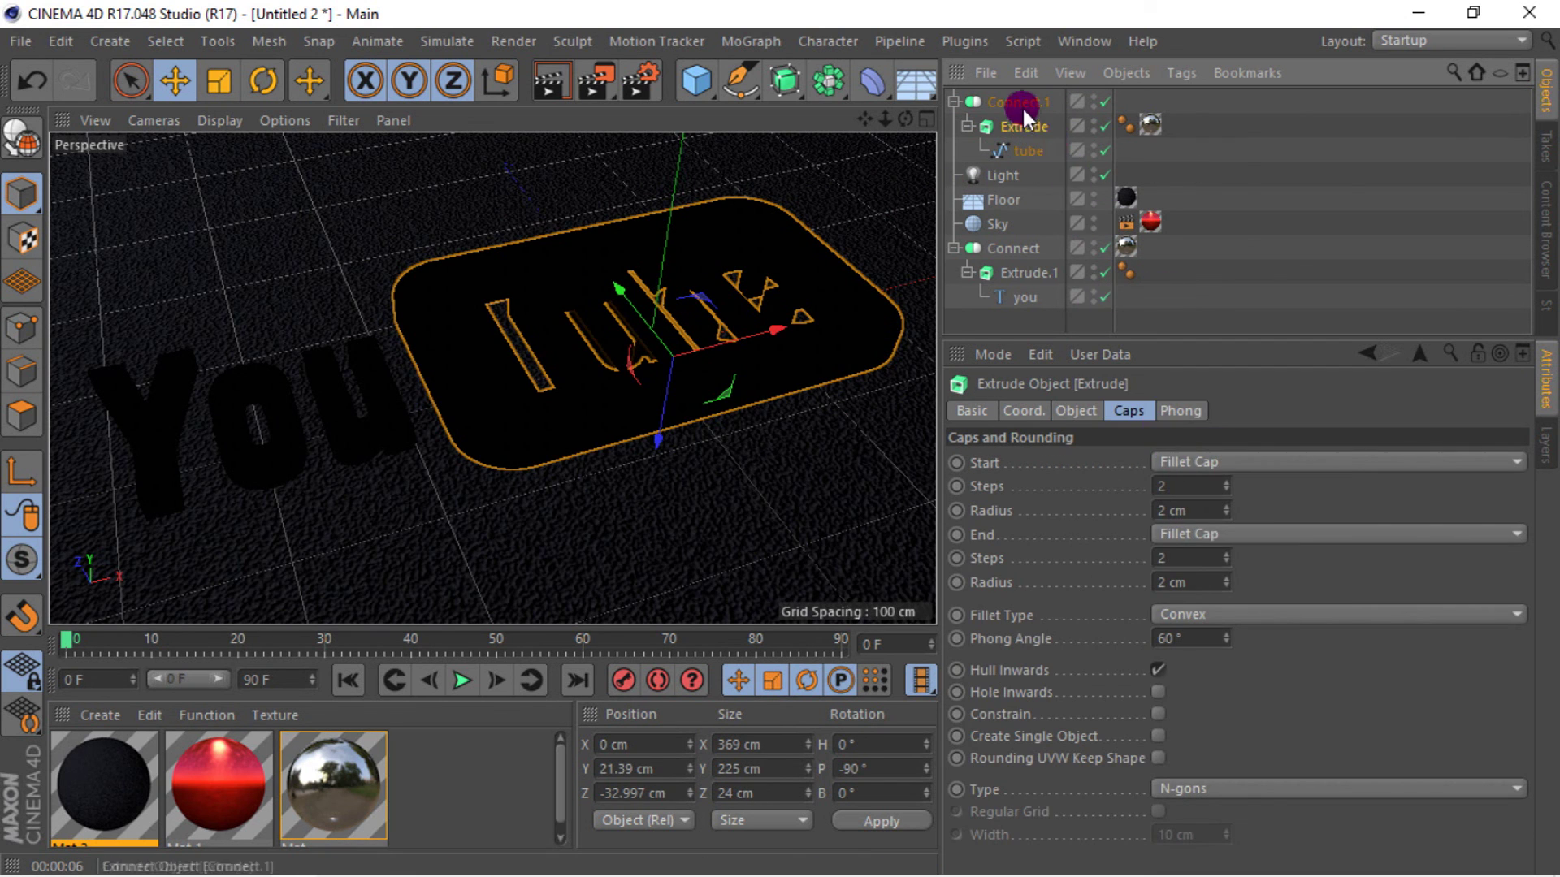
left_click(1021, 102)
left_click(1169, 495)
type("0.01")
left_click(1059, 495)
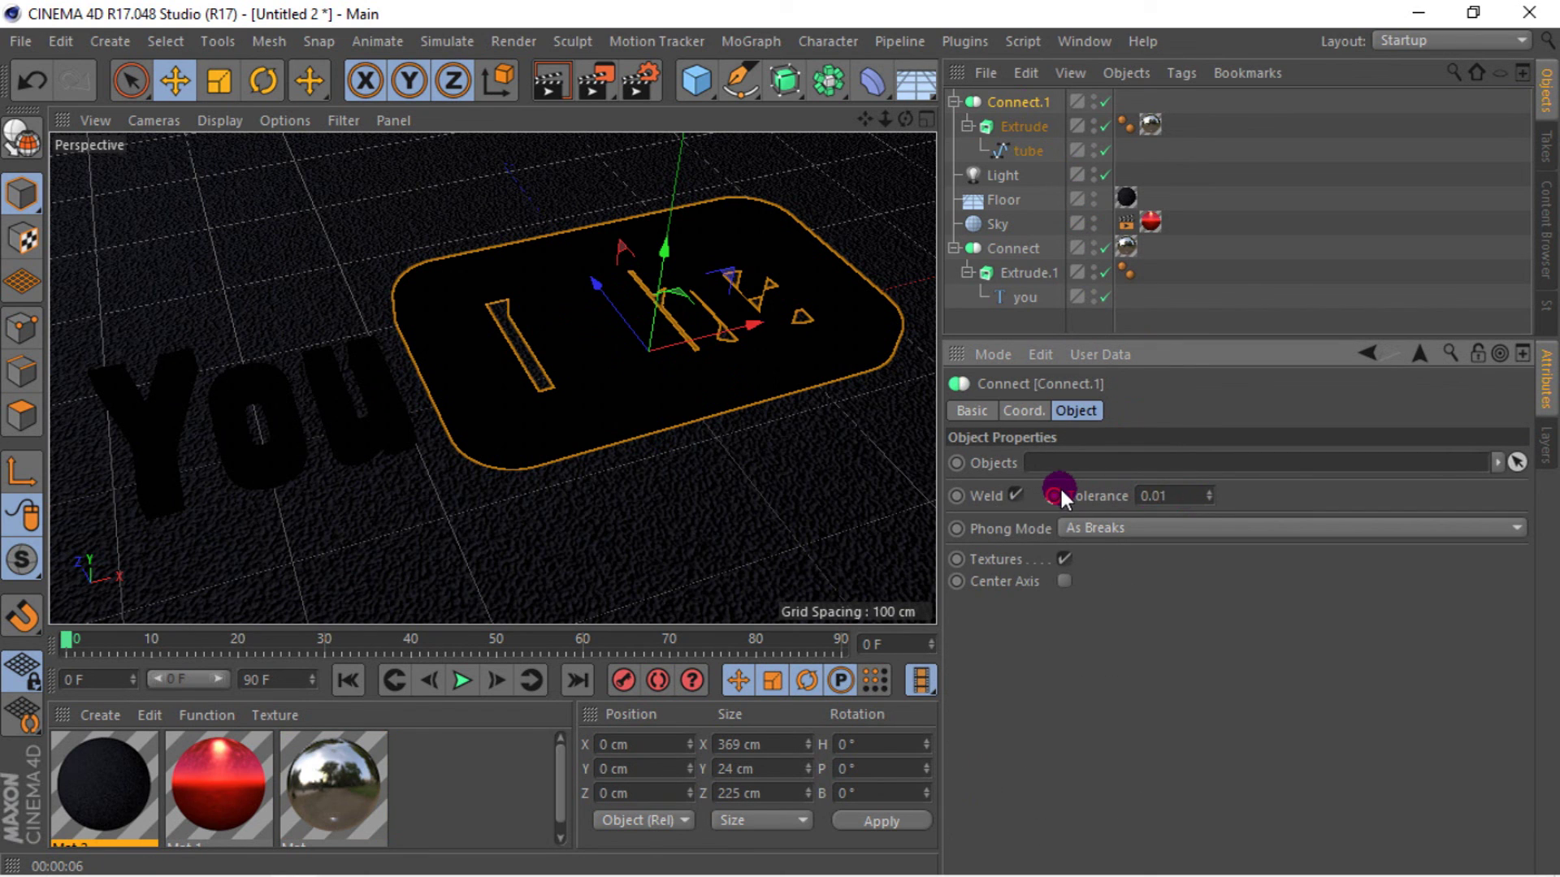
key("ctrl+r")
left_click(550, 81)
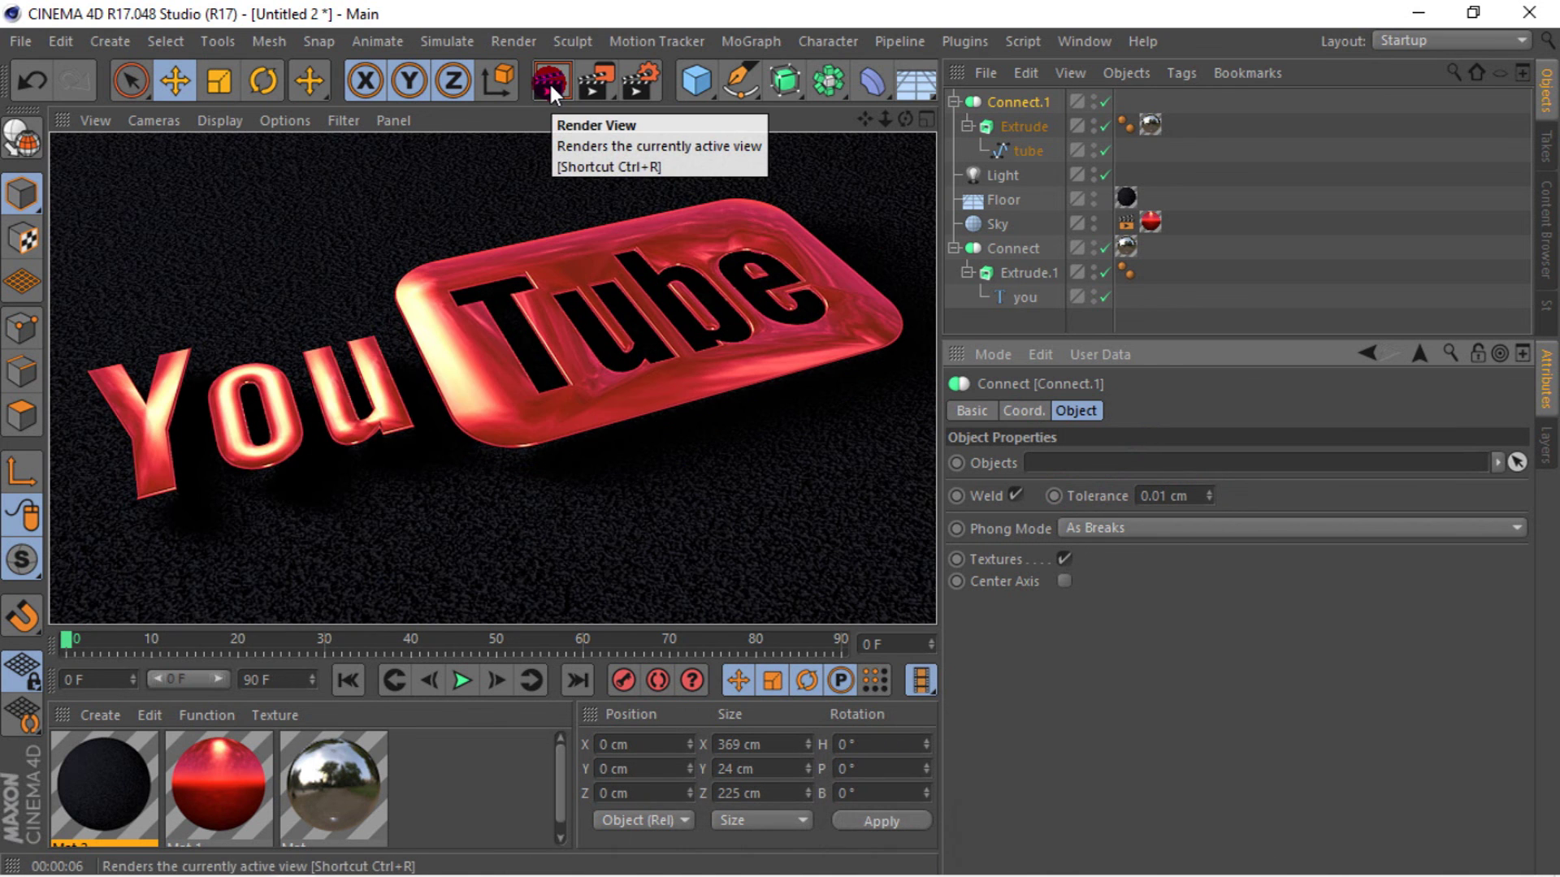
- Add an Ambient Occlusion effect, render a preview, and set the save format to PNG
left_click(640, 83)
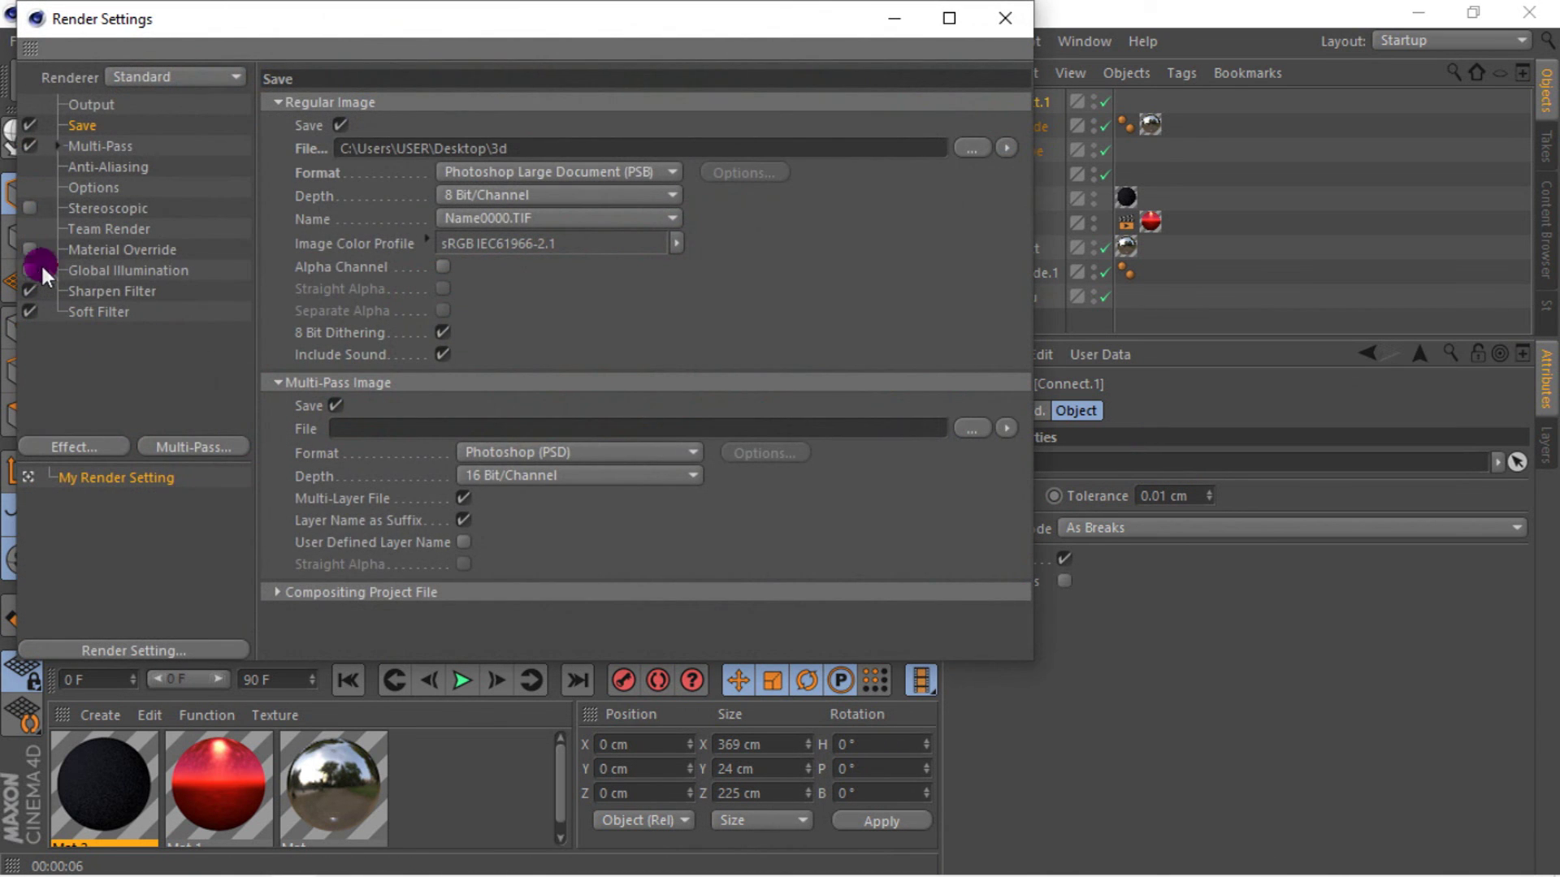
left_click(71, 442)
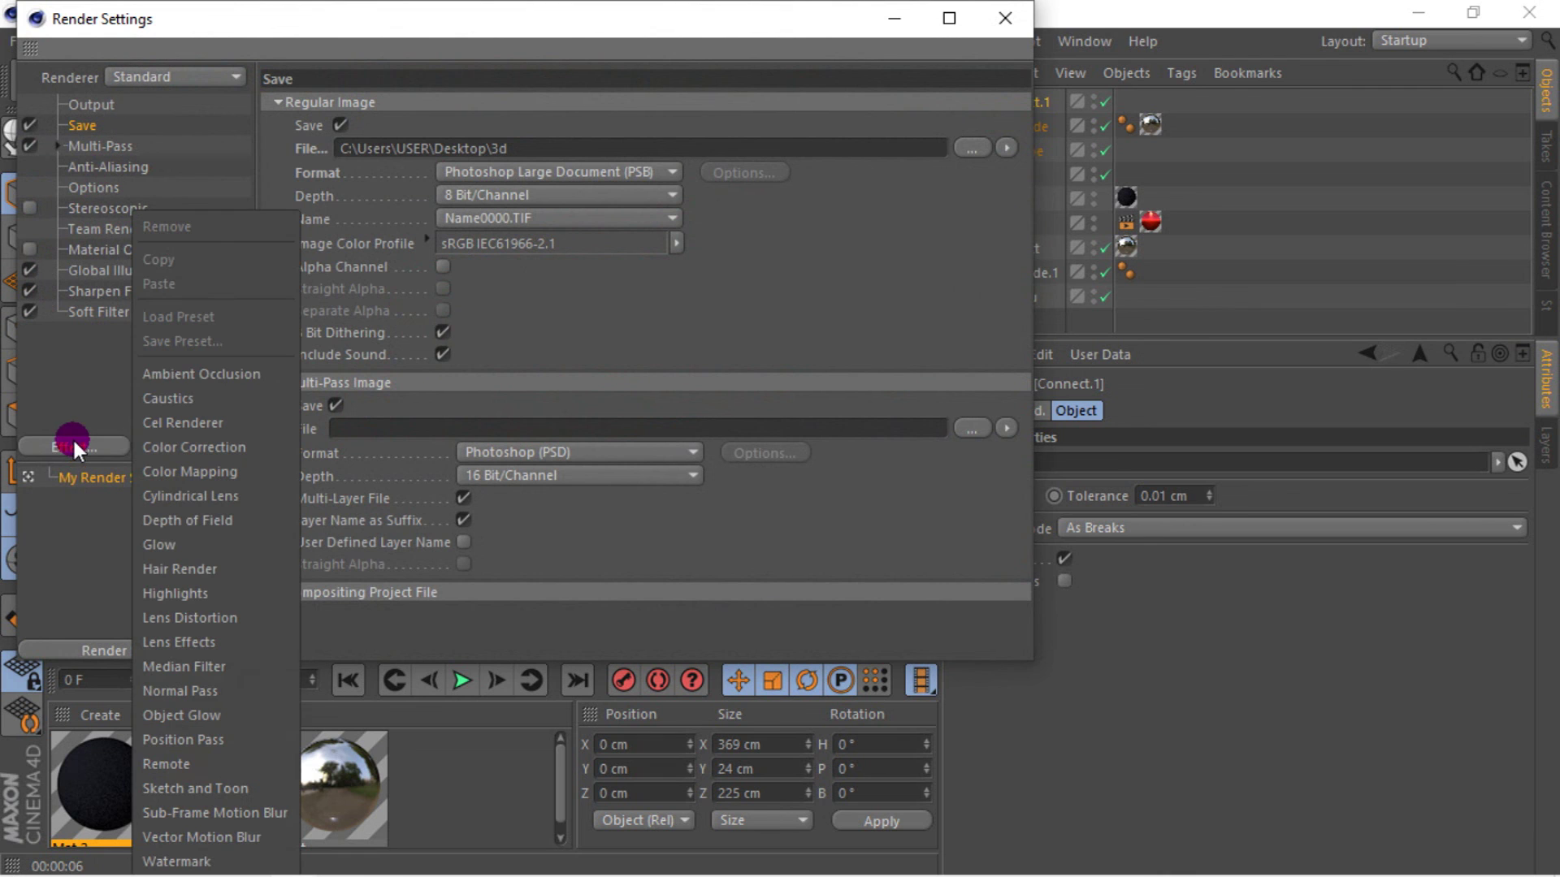
left_click(242, 370)
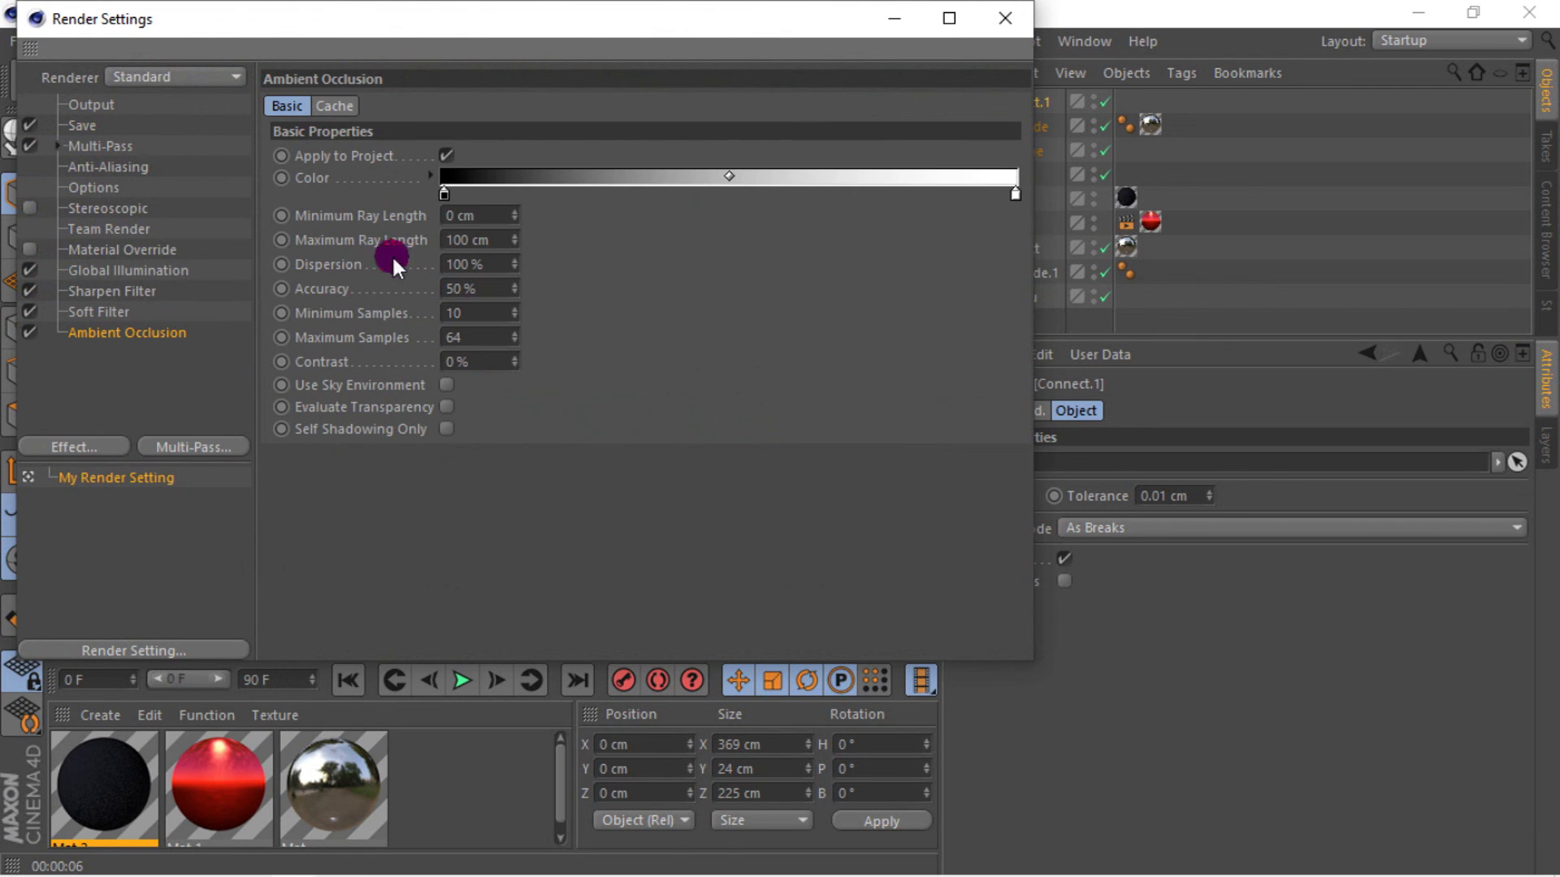
left_click(1005, 18)
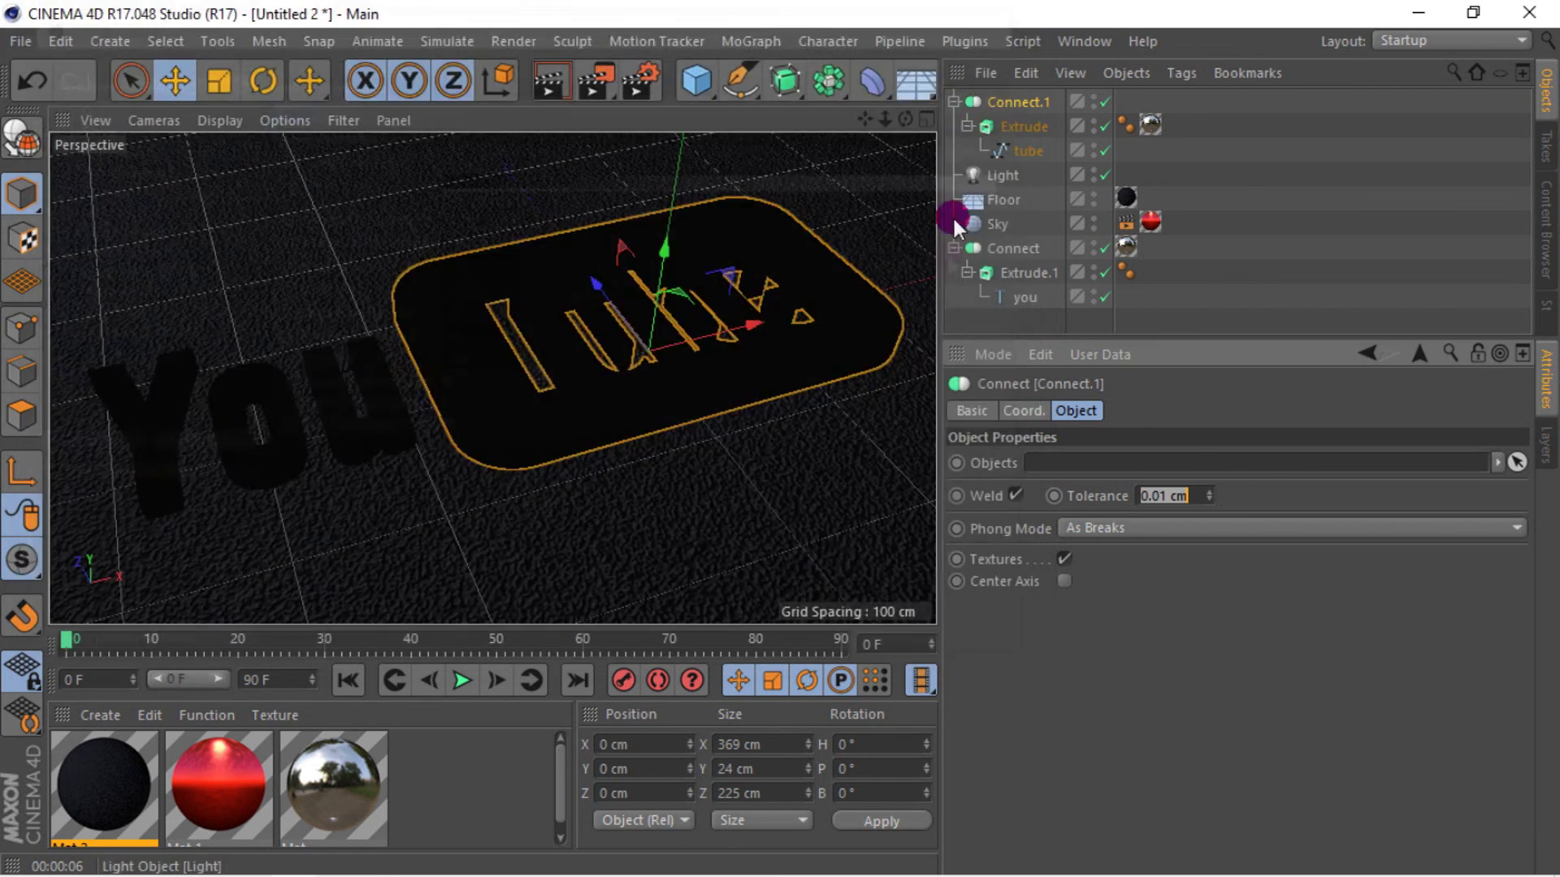
mouse_move(956, 293)
left_mouse_down()
mouse_move(992, 284)
mouse_move(921, 291)
left_mouse_up()
left_click(539, 86)
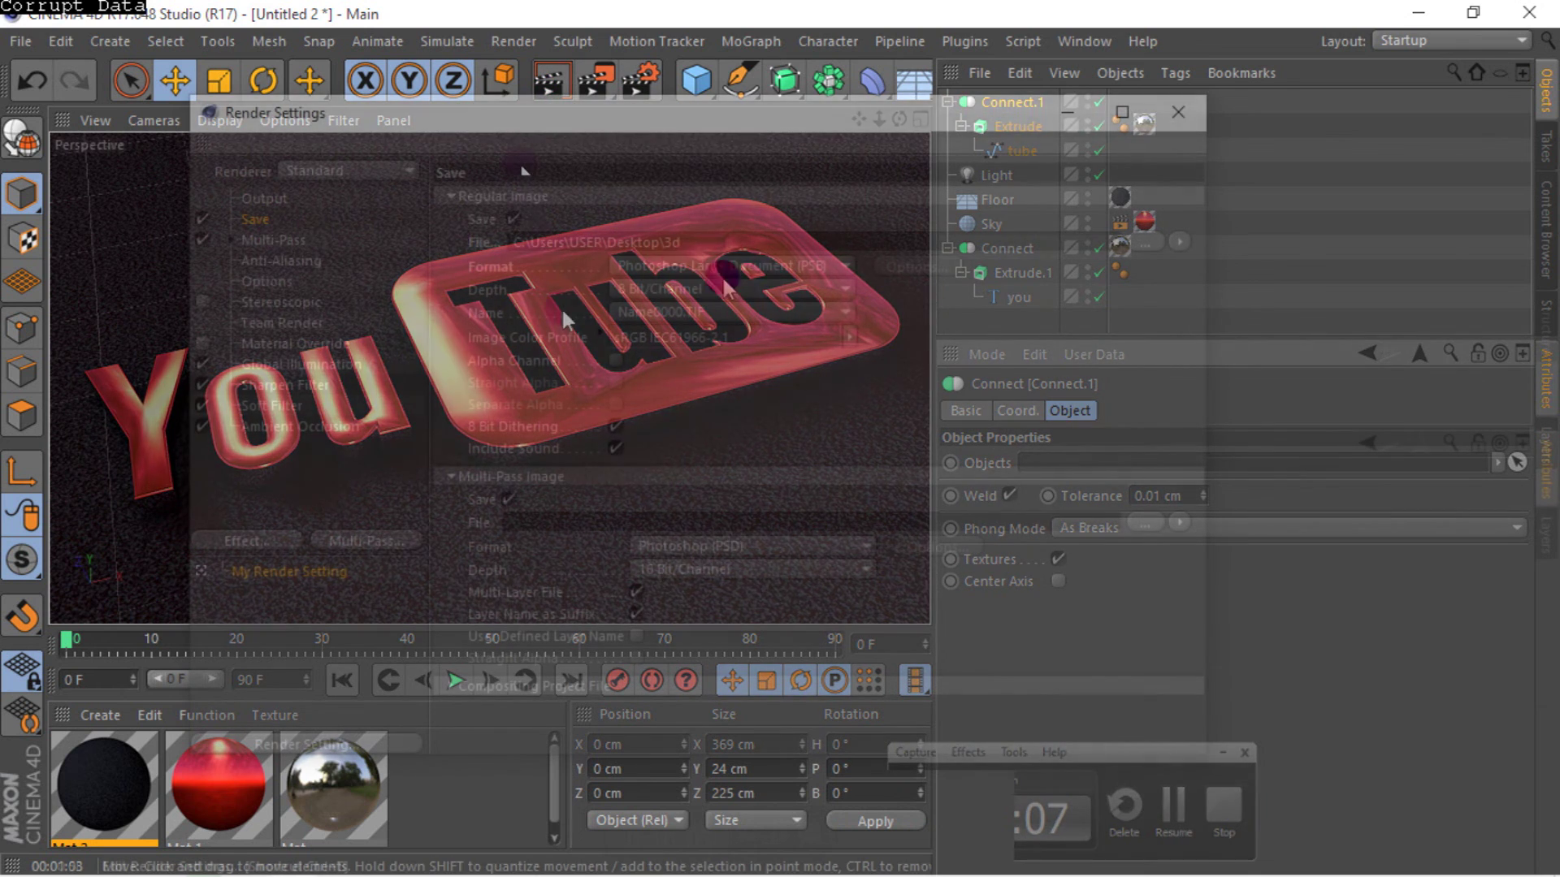
left_click(715, 534)
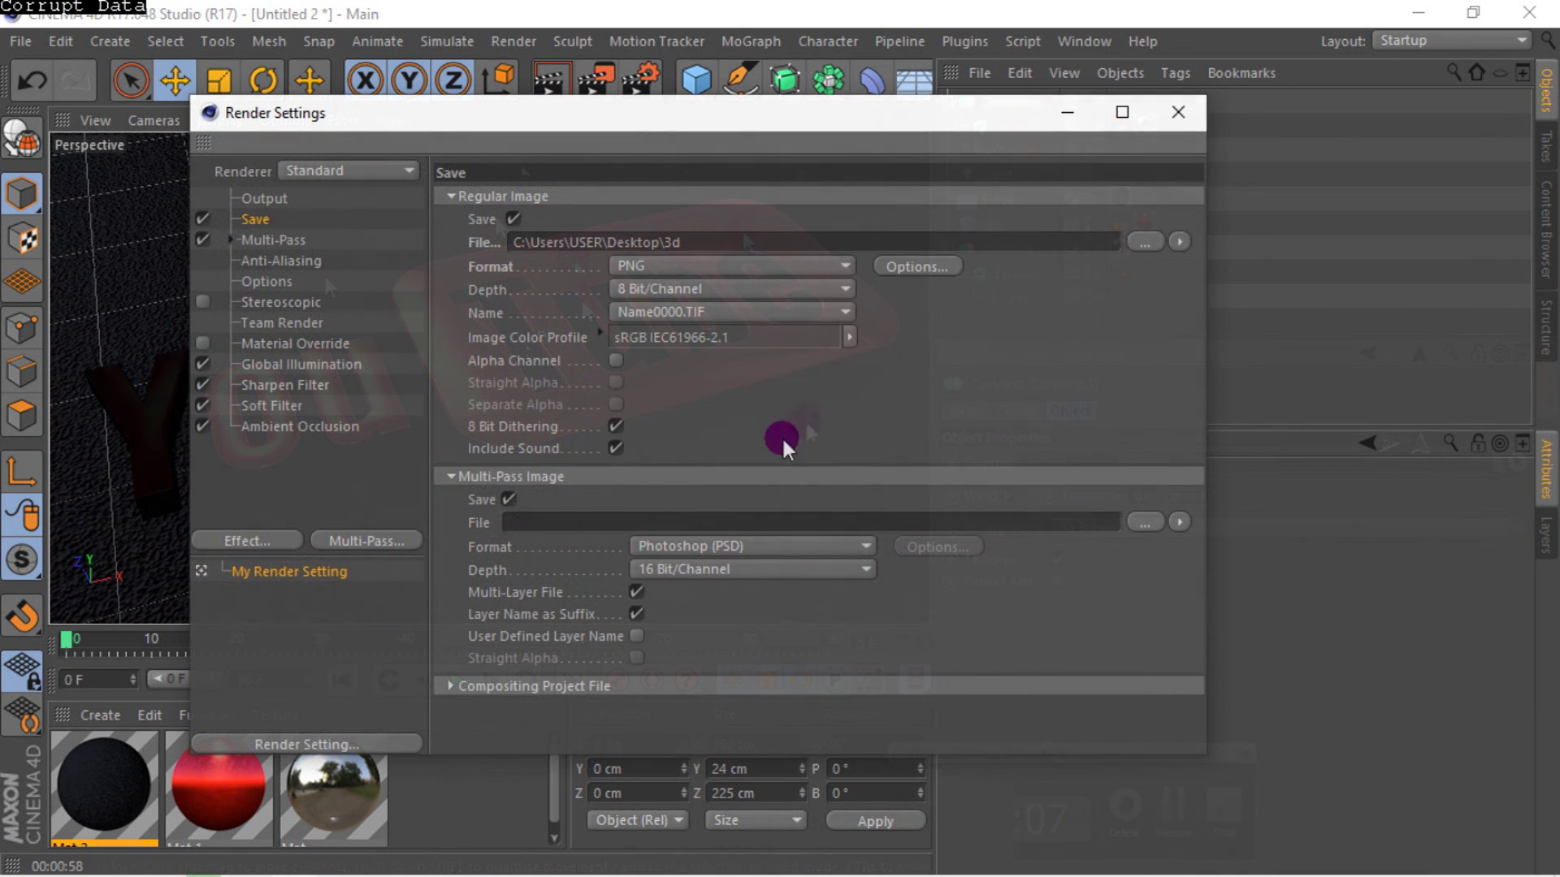